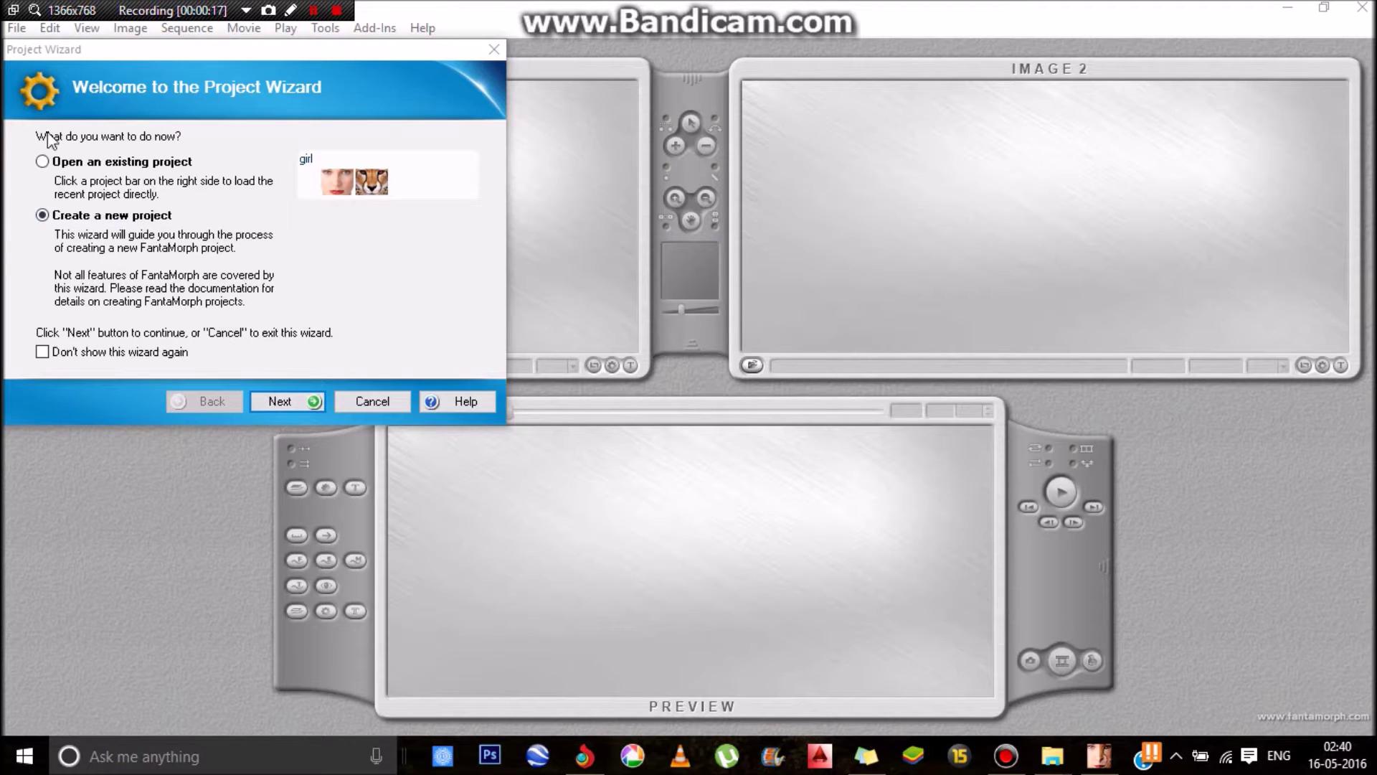
pyautogui.moveTo(37, 54); pyautogui.dragTo(92, 58)
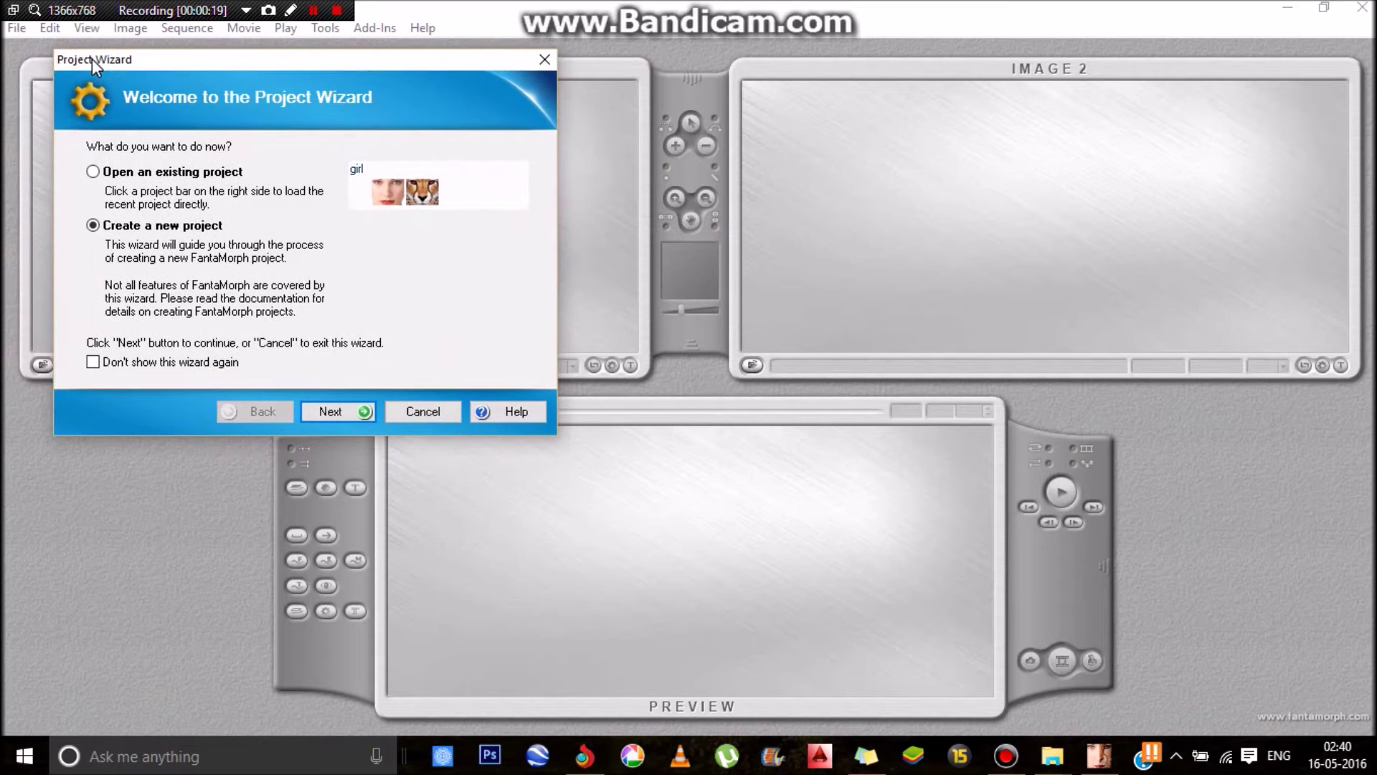
pyautogui.moveTo(92, 59); pyautogui.dragTo(140, 78)
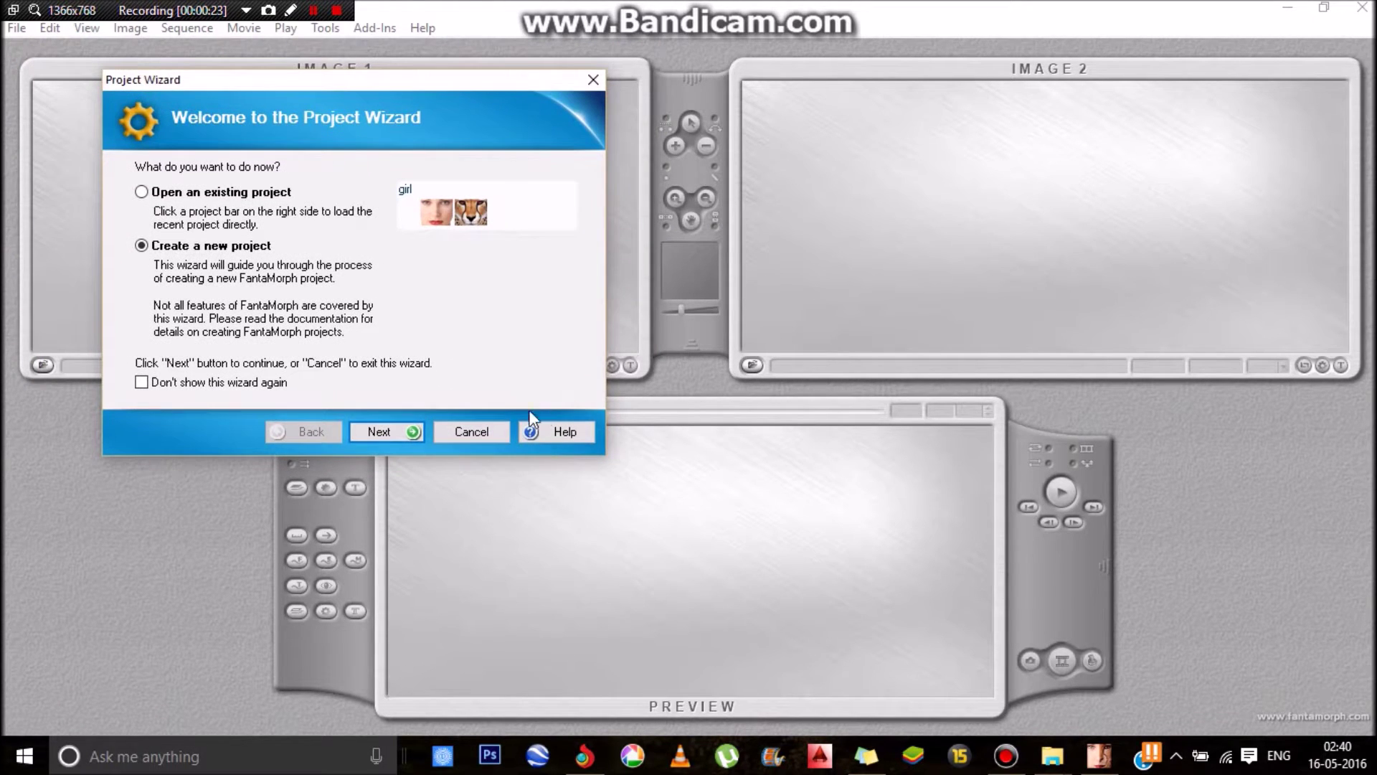
pyautogui.click(482, 430)
# Start a new project with the Project Wizard and choose Morph as the project type
pyautogui.click(17, 28)
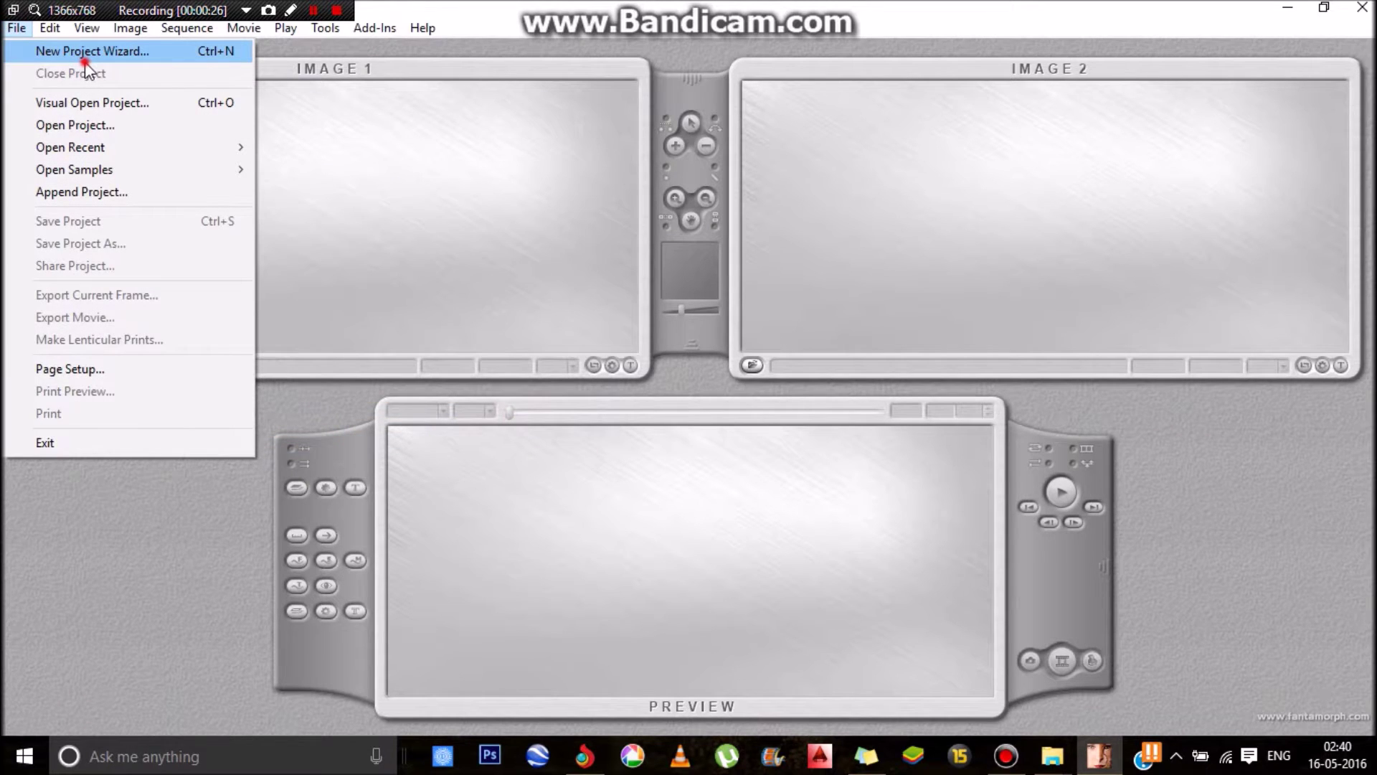
pyautogui.click(84, 62)
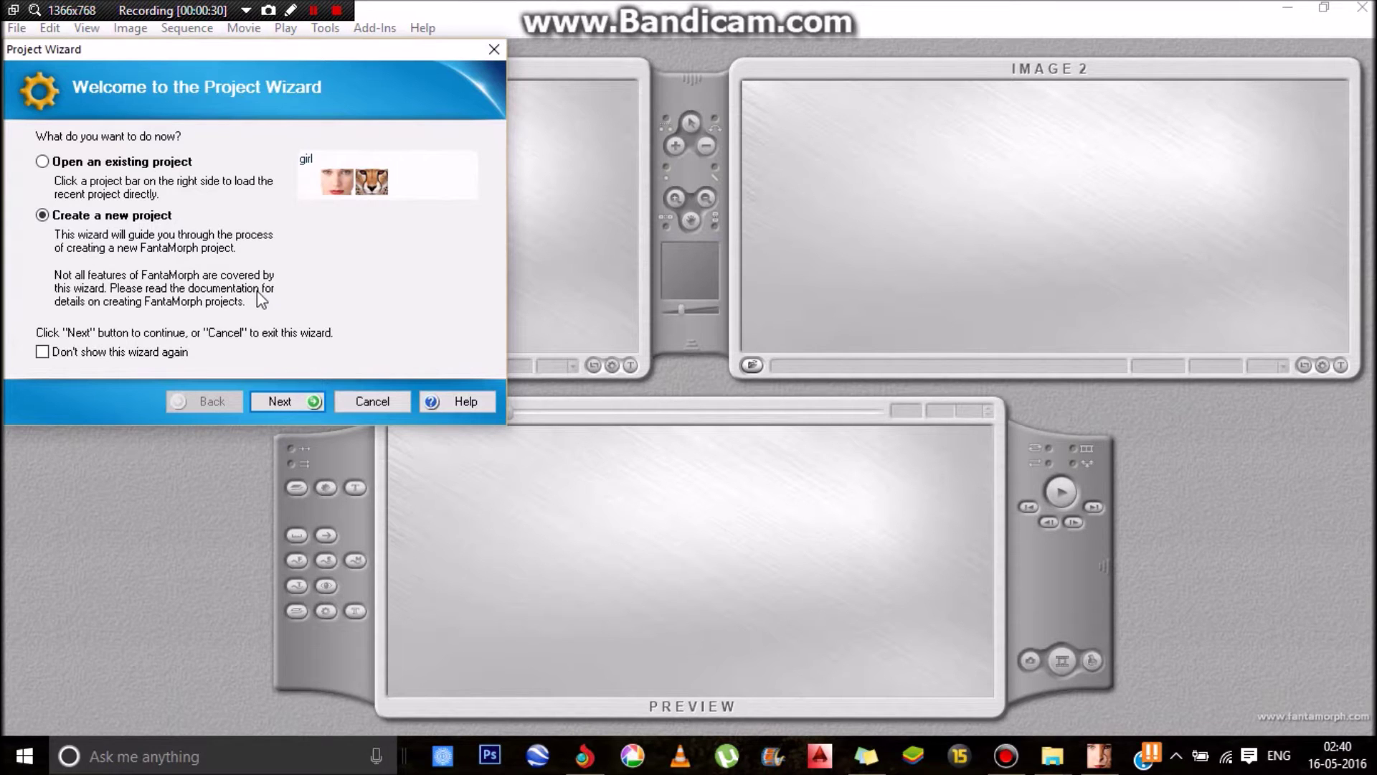
pyautogui.click(100, 221)
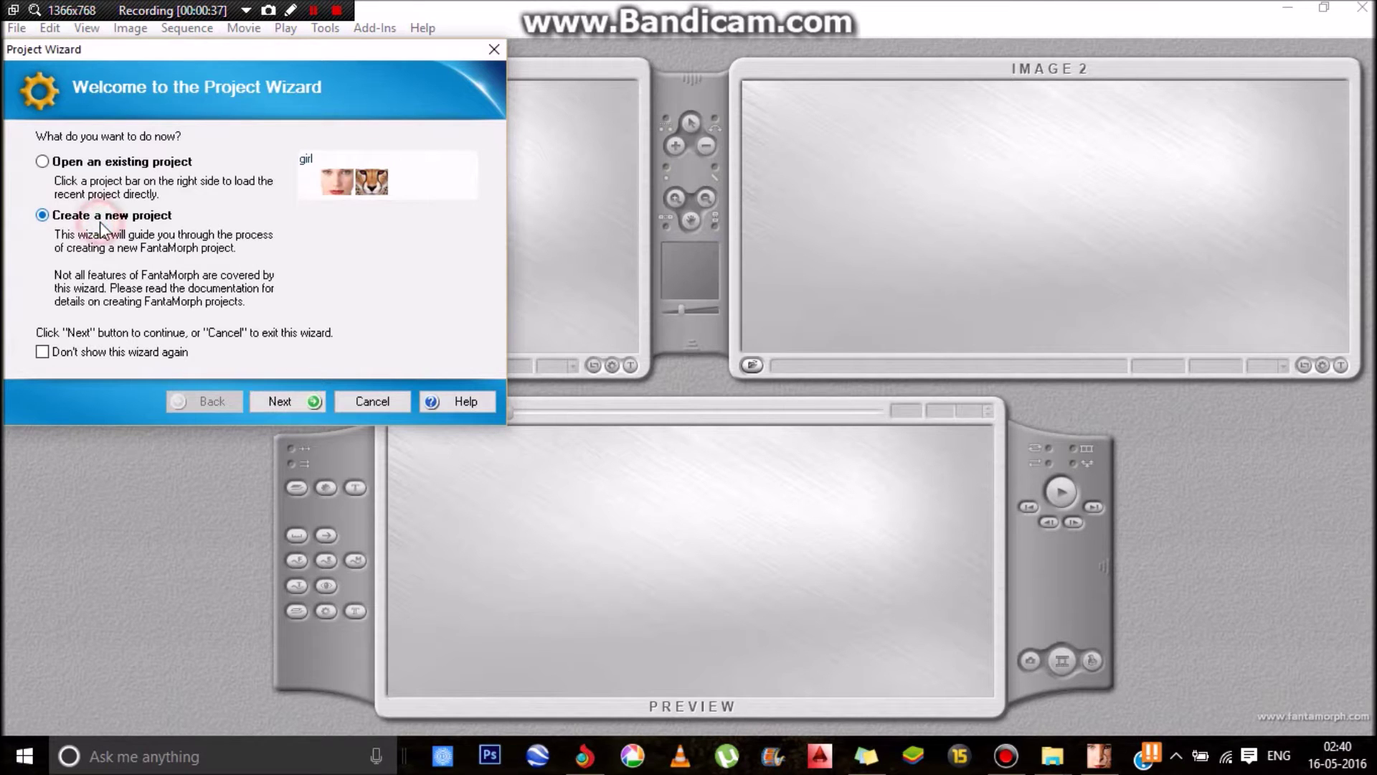
pyautogui.click(271, 400)
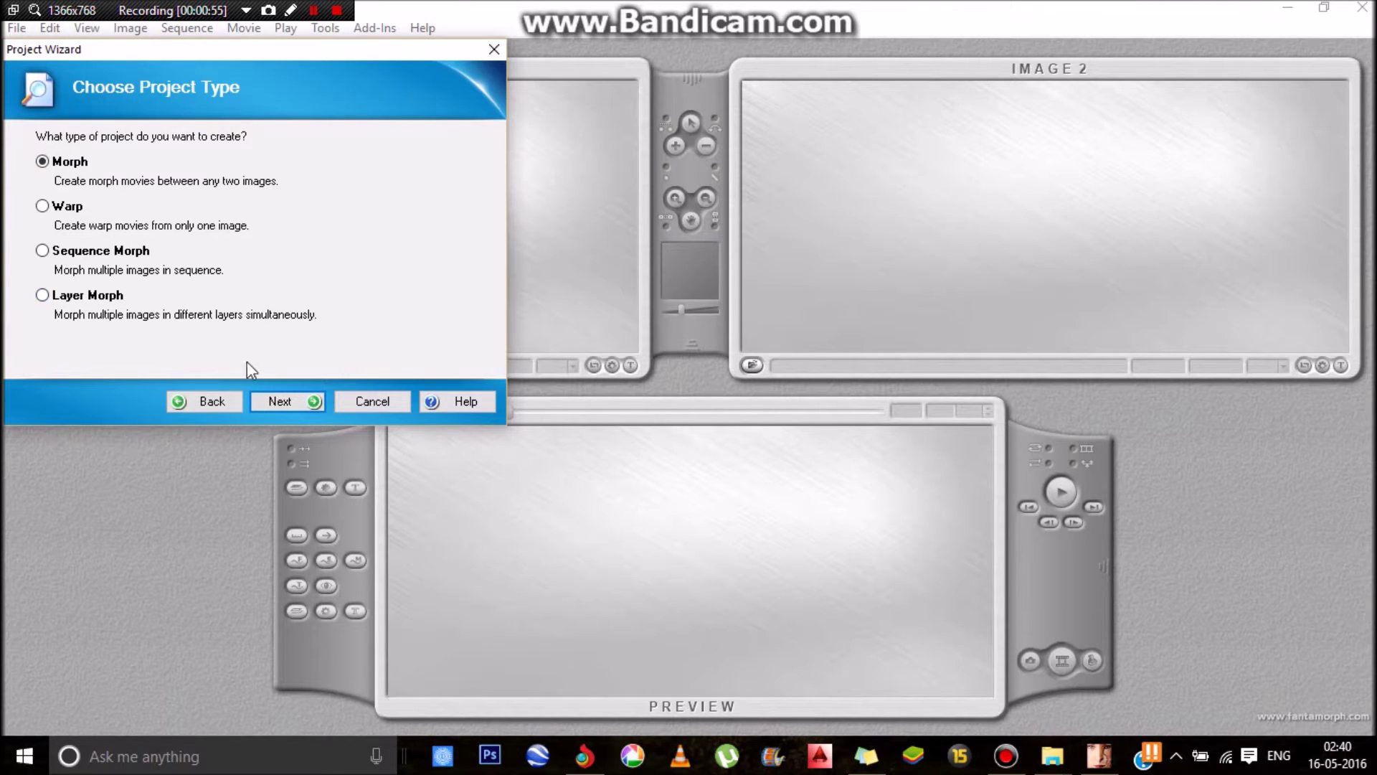
pyautogui.click(278, 409)
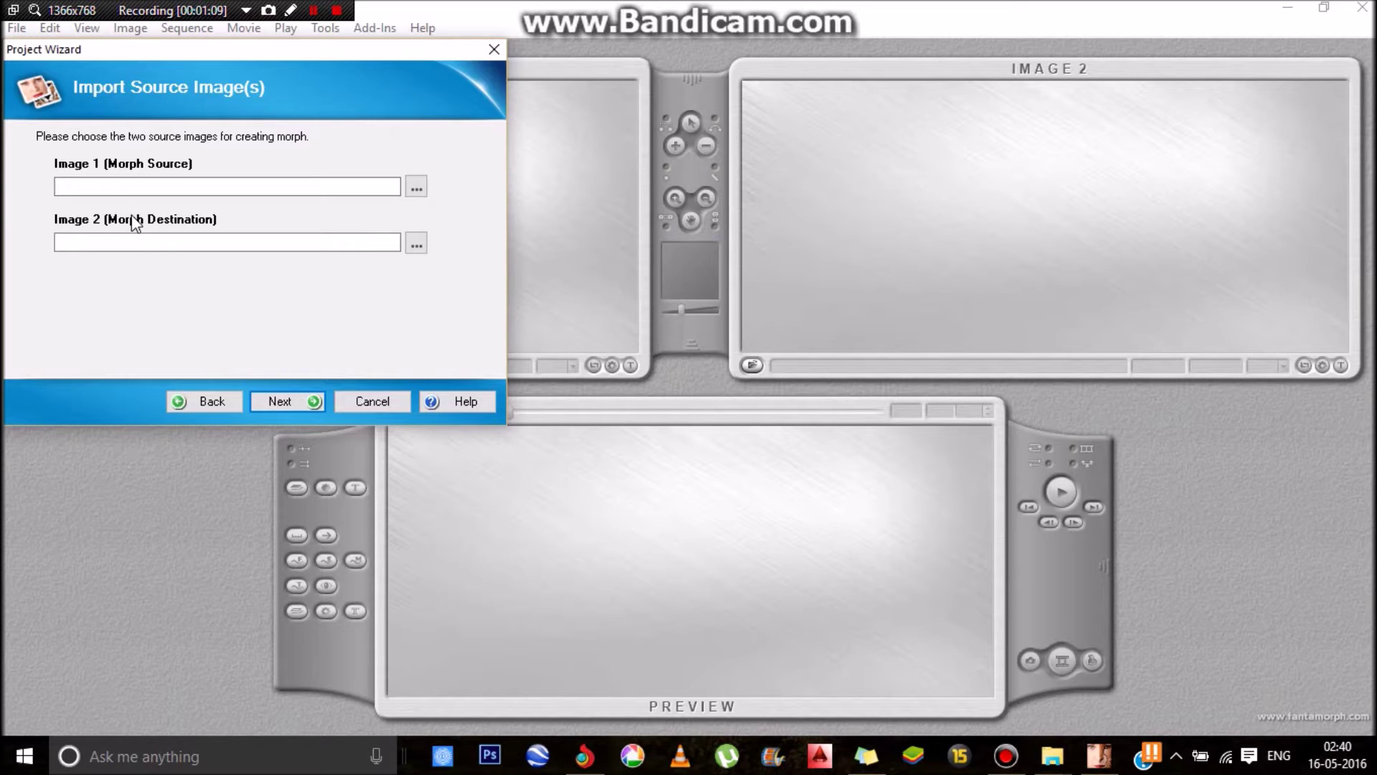
# Import face_PNG5660.png as the morph source and the morgan_freeman picture as the morph destination, then continue to image editing
pyautogui.click(418, 192)
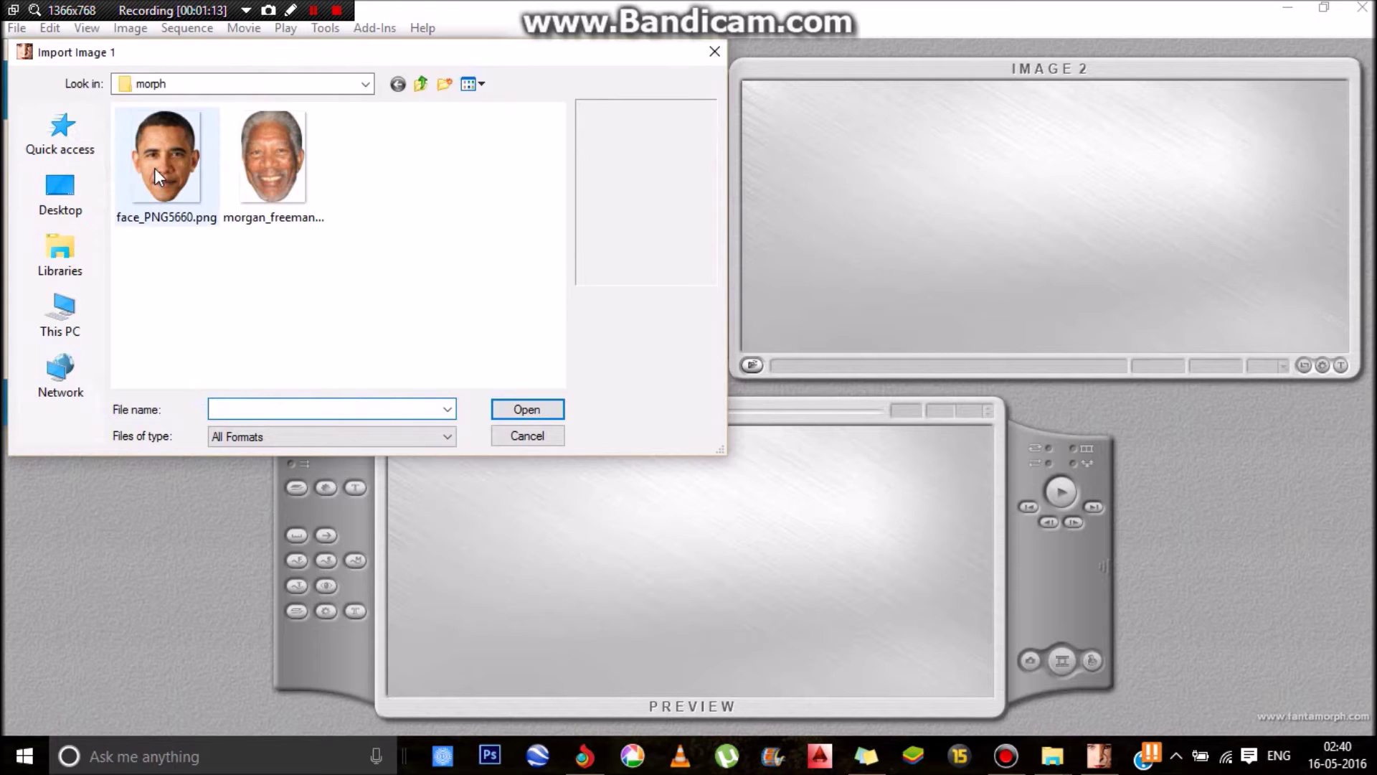
pyautogui.doubleClick(157, 175)
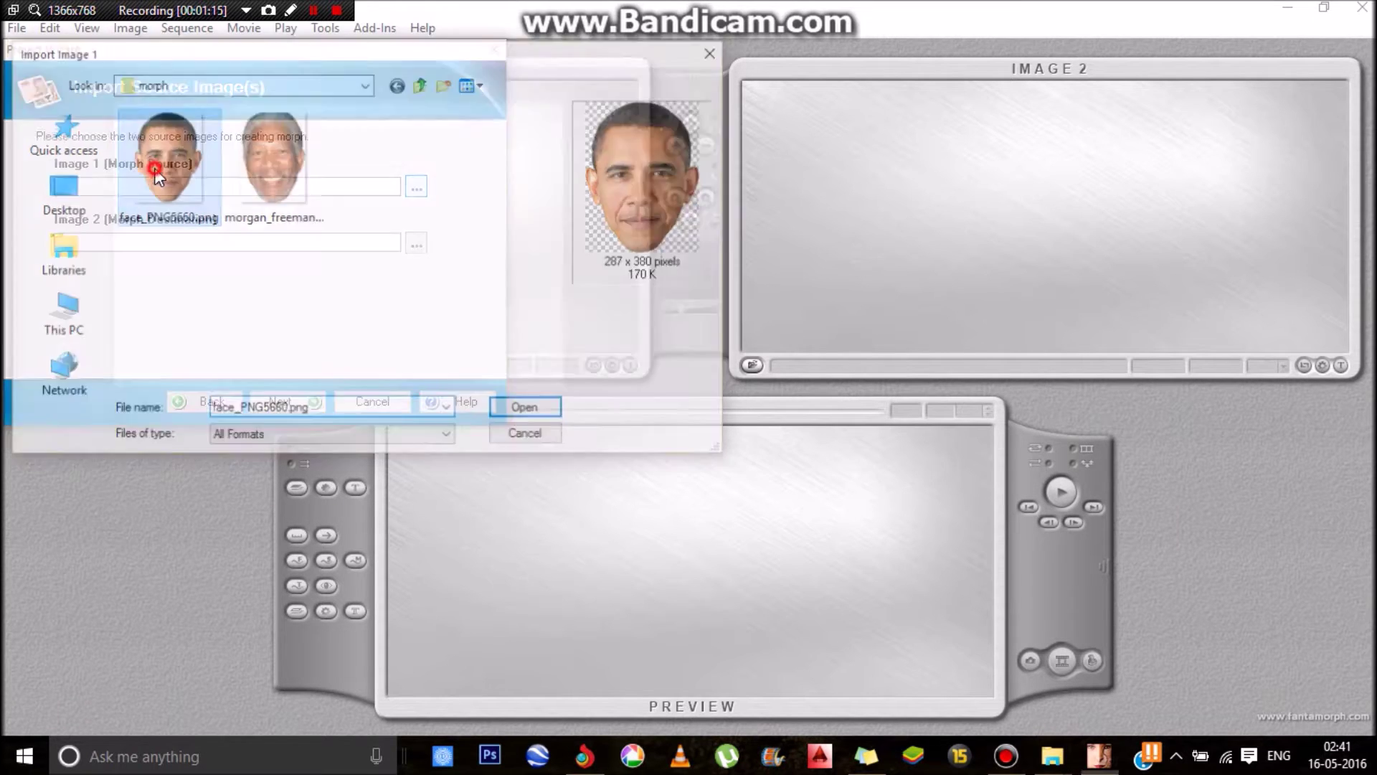
pyautogui.click(418, 244)
pyautogui.doubleClick(272, 165)
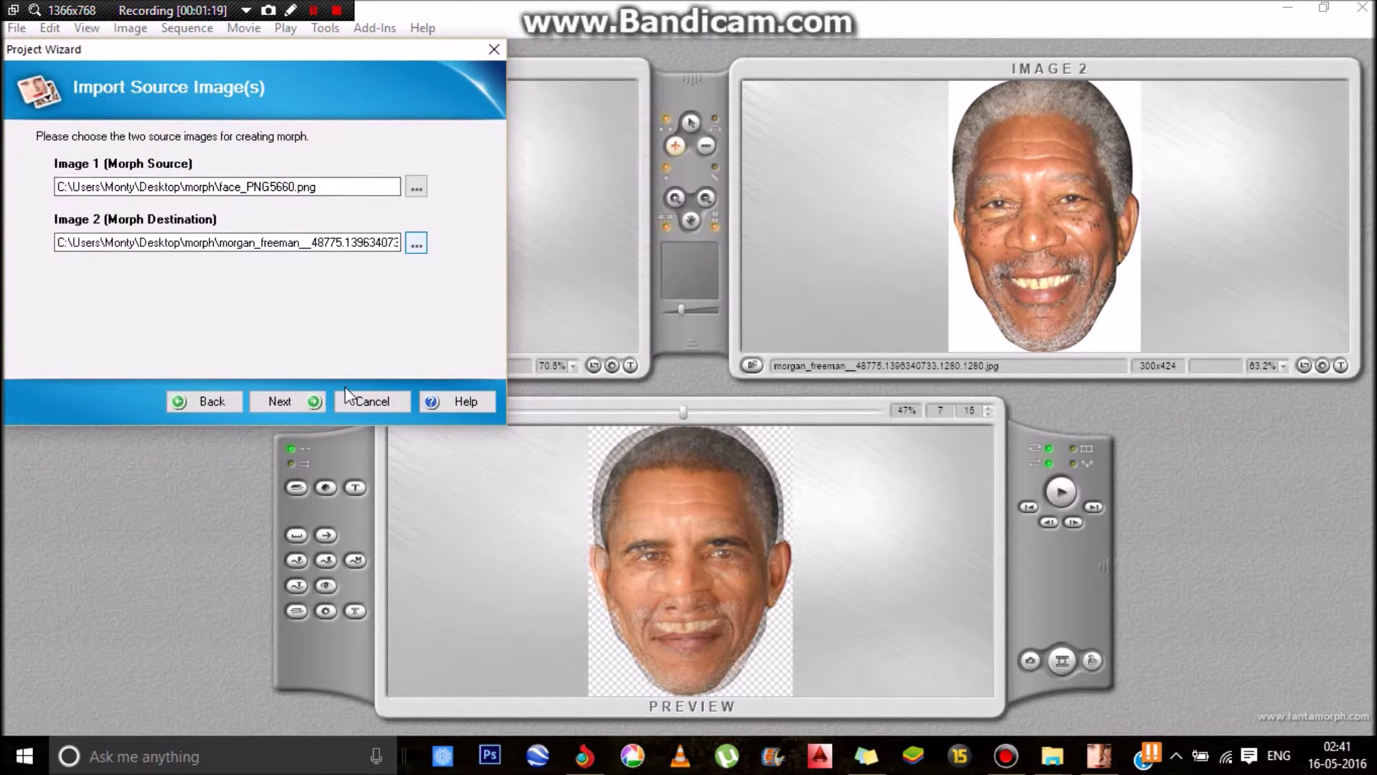
pyautogui.click(298, 398)
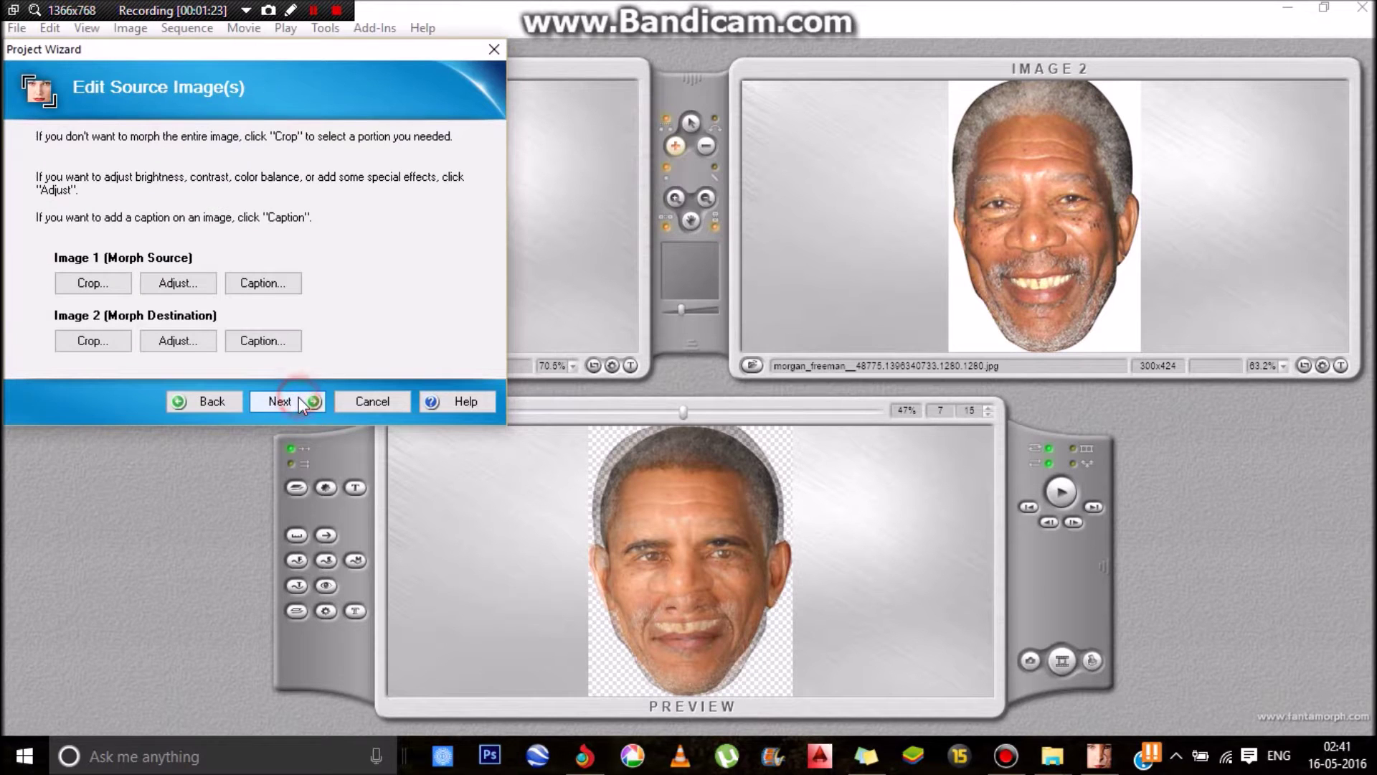
# Check Image 1 with and without the opposite image overlay and adjust its crop to 288 x 383
pyautogui.click(118, 286)
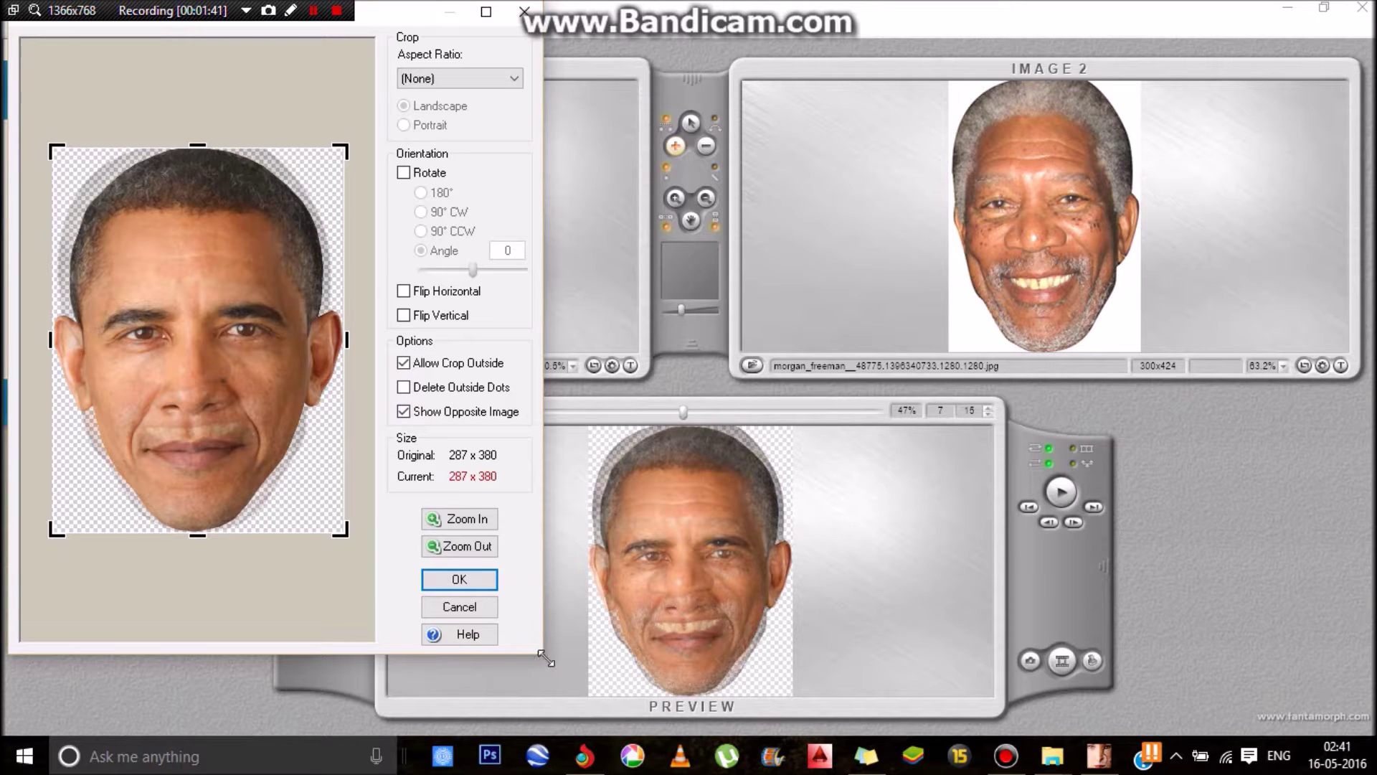
pyautogui.moveTo(543, 651); pyautogui.dragTo(901, 726)
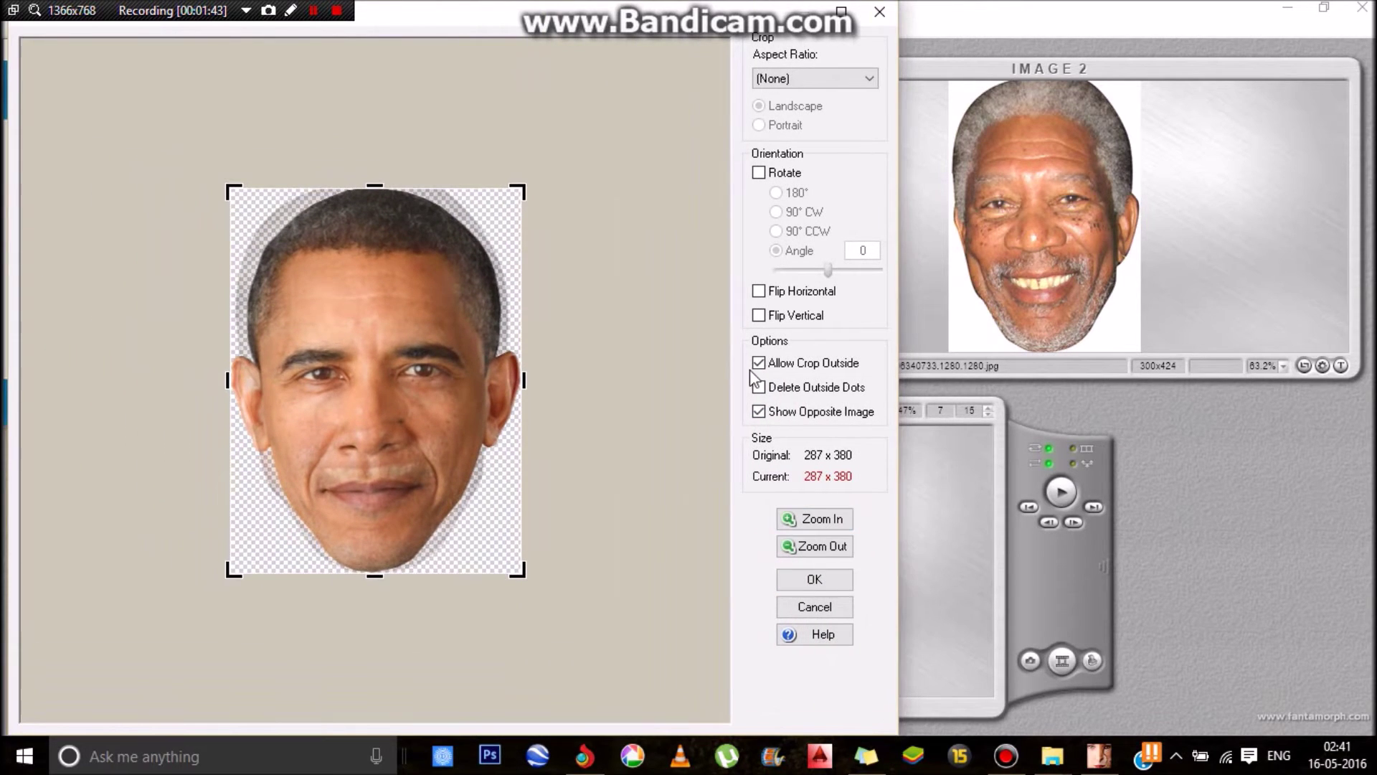
pyautogui.click(759, 412)
pyautogui.click(758, 412)
pyautogui.click(758, 411)
pyautogui.click(758, 412)
pyautogui.moveTo(517, 574)
pyautogui.mouseDown()
pyautogui.moveTo(502, 564)
pyautogui.moveTo(516, 571)
pyautogui.mouseUp()
pyautogui.moveTo(439, 483)
pyautogui.mouseDown()
pyautogui.moveTo(452, 486)
pyautogui.moveTo(440, 484)
pyautogui.mouseUp()
pyautogui.click(814, 578)
# Adjust the crop frame of Image 2 to 301 x 424 so the face lines up with the opposite image
pyautogui.click(62, 340)
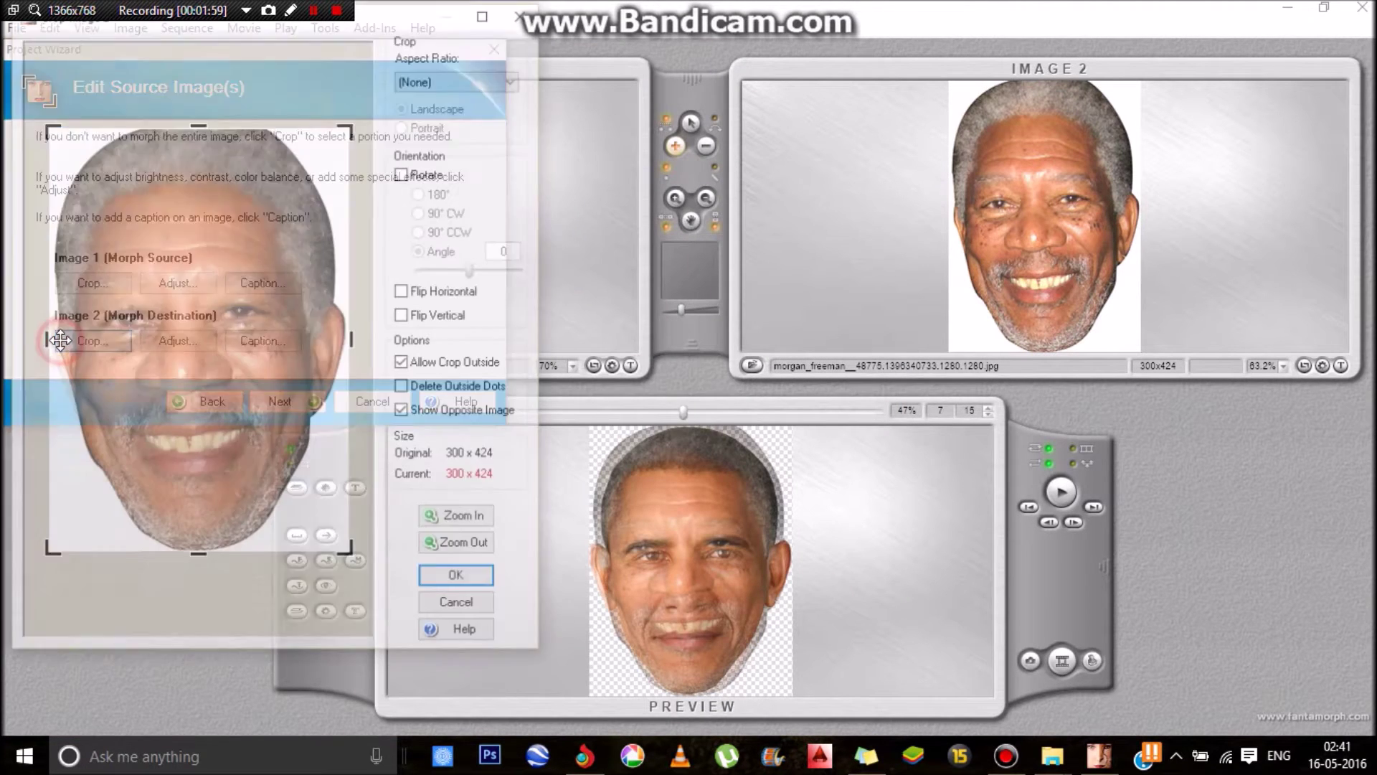
pyautogui.moveTo(349, 553); pyautogui.dragTo(347, 557)
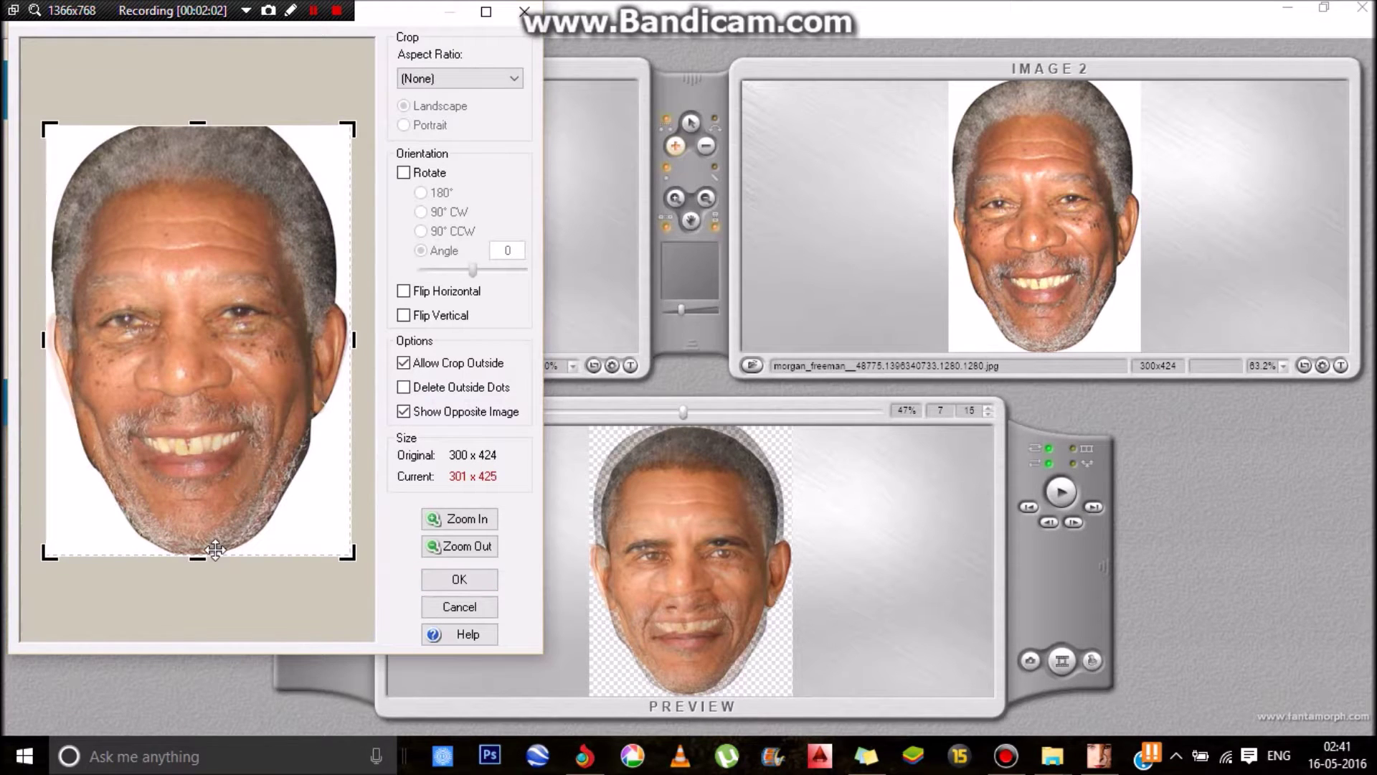
pyautogui.moveTo(215, 551); pyautogui.dragTo(209, 556)
pyautogui.moveTo(244, 313); pyautogui.dragTo(236, 312)
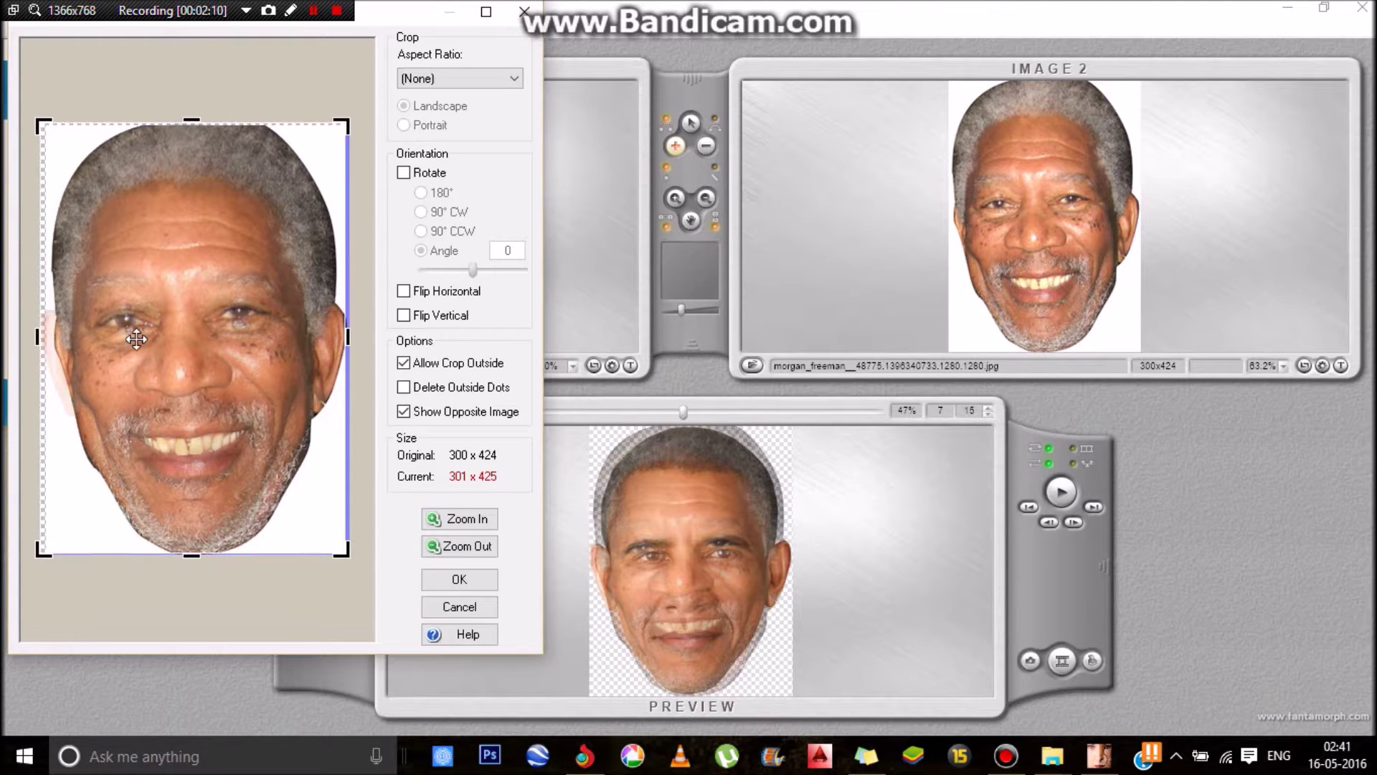
pyautogui.moveTo(97, 340); pyautogui.dragTo(101, 341)
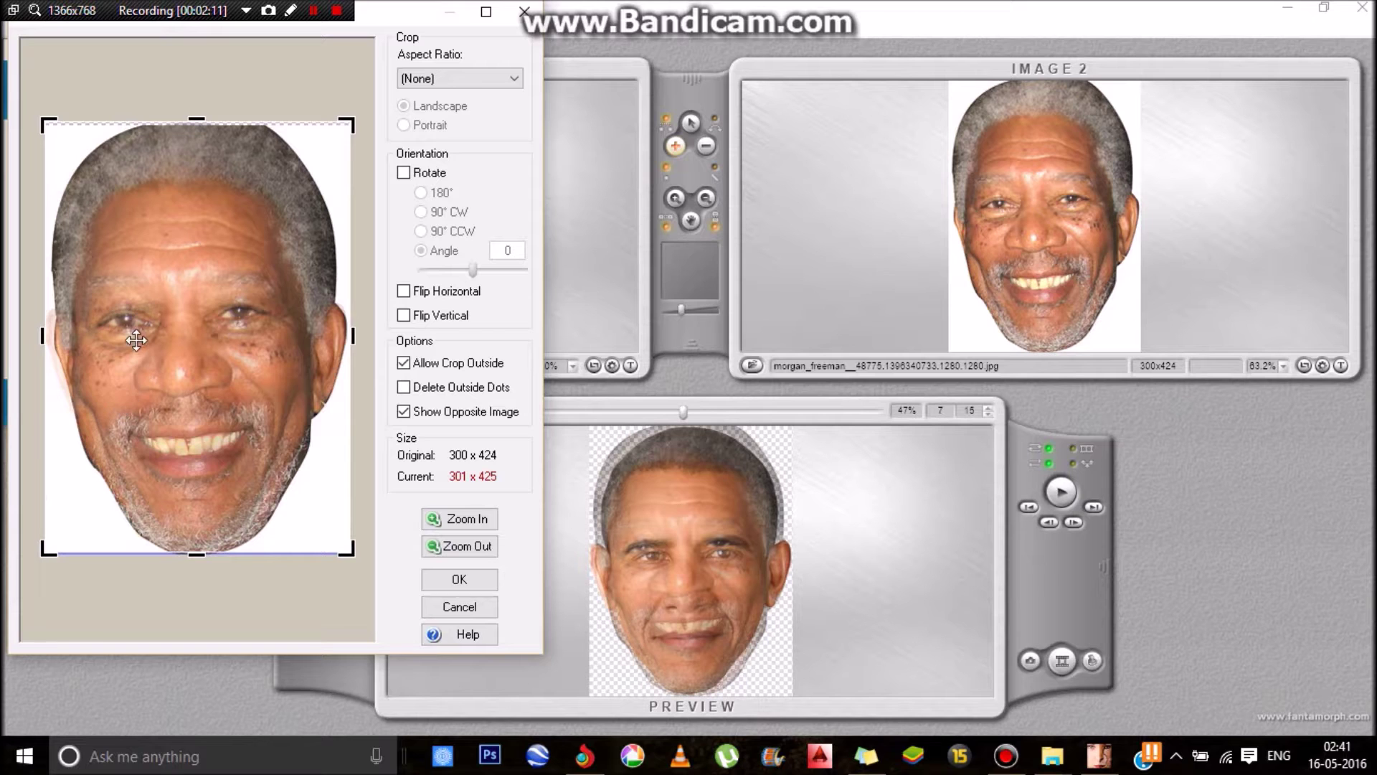
pyautogui.moveTo(200, 556)
pyautogui.mouseDown()
pyautogui.moveTo(212, 353)
pyautogui.moveTo(213, 553)
pyautogui.mouseUp()
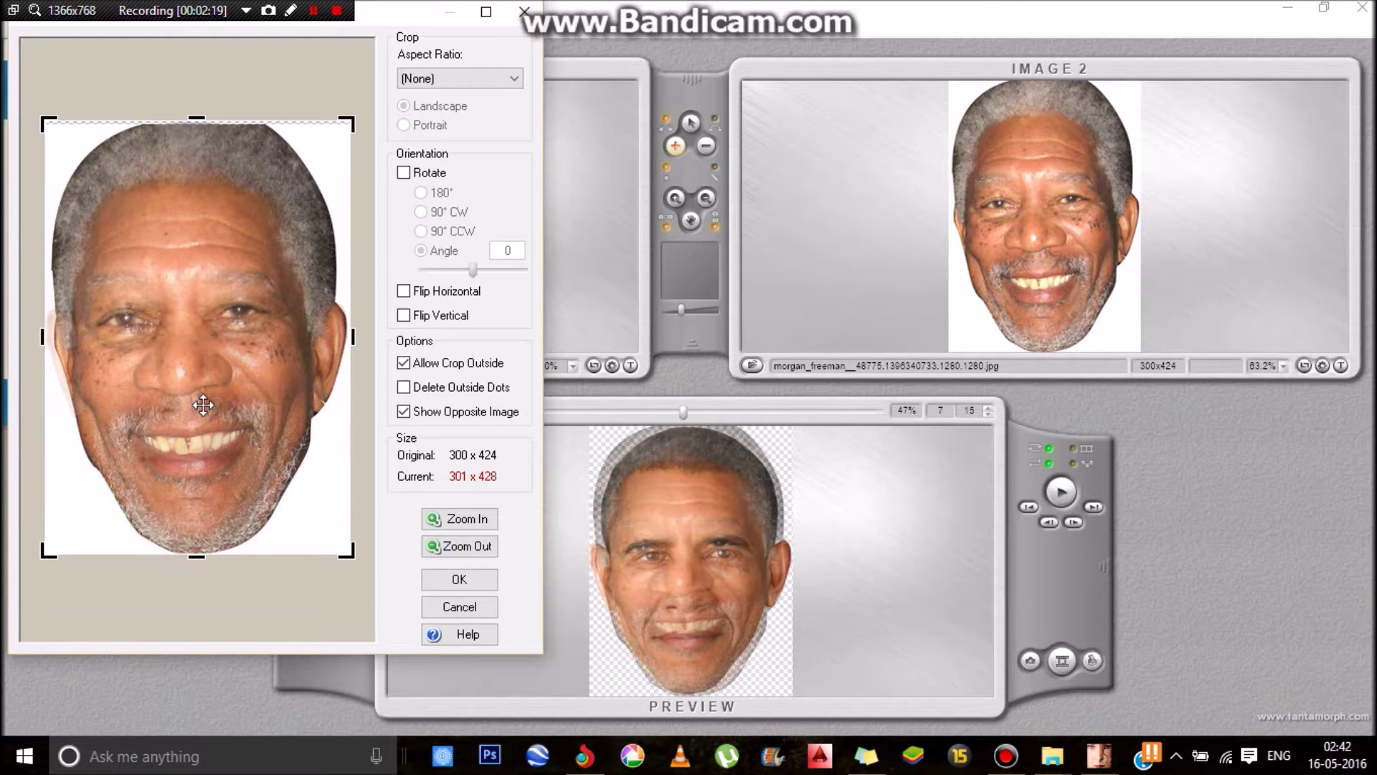
pyautogui.moveTo(199, 119); pyautogui.dragTo(197, 122)
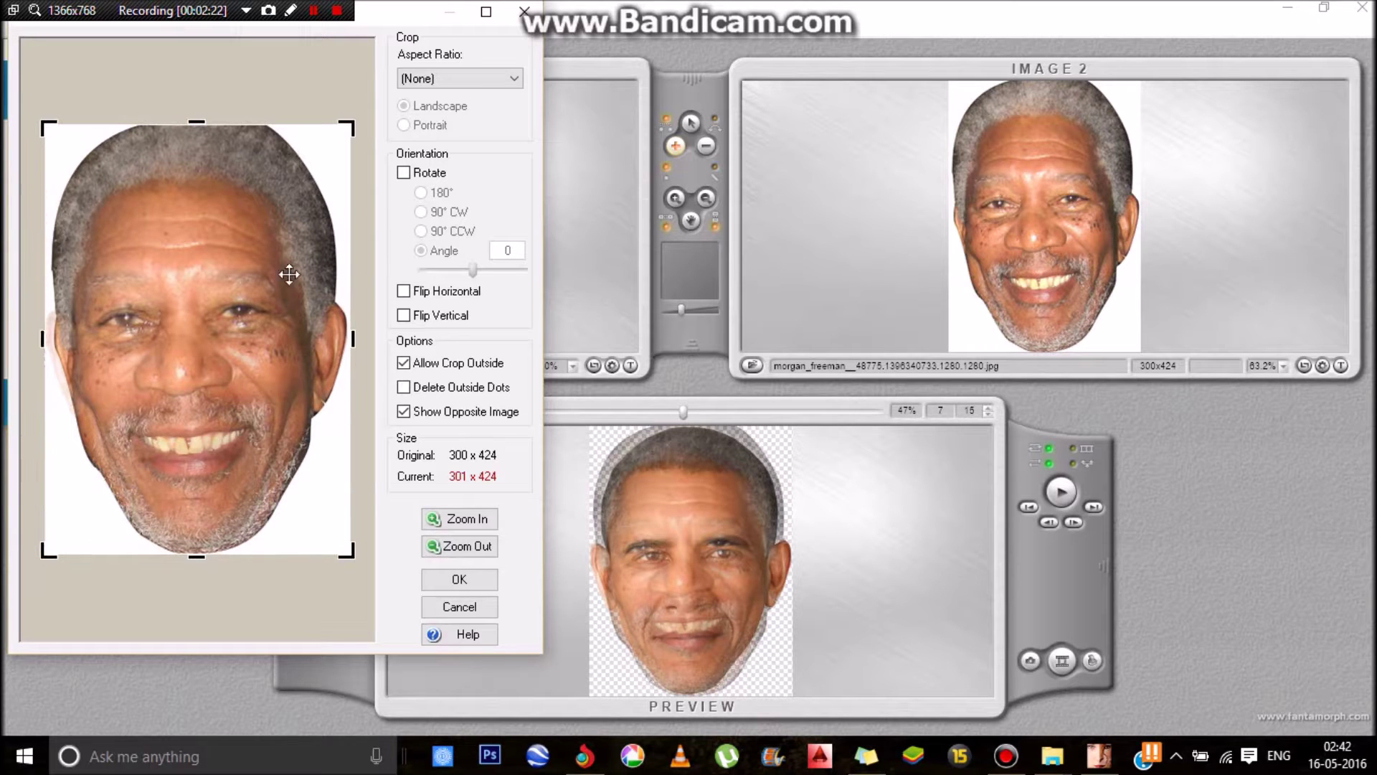
pyautogui.click(448, 578)
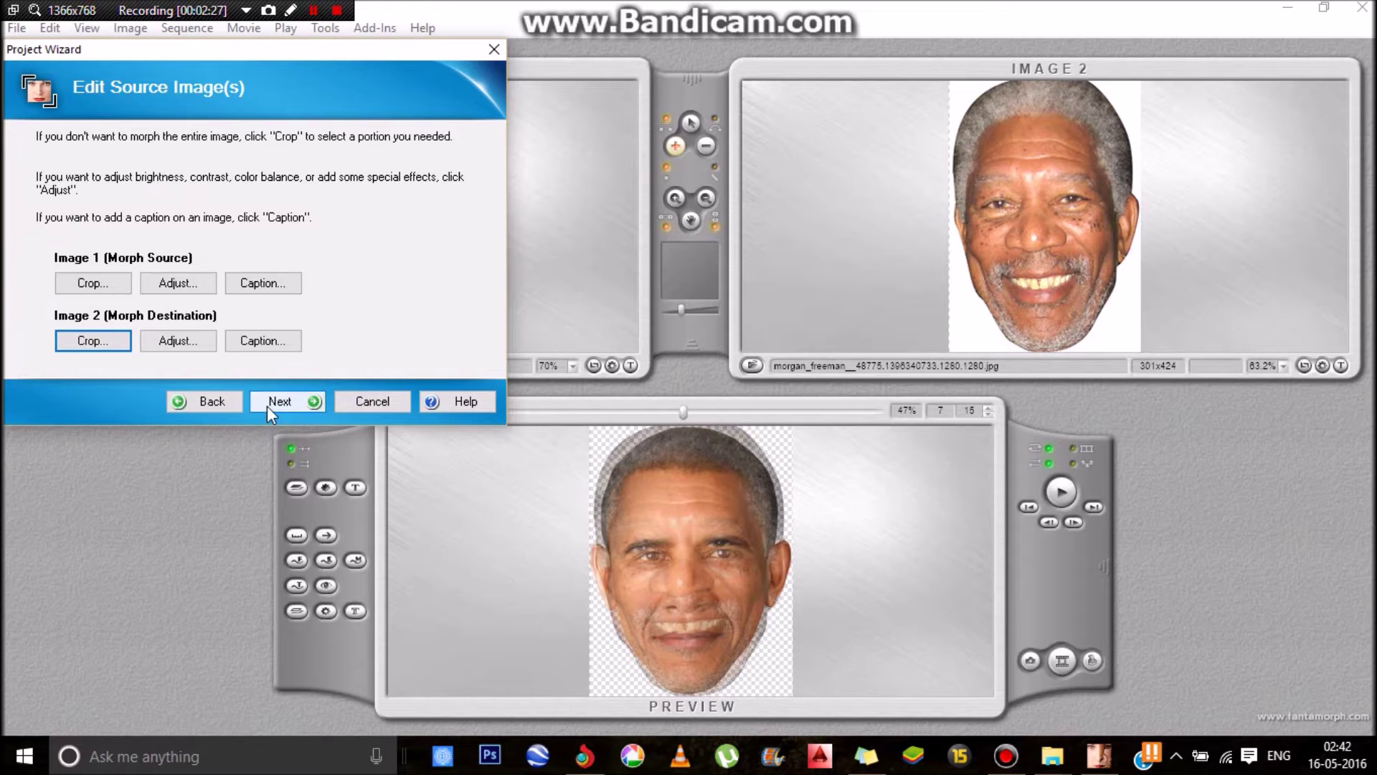
# Keep the movie size same as Image 1 and the length at 15 frames, and finish the wizard without using Face Locator
pyautogui.click(267, 406)
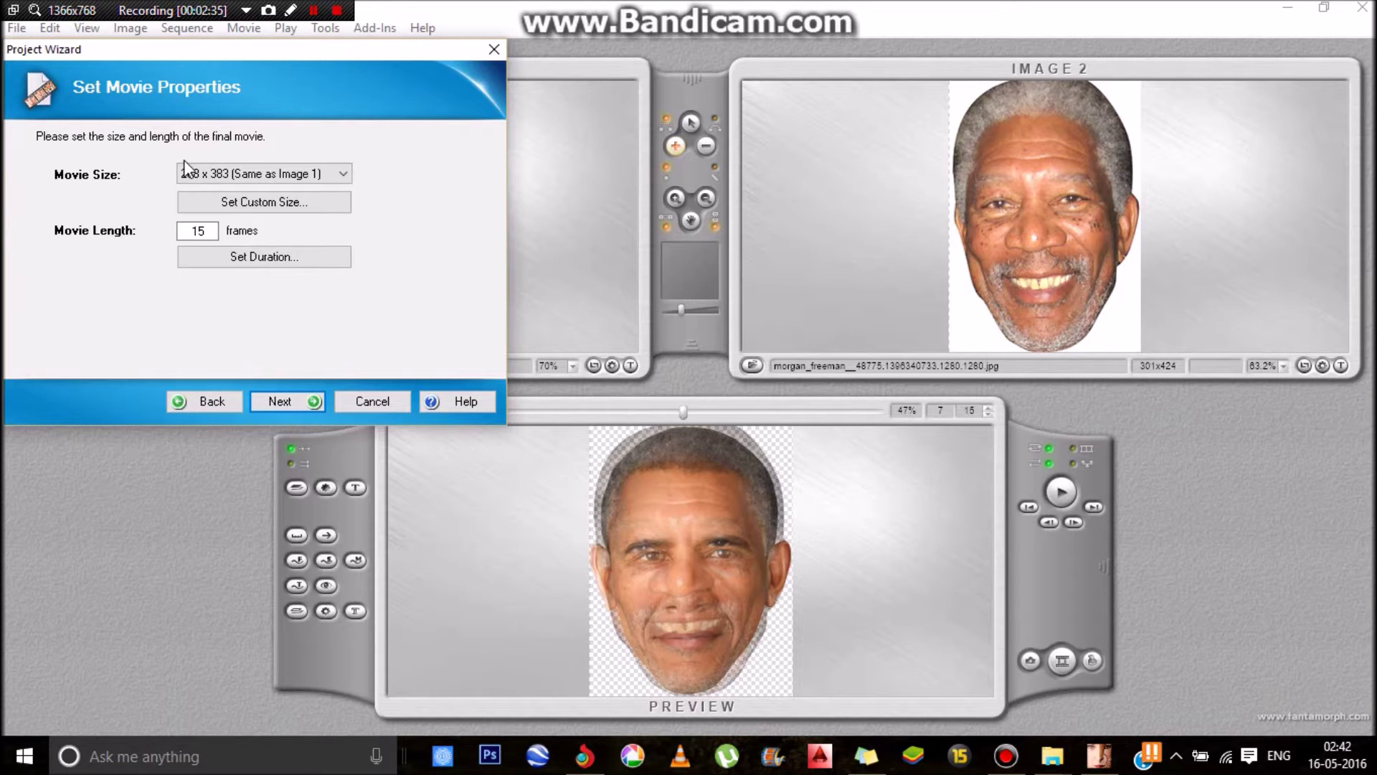
pyautogui.click(197, 229)
pyautogui.doubleClick(198, 229)
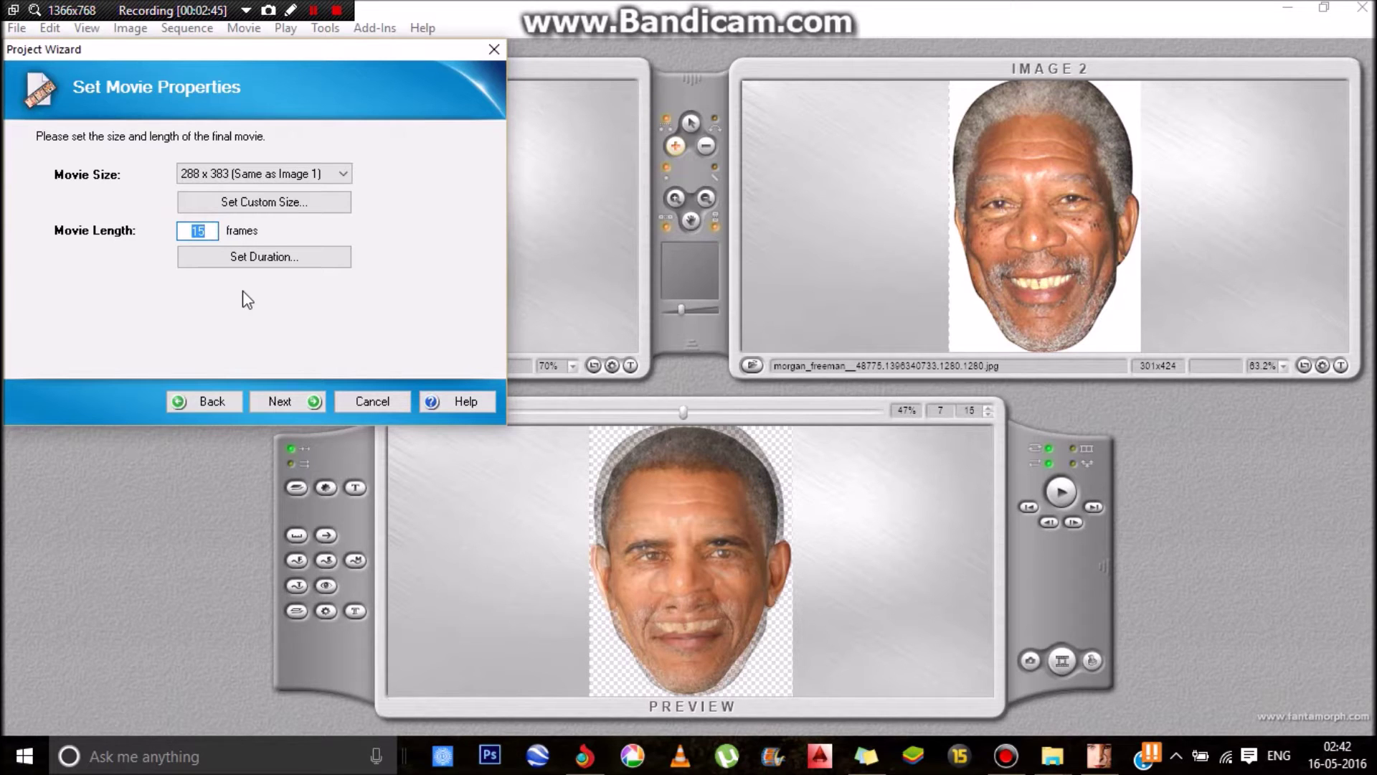
pyautogui.click(264, 394)
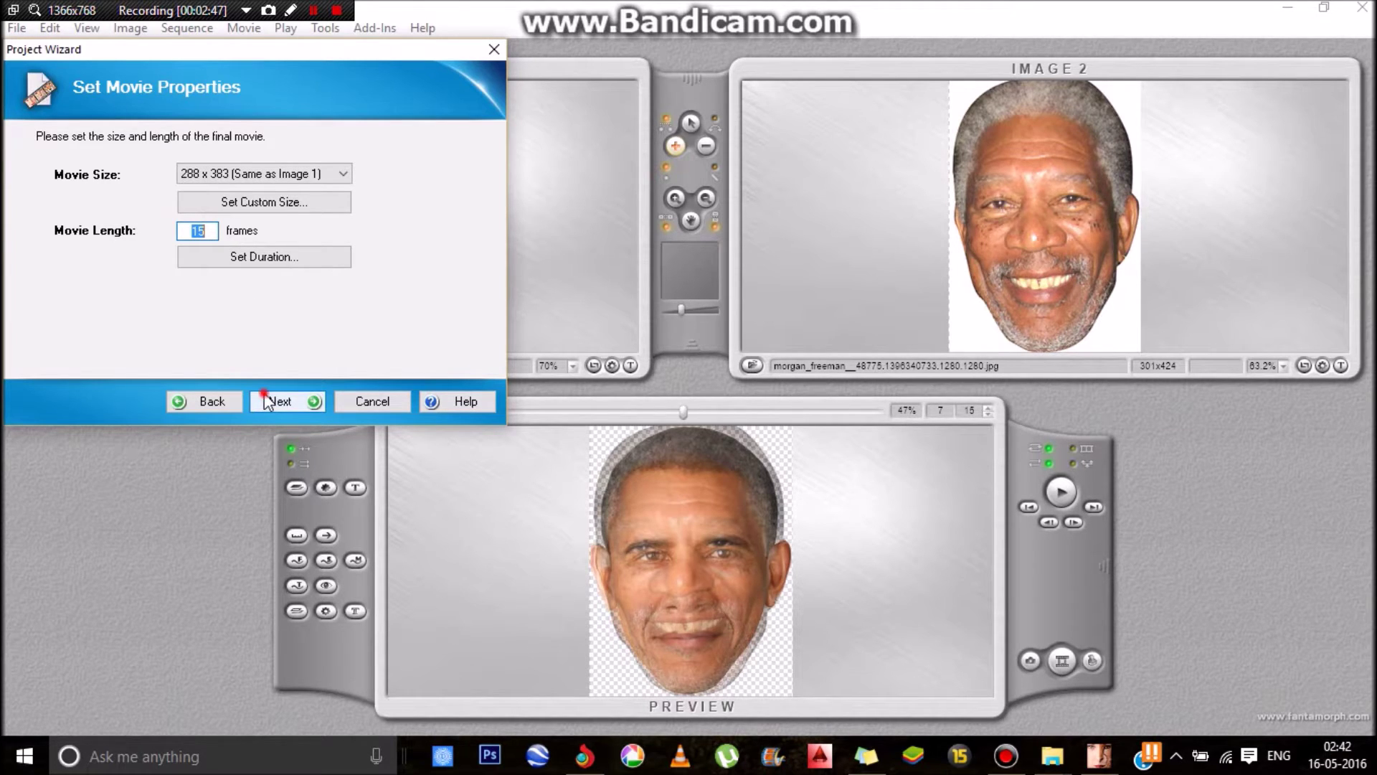
pyautogui.click(264, 394)
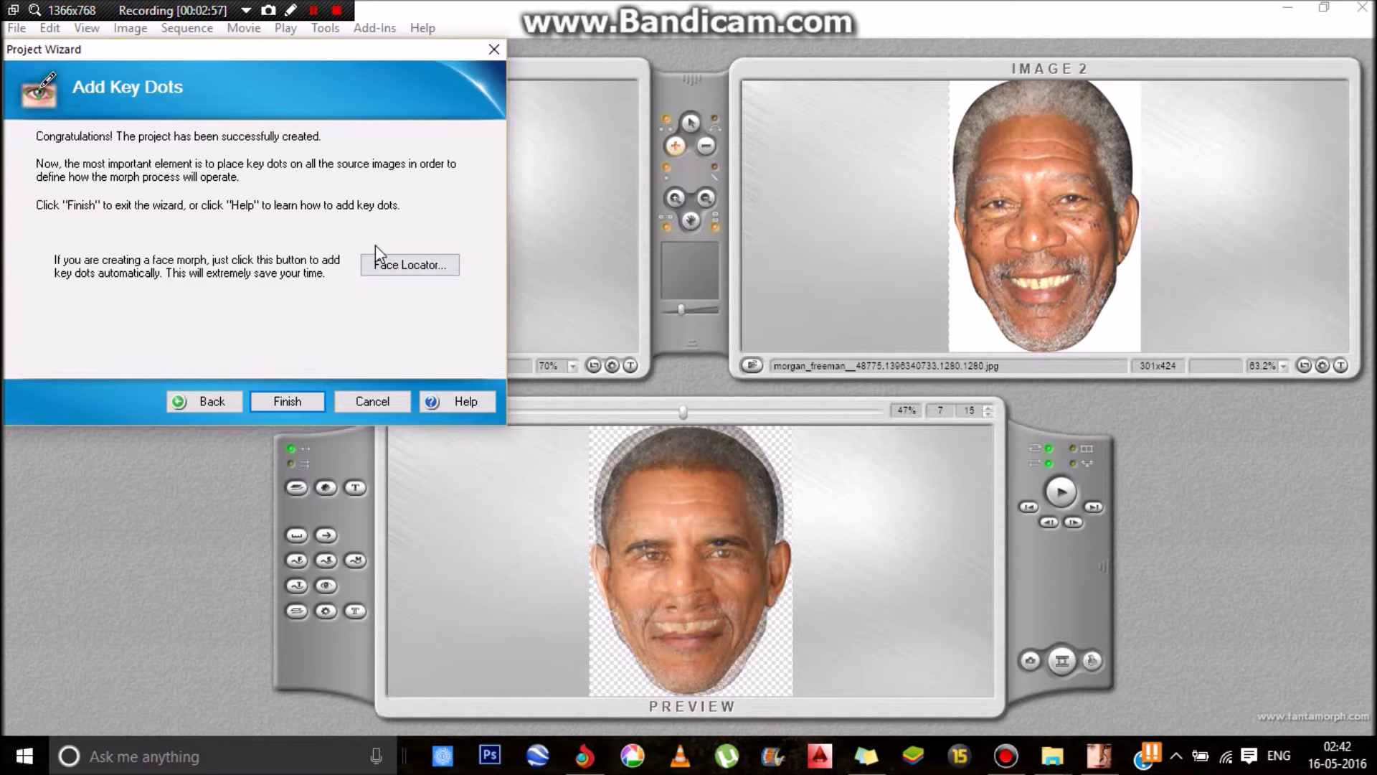
pyautogui.moveTo(349, 47)
pyautogui.mouseDown()
pyautogui.moveTo(351, 85)
pyautogui.moveTo(348, 47)
pyautogui.mouseUp()
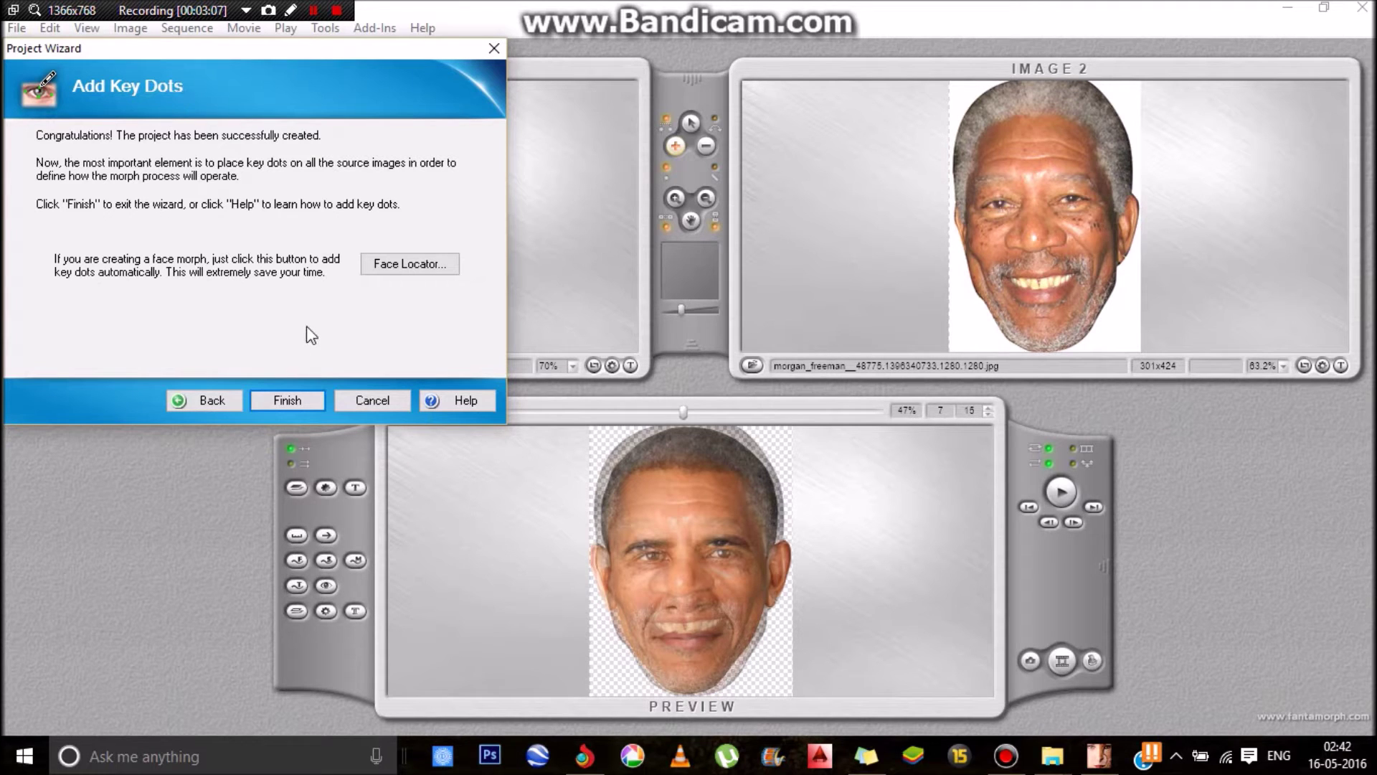
pyautogui.click(283, 400)
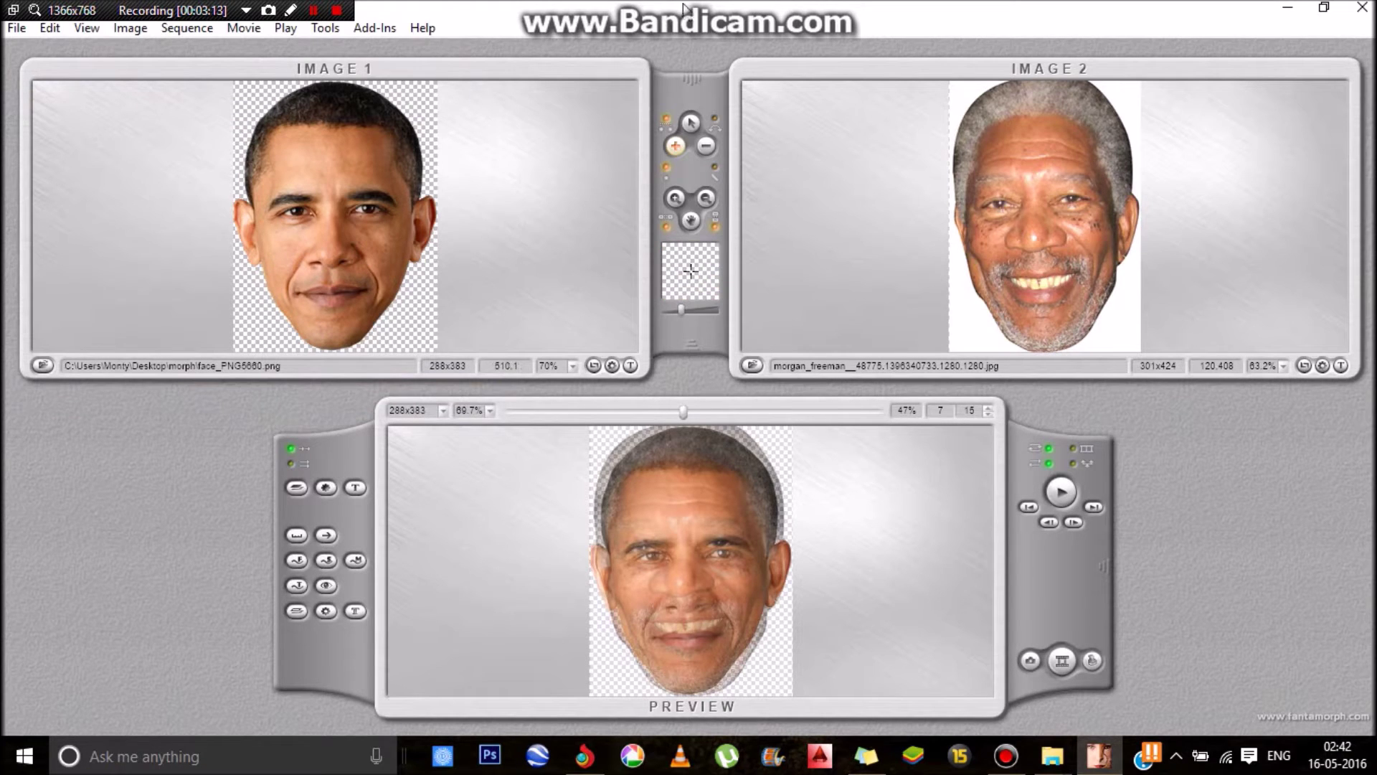
# Start the preview playback and, in Line Mode, outline the left-hand eye in Image 1 with four connected key dots
pyautogui.click(1075, 492)
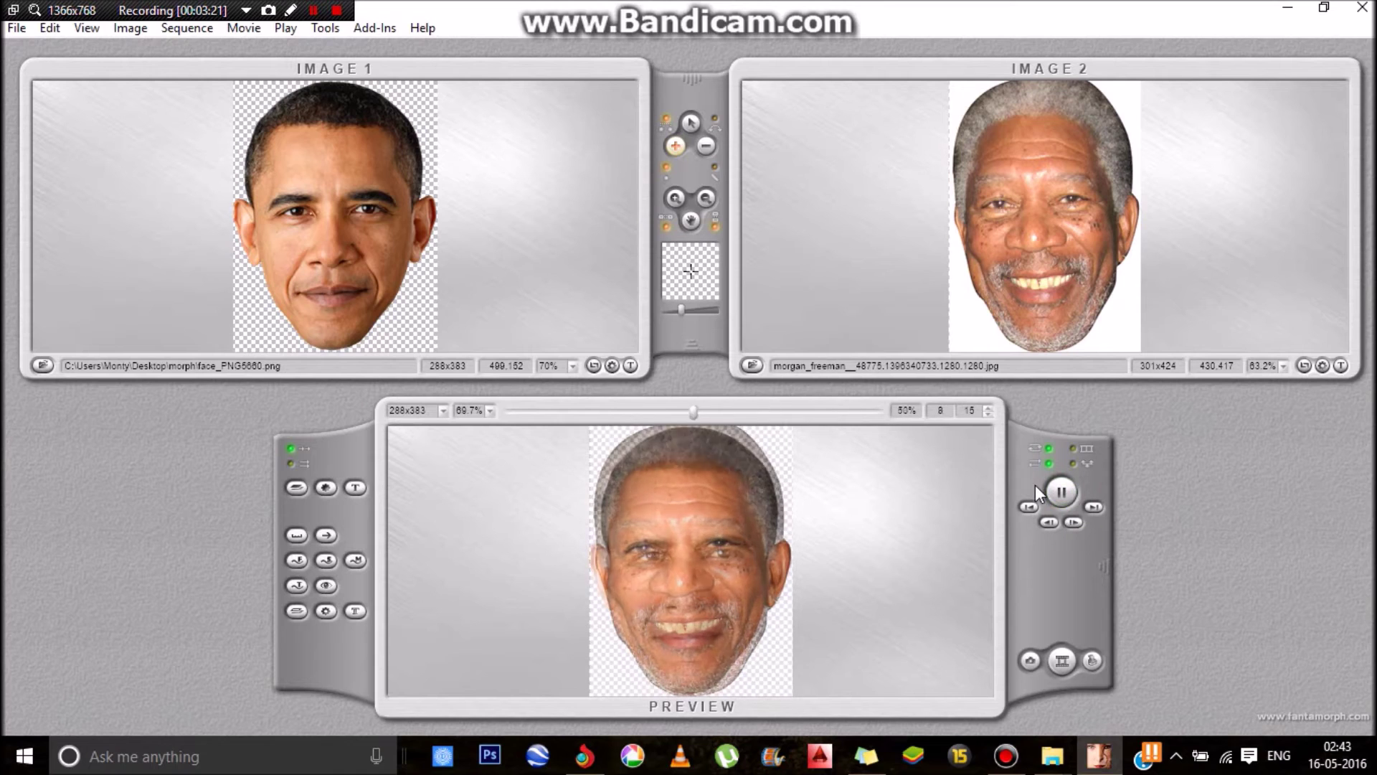
pyautogui.scroll(6, 263, 210)
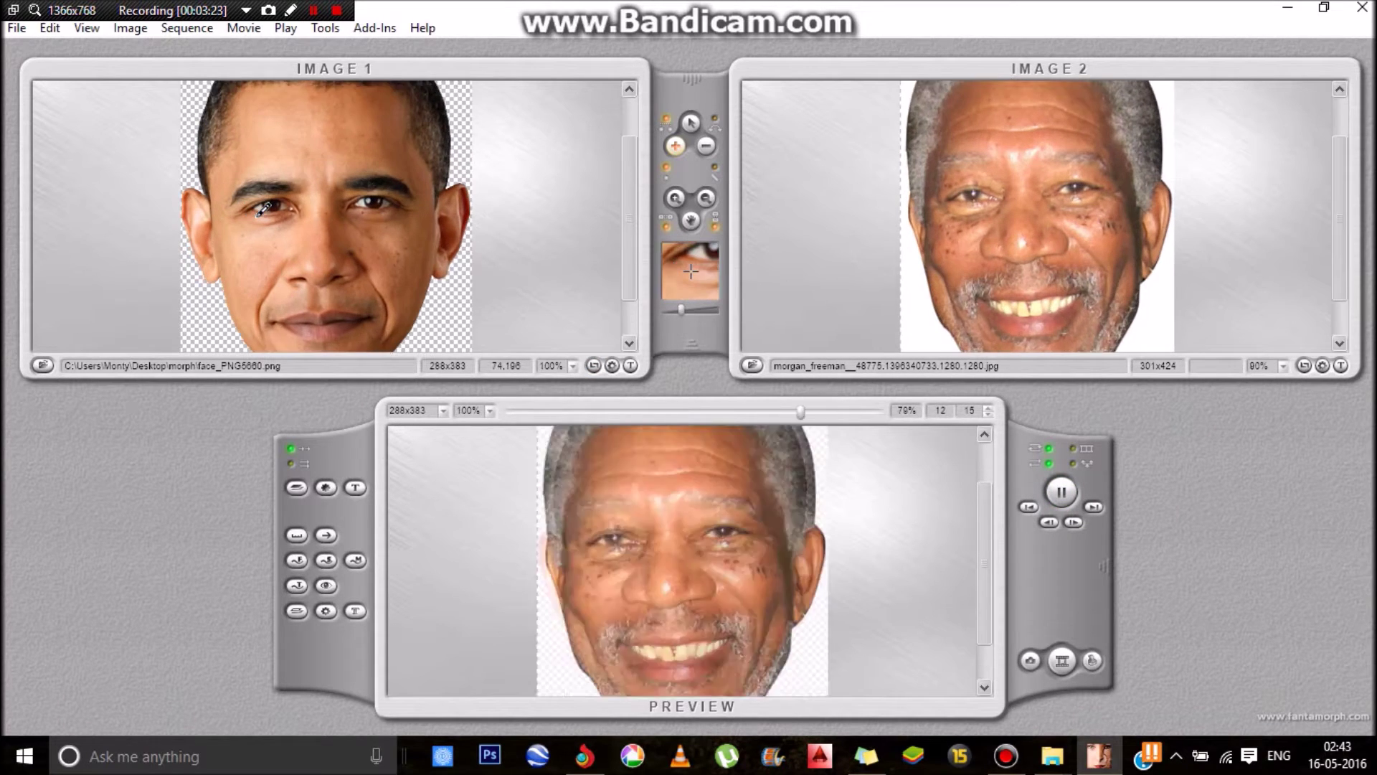
pyautogui.scroll(2, 207, 143)
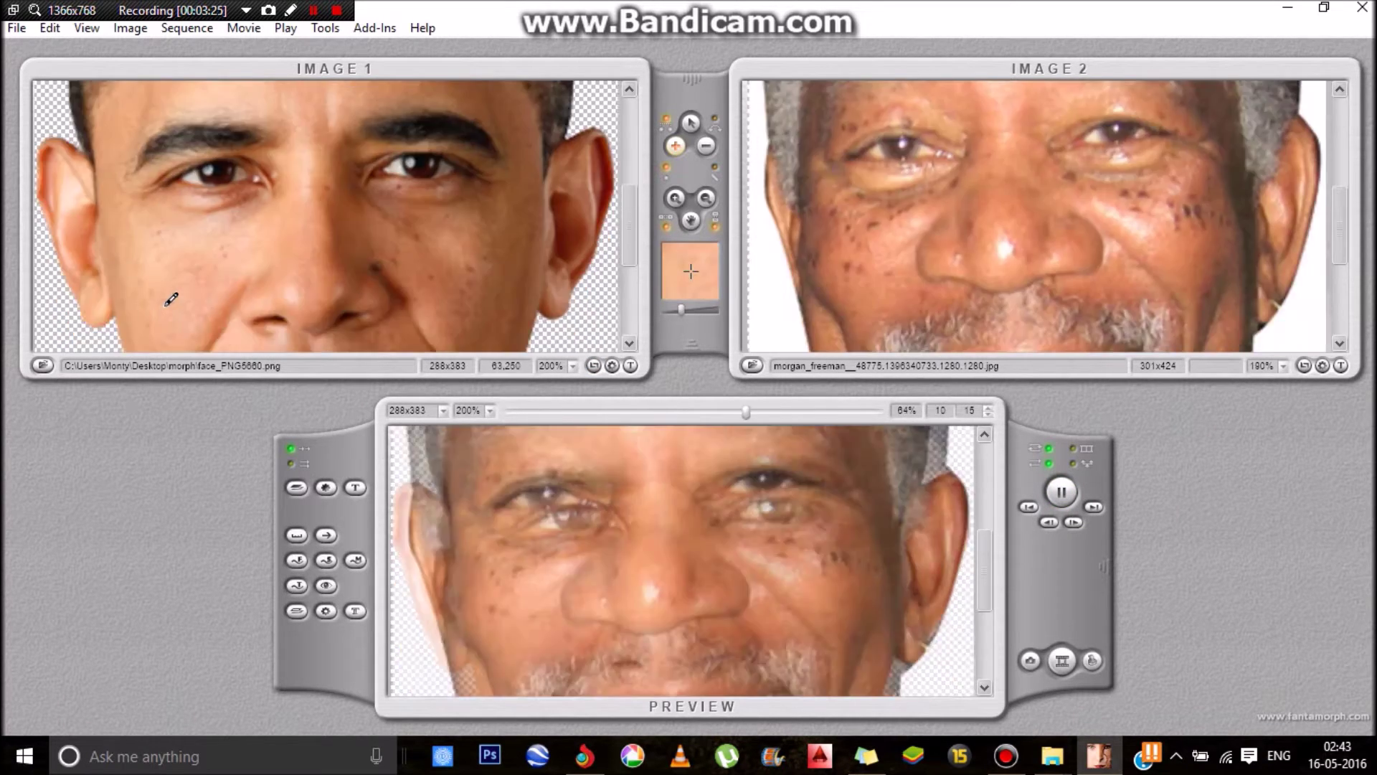
pyautogui.scroll(-2, 362, 102)
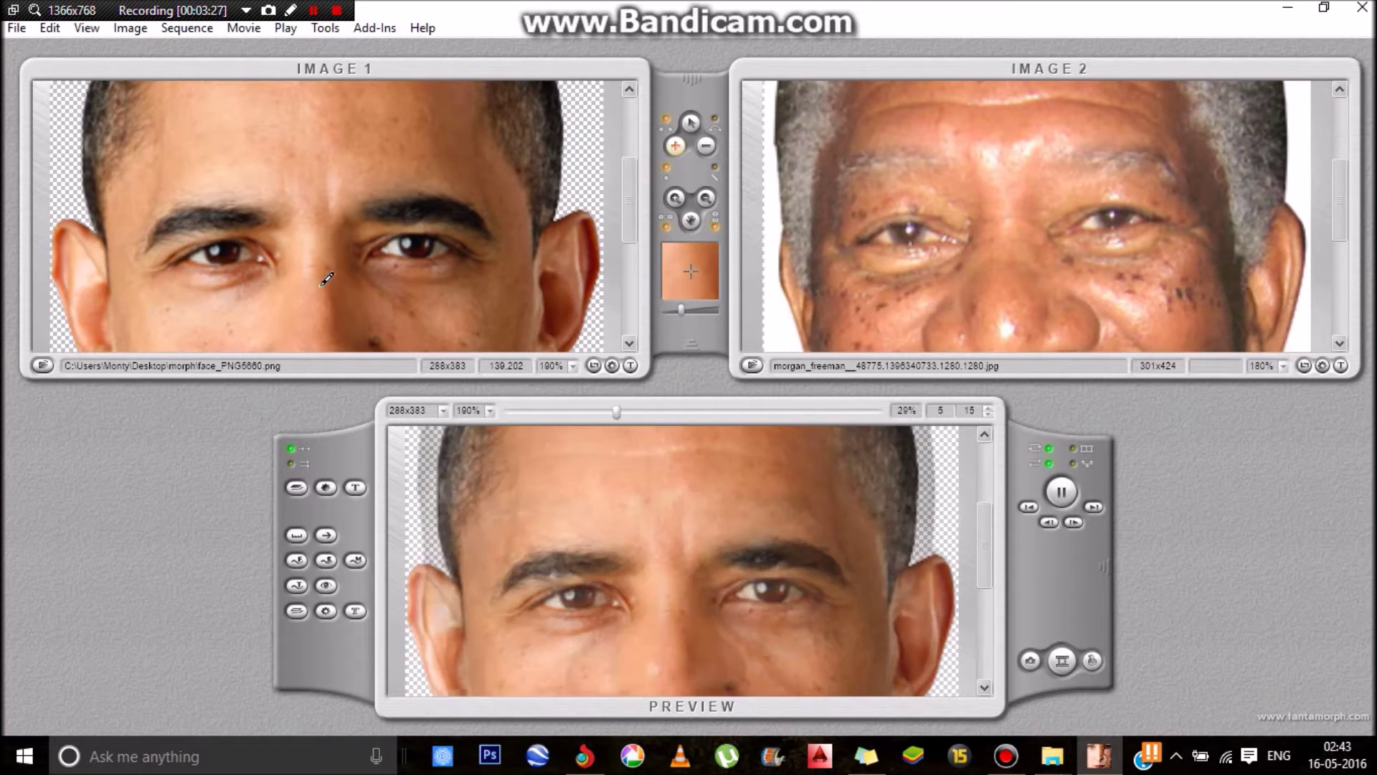
pyautogui.click(721, 168)
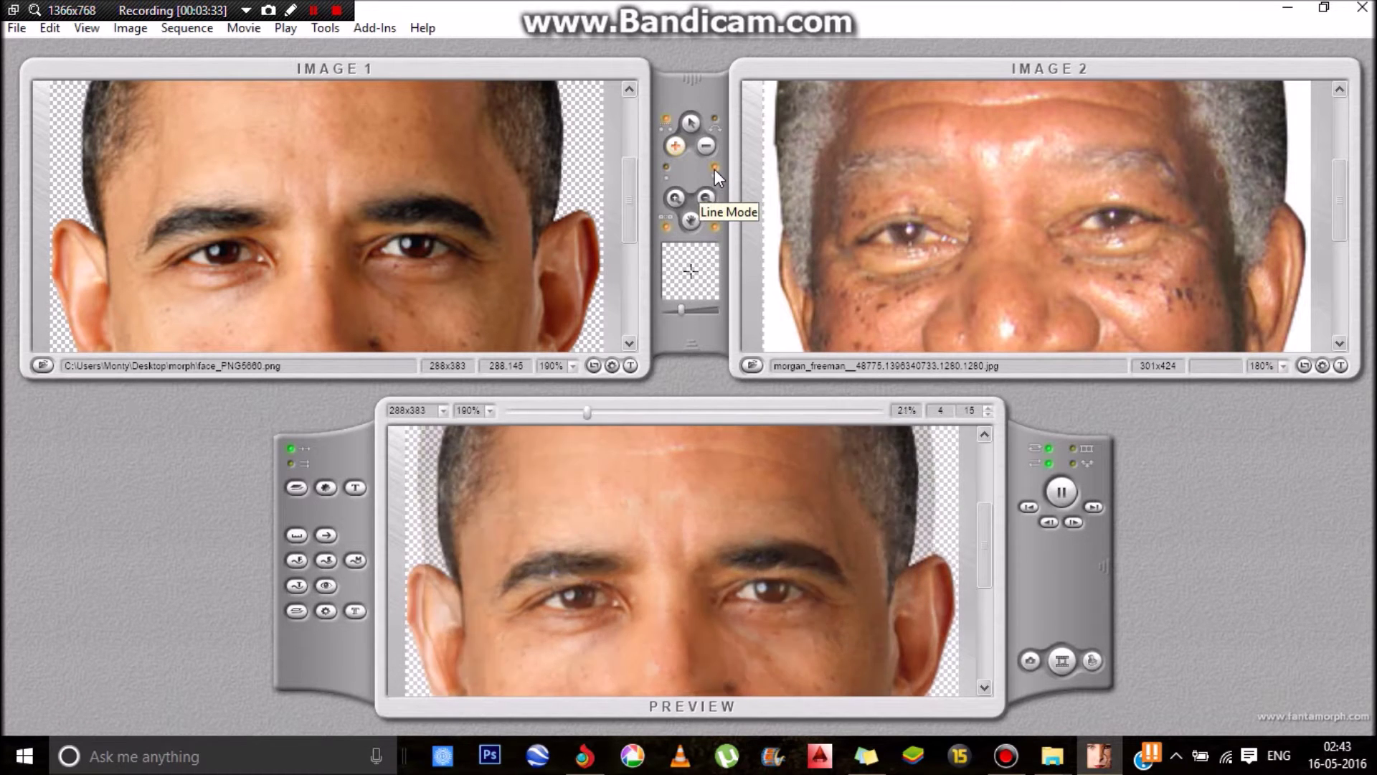
pyautogui.click(674, 149)
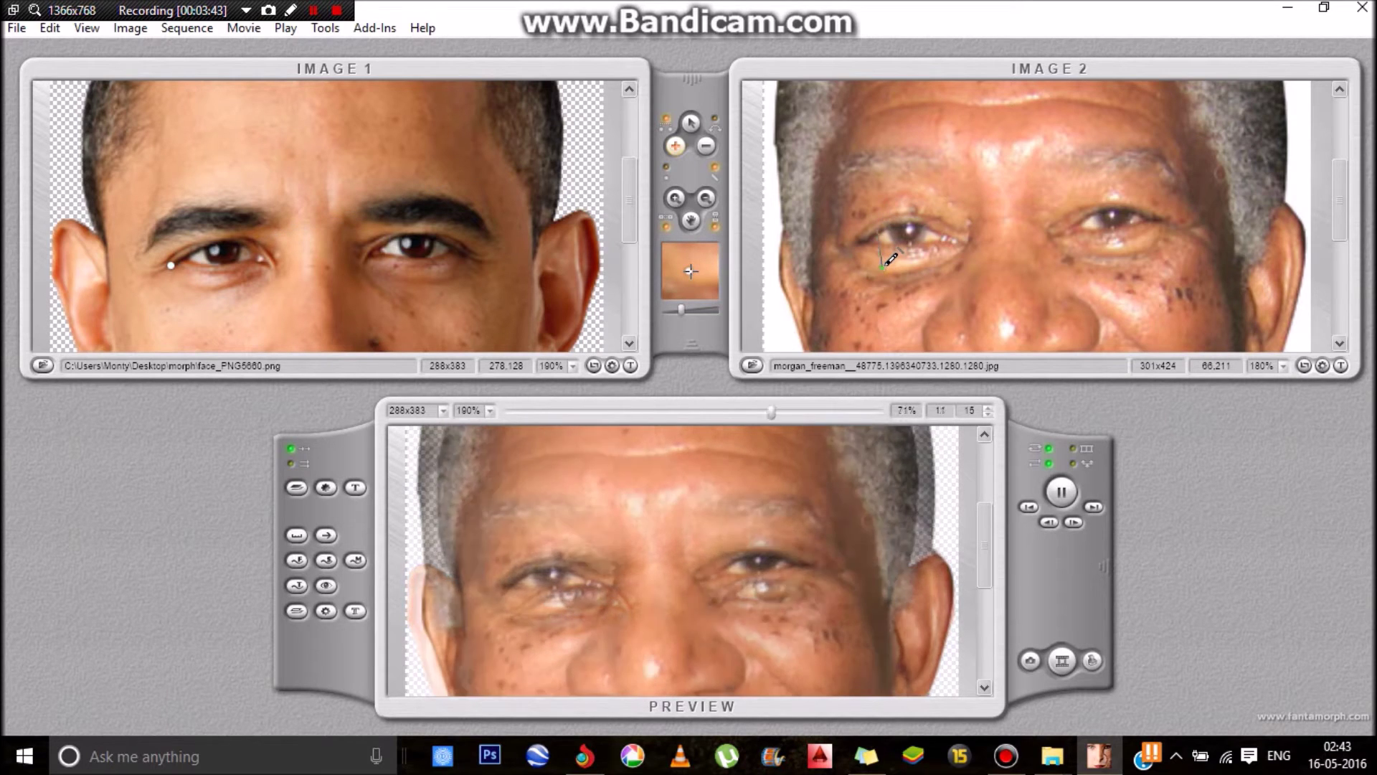
pyautogui.click(212, 240)
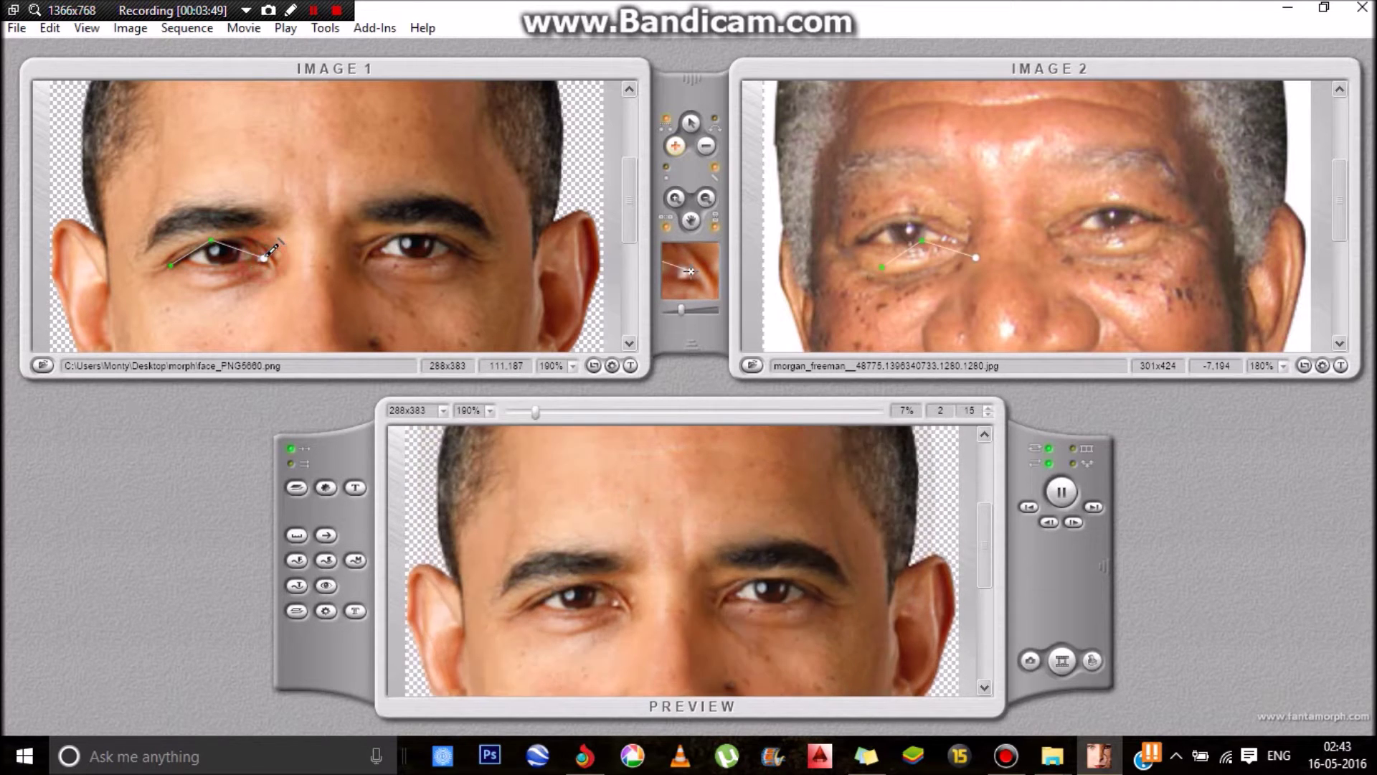
pyautogui.click(264, 257)
pyautogui.click(215, 271)
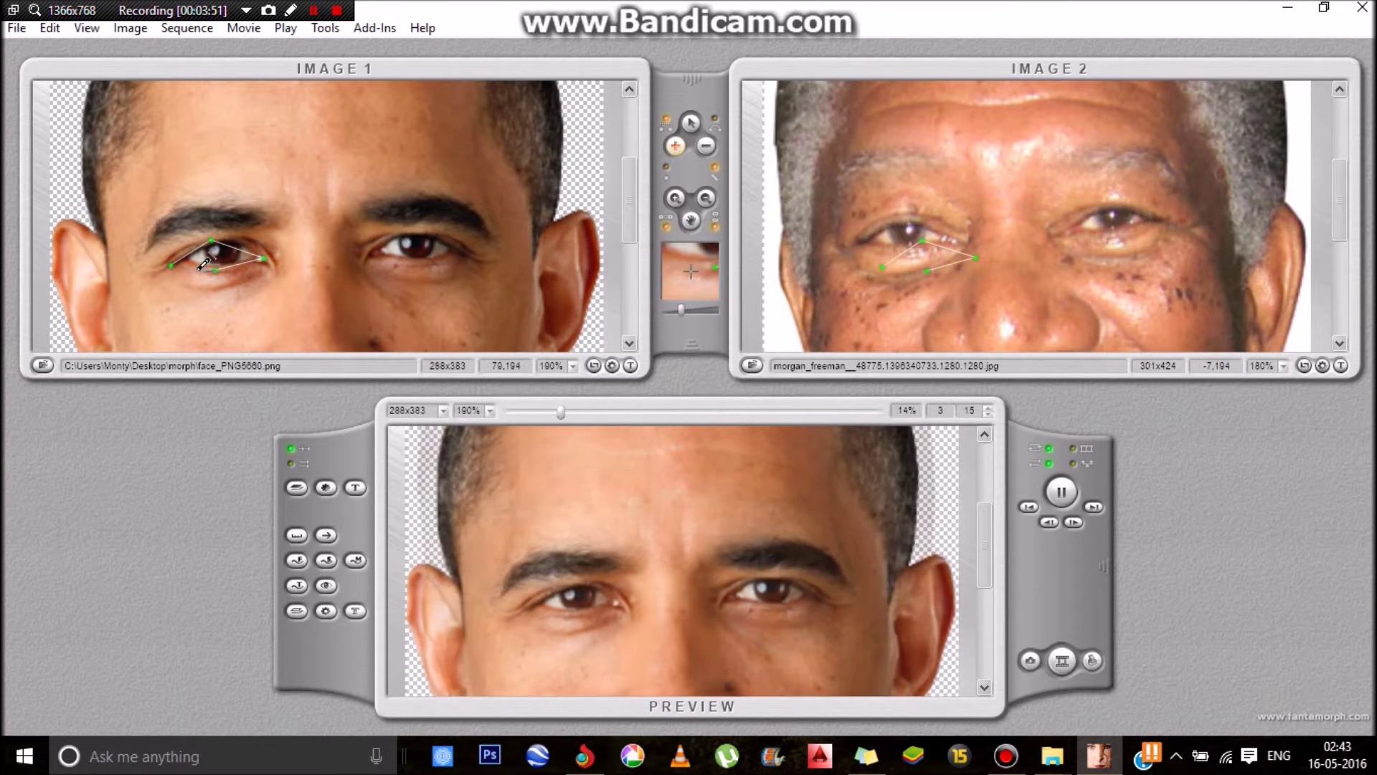
pyautogui.click(171, 265)
# Reposition the key dots in Image 1 so the outline fits the corners and lids of the left-hand eye
pyautogui.click(691, 123)
pyautogui.moveTo(211, 249); pyautogui.dragTo(272, 265)
pyautogui.click(265, 258)
pyautogui.moveTo(171, 264); pyautogui.dragTo(172, 260)
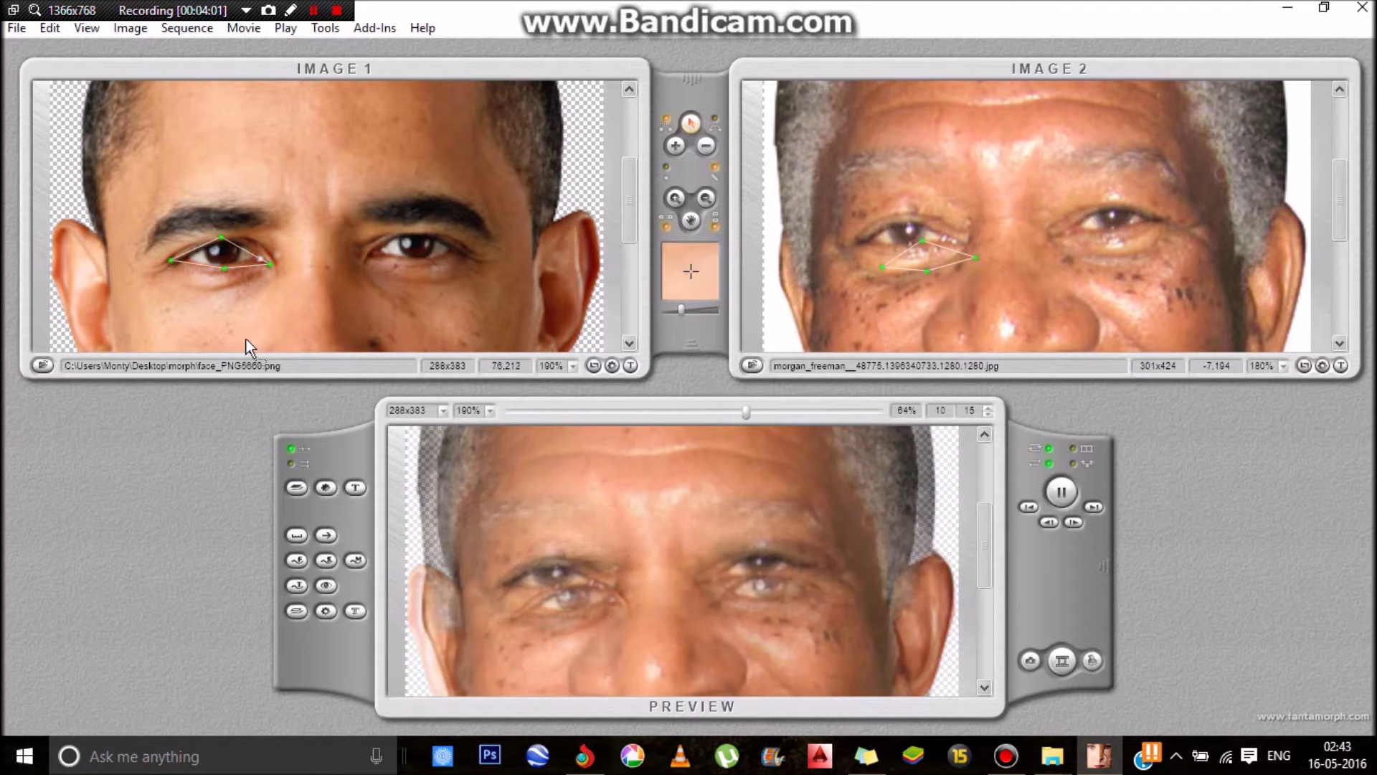
# Reposition the four key dots in Image 2 so the outline fits the corners and lids of the left-hand eye
pyautogui.moveTo(910, 253); pyautogui.dragTo(888, 221)
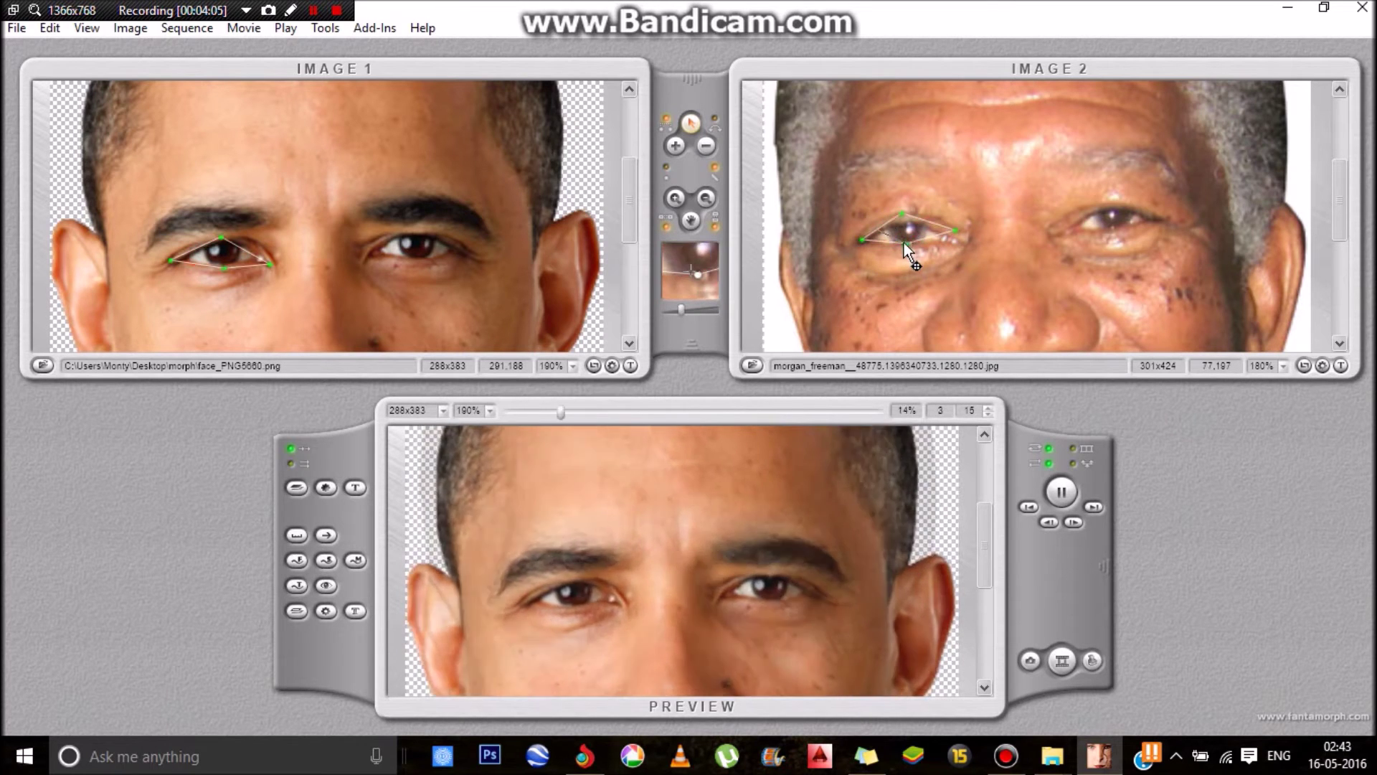
pyautogui.click(957, 229)
pyautogui.moveTo(959, 230); pyautogui.dragTo(960, 240)
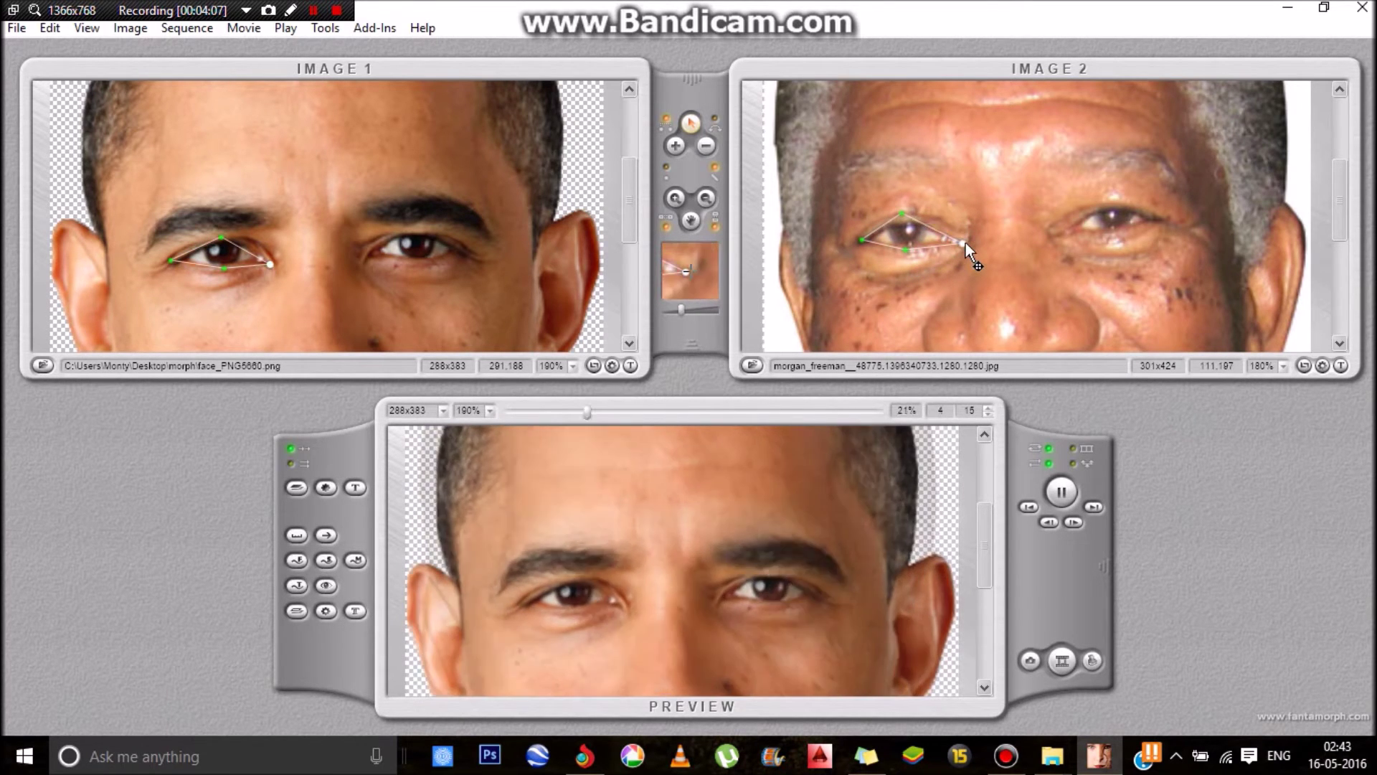
pyautogui.click(903, 214)
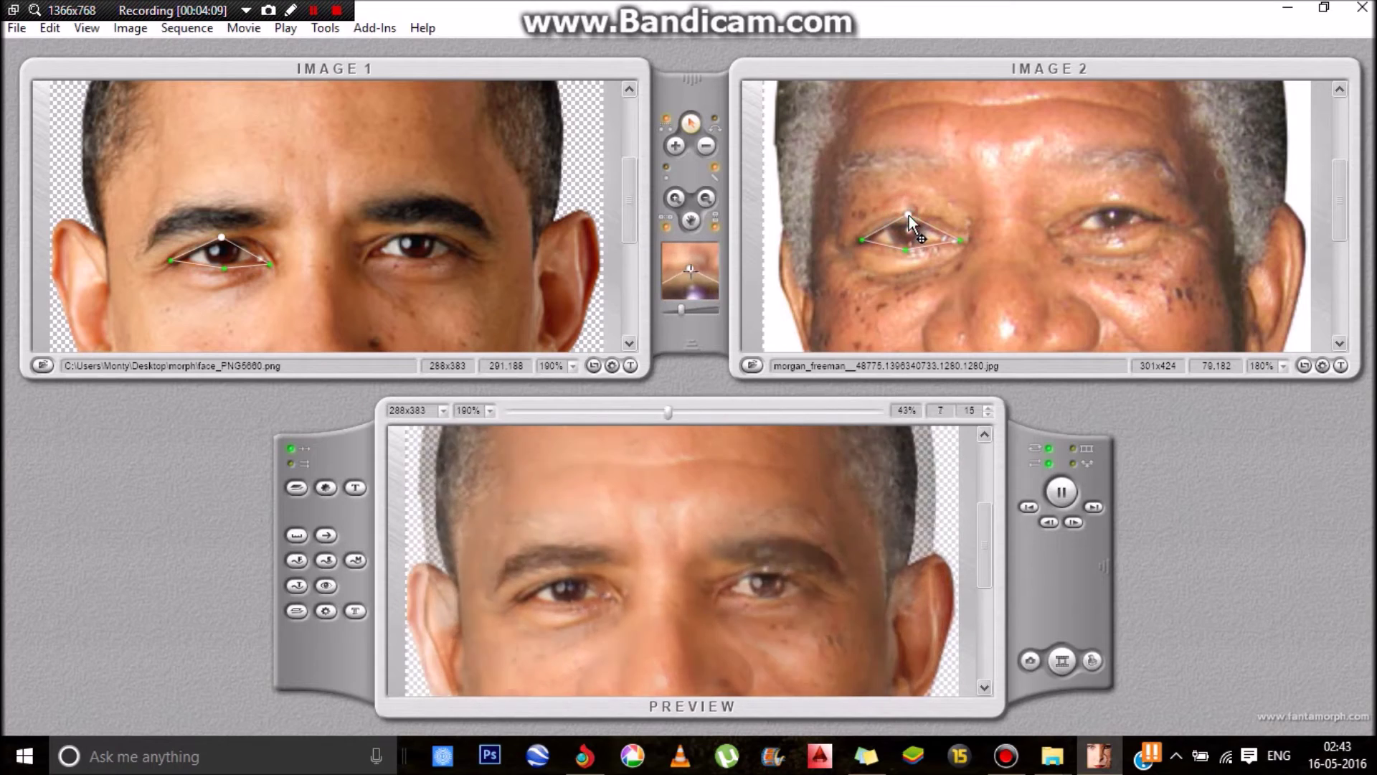
# Add a key dot on the left-hand pupil in Image 1 and align its matching dot with the pupil in Image 2
pyautogui.scroll(3, 696, 549)
pyautogui.scroll(-5, 696, 550)
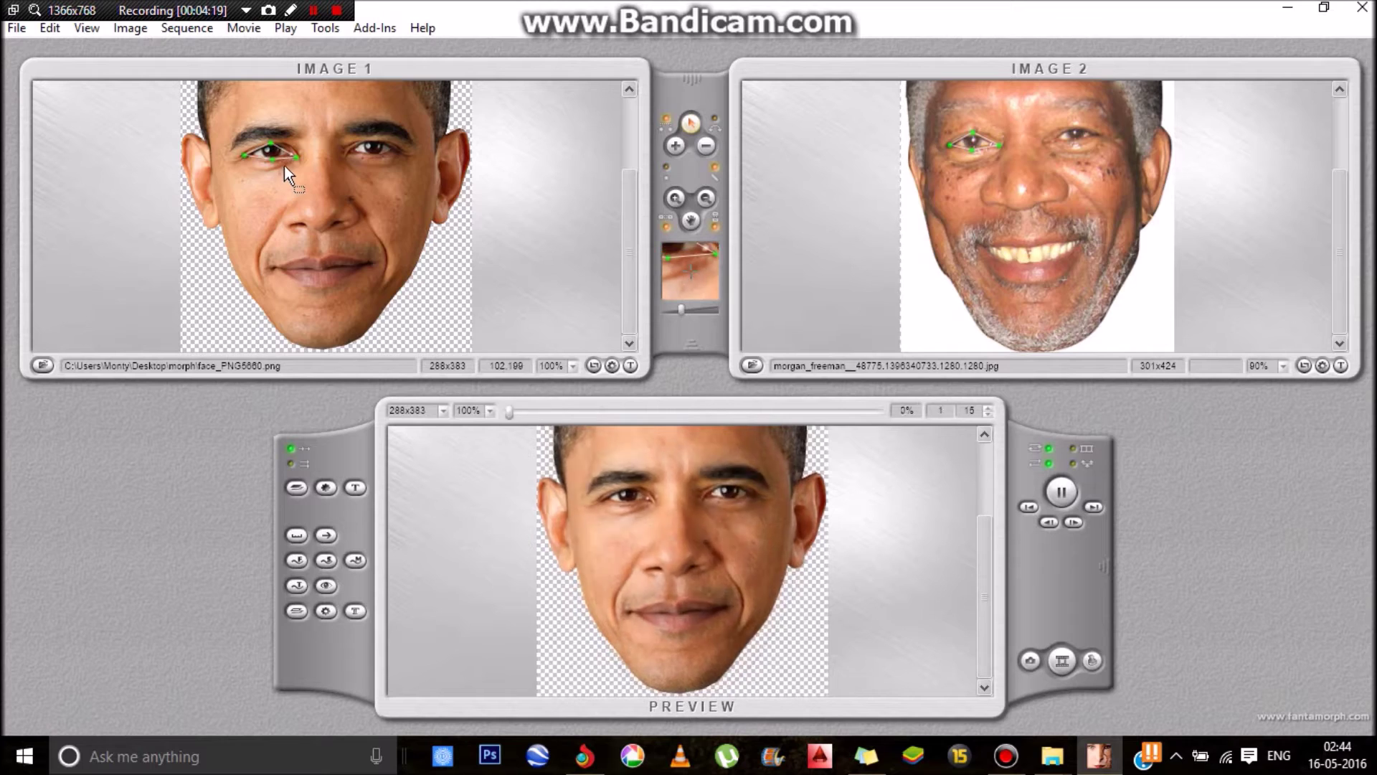
pyautogui.scroll(2, 249, 140)
pyautogui.scroll(-5, 240, 144)
pyautogui.scroll(5, 229, 144)
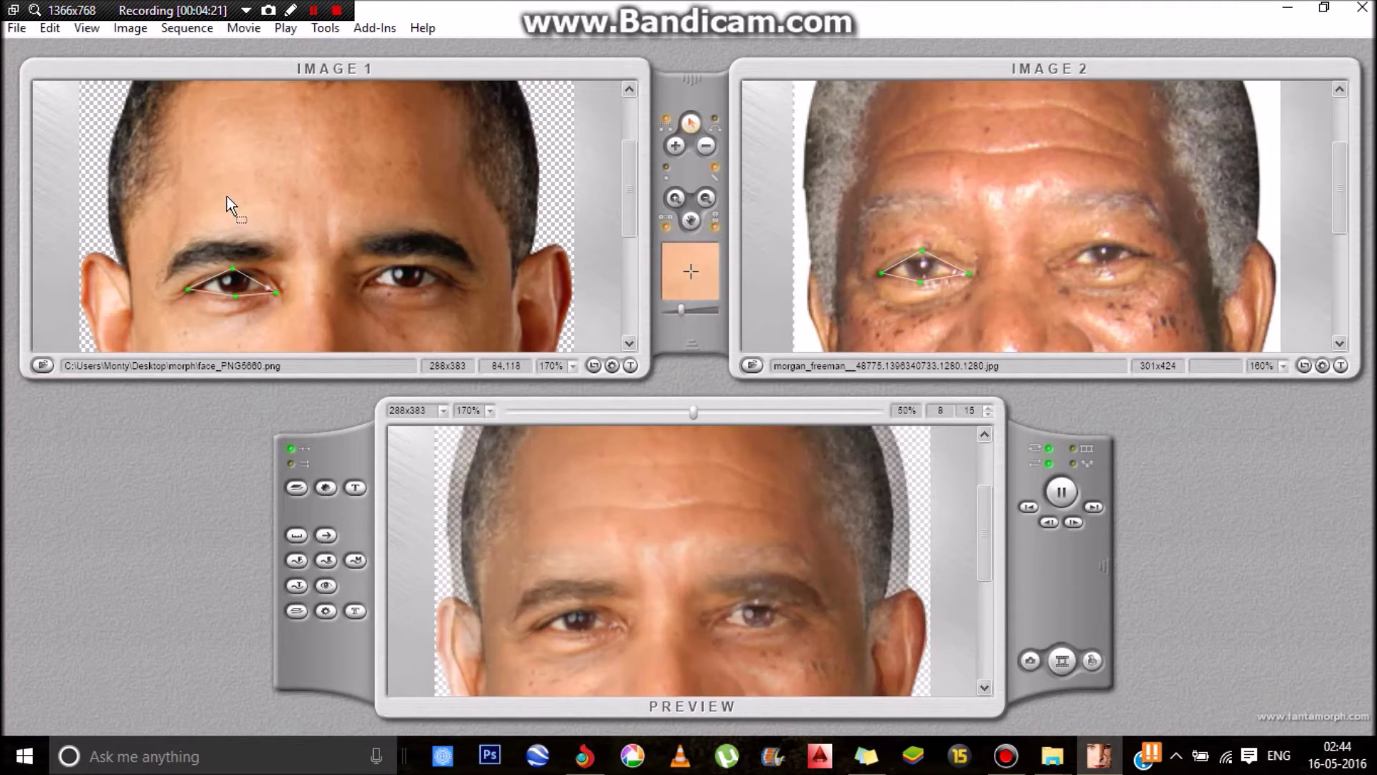
pyautogui.click(676, 145)
pyautogui.click(235, 281)
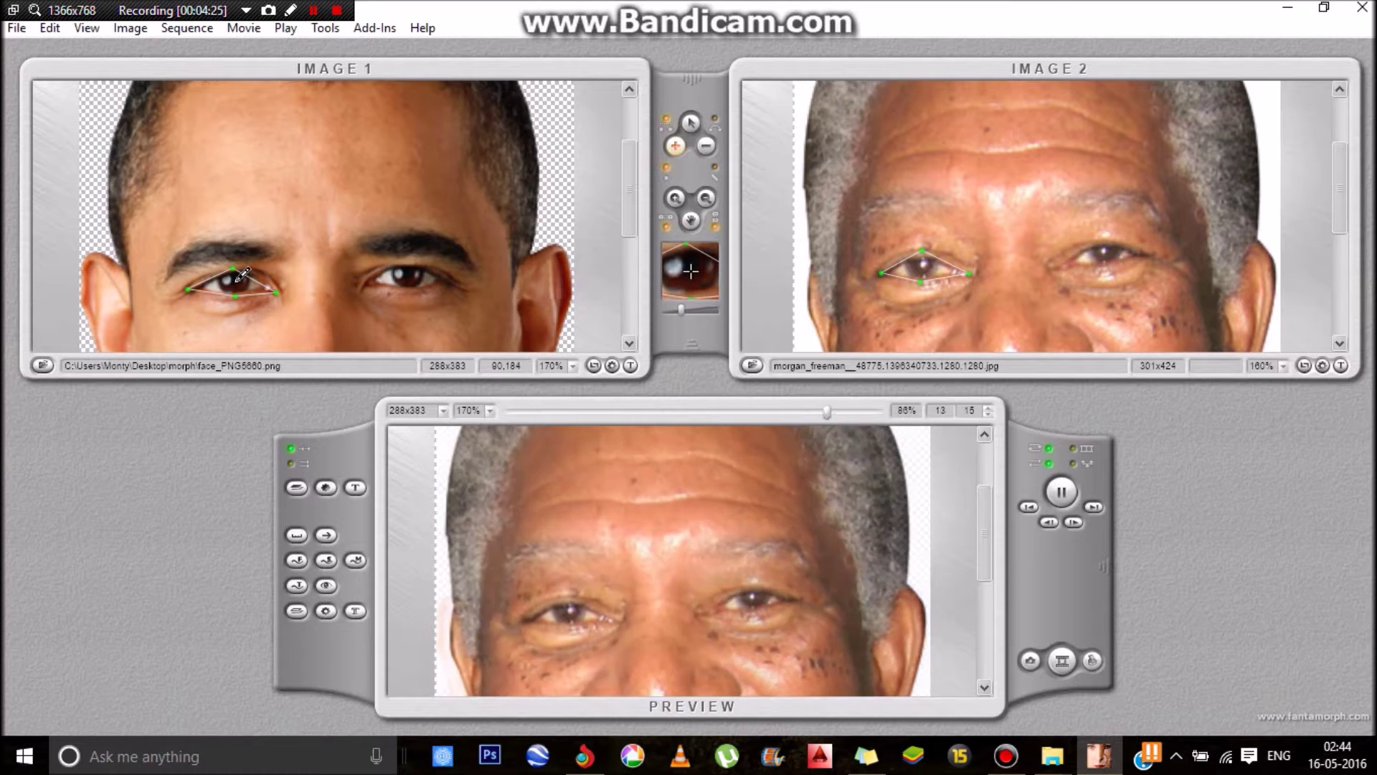
pyautogui.click(691, 124)
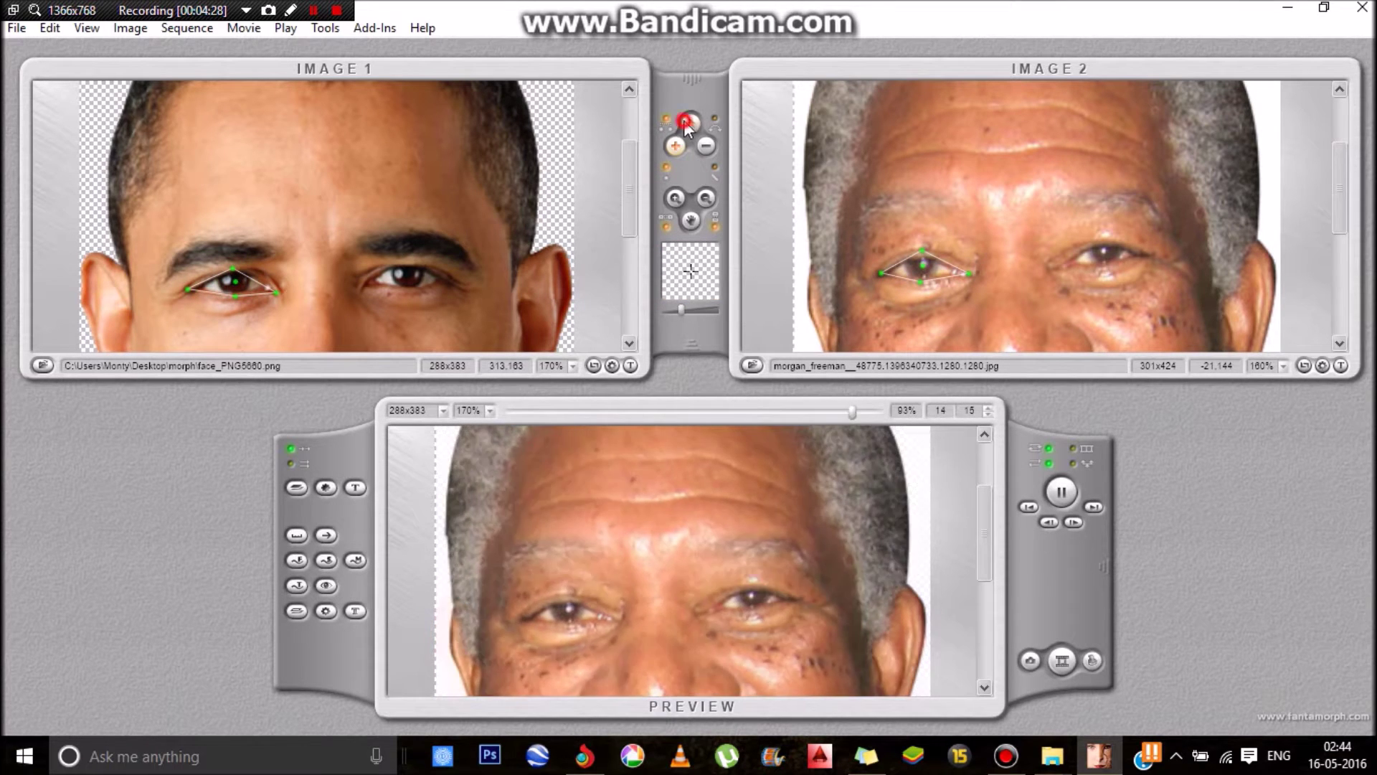
pyautogui.click(921, 264)
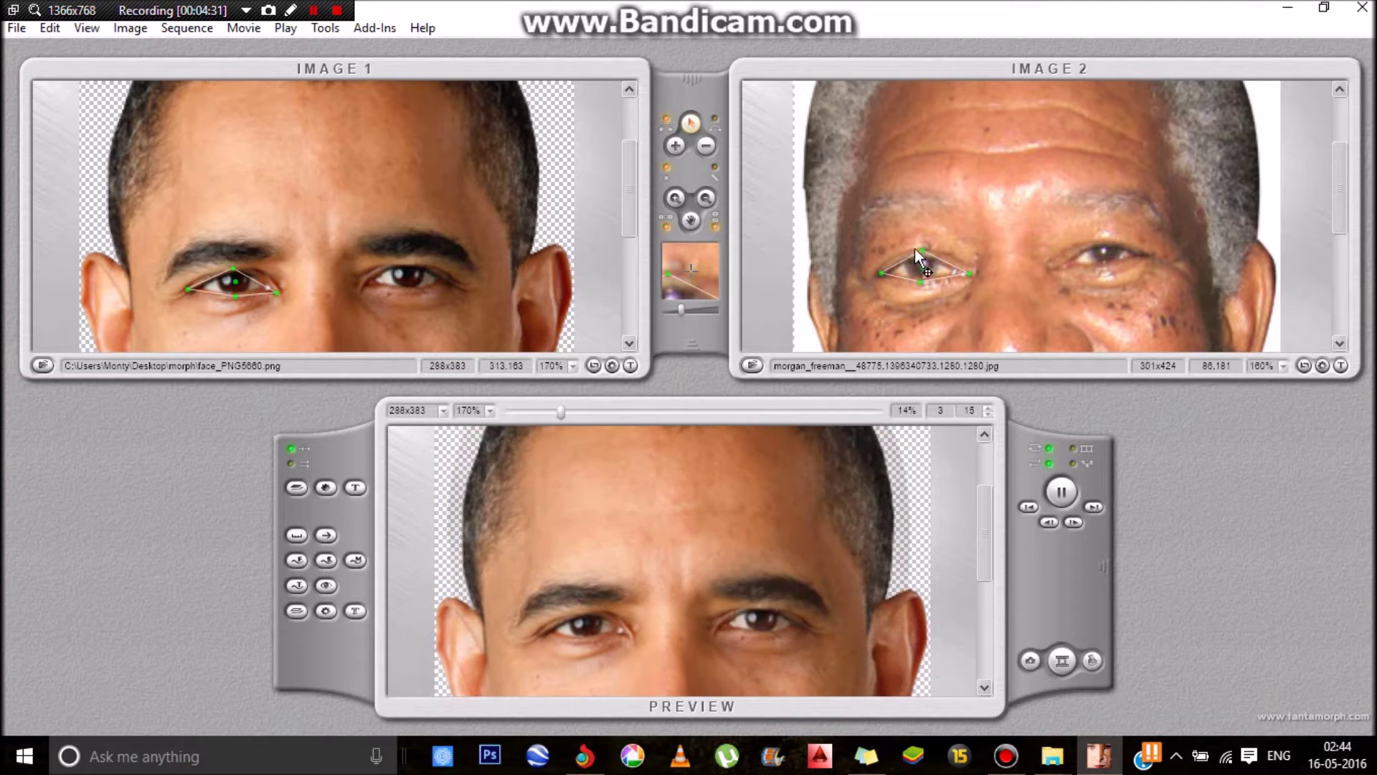
# Outline the left-hand eyebrow in Image 1 with connected key dots and fit the matching dots around the same eyebrow in Image 2
pyautogui.click(678, 146)
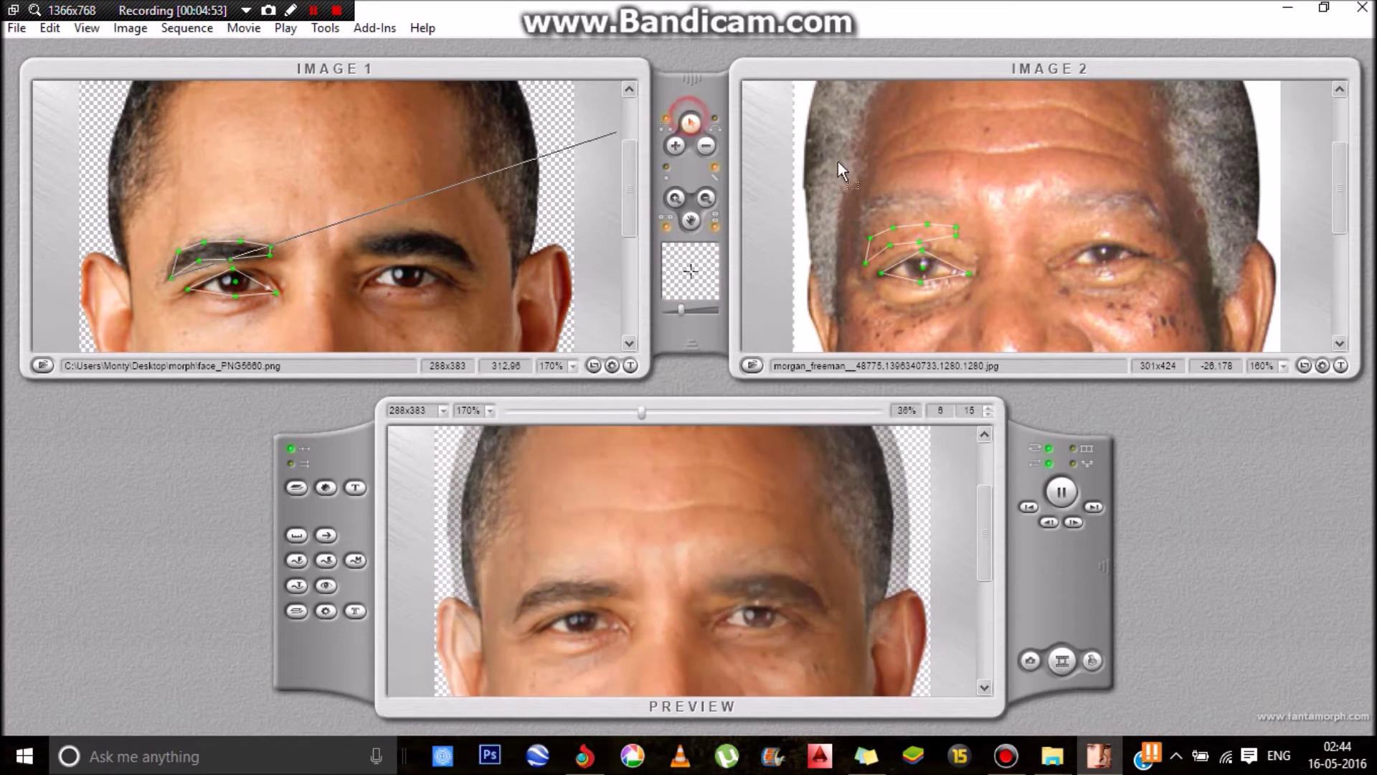
pyautogui.click(956, 235)
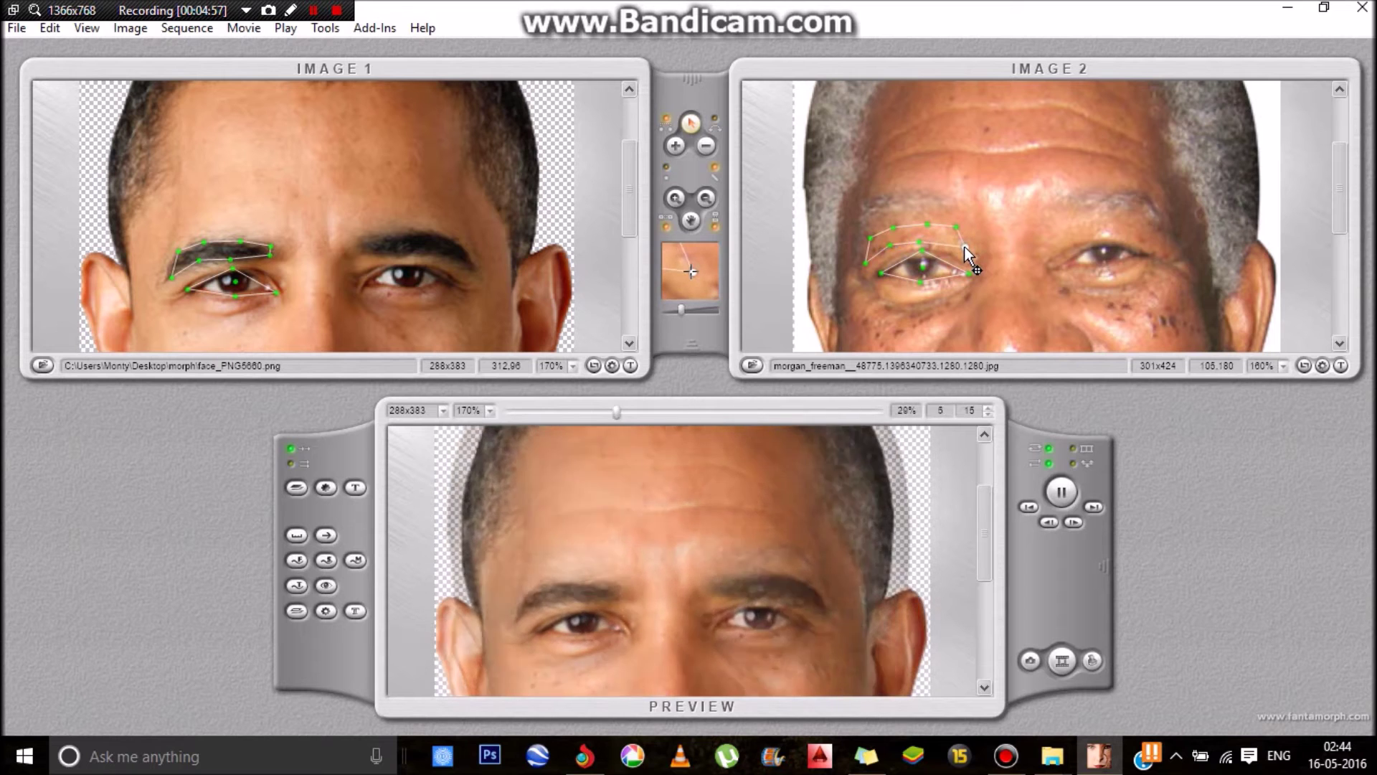
pyautogui.moveTo(957, 244); pyautogui.dragTo(917, 192)
pyautogui.click(924, 219)
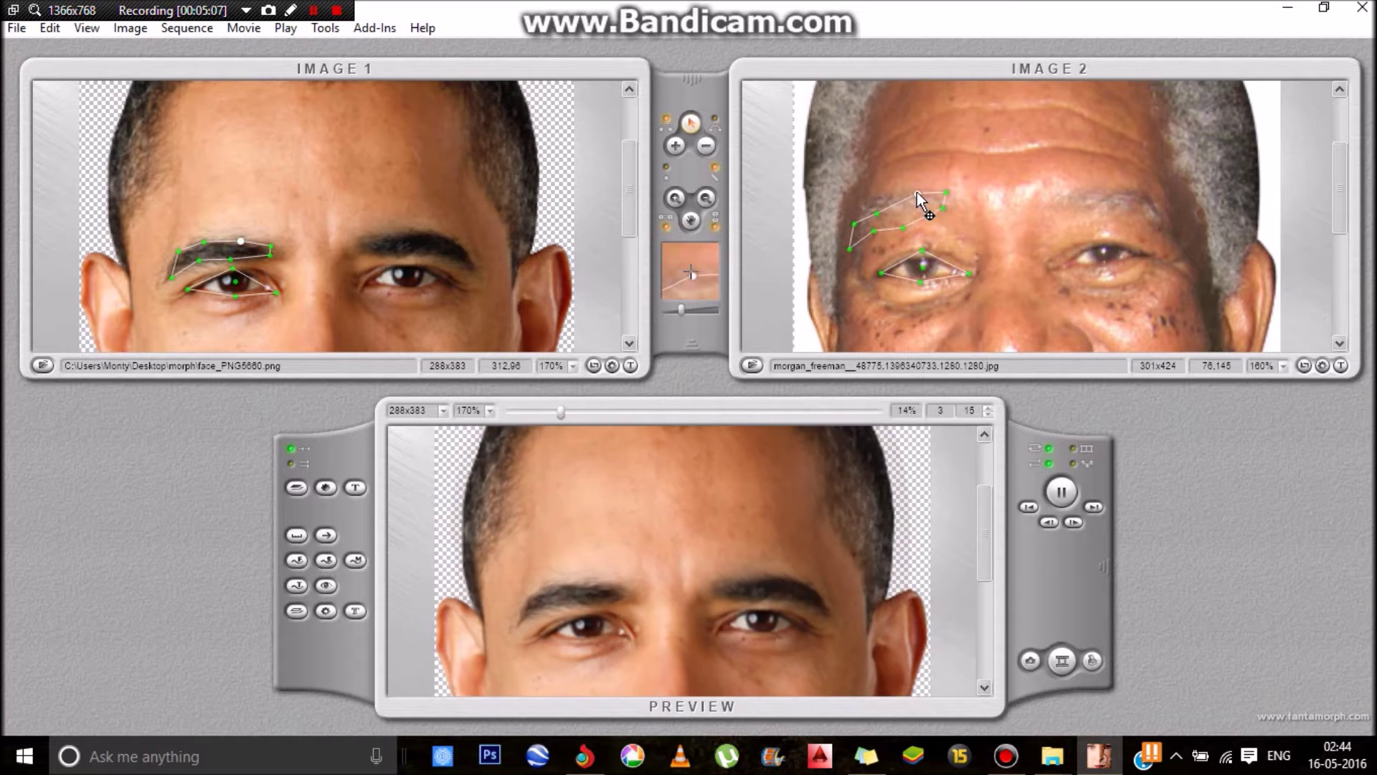
pyautogui.click(902, 230)
pyautogui.click(882, 213)
pyautogui.moveTo(877, 213); pyautogui.dragTo(881, 196)
pyautogui.click(876, 227)
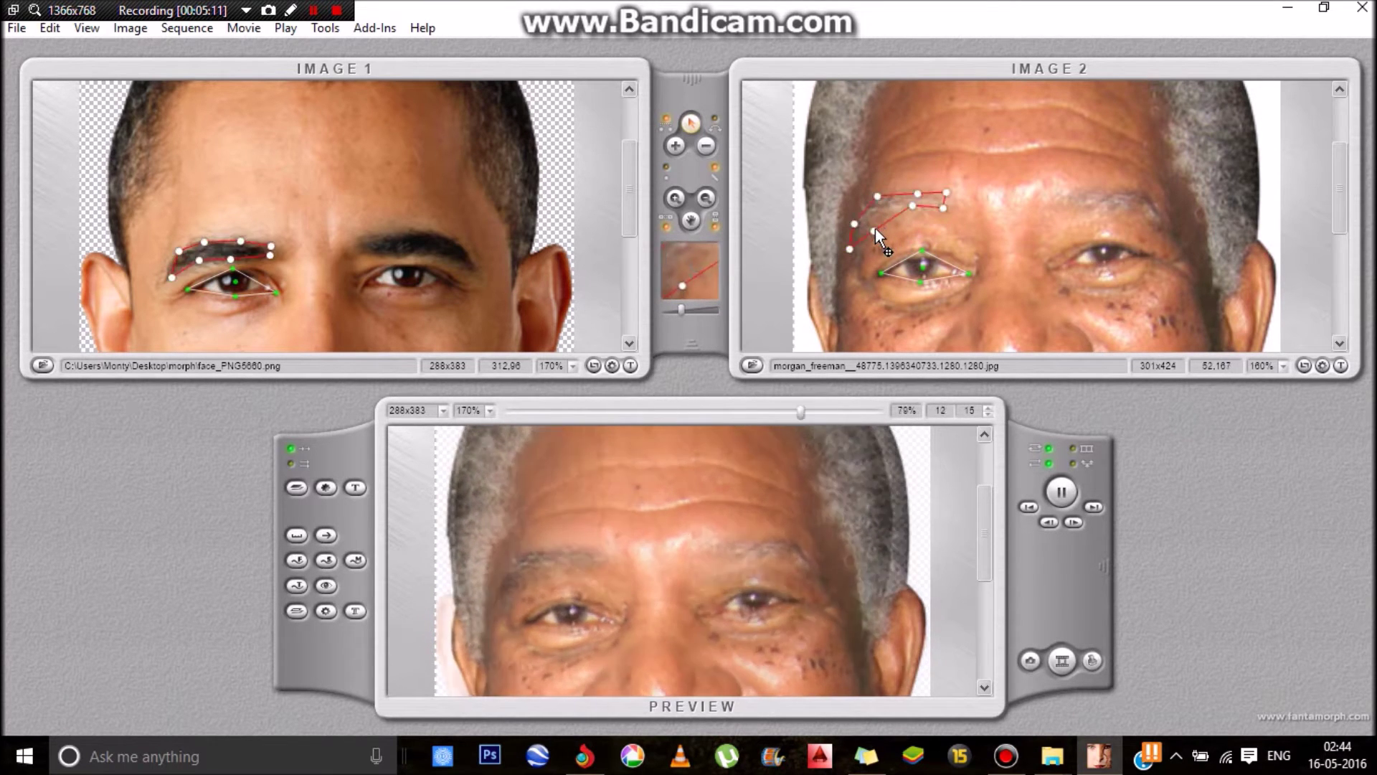
pyautogui.click(878, 219)
pyautogui.click(877, 213)
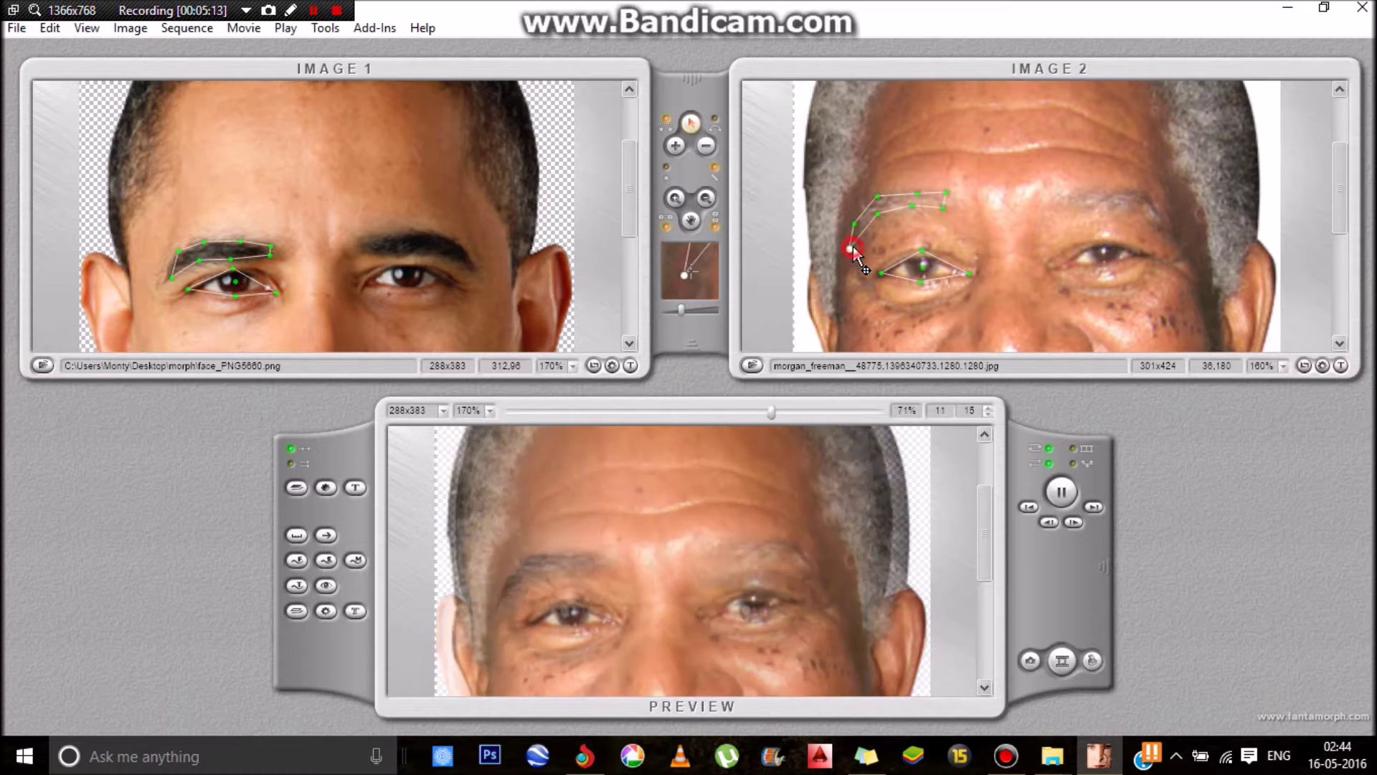
pyautogui.click(856, 224)
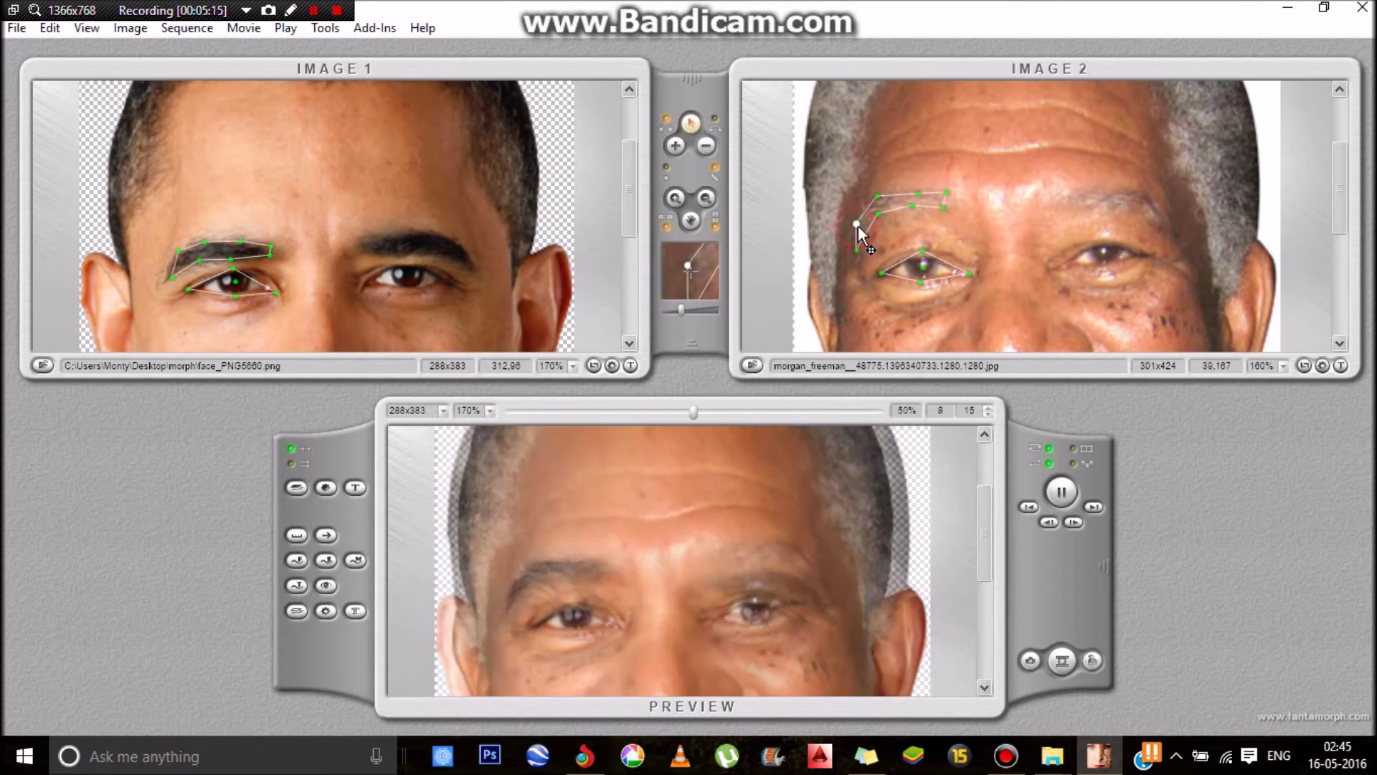
pyautogui.scroll(5, 663, 526)
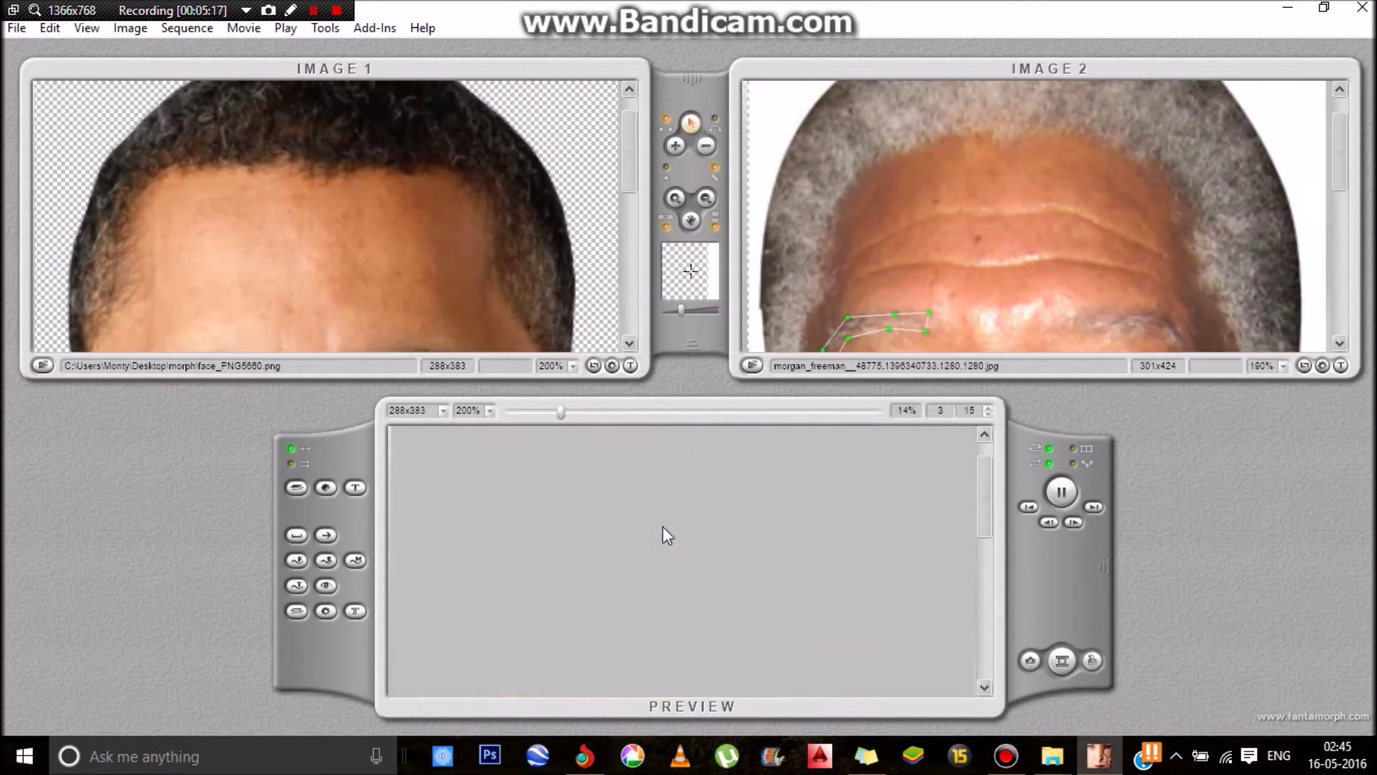
pyautogui.scroll(8, 663, 526)
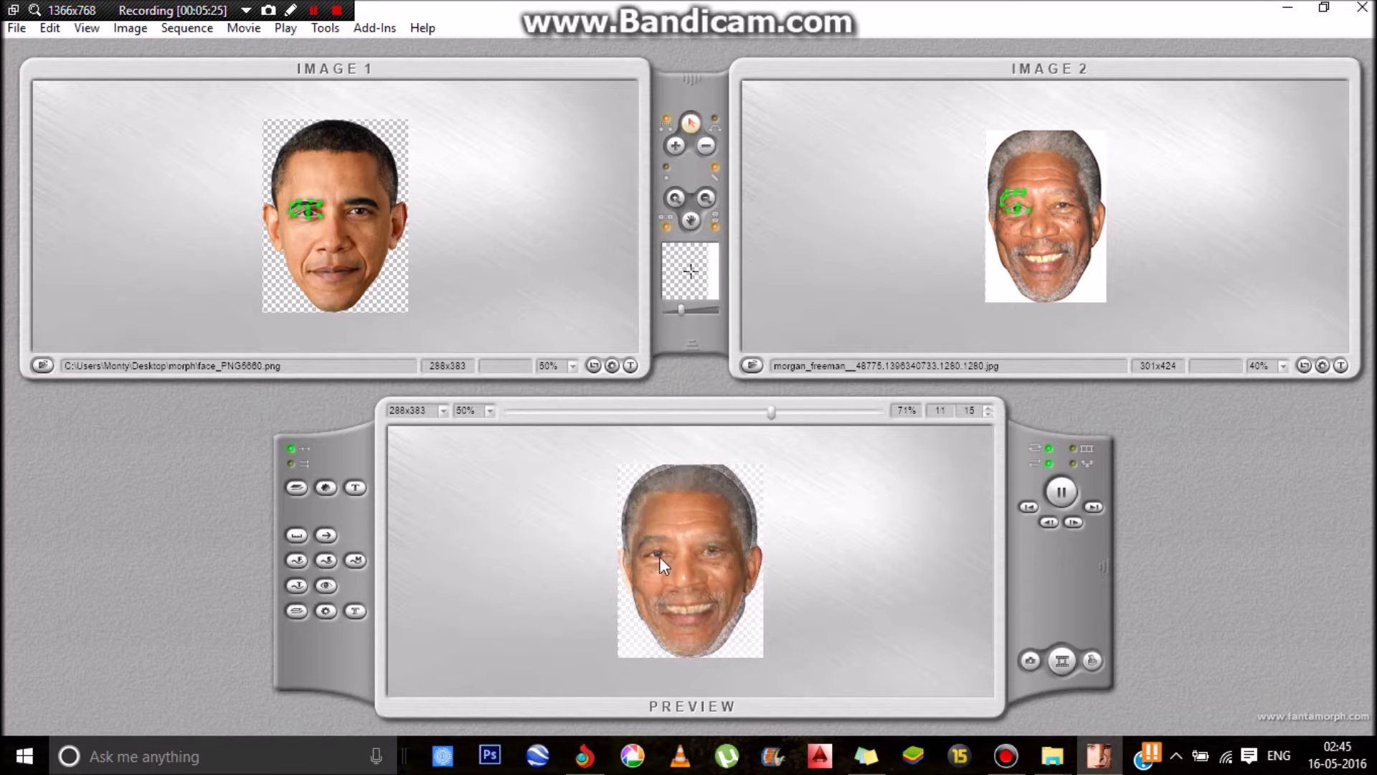
pyautogui.scroll(-3, 351, 201)
pyautogui.scroll(-5, 347, 203)
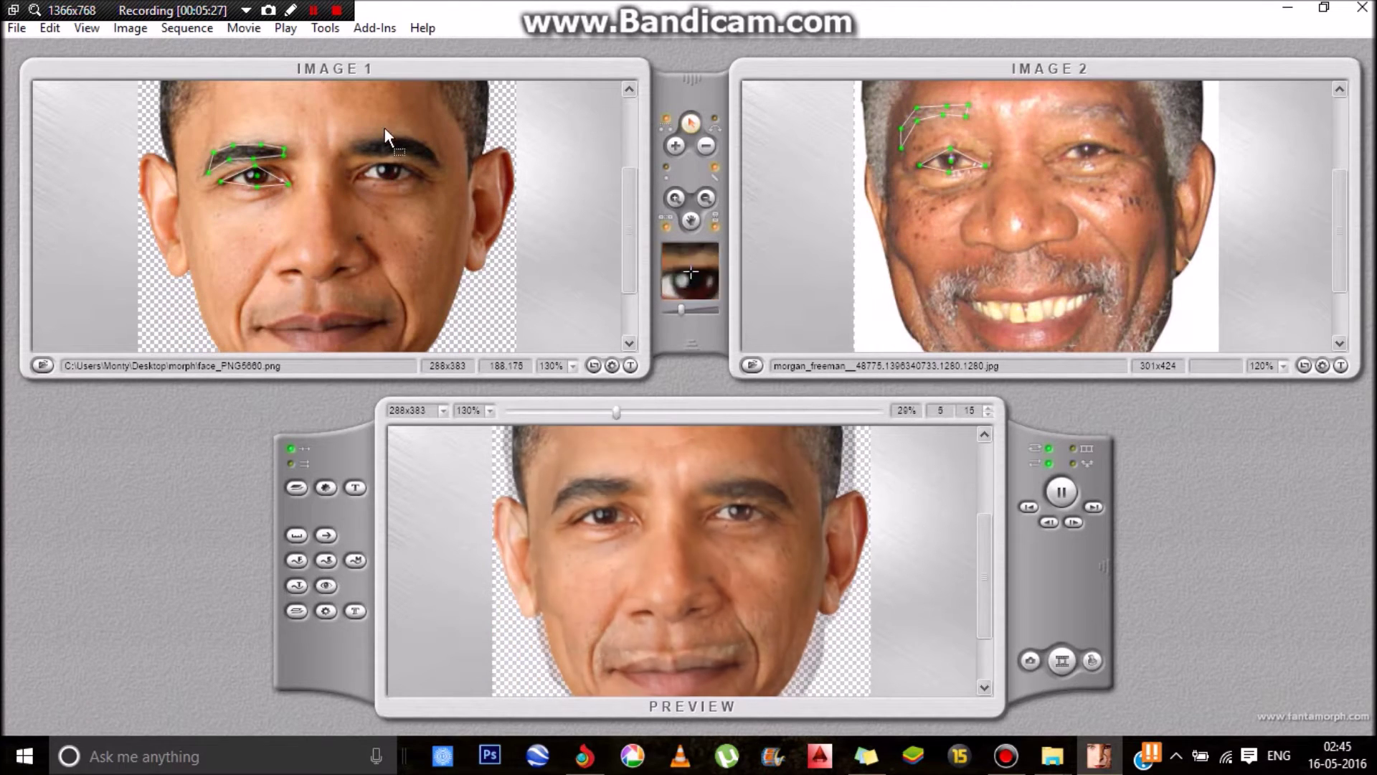
pyautogui.click(678, 143)
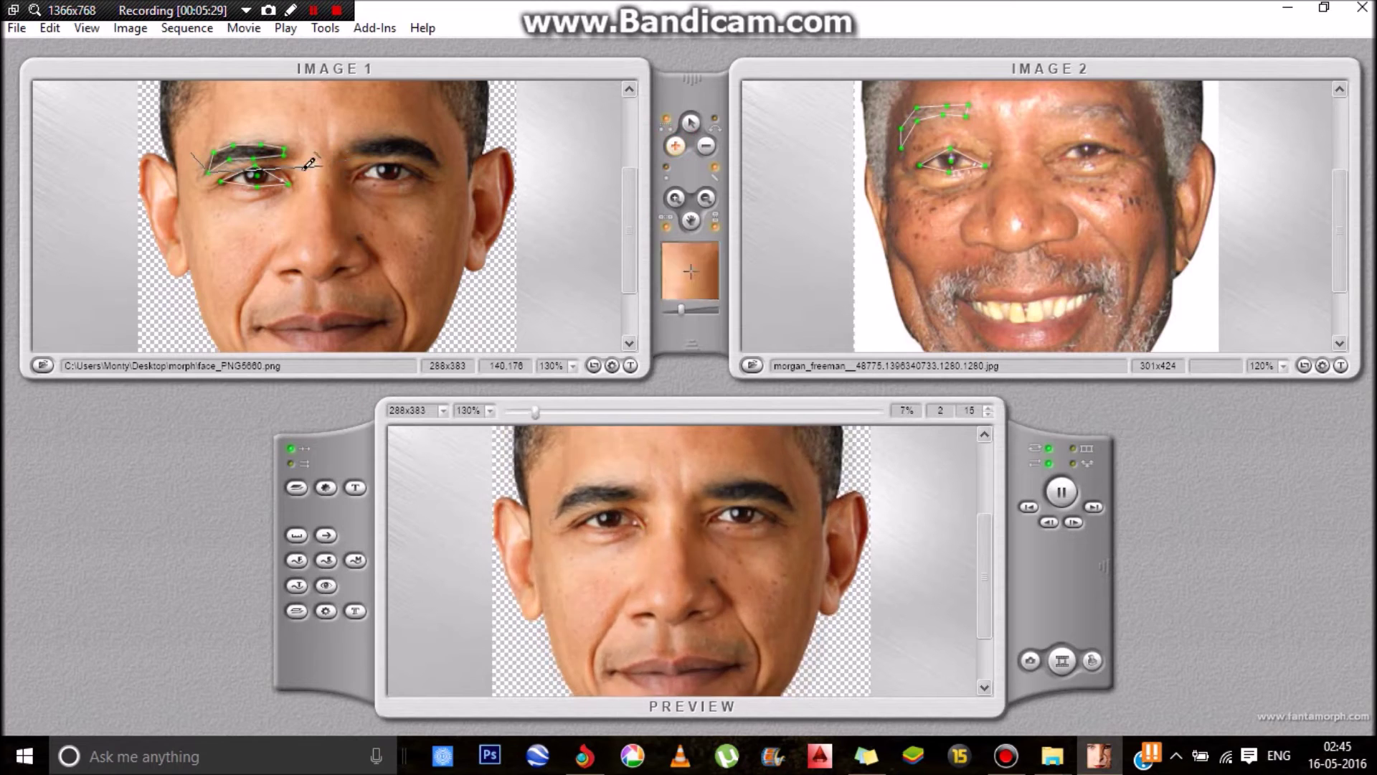
pyautogui.click(706, 145)
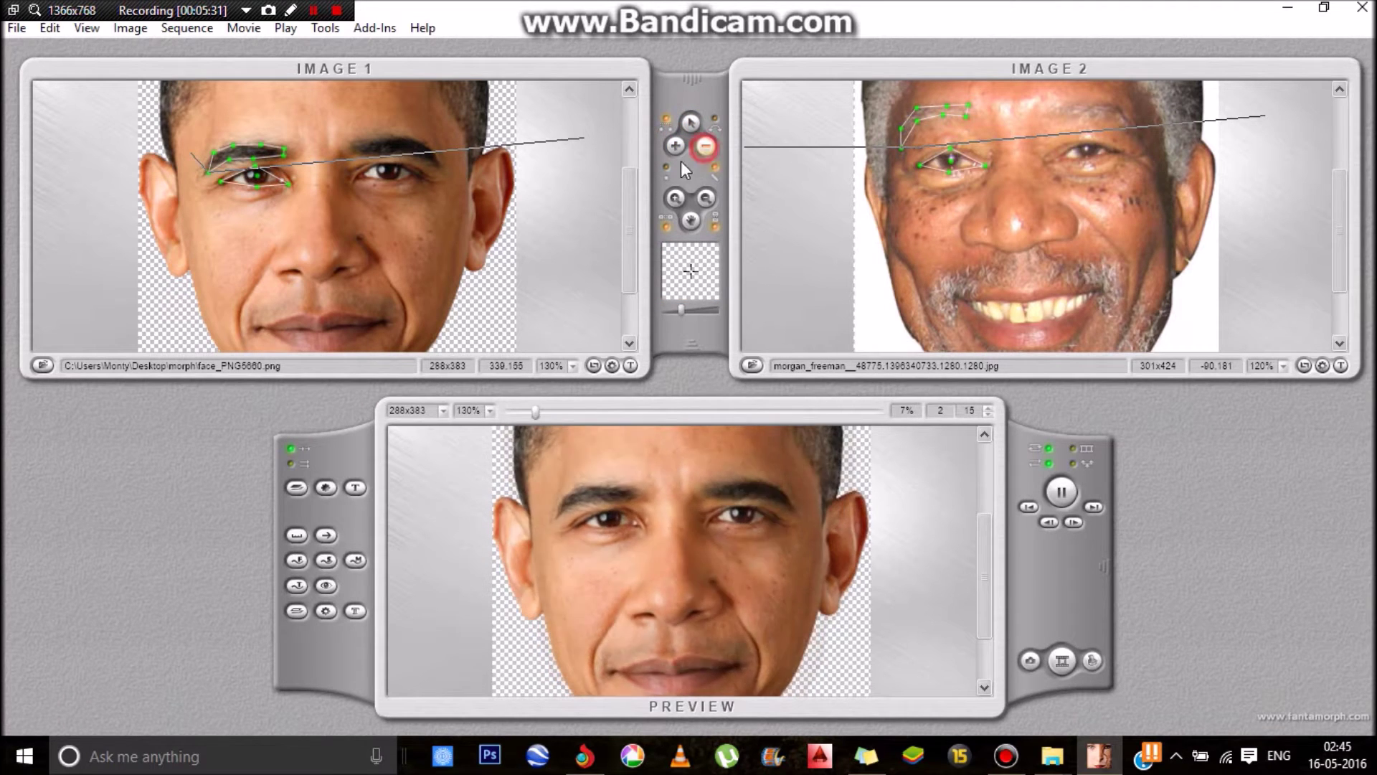
pyautogui.click(675, 146)
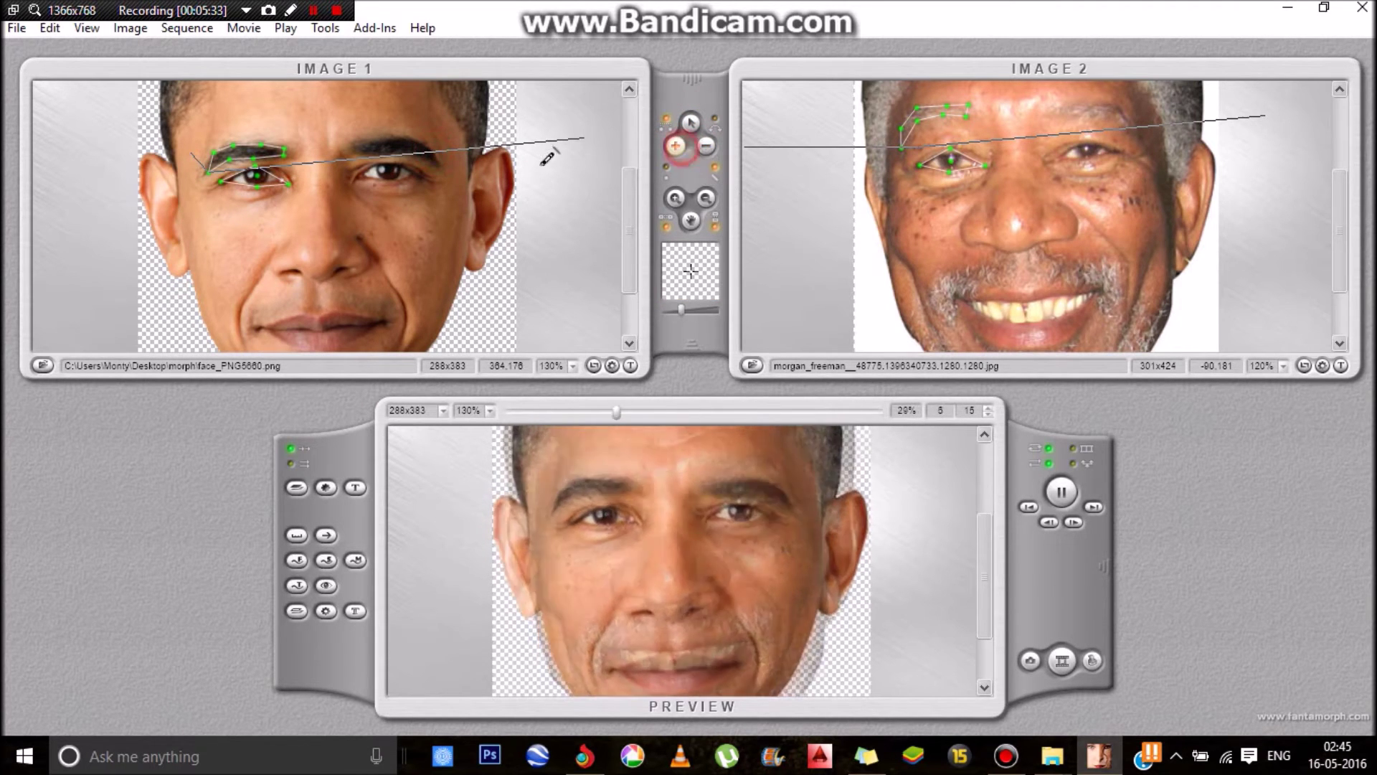
pyautogui.click(439, 129)
pyautogui.click(706, 145)
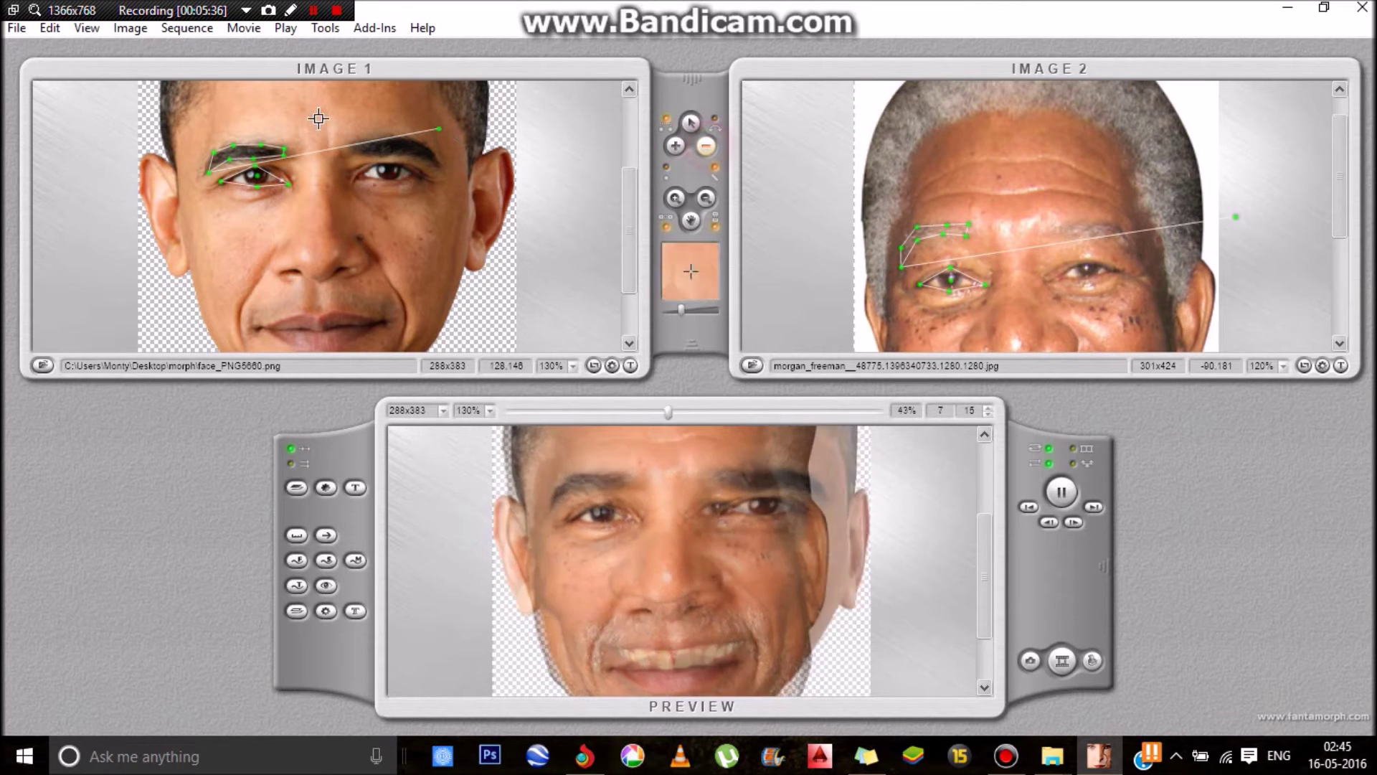
pyautogui.click(439, 129)
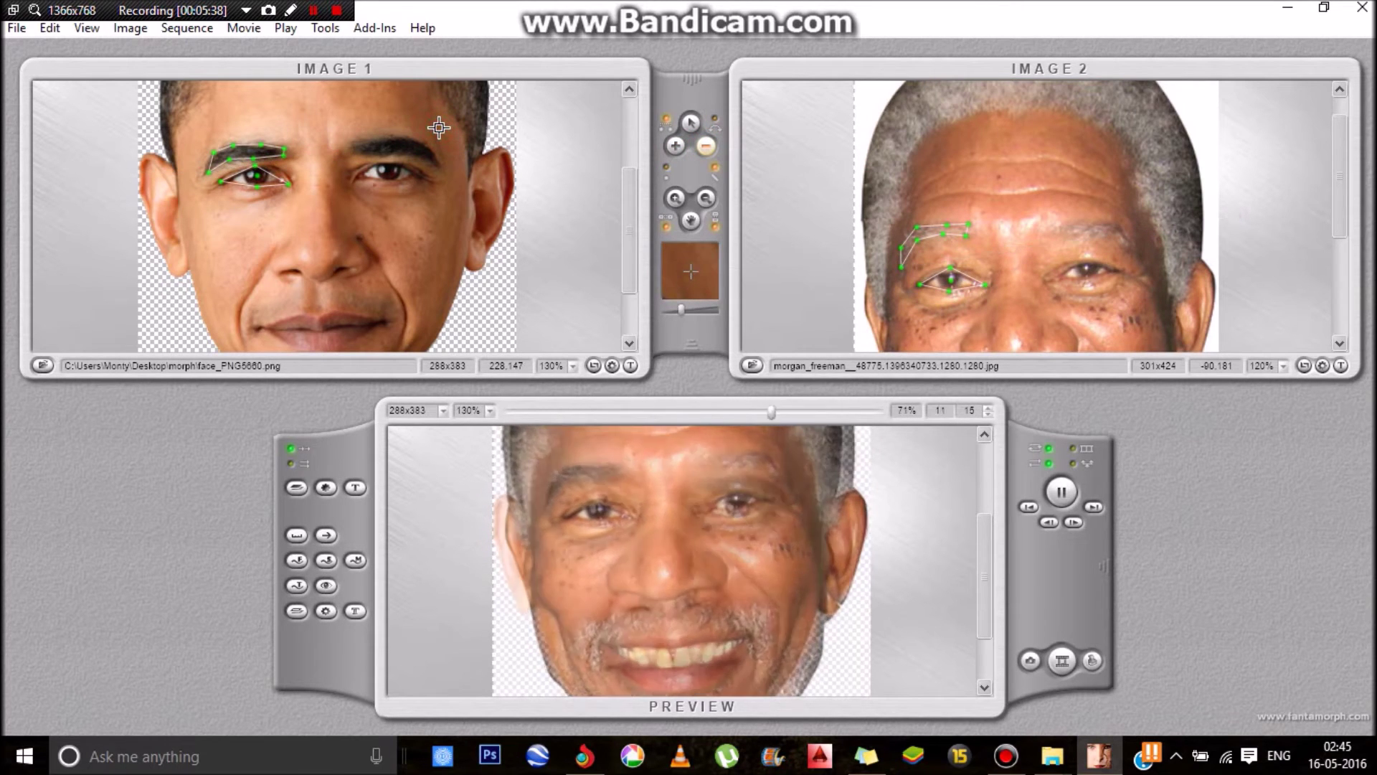
# Outline the right-hand eyebrow in Image 1 with a separate closed chain of connected key dots
pyautogui.click(675, 145)
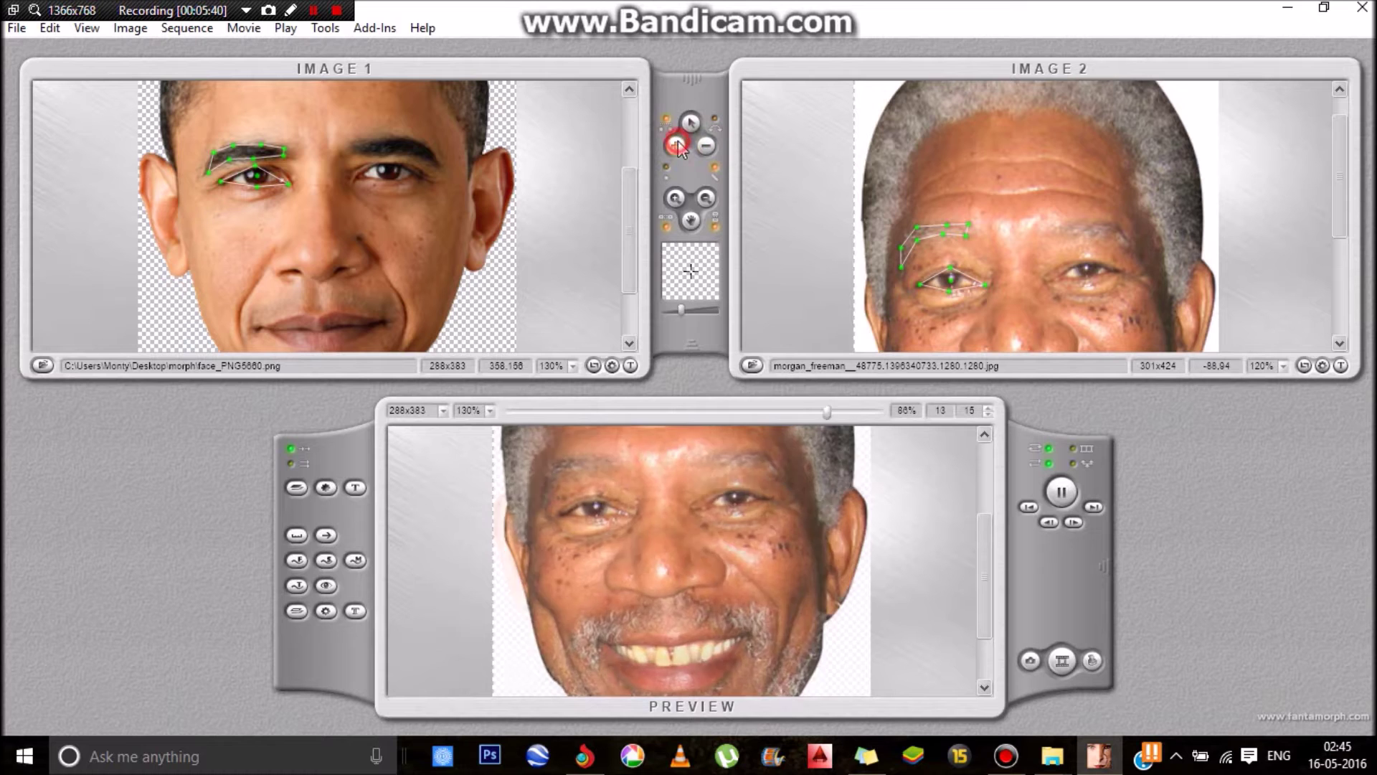
pyautogui.click(348, 152)
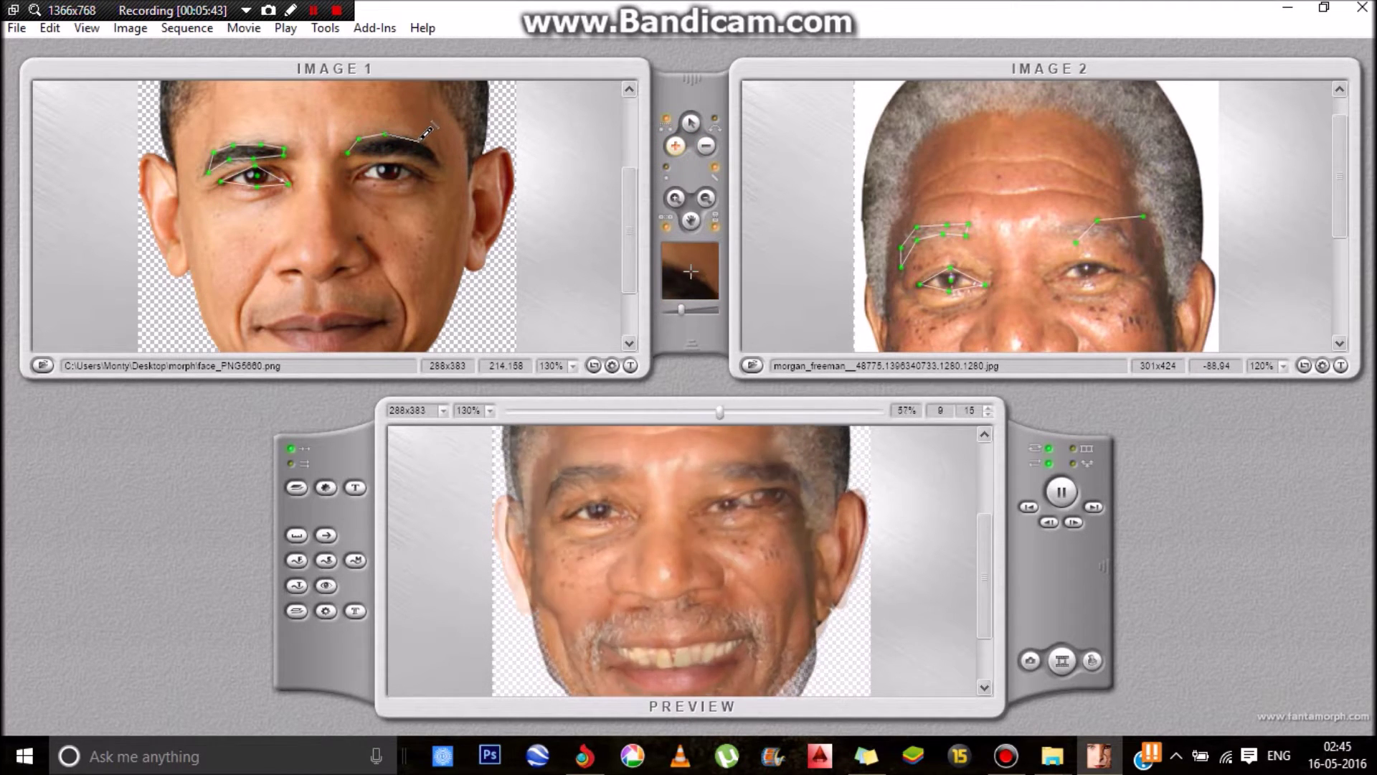
pyautogui.click(438, 168)
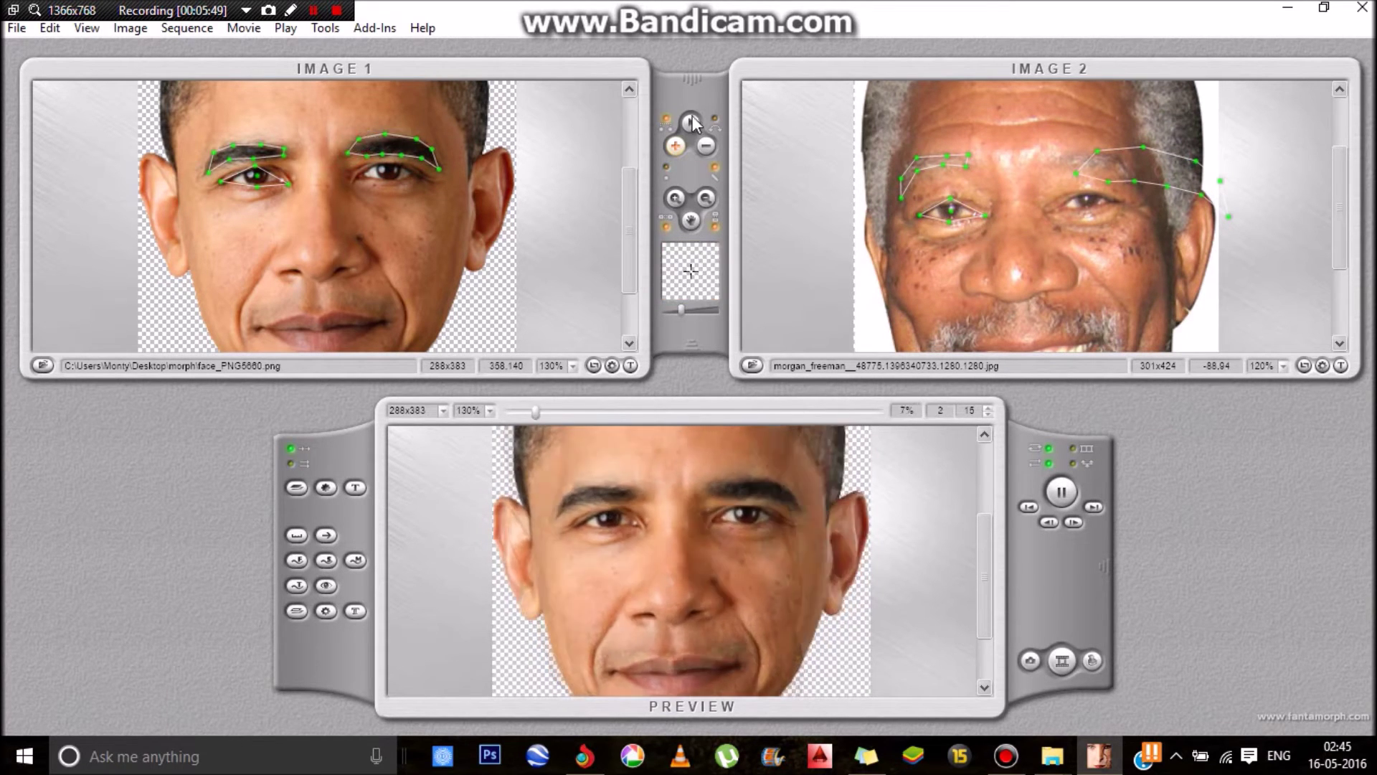
# Move the right-hand eyebrow outline in Image 2 into place and fit its key dots to the eyebrow's edges and outer tip
pyautogui.moveTo(1112, 176); pyautogui.dragTo(1077, 166)
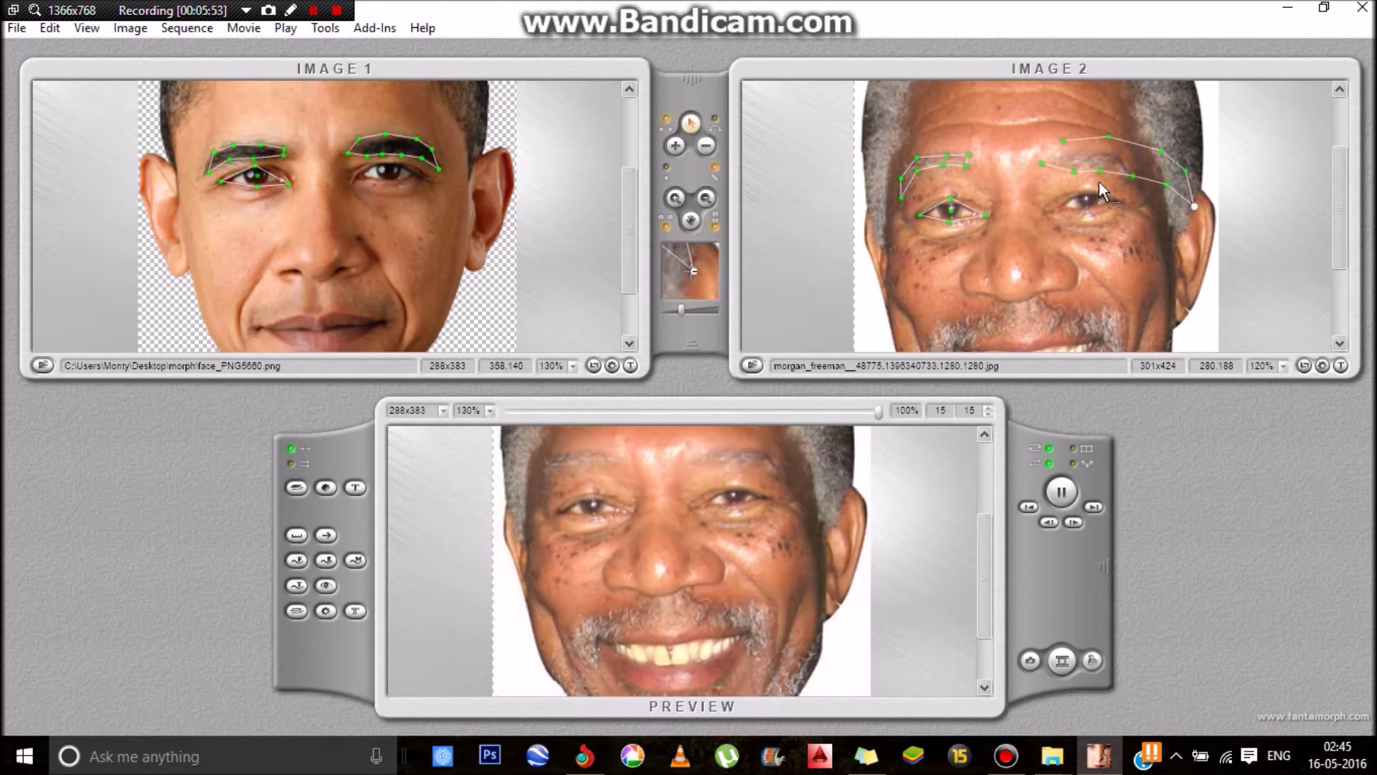
pyautogui.click(1064, 142)
pyautogui.moveTo(1109, 132); pyautogui.dragTo(1090, 150)
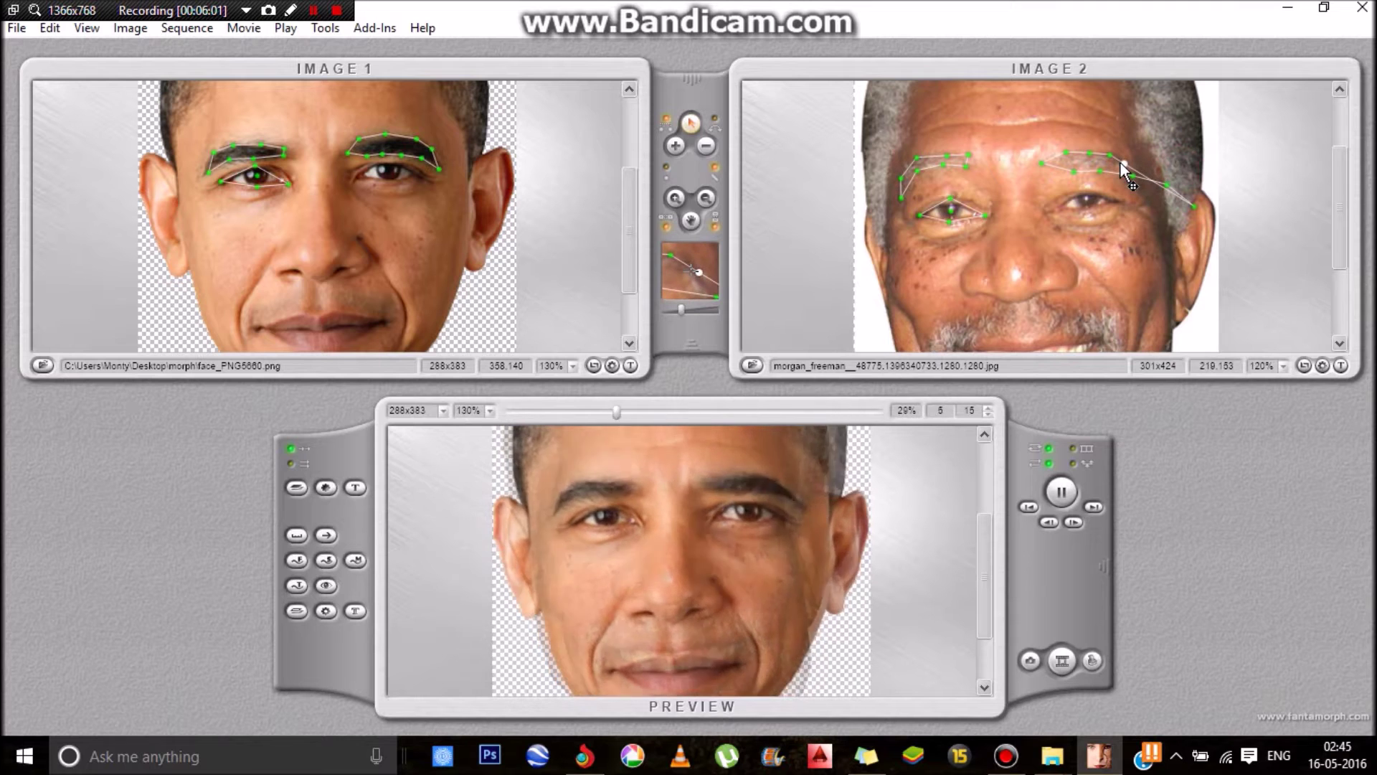
pyautogui.moveTo(1132, 174)
pyautogui.mouseDown()
pyautogui.moveTo(1112, 191)
pyautogui.moveTo(1131, 185)
pyautogui.mouseUp()
pyautogui.click(1067, 170)
pyautogui.click(1074, 168)
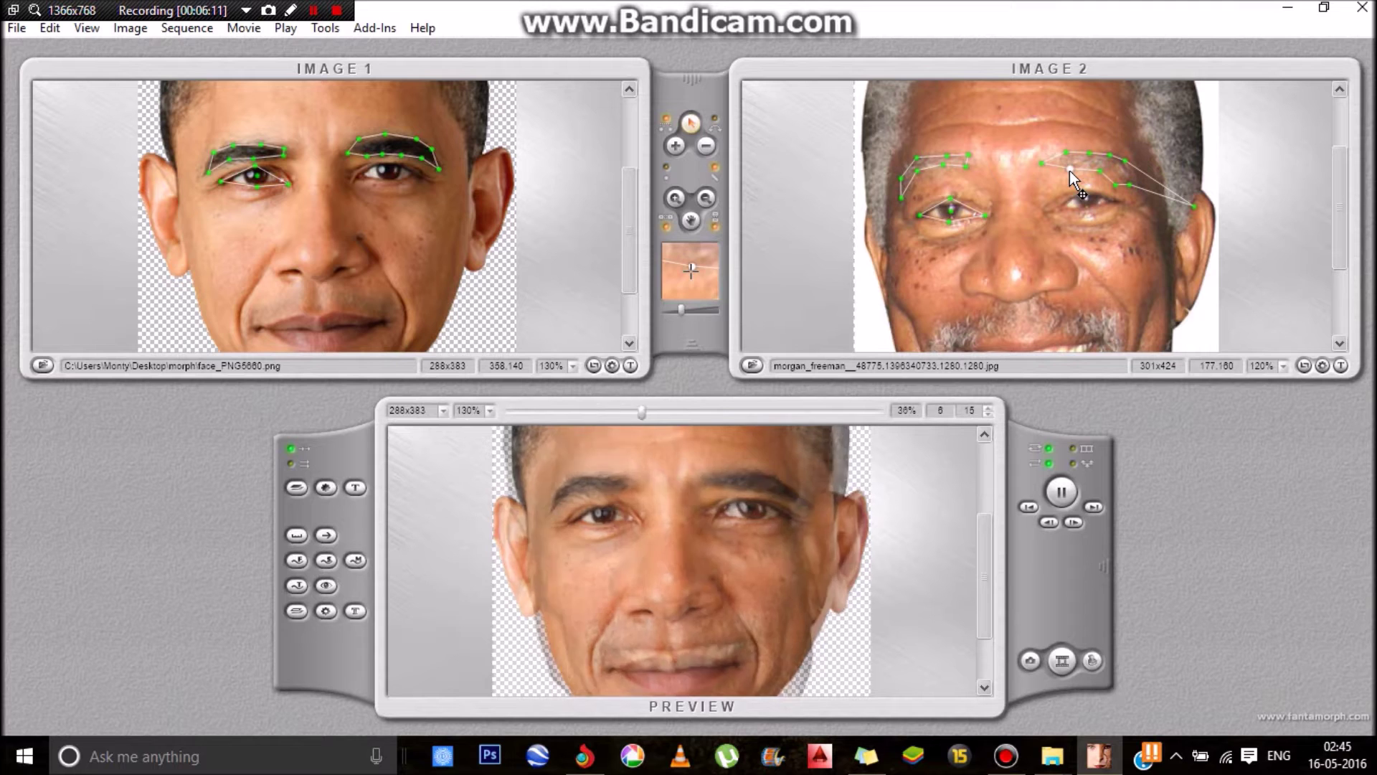
pyautogui.click(1065, 170)
pyautogui.click(1086, 174)
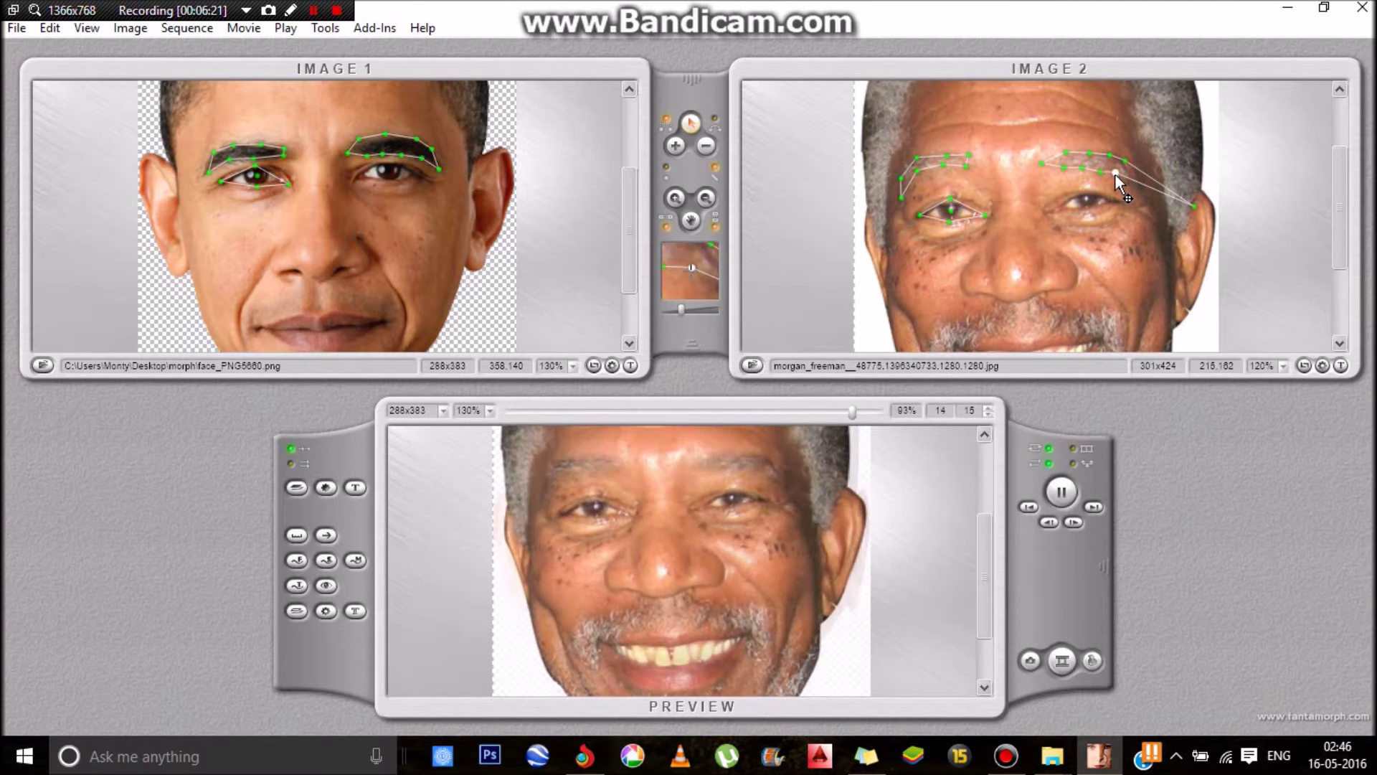
pyautogui.click(1189, 203)
pyautogui.moveTo(1188, 201); pyautogui.dragTo(1143, 188)
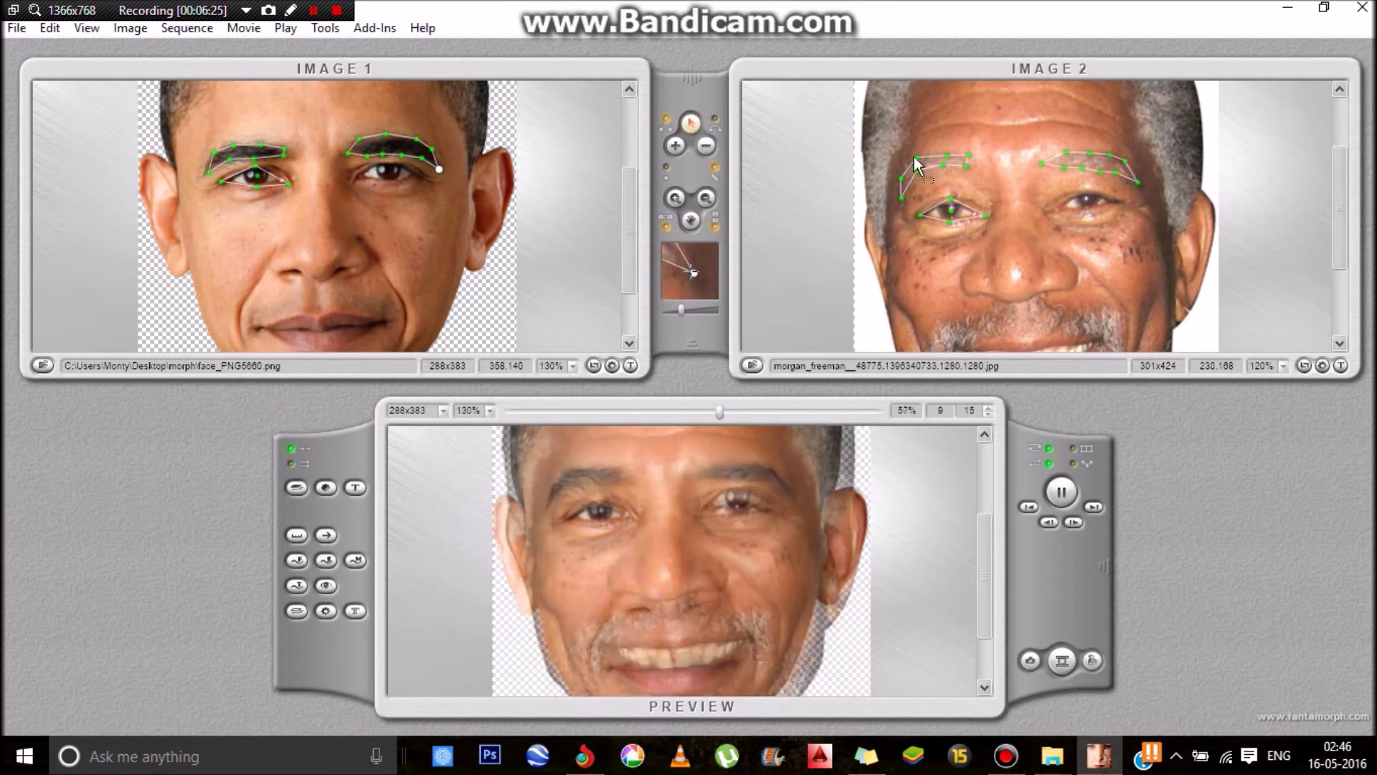
pyautogui.click(674, 146)
pyautogui.click(1052, 213)
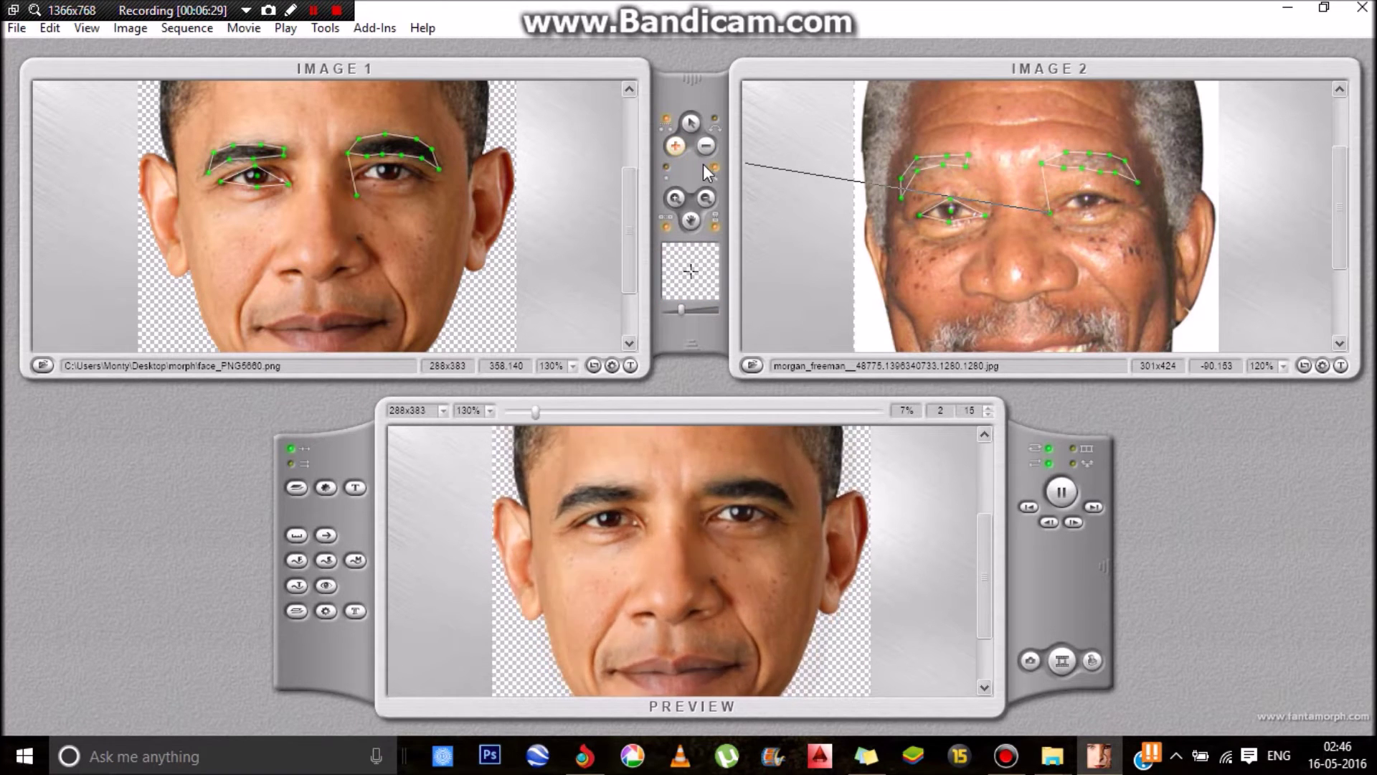
pyautogui.press('Escape')
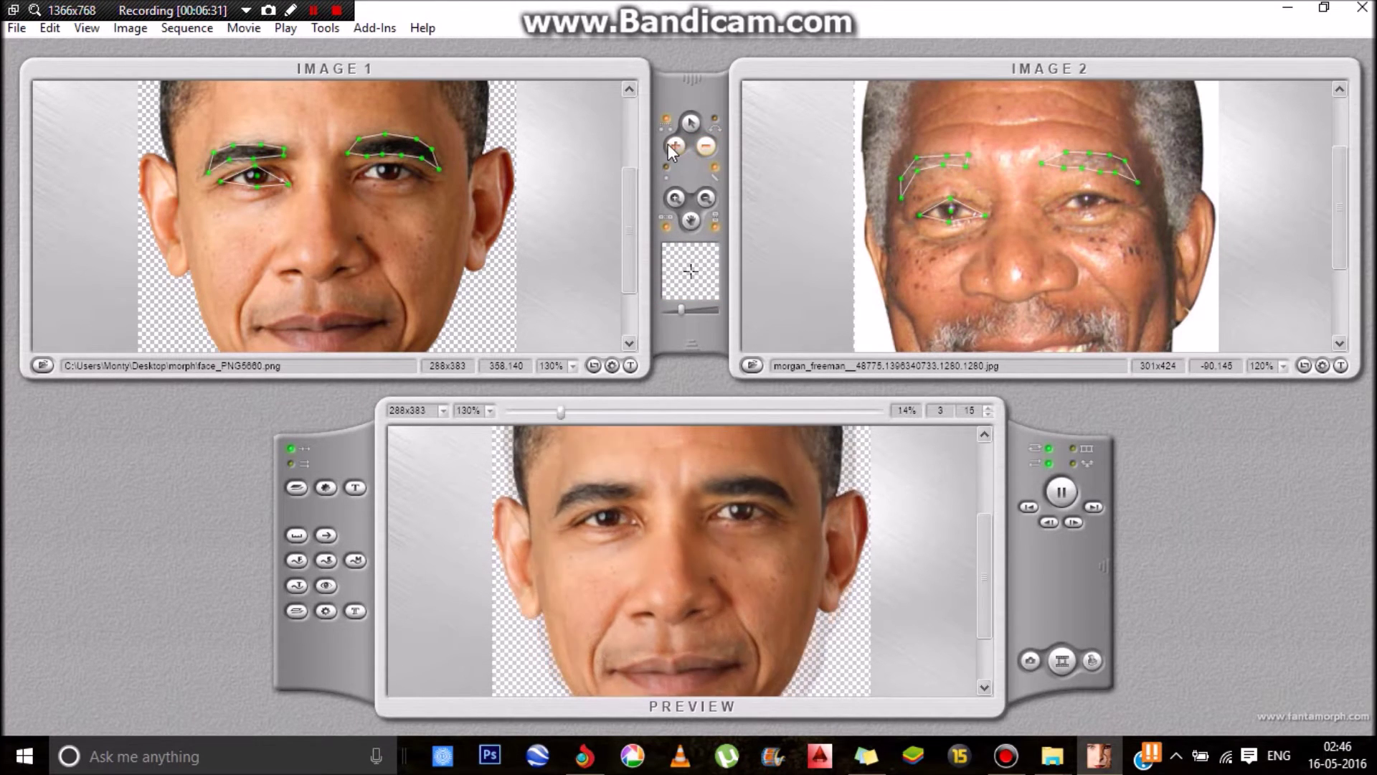
# Outline the right-hand eye in Image 2 with connected key dots along the upper and lower lids
pyautogui.click(1087, 193)
pyautogui.click(1108, 198)
pyautogui.click(1121, 203)
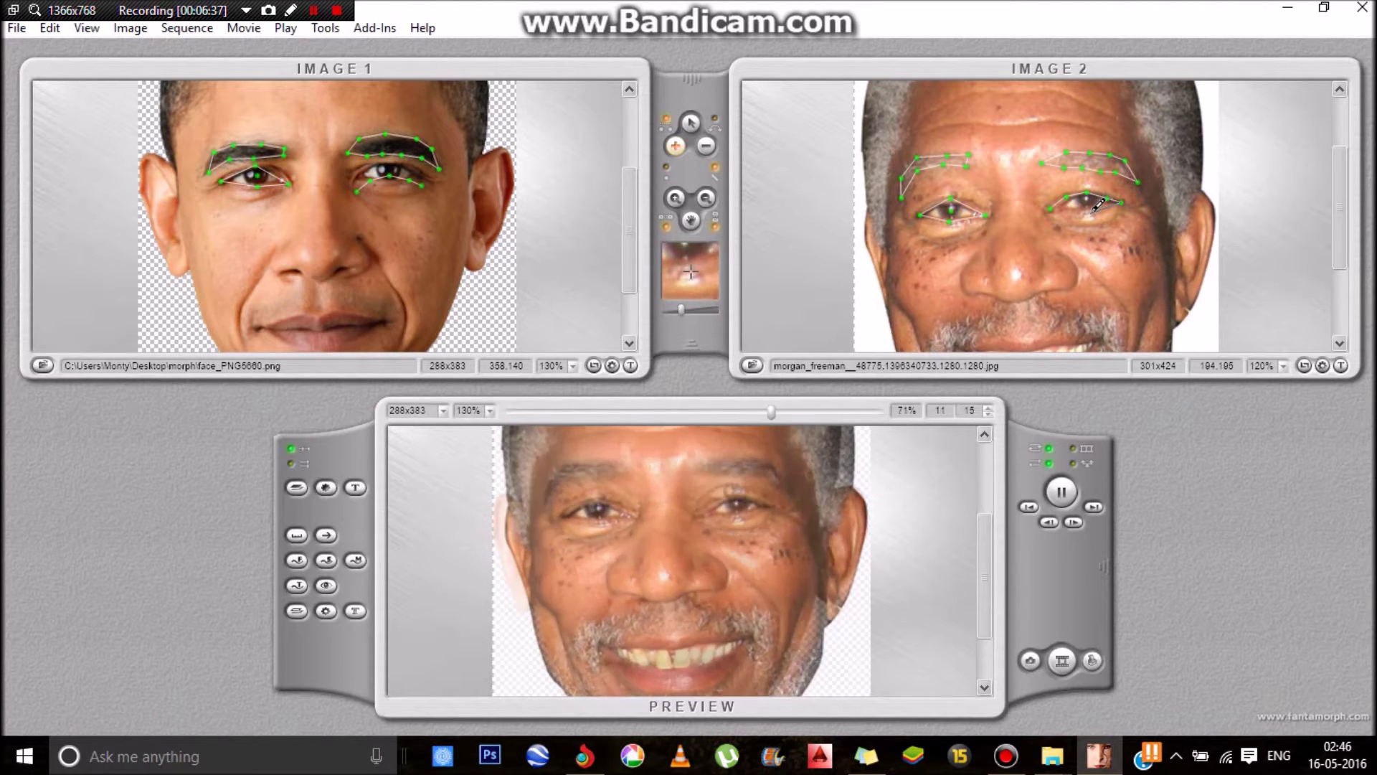
pyautogui.click(1068, 203)
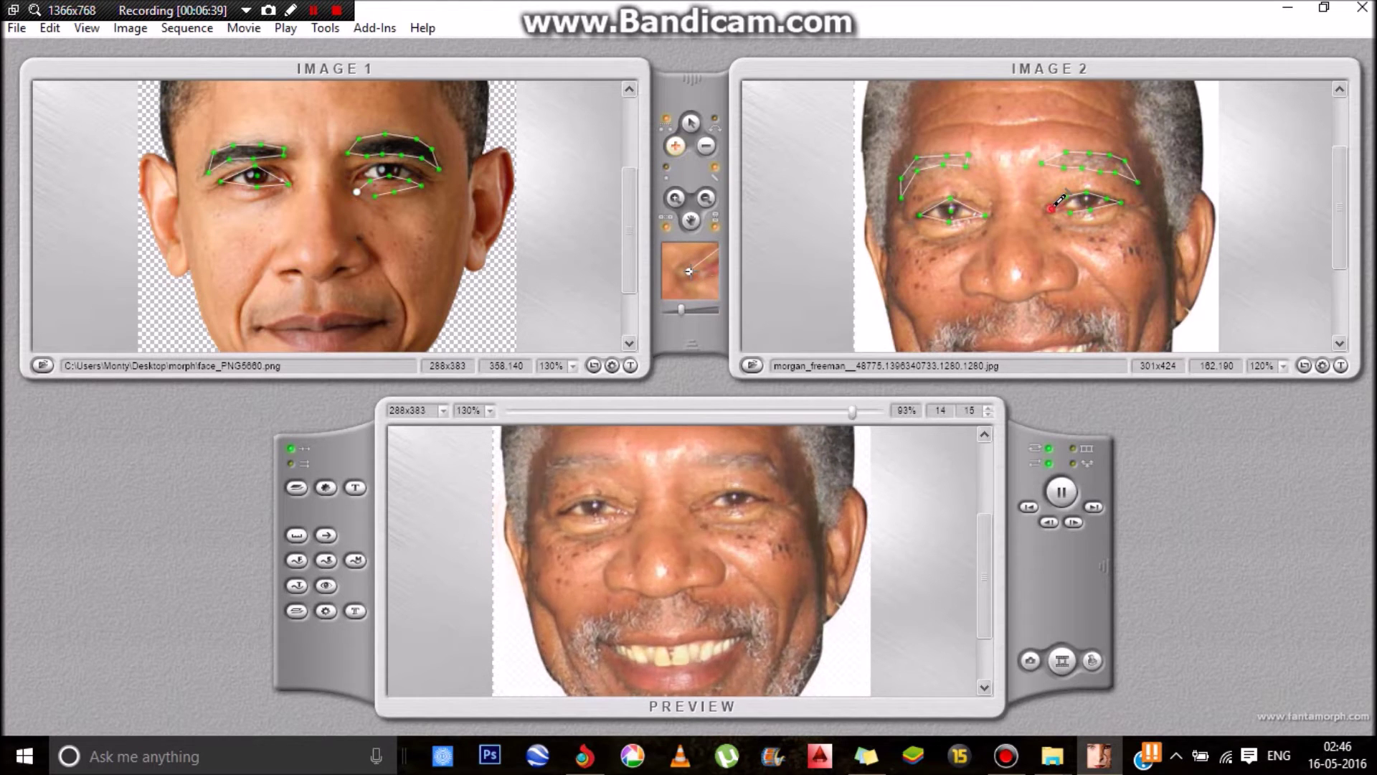
pyautogui.click(691, 124)
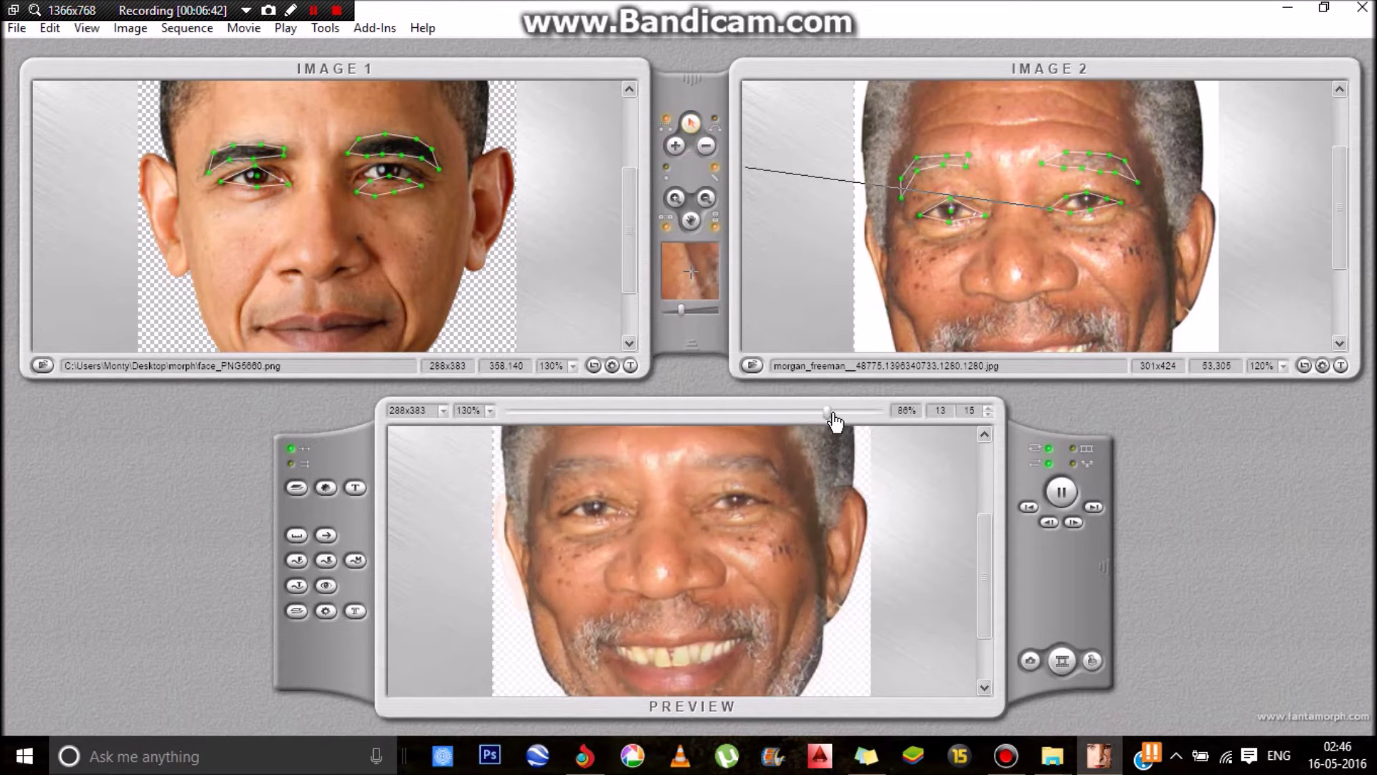
# Fine-tune the right-hand eye's corner dots in Image 2 and fit the matching dots in Image 1 to the eyelids and corners
pyautogui.click(1050, 209)
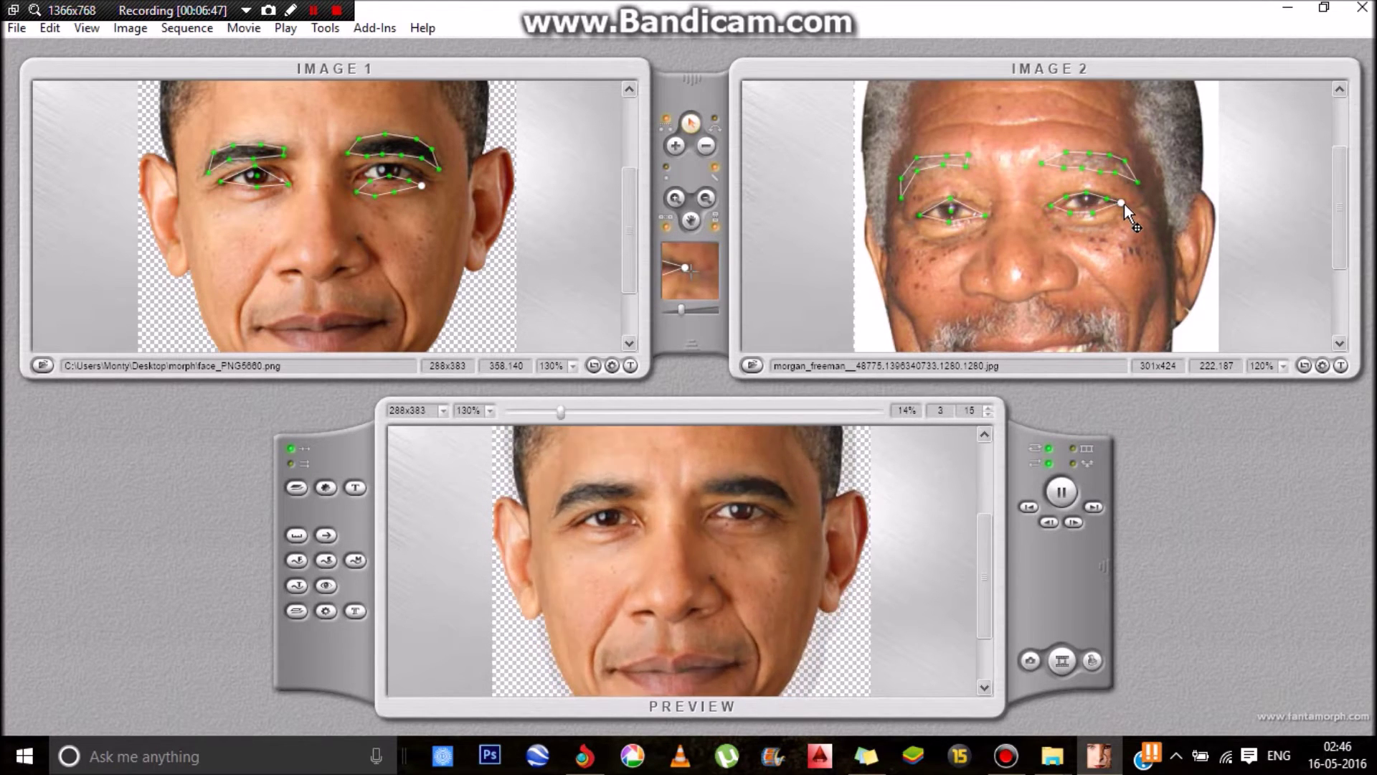
pyautogui.click(373, 187)
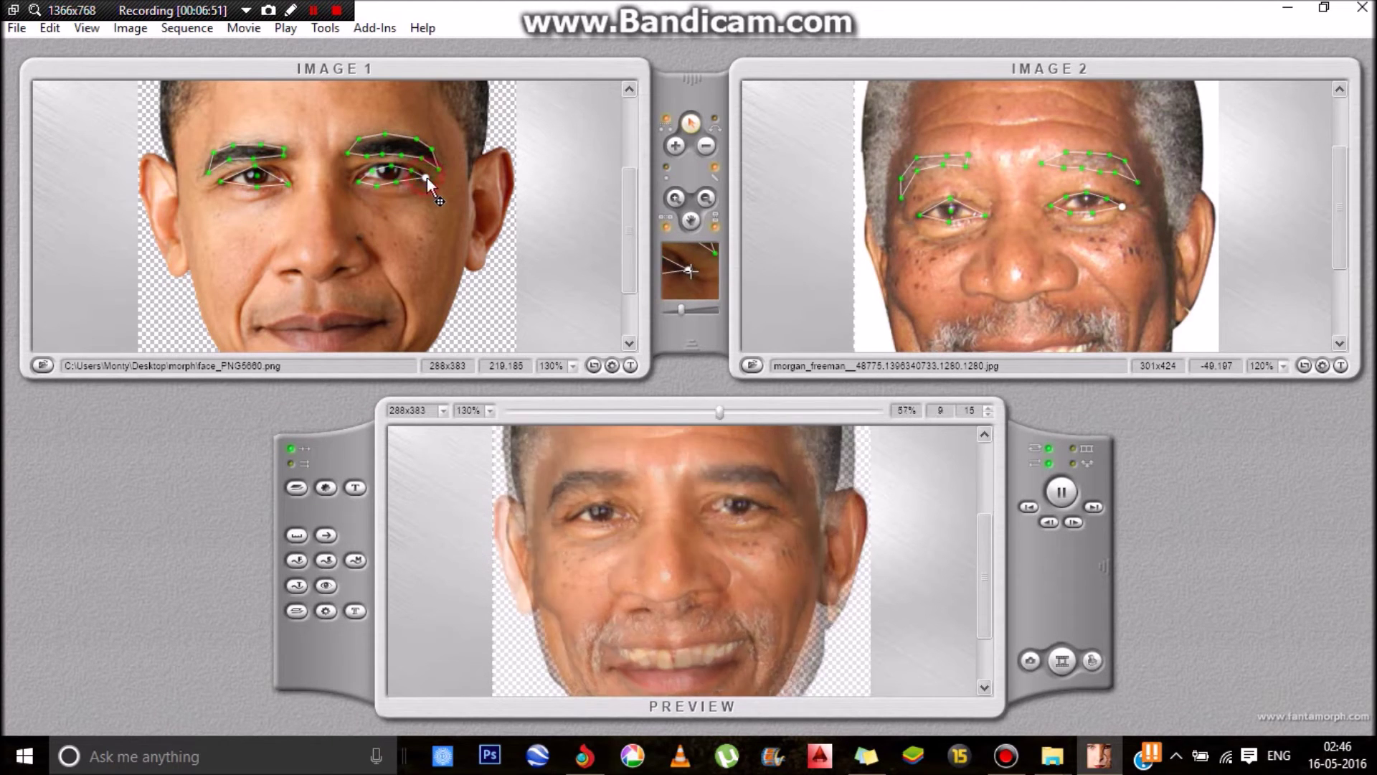
pyautogui.click(359, 182)
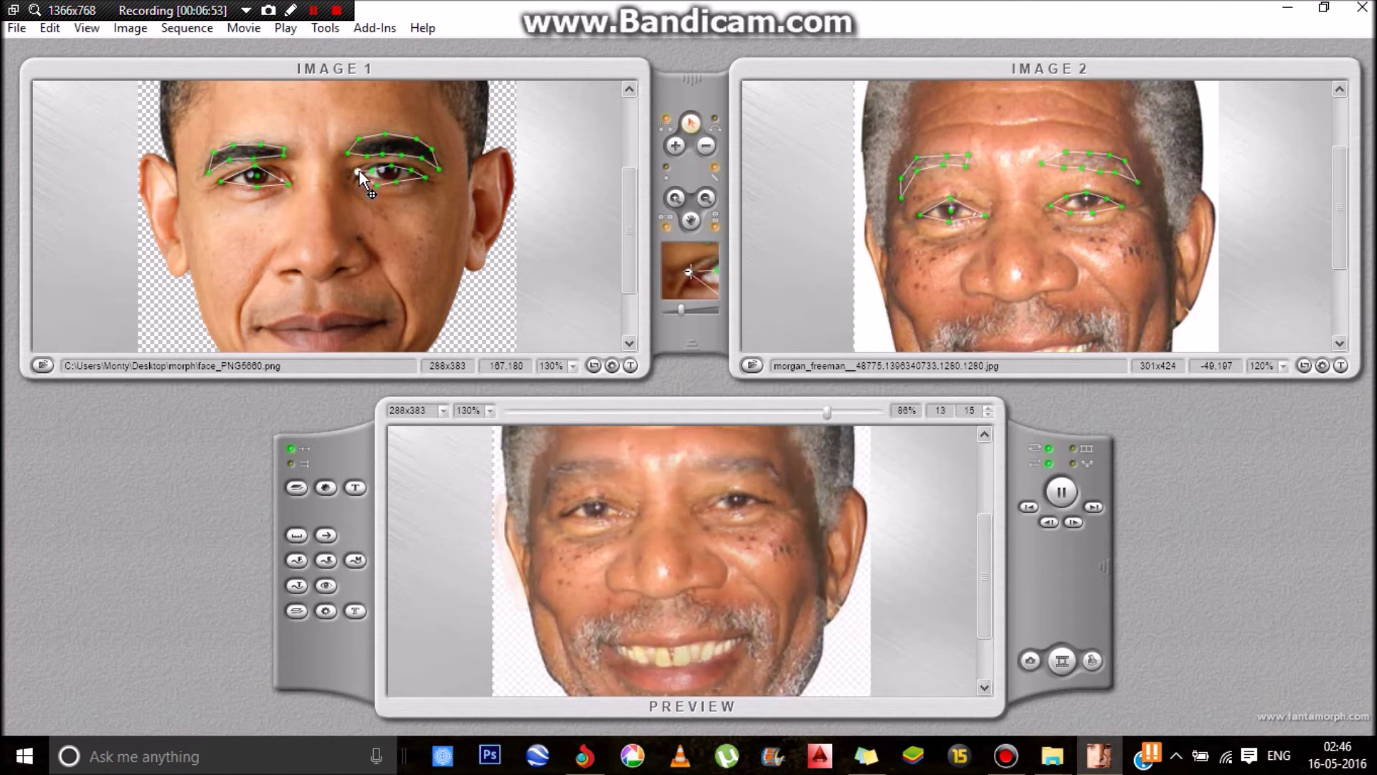
pyautogui.click(360, 171)
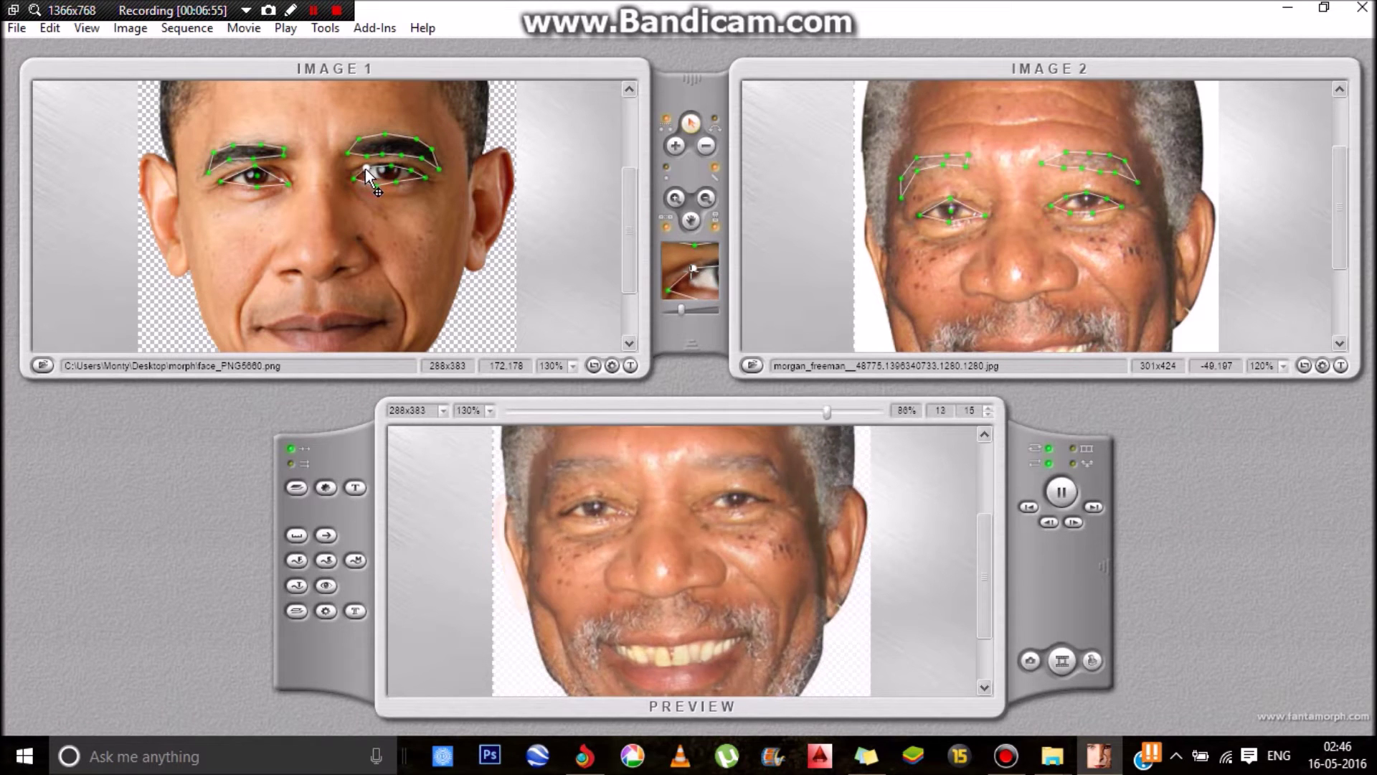
pyautogui.click(391, 168)
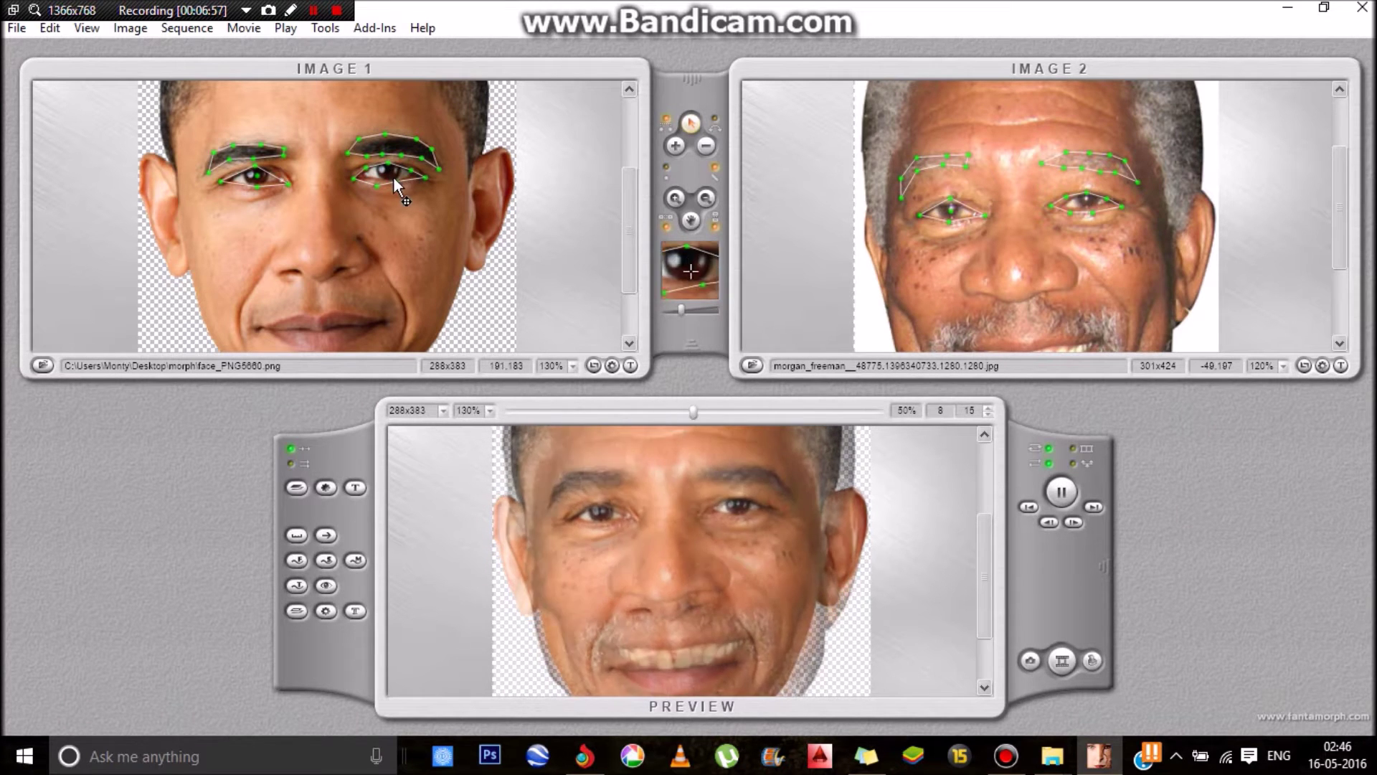
pyautogui.click(415, 170)
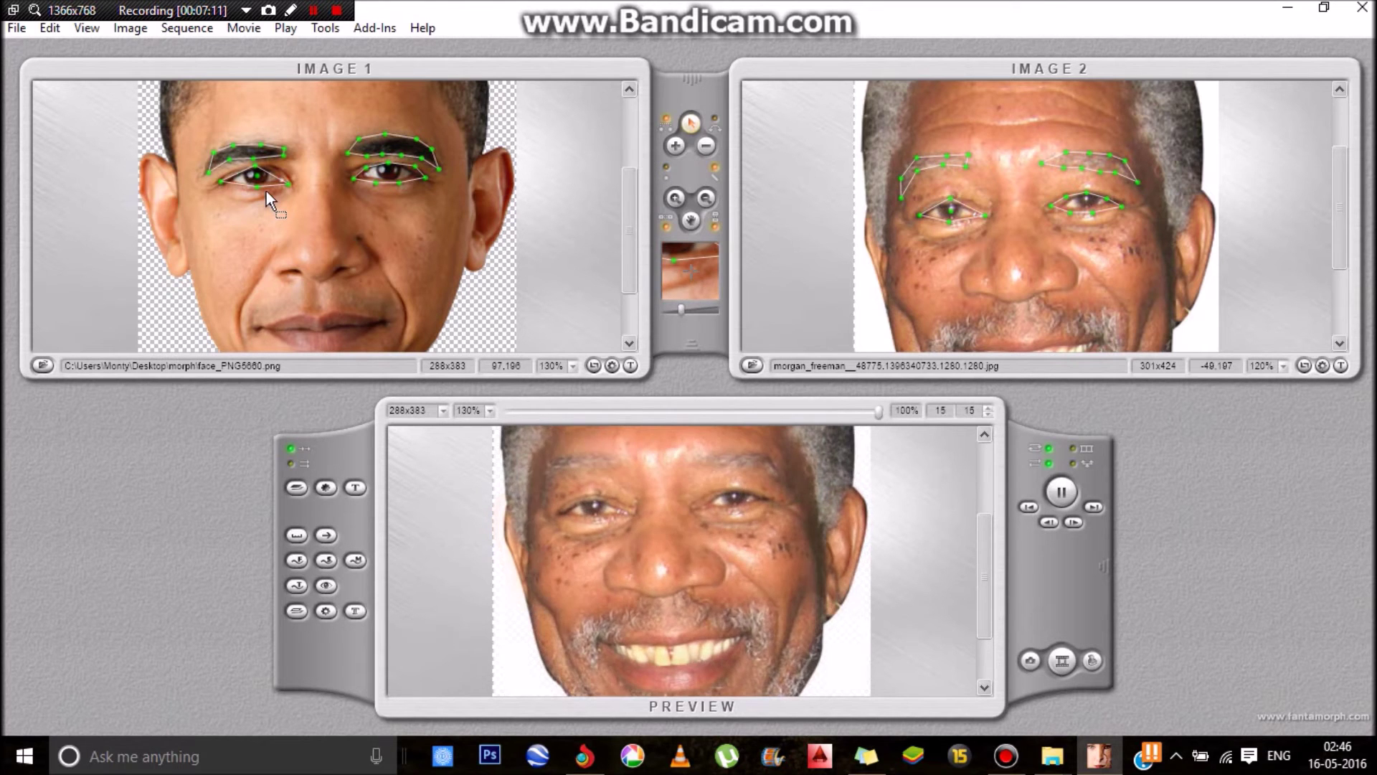
# Add a single unconnected key dot on the right-hand eye's pupil in Image 1
pyautogui.click(673, 146)
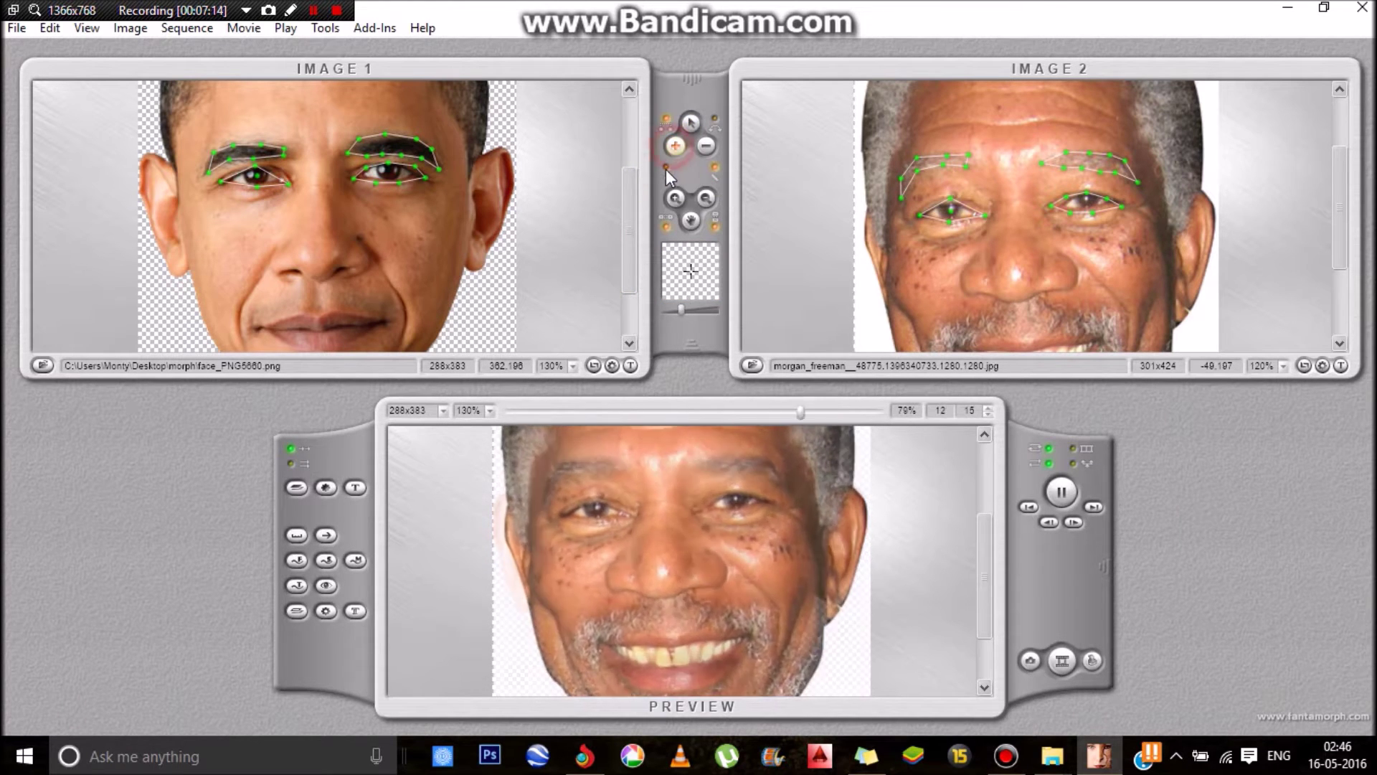
pyautogui.click(388, 170)
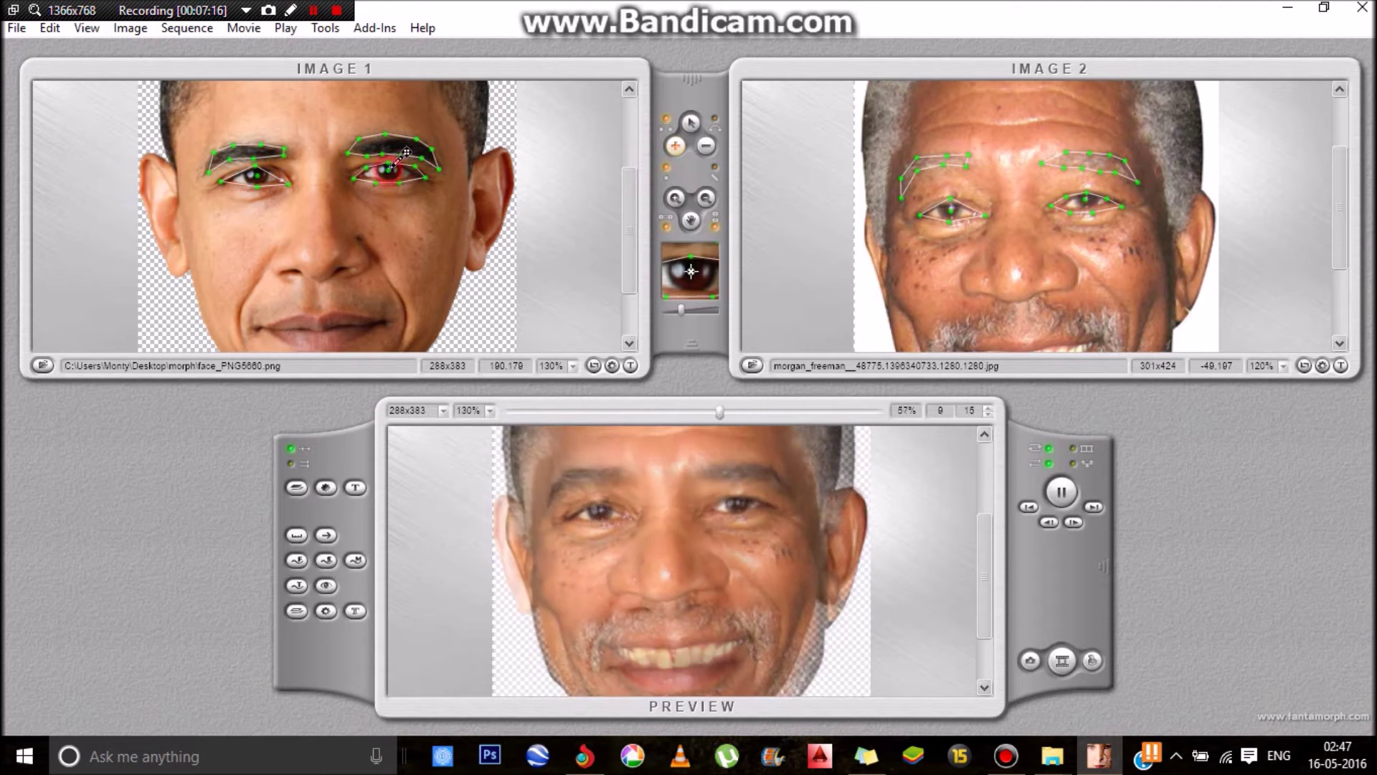
pyautogui.click(690, 122)
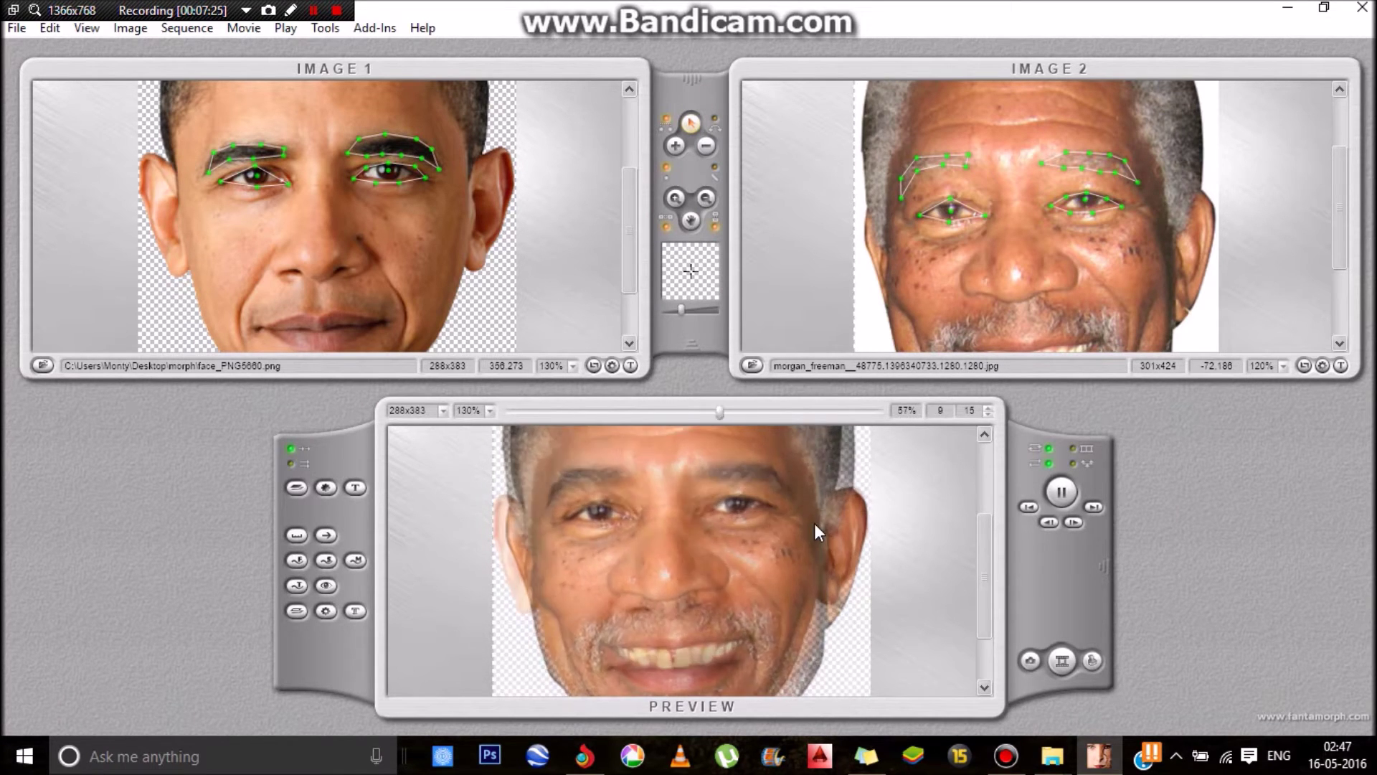
pyautogui.click(674, 146)
pyautogui.click(302, 166)
pyautogui.click(689, 122)
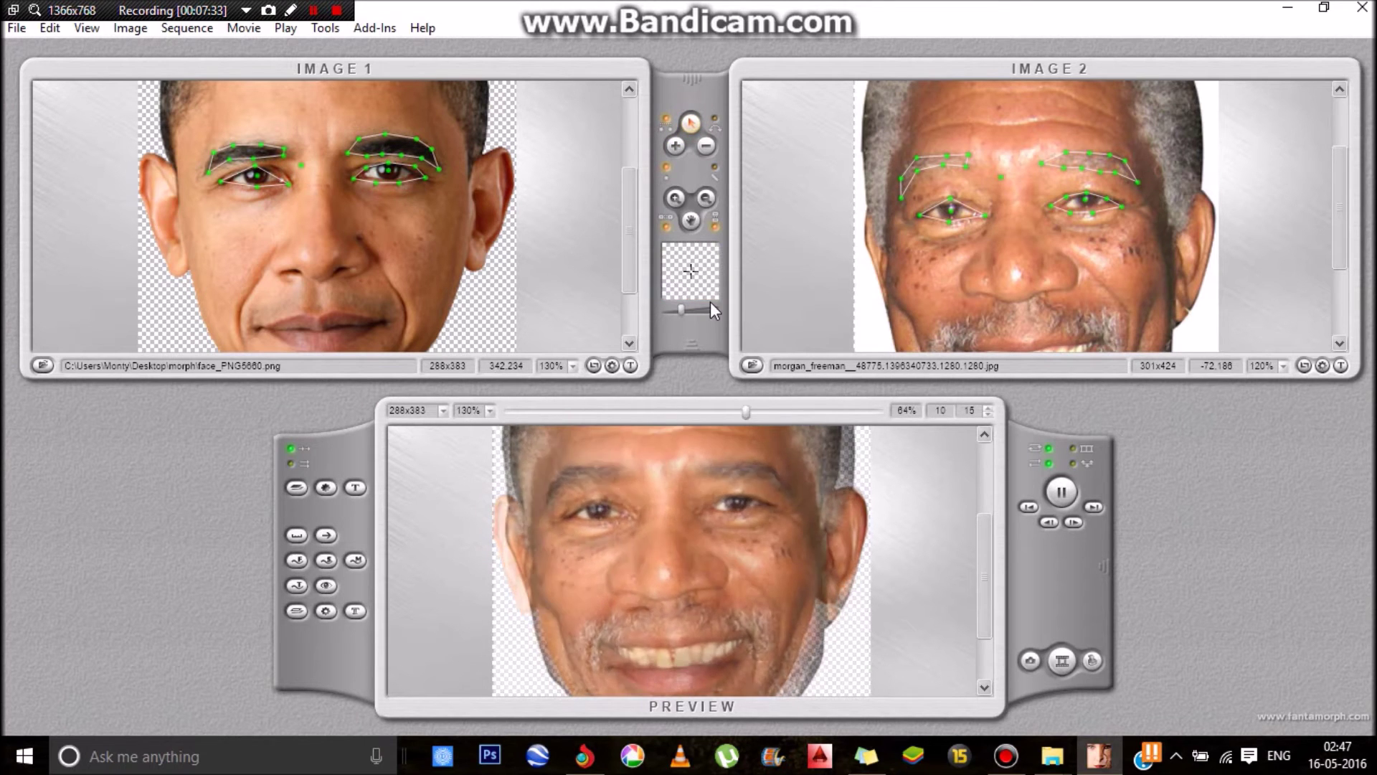
pyautogui.click(705, 145)
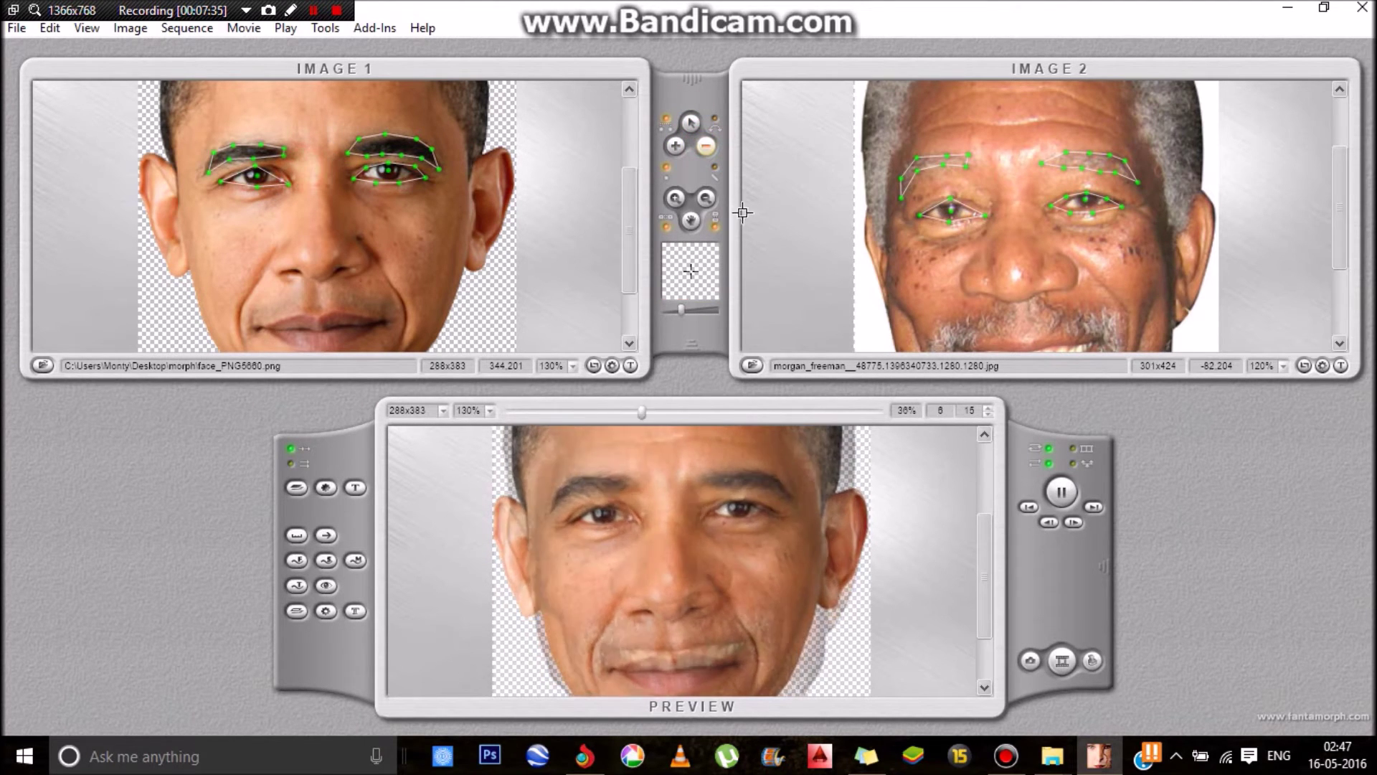
# Outline the nose in Image 1 with connected key dots, down one side of the bridge, around the nostrils and up the other side
pyautogui.click(714, 167)
pyautogui.click(674, 146)
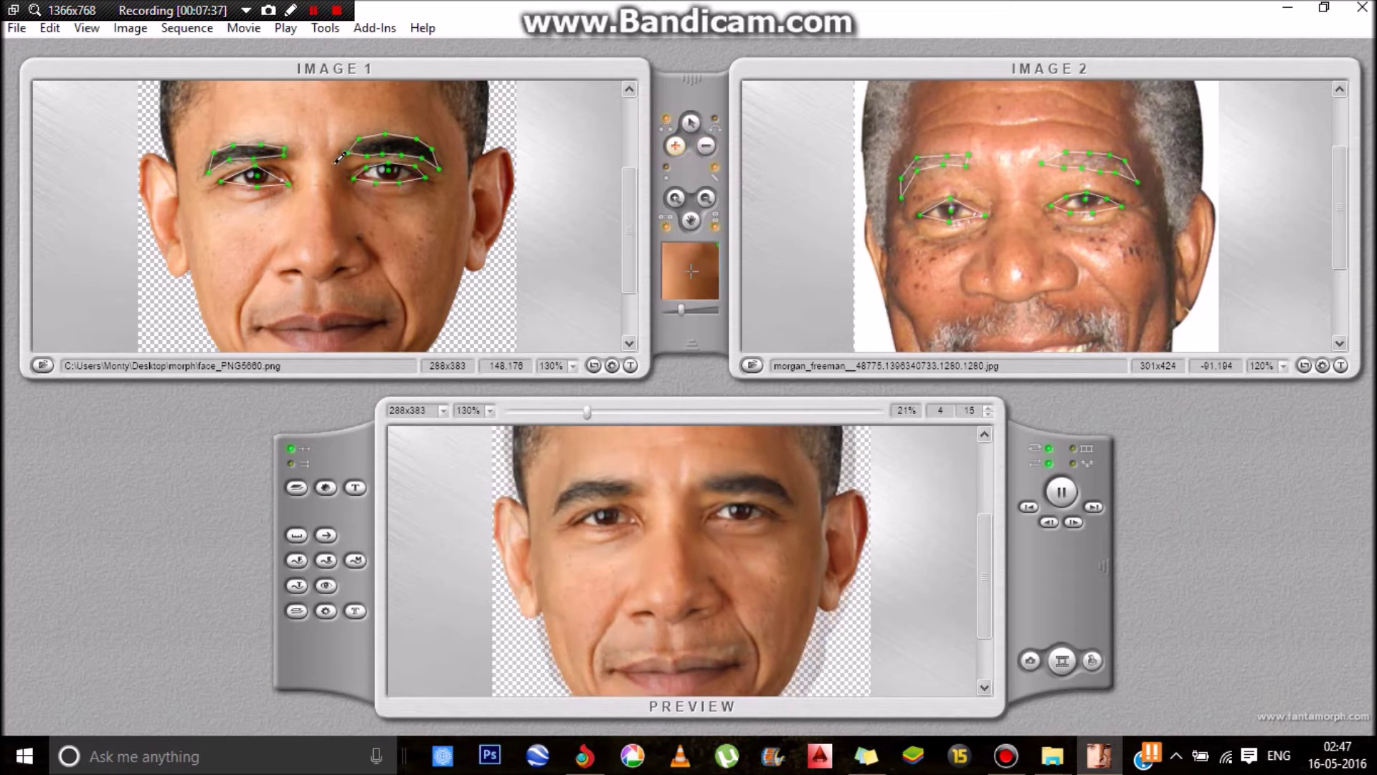
pyautogui.click(303, 171)
pyautogui.click(294, 211)
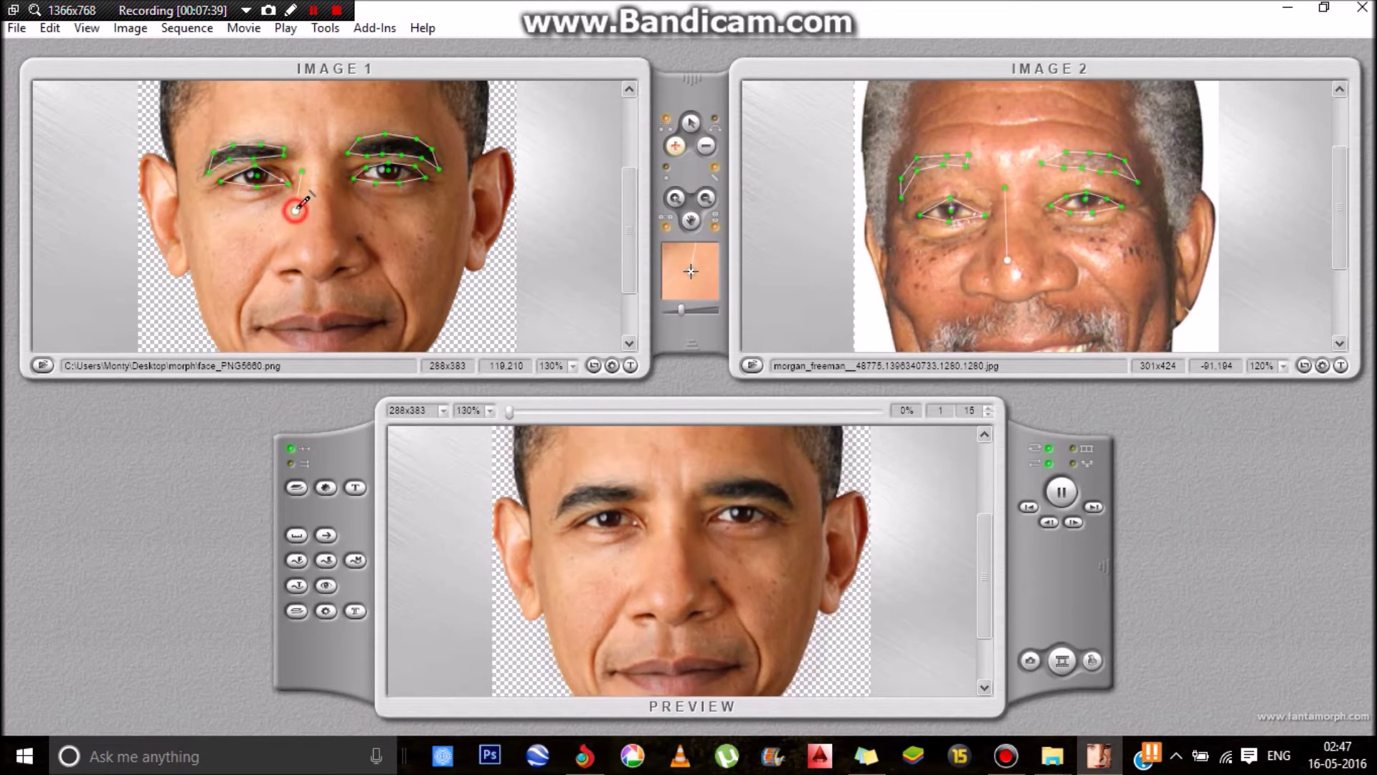
pyautogui.click(272, 262)
pyautogui.click(276, 275)
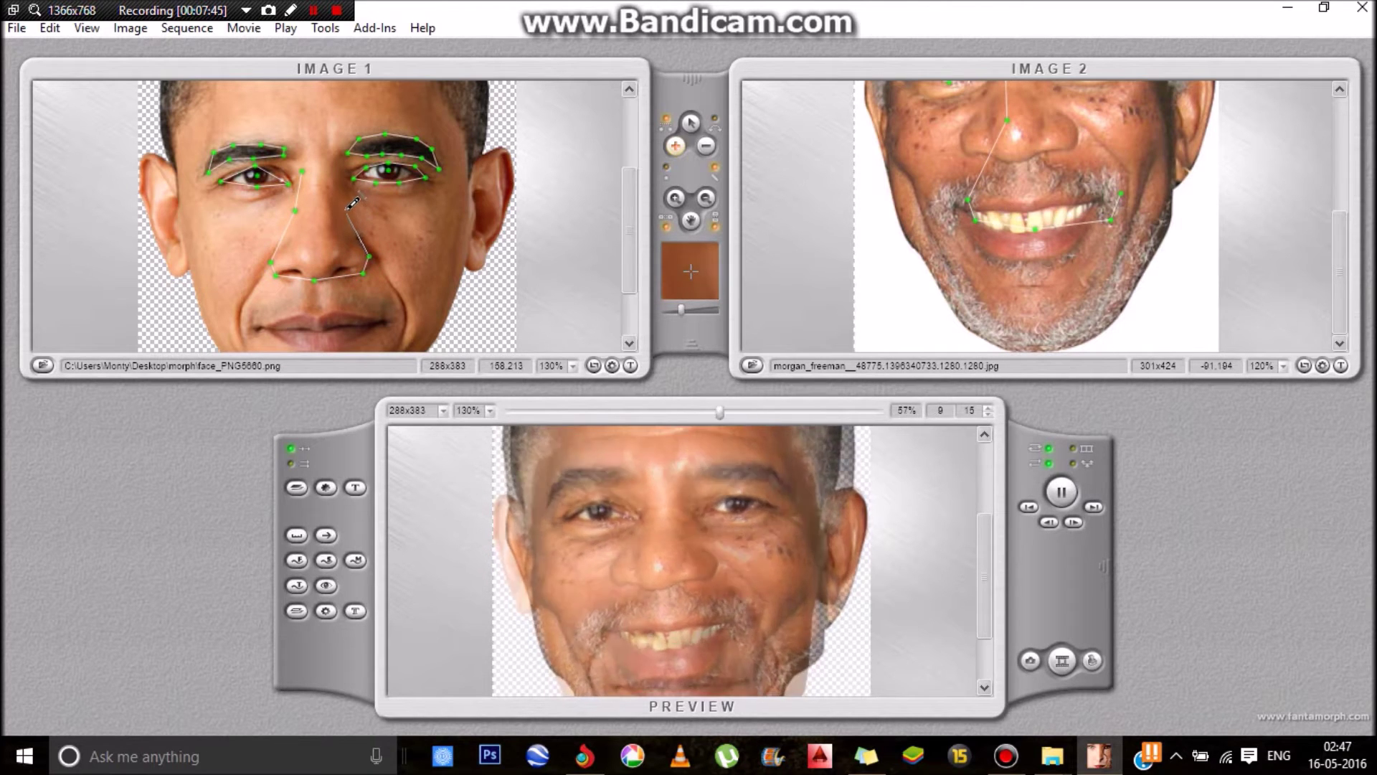
pyautogui.click(338, 174)
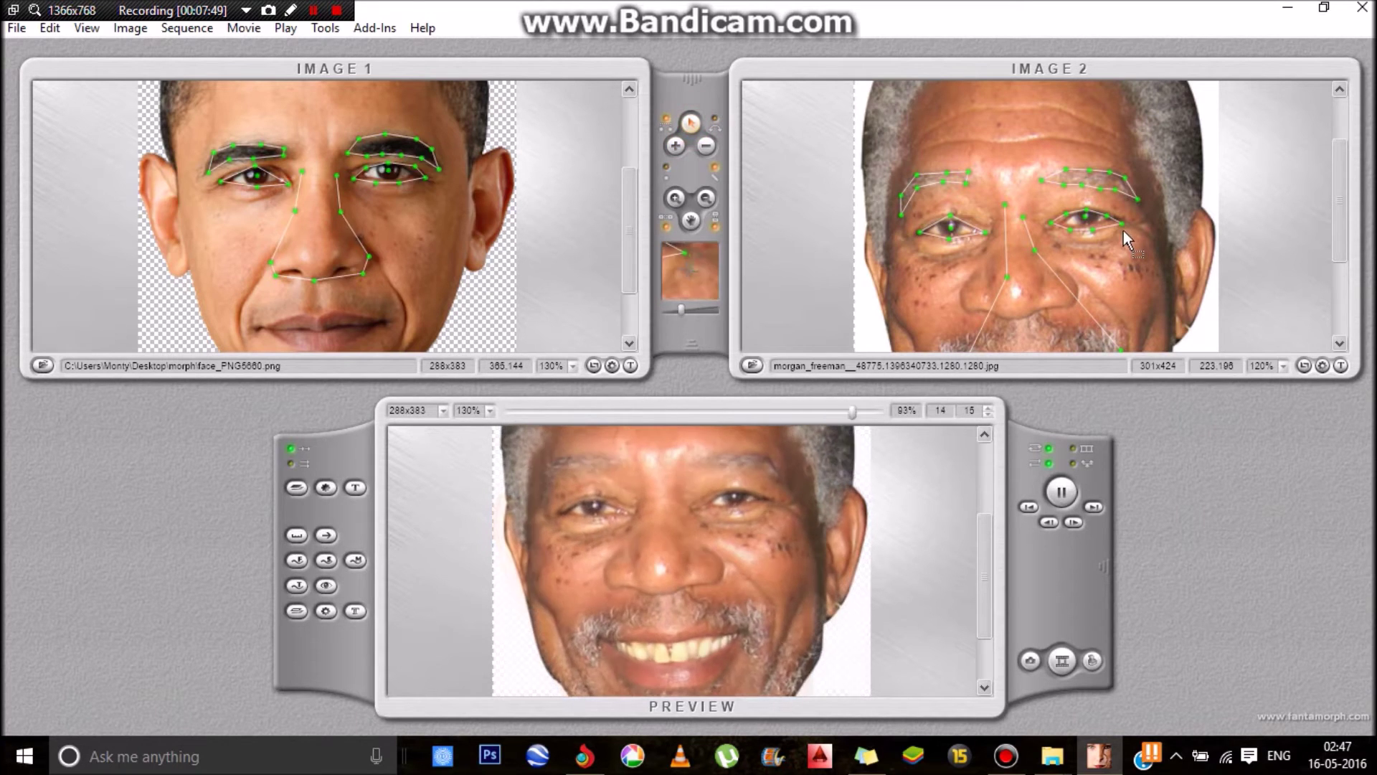
# Fit the upper key dots of the nose outline in Image 2 to both sides of the nose bridge
pyautogui.click(1005, 276)
pyautogui.moveTo(1005, 277); pyautogui.dragTo(999, 241)
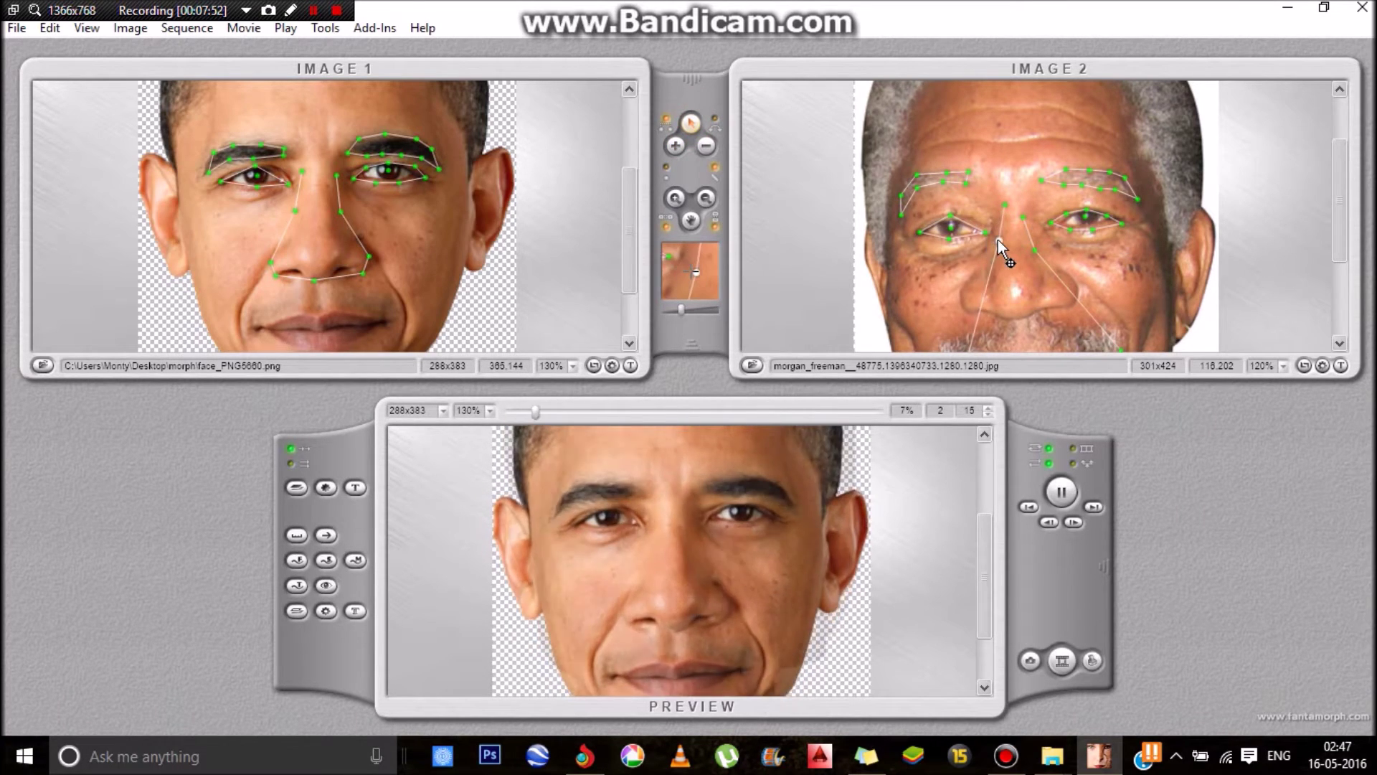
pyautogui.click(1024, 217)
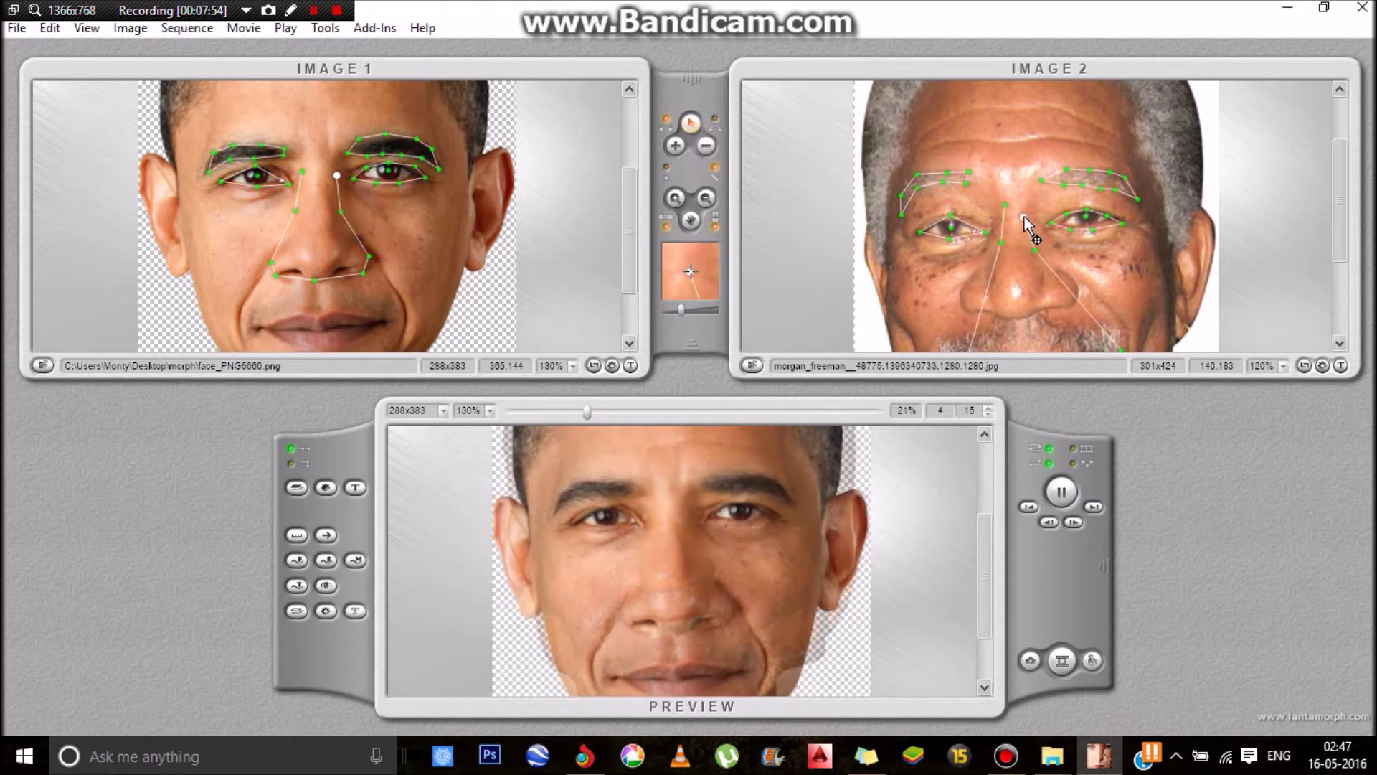
pyautogui.moveTo(1035, 251); pyautogui.dragTo(1042, 245)
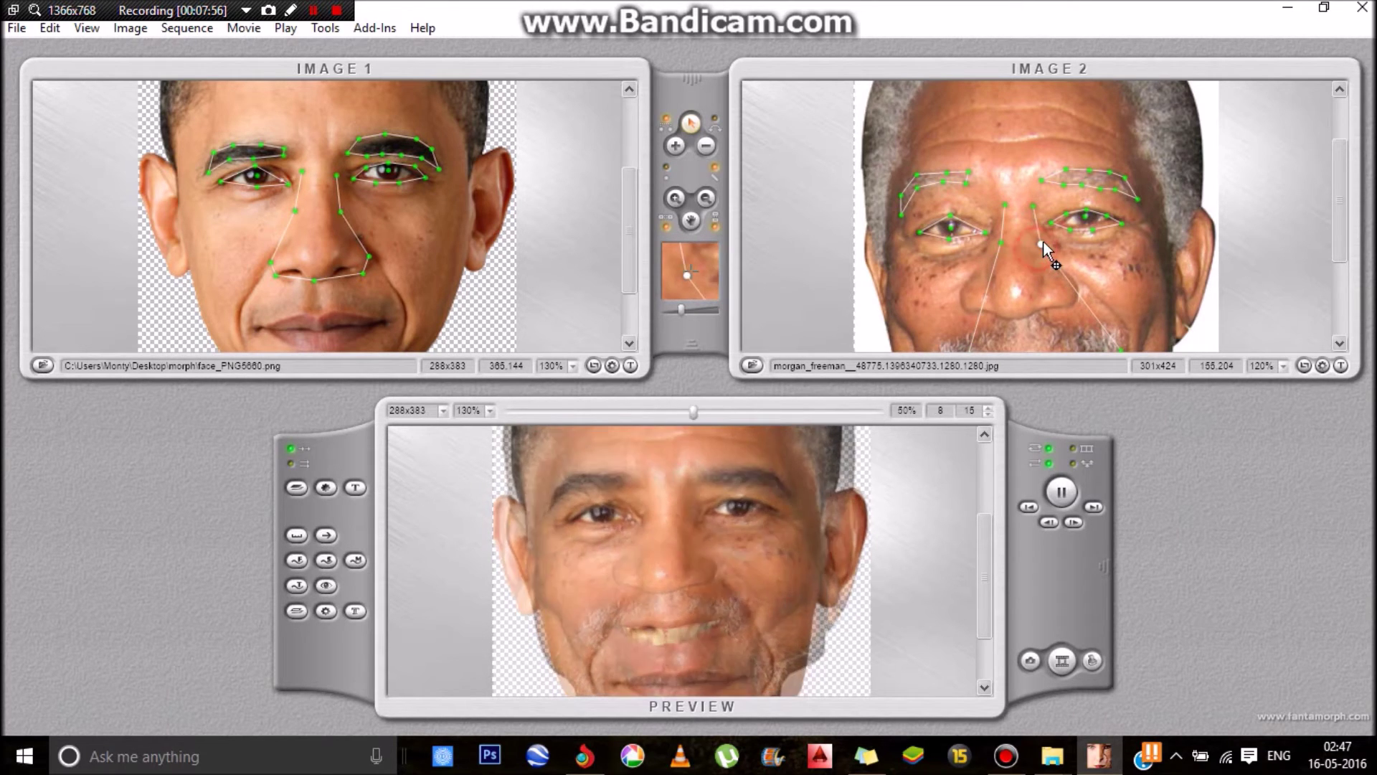
# Move the lower nose outline dots in Image 2 from around the mouth up to the nostril edges and the base of the nose
pyautogui.scroll(-5, 1004, 298)
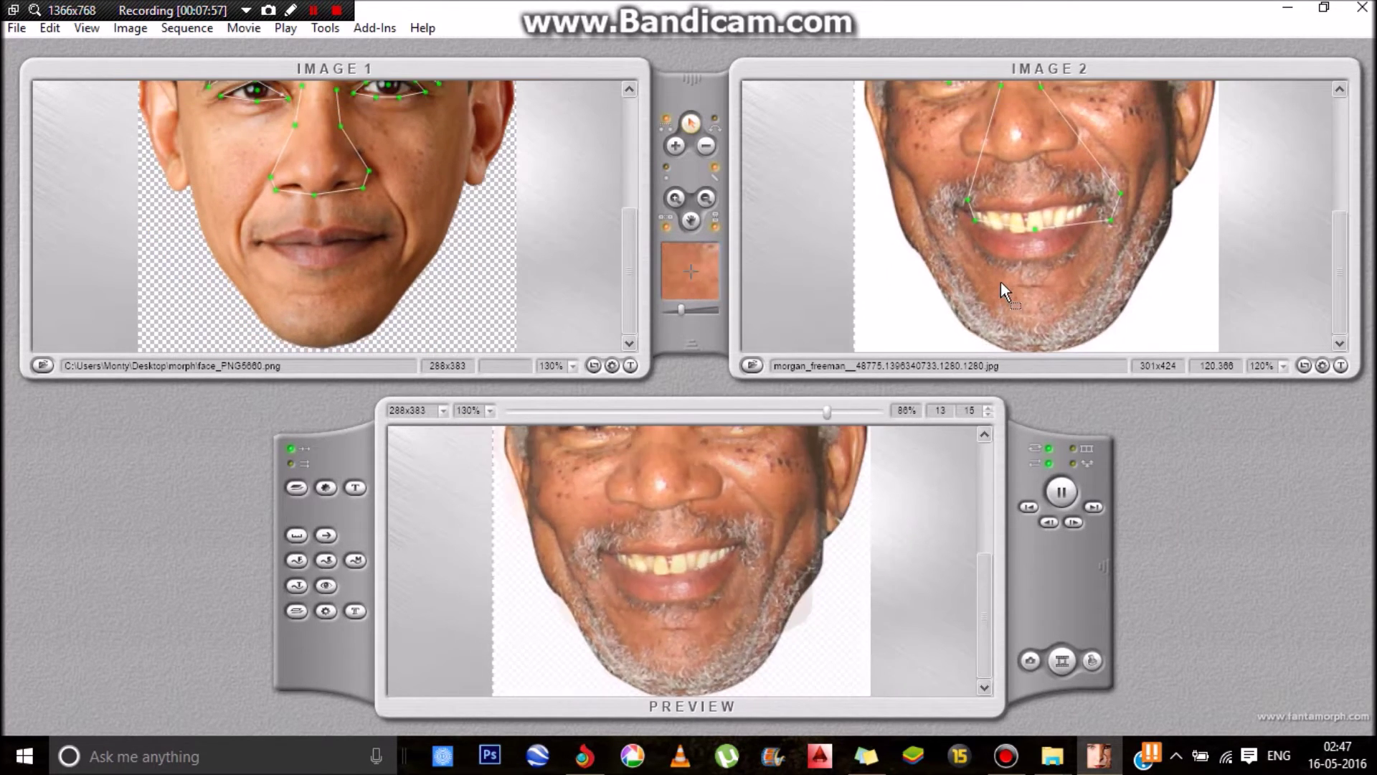
pyautogui.moveTo(968, 203); pyautogui.dragTo(969, 140)
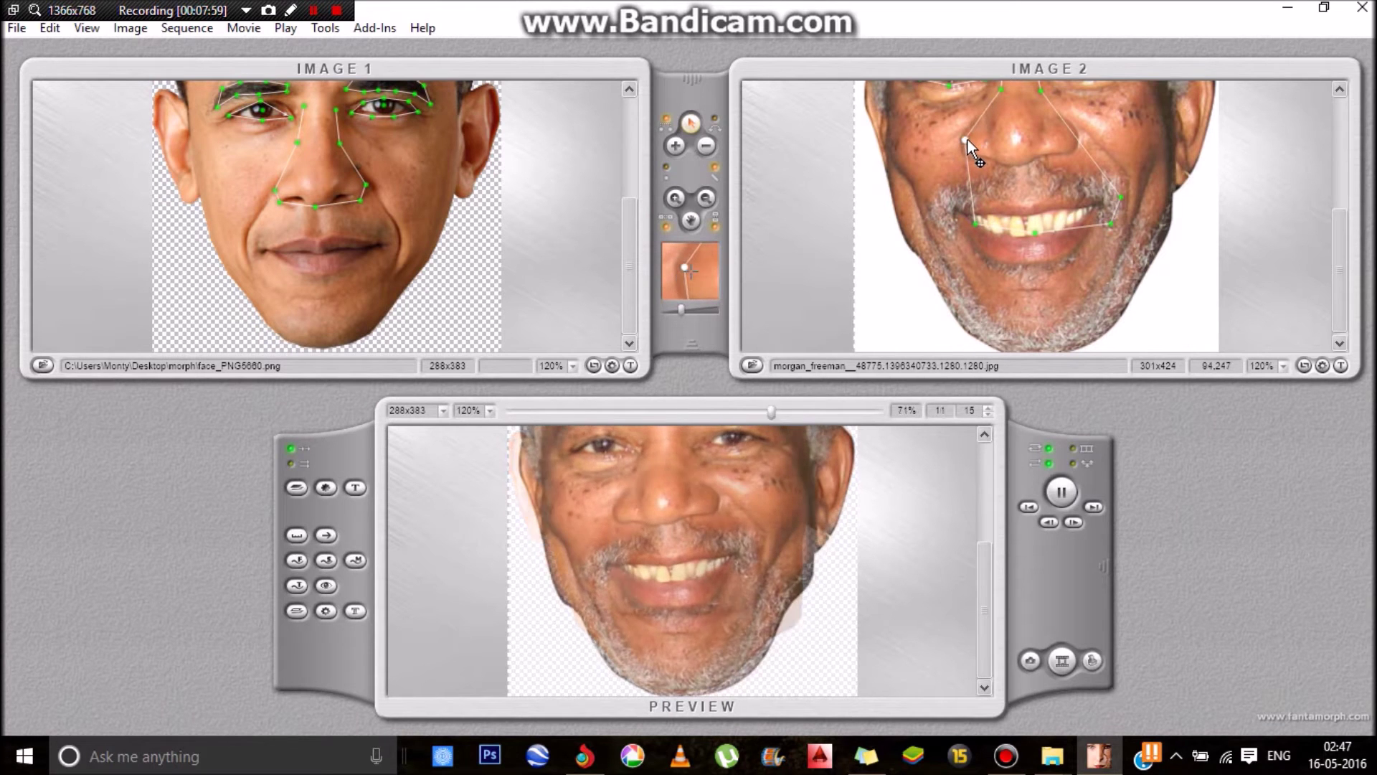
pyautogui.moveTo(973, 222); pyautogui.dragTo(961, 153)
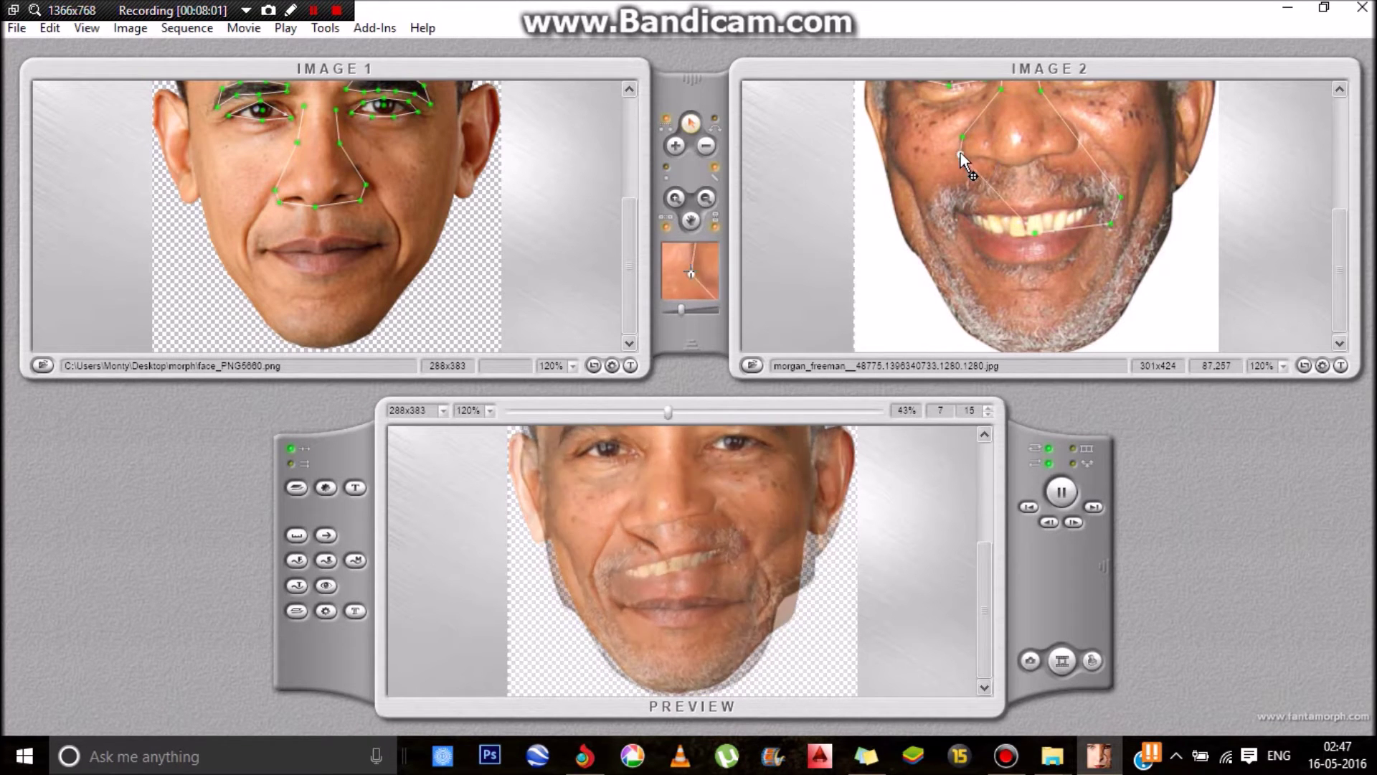
pyautogui.click(1036, 231)
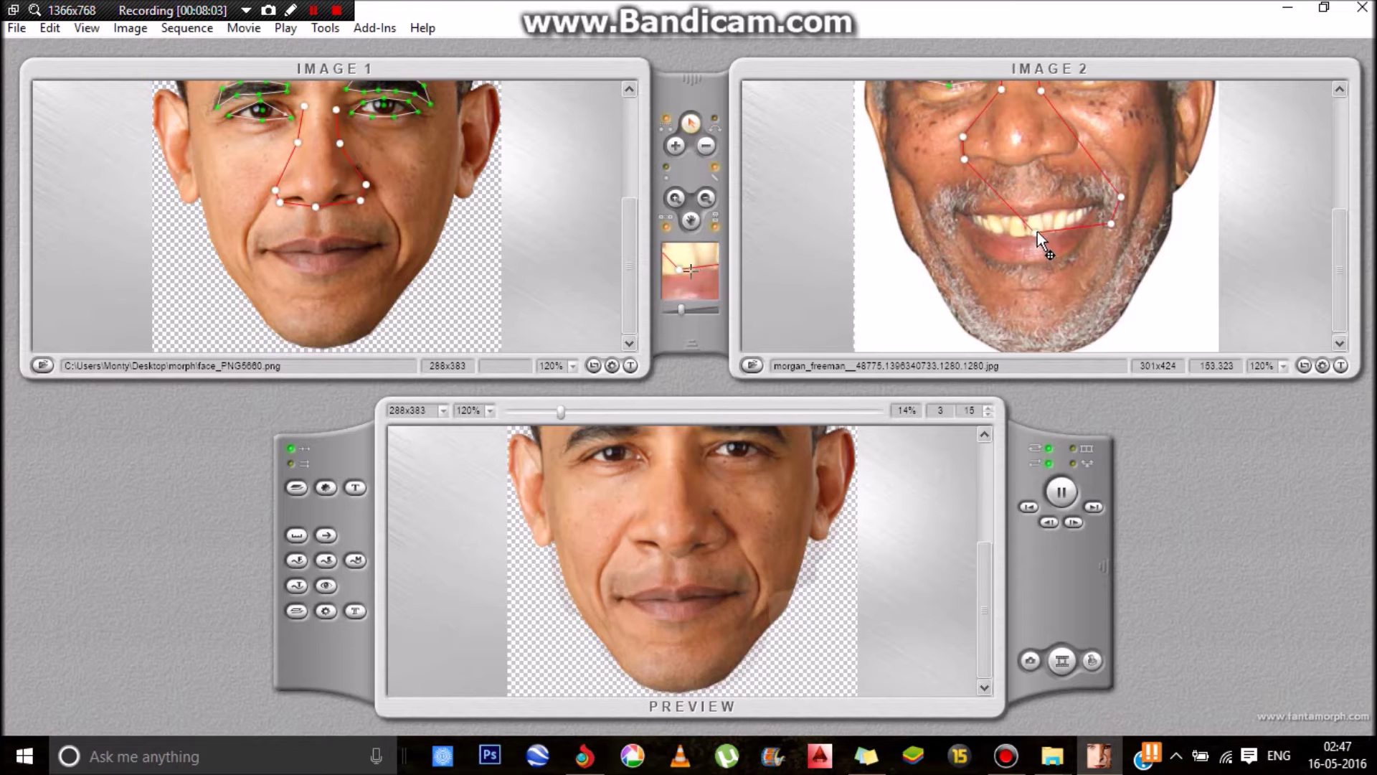
pyautogui.moveTo(1035, 223); pyautogui.dragTo(1013, 168)
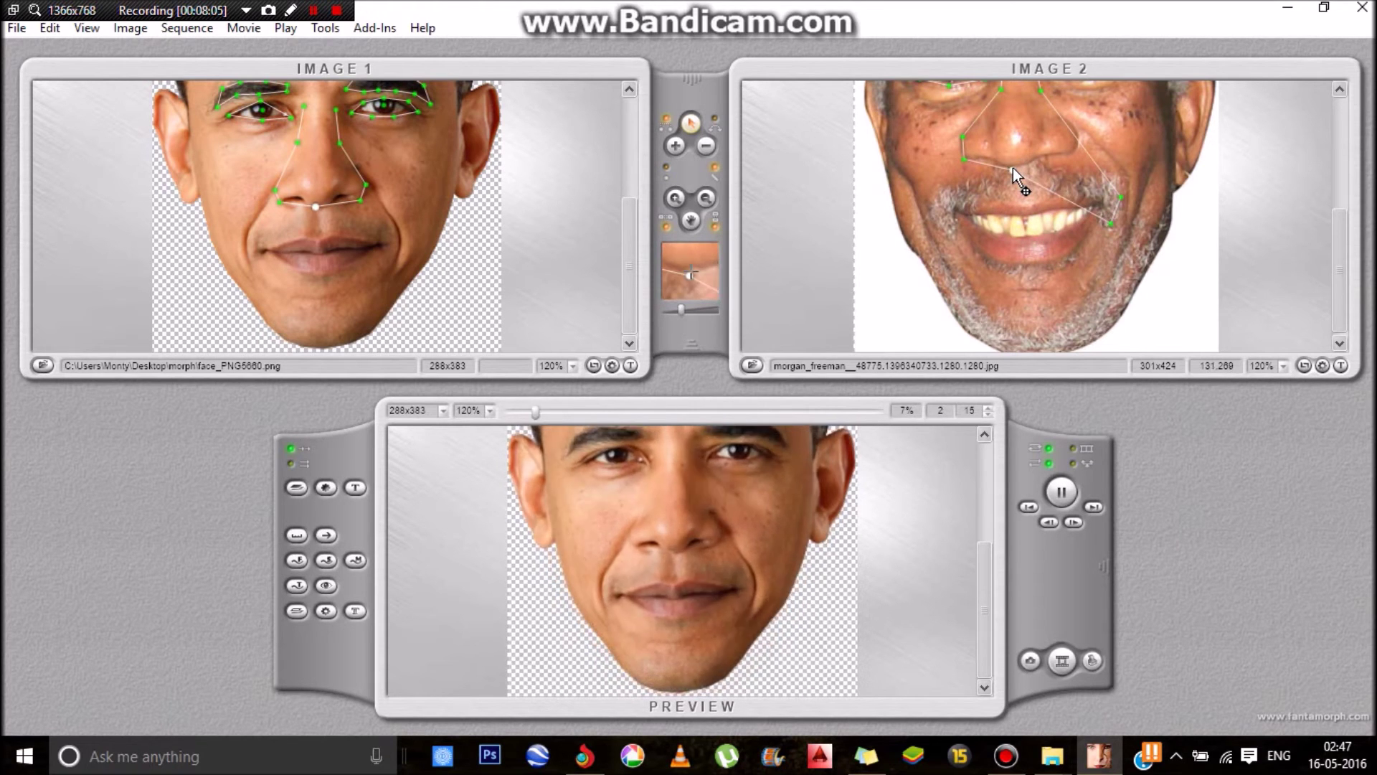
pyautogui.moveTo(1119, 196); pyautogui.dragTo(1078, 123)
pyautogui.moveTo(1111, 225); pyautogui.dragTo(1086, 188)
pyautogui.click(1072, 124)
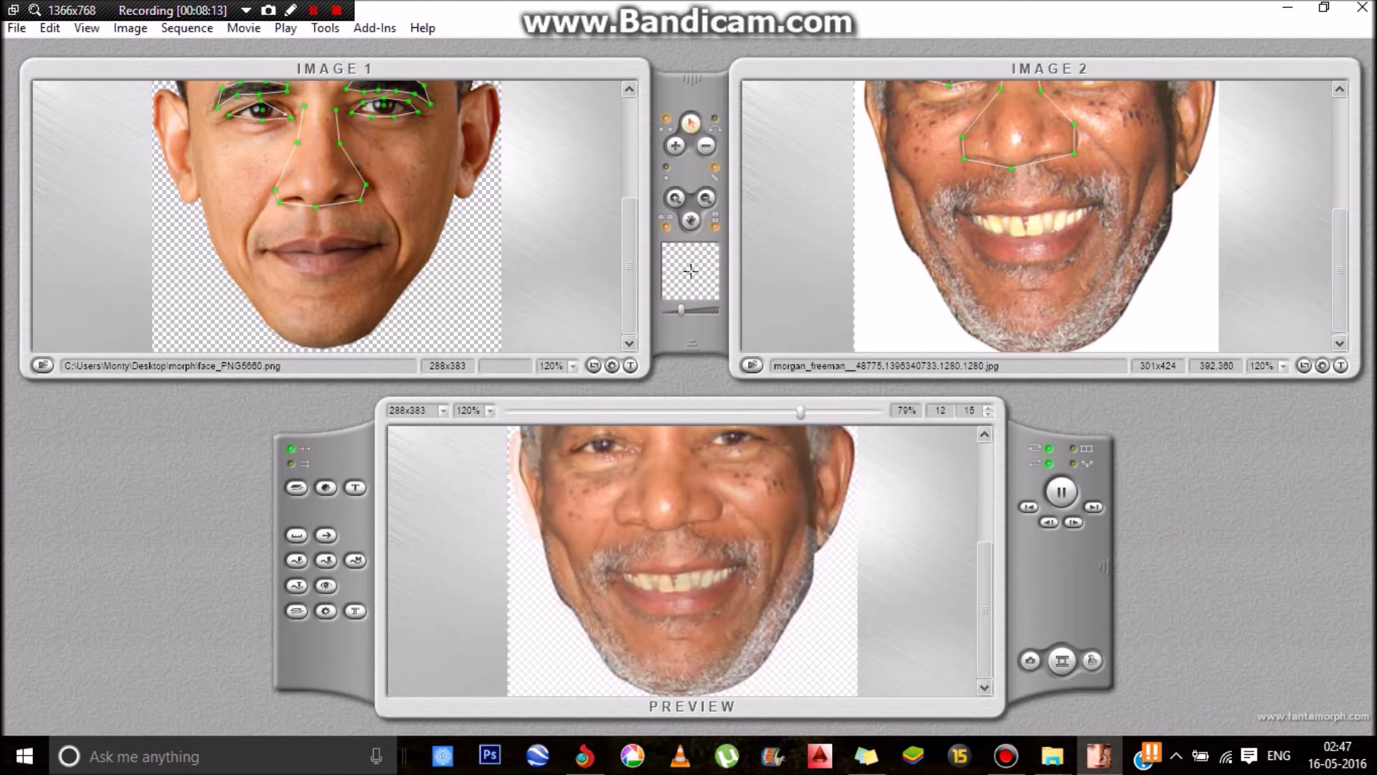
# Add a separate unconnected key dot on the tip of the nose
pyautogui.scroll(-1, 1109, 236)
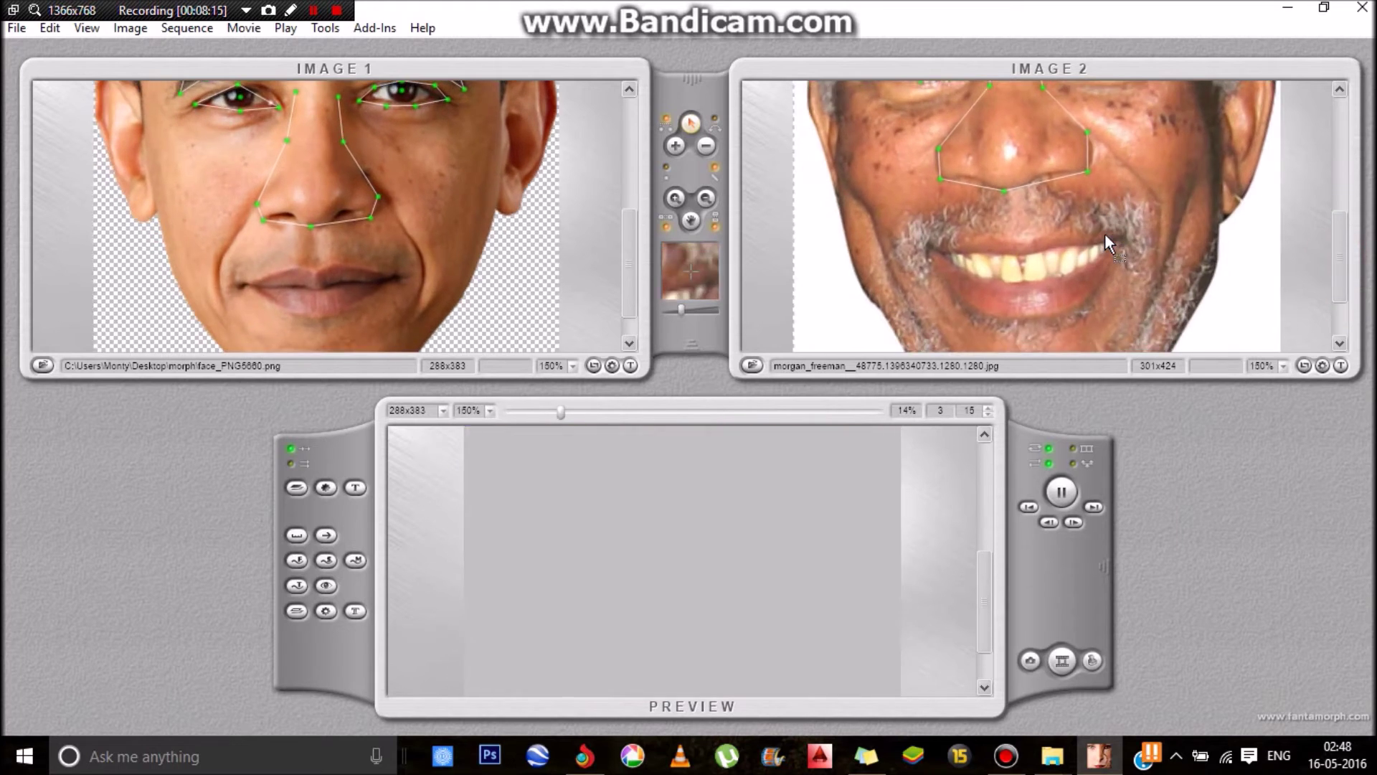
pyautogui.scroll(-5, 1105, 234)
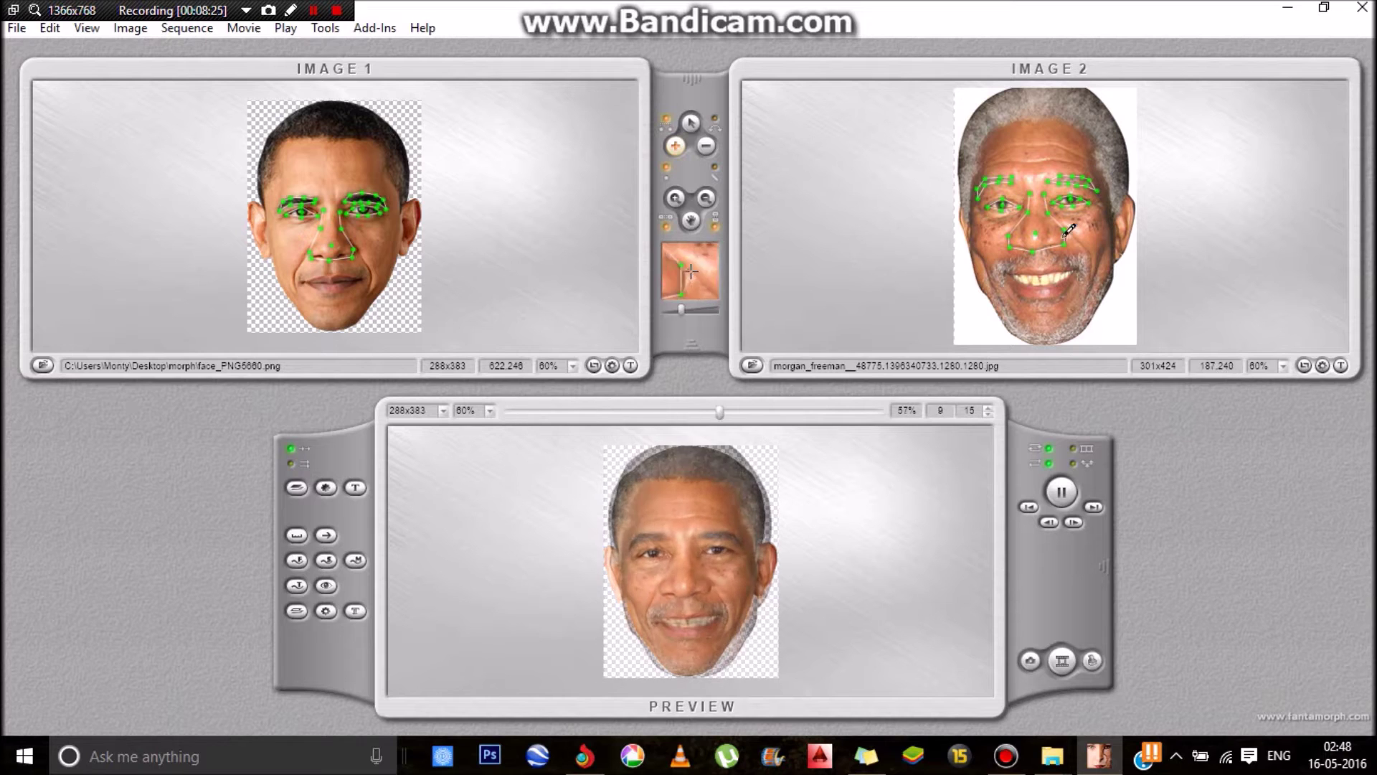
pyautogui.click(671, 129)
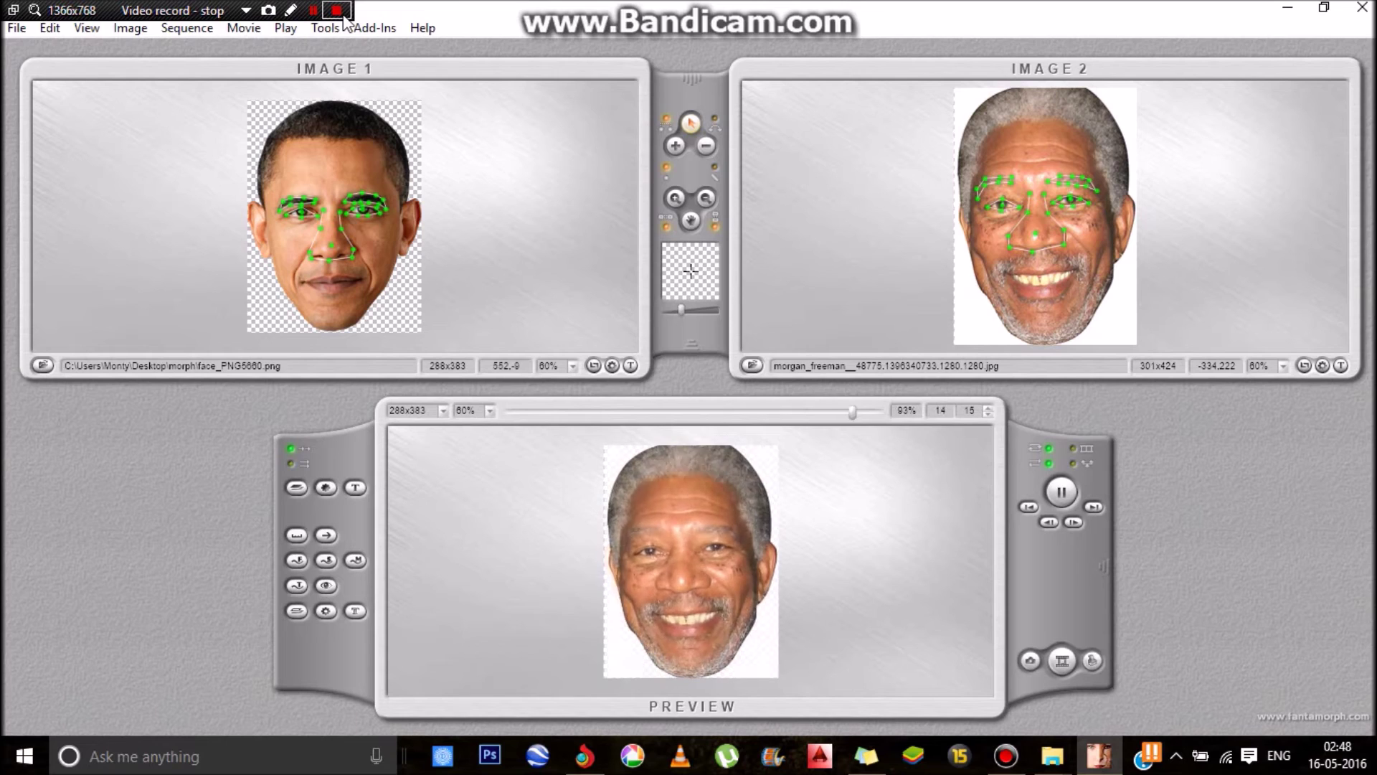
# Examine the key dot outlines in both images and the playing morph preview at different magnifications
pyautogui.scroll(4, 304, 213)
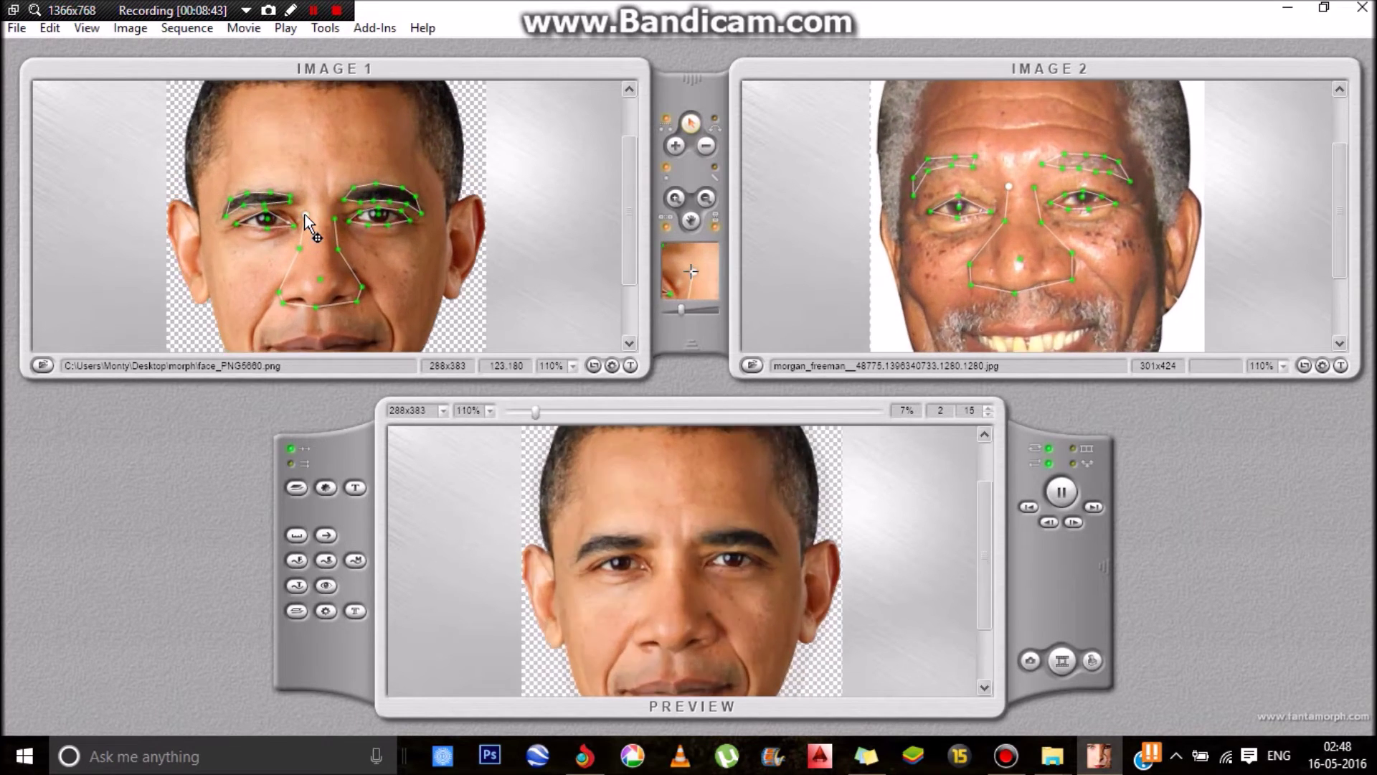
pyautogui.scroll(-5, 304, 219)
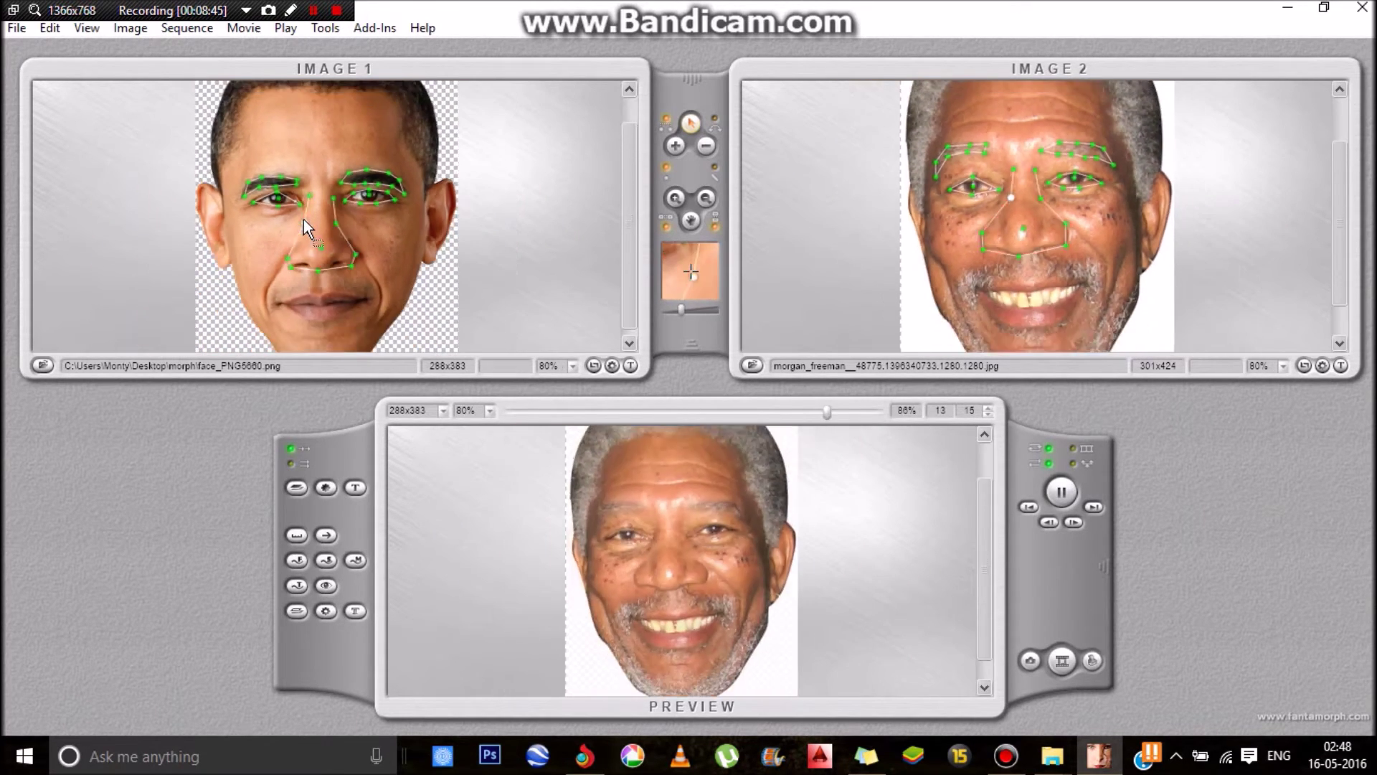
pyautogui.scroll(3, 304, 220)
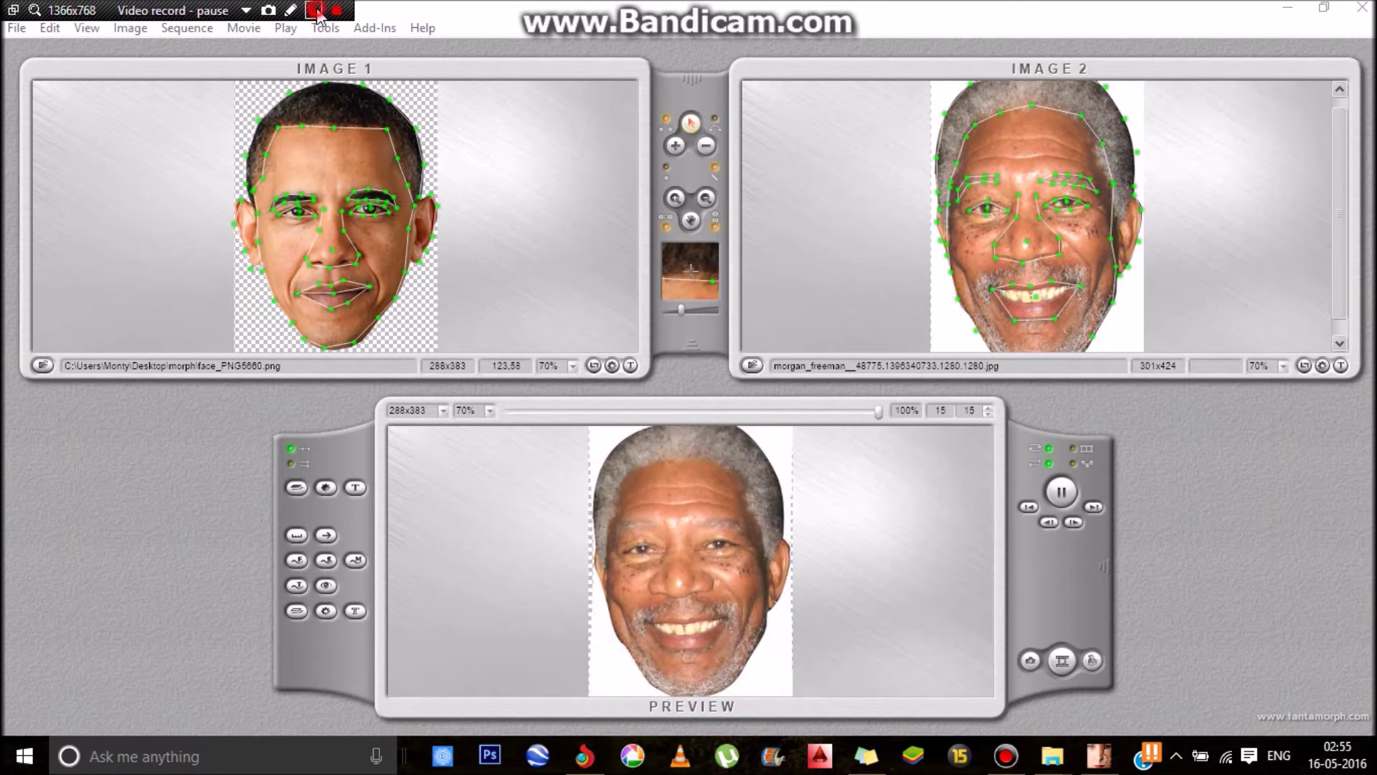
pyautogui.click(315, 10)
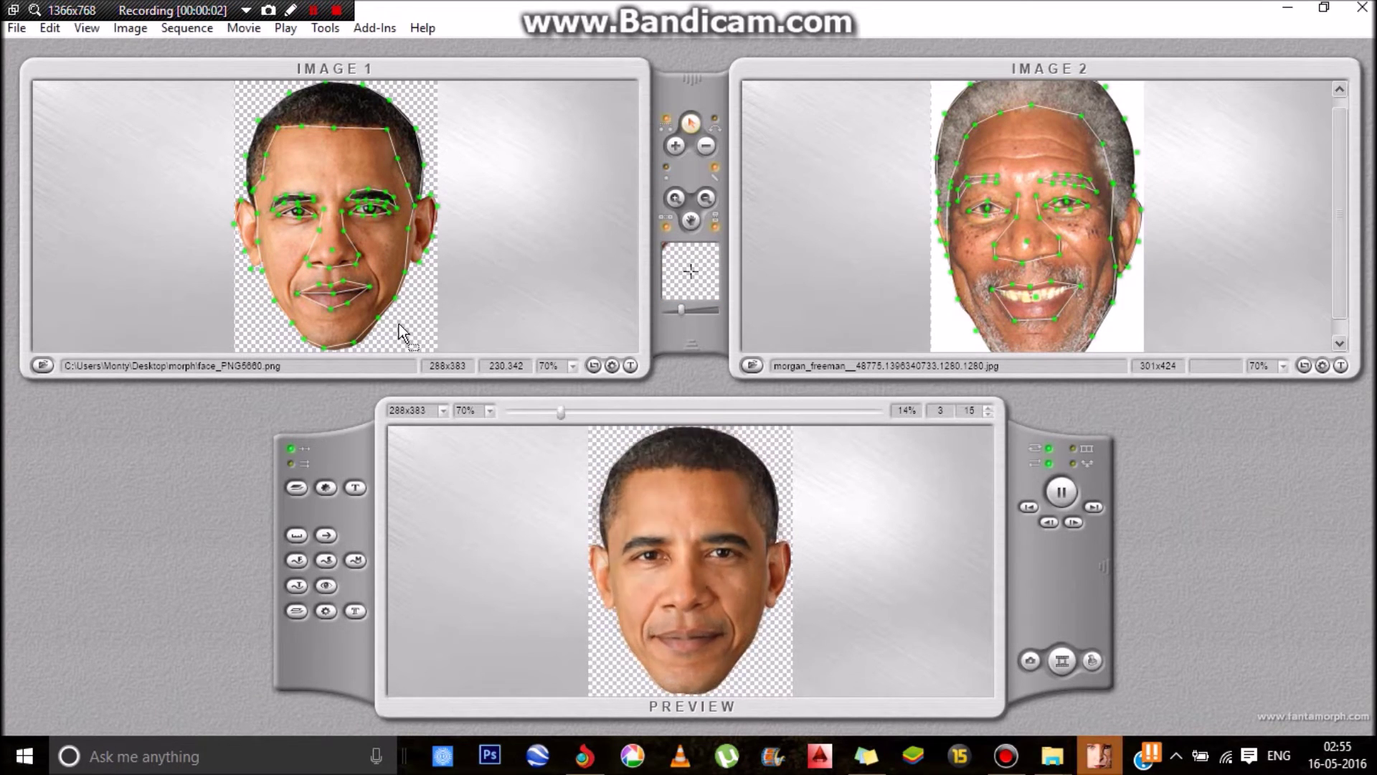
pyautogui.scroll(-1, 398, 325)
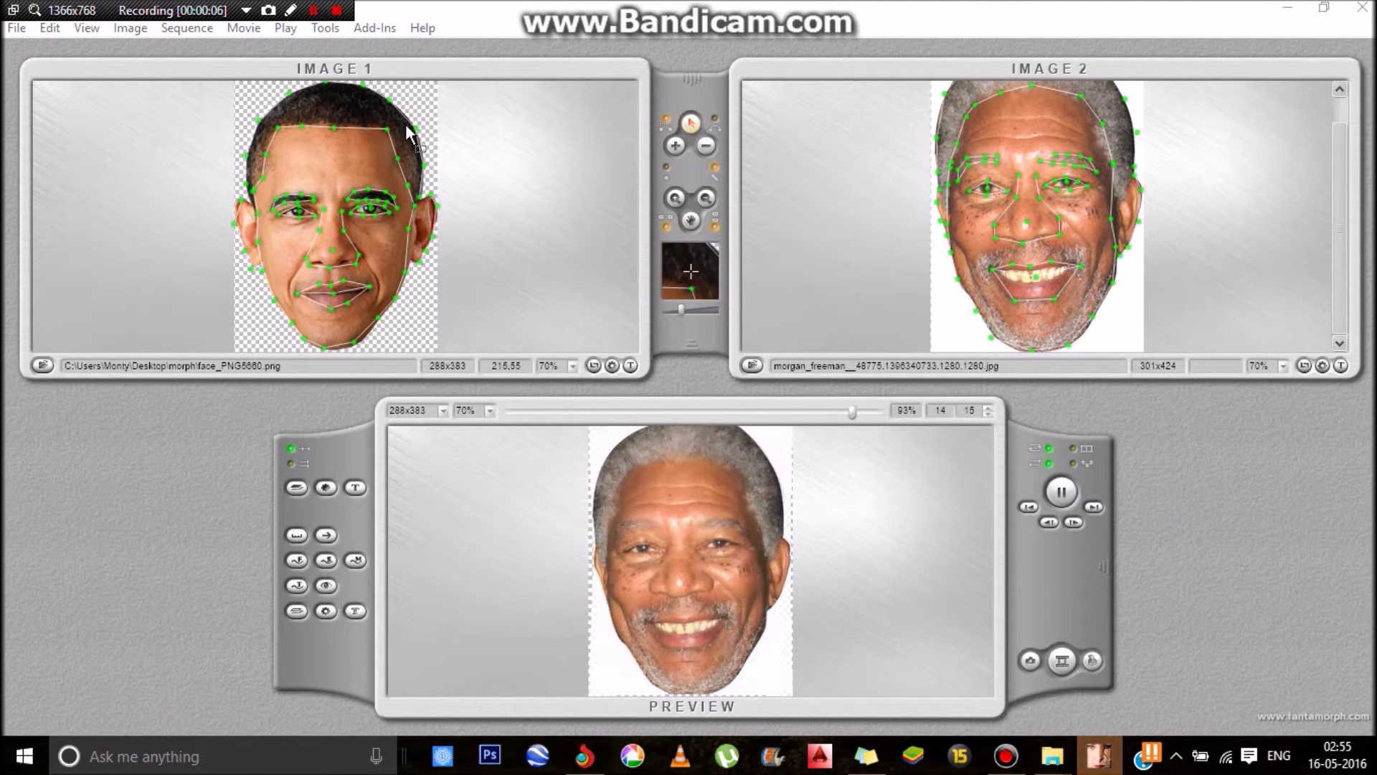
pyautogui.scroll(-1, 385, 159)
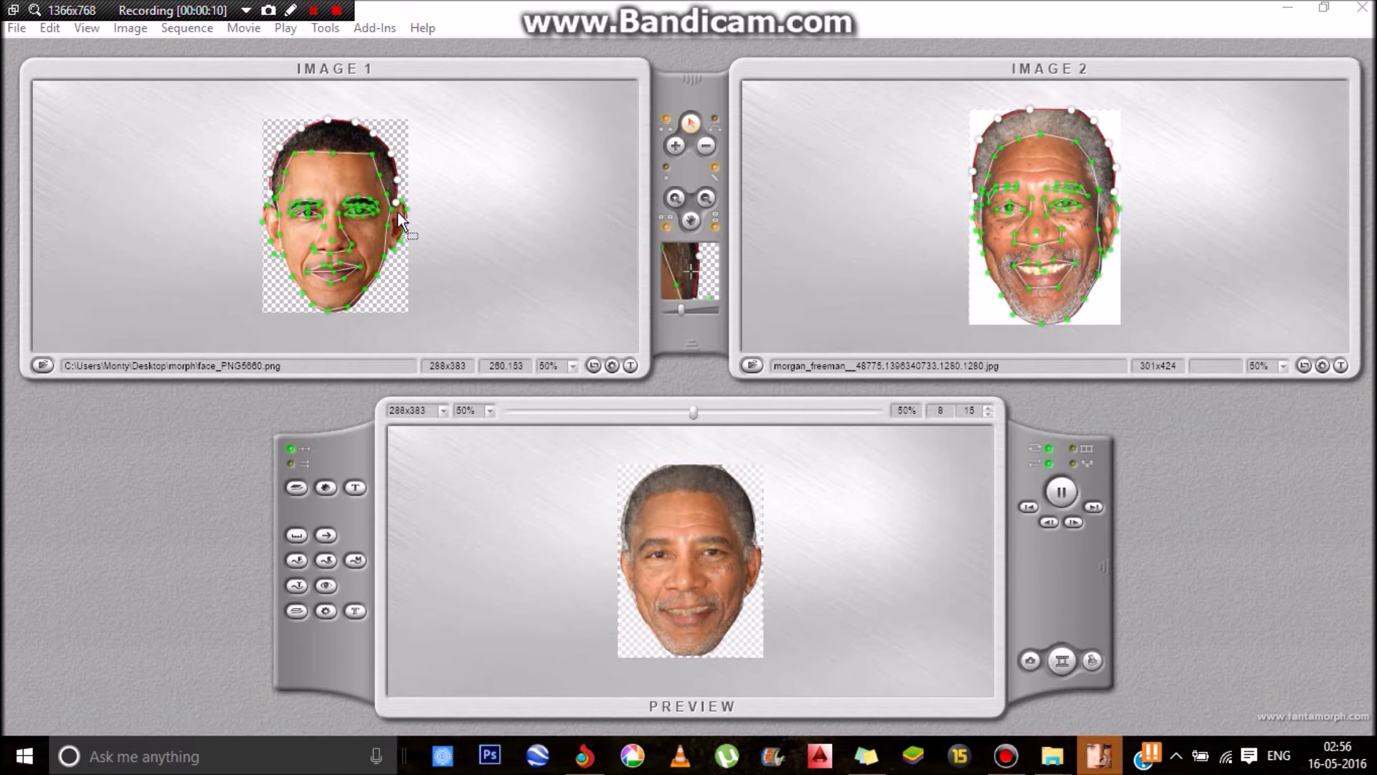
pyautogui.scroll(2, 662, 545)
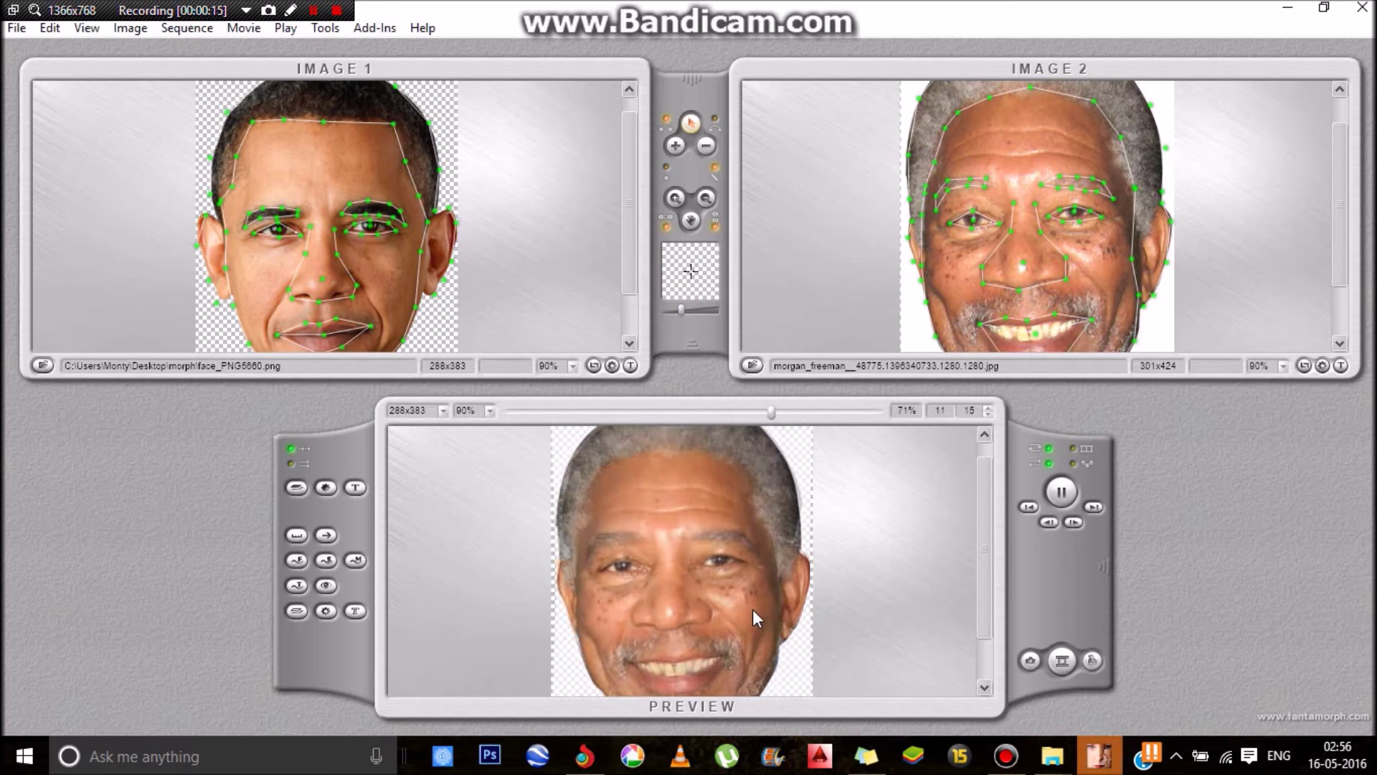
pyautogui.scroll(1, 790, 566)
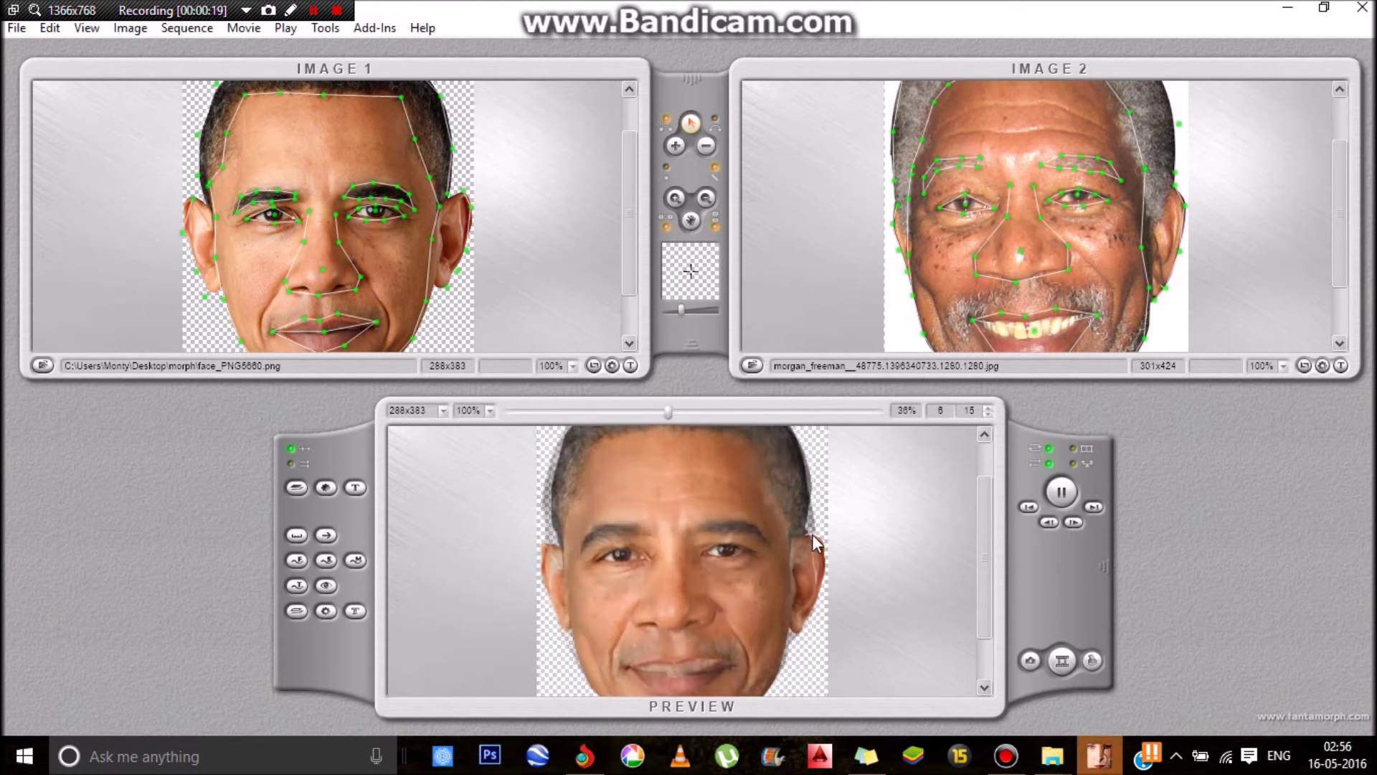
# Fit the outer outline dots in Image 2 to the hair edge beside the forehead, above the ear and along the ear
pyautogui.scroll(1, 817, 530)
pyautogui.scroll(1, 825, 575)
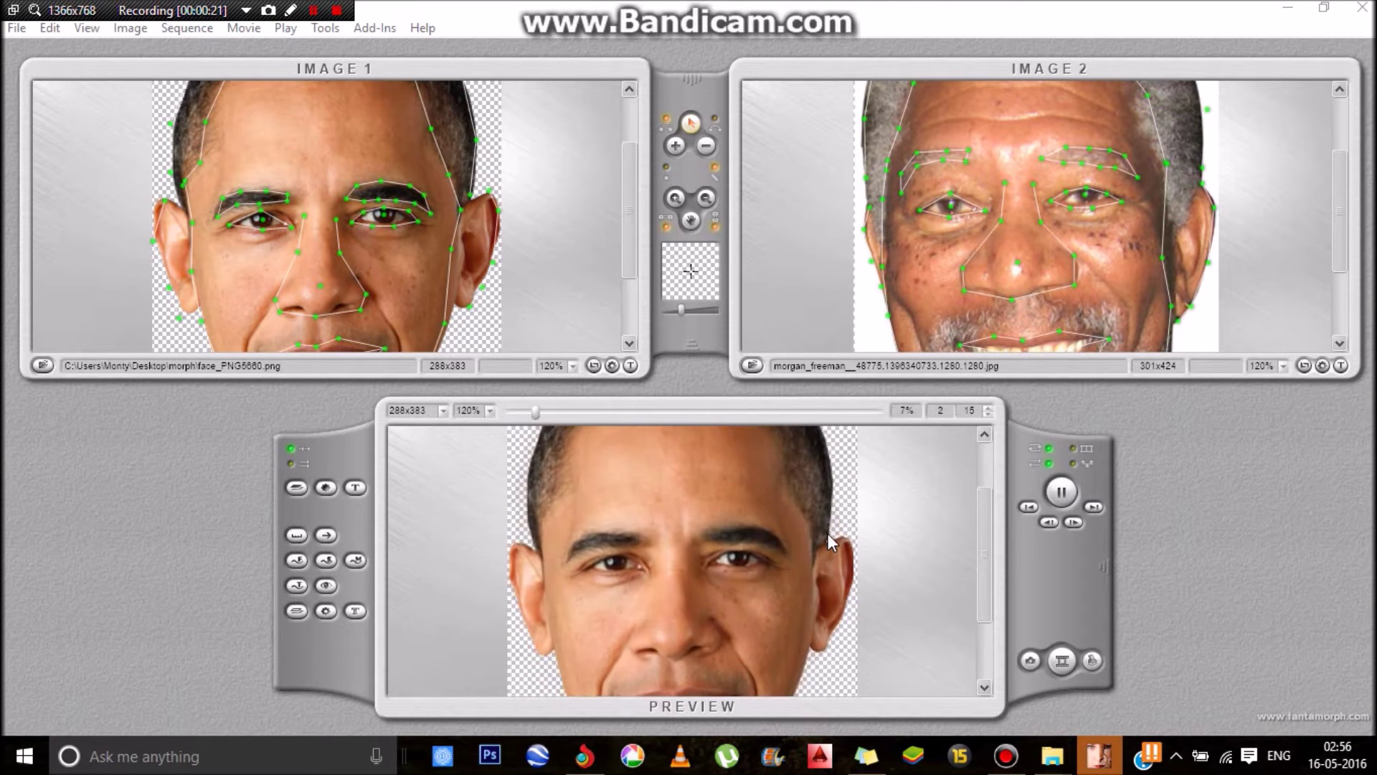
pyautogui.scroll(1, 823, 542)
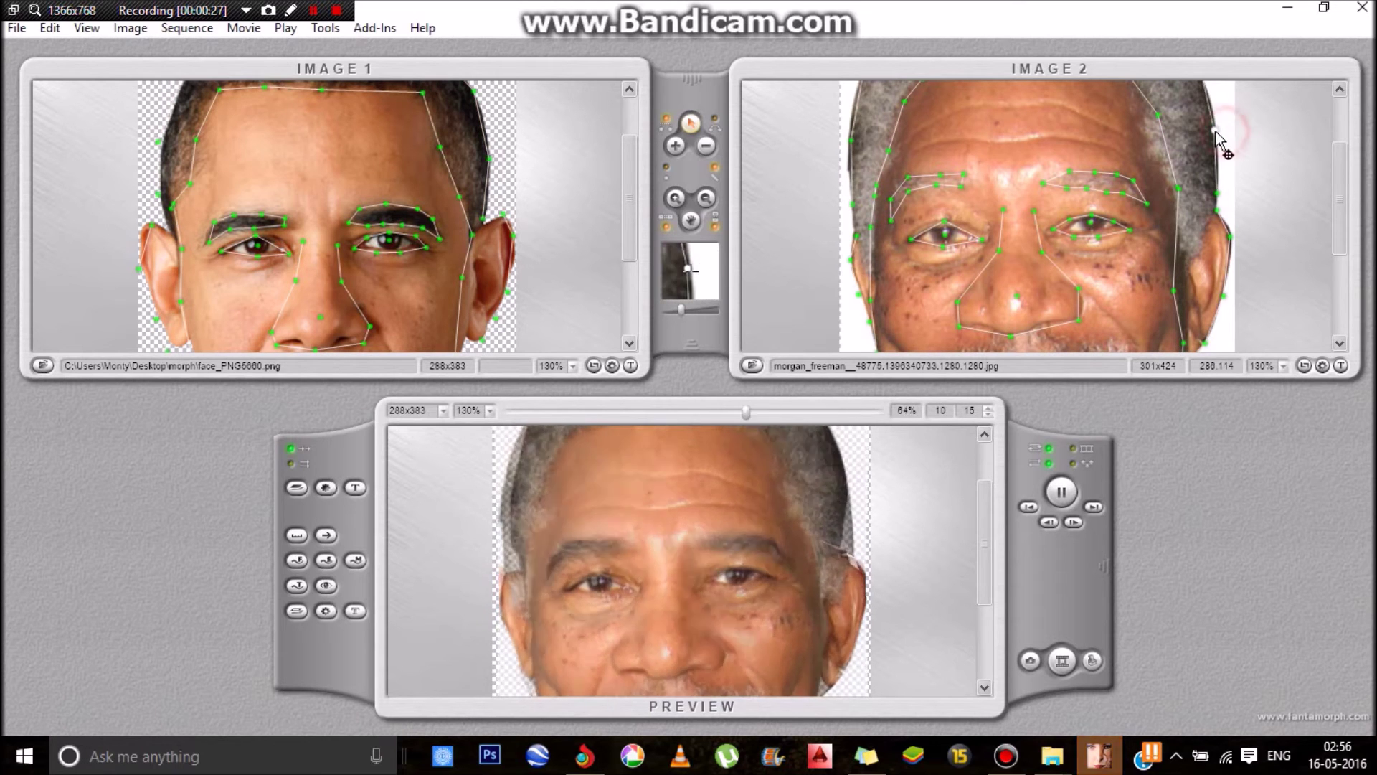
pyautogui.moveTo(1223, 130); pyautogui.dragTo(1215, 131)
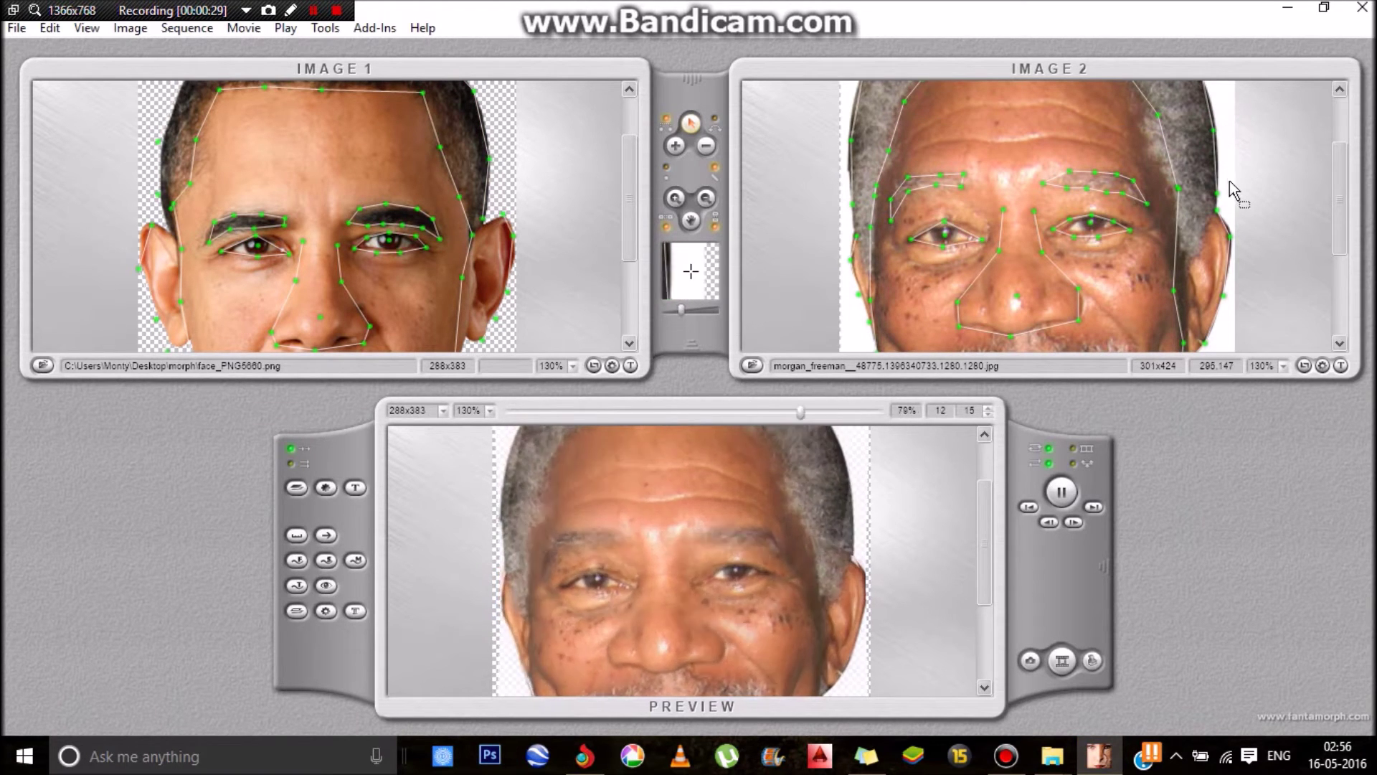
pyautogui.moveTo(1218, 198); pyautogui.dragTo(1213, 185)
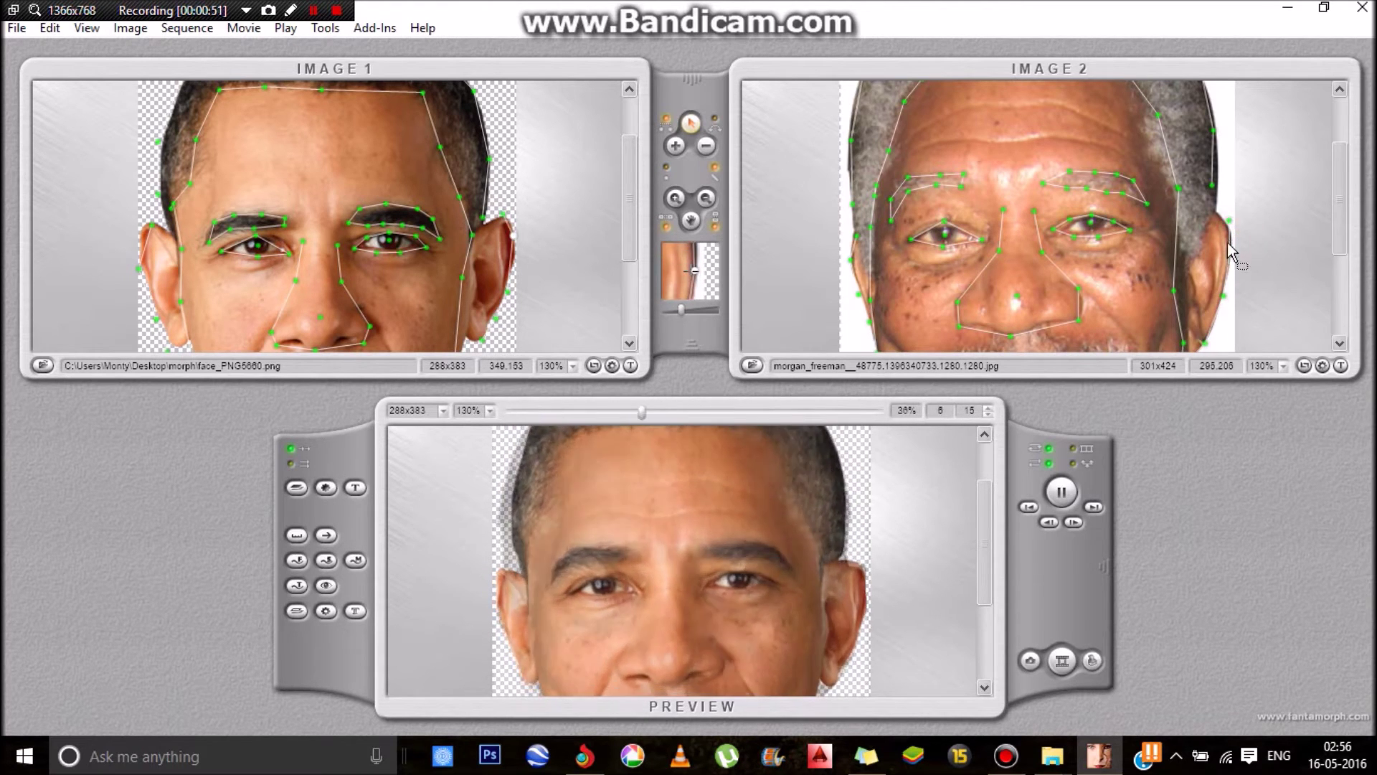
pyautogui.click(1212, 182)
pyautogui.doubleClick(1212, 192)
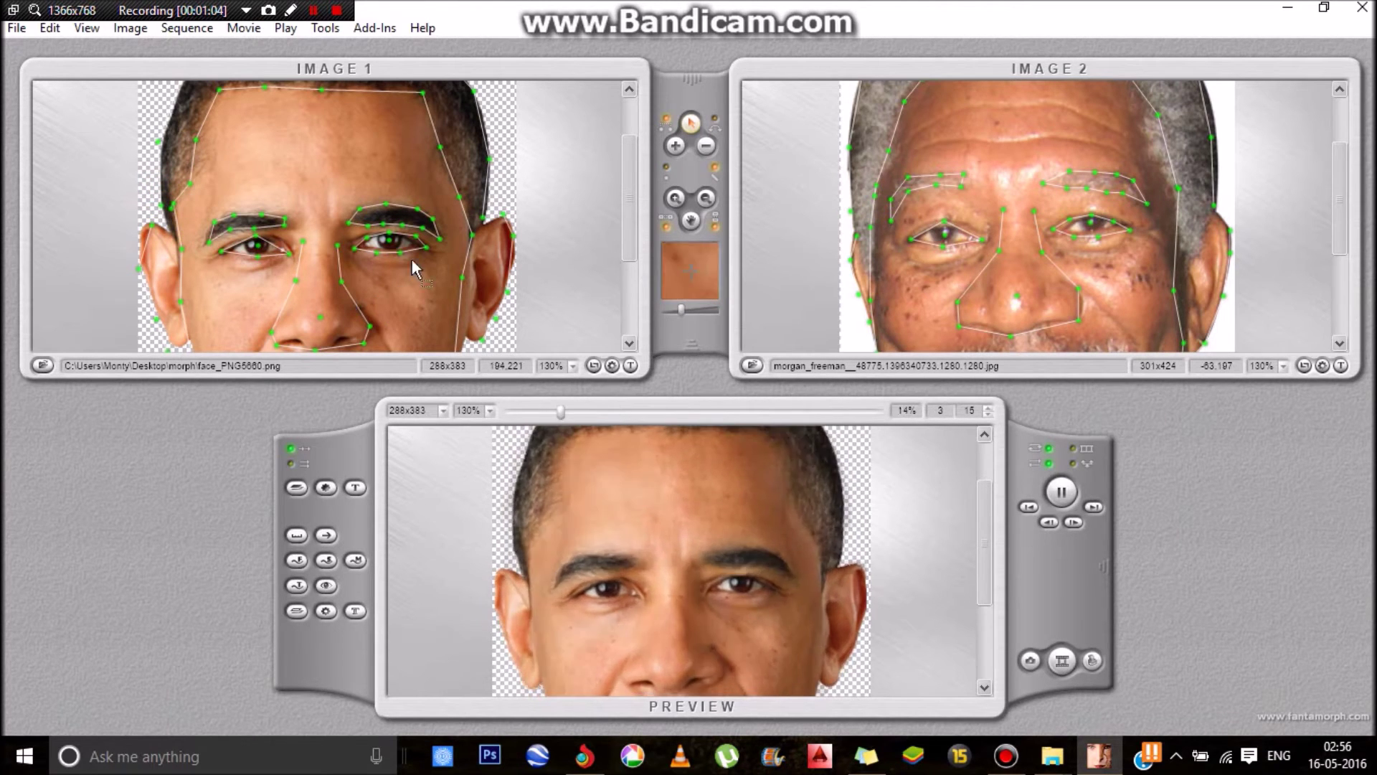
# Nudge the key dot at the nostril edge of the nose outline in Image 1
pyautogui.scroll(2, 415, 250)
pyautogui.scroll(-5, 415, 250)
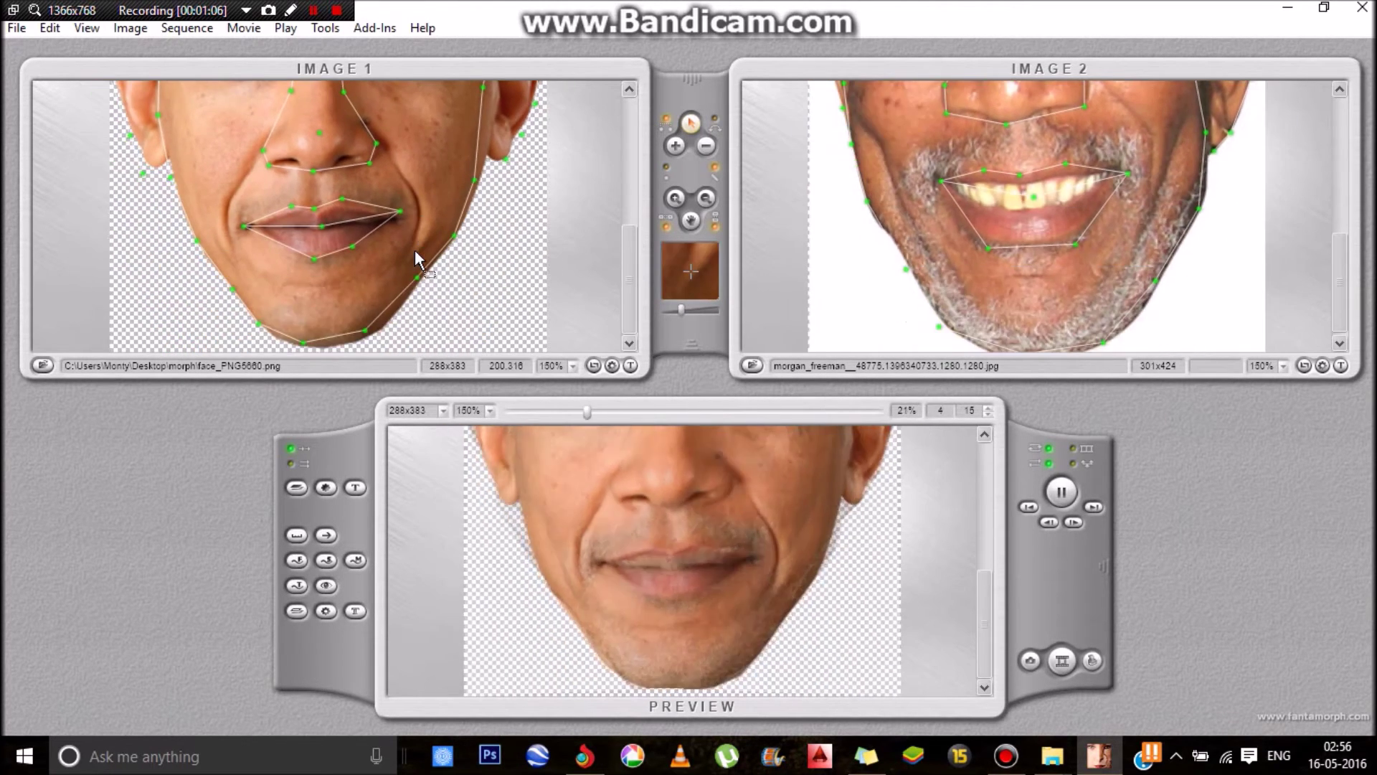
pyautogui.scroll(-1, 415, 251)
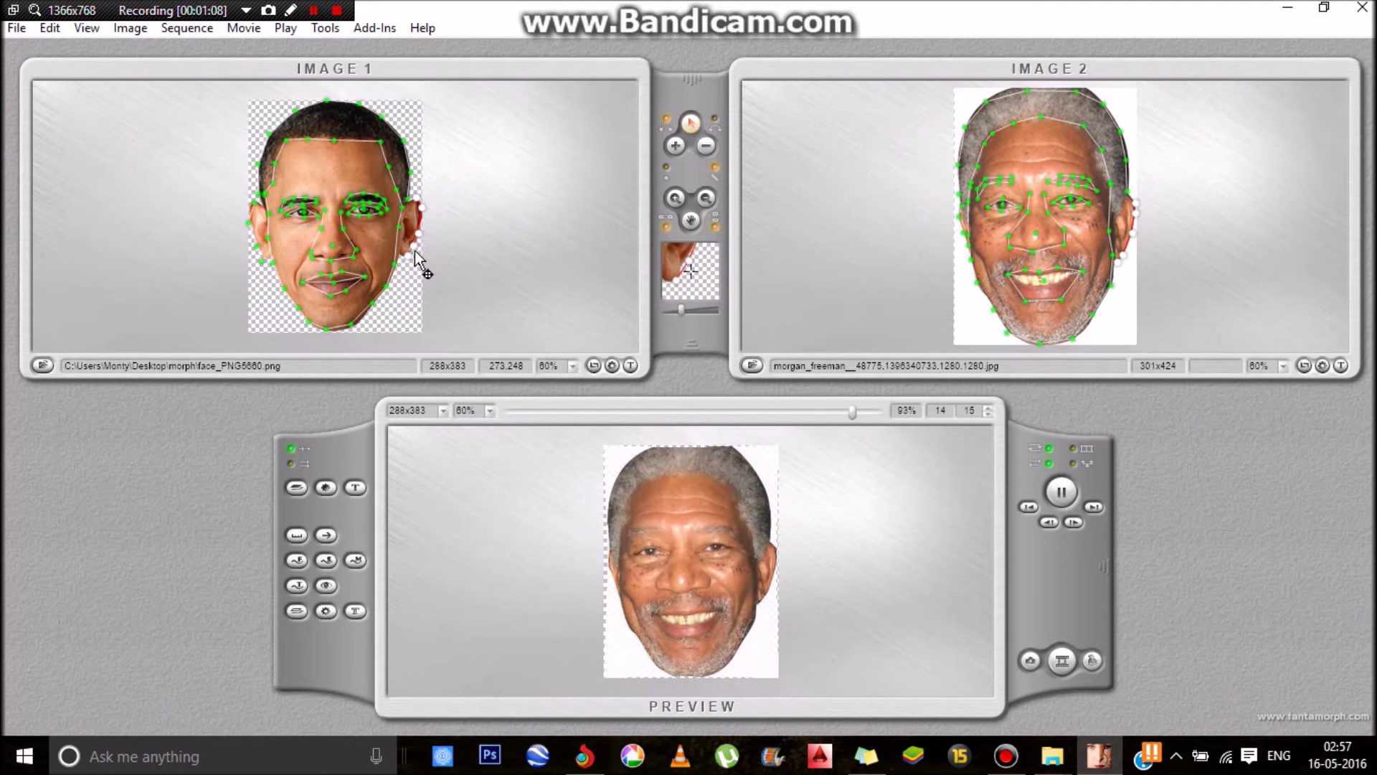
pyautogui.scroll(-1, 414, 251)
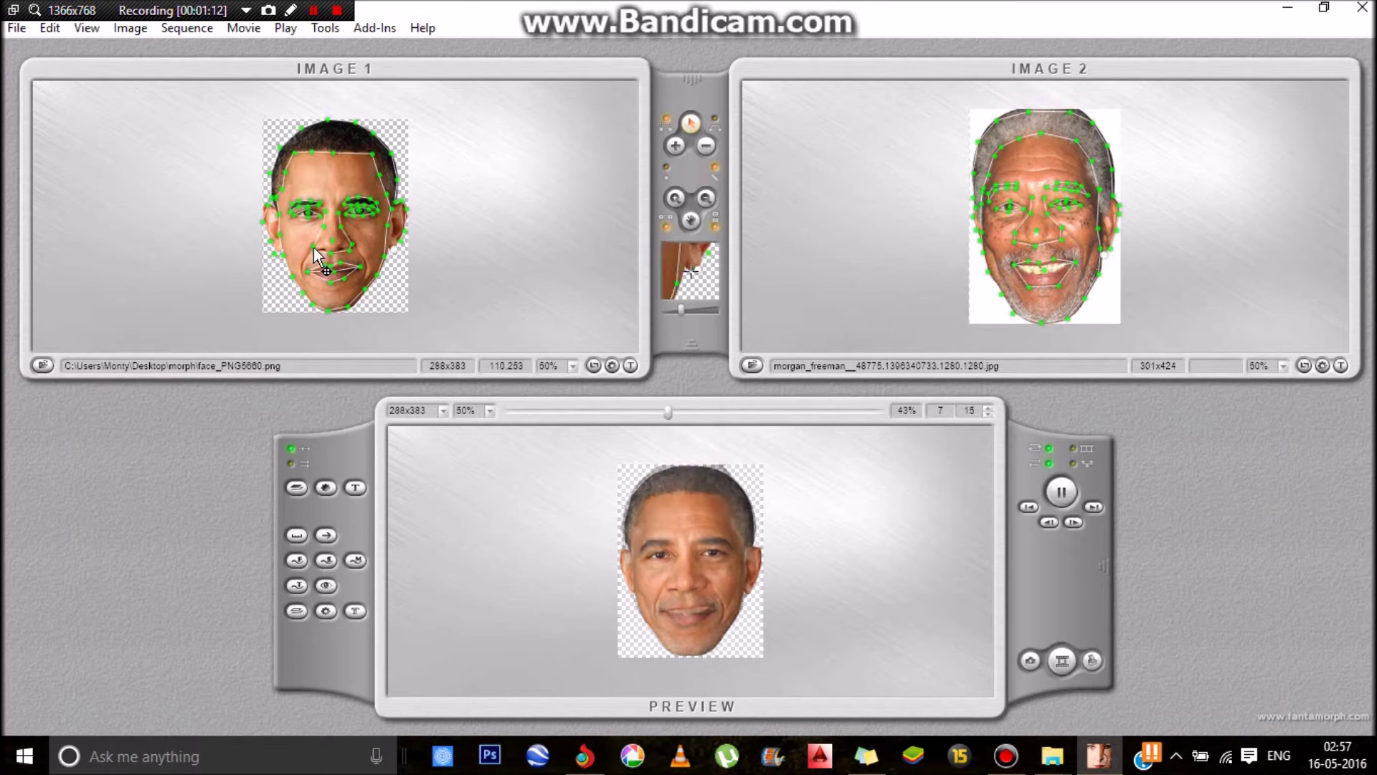
pyautogui.moveTo(313, 247); pyautogui.dragTo(312, 248)
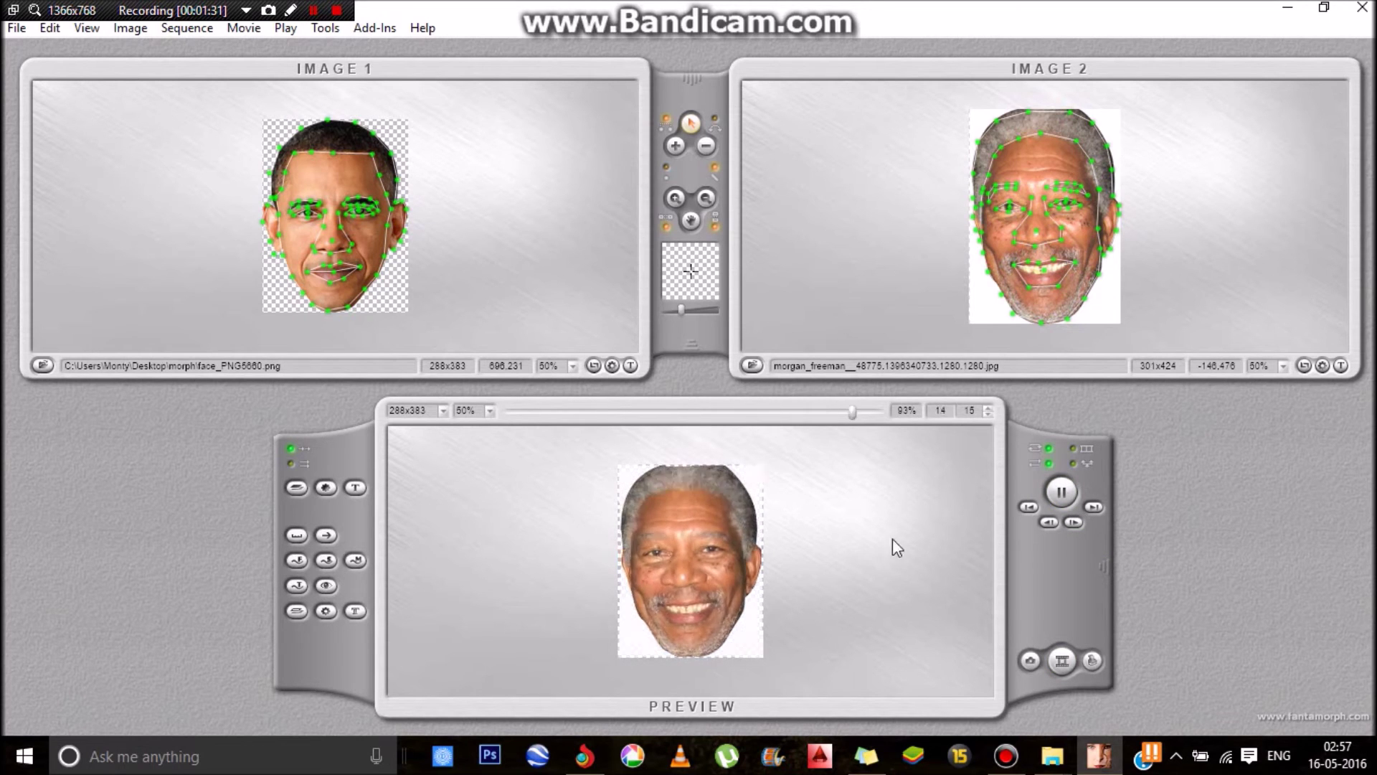
# Open the movie export settings and select AVI Movie as the export format
pyautogui.click(1062, 660)
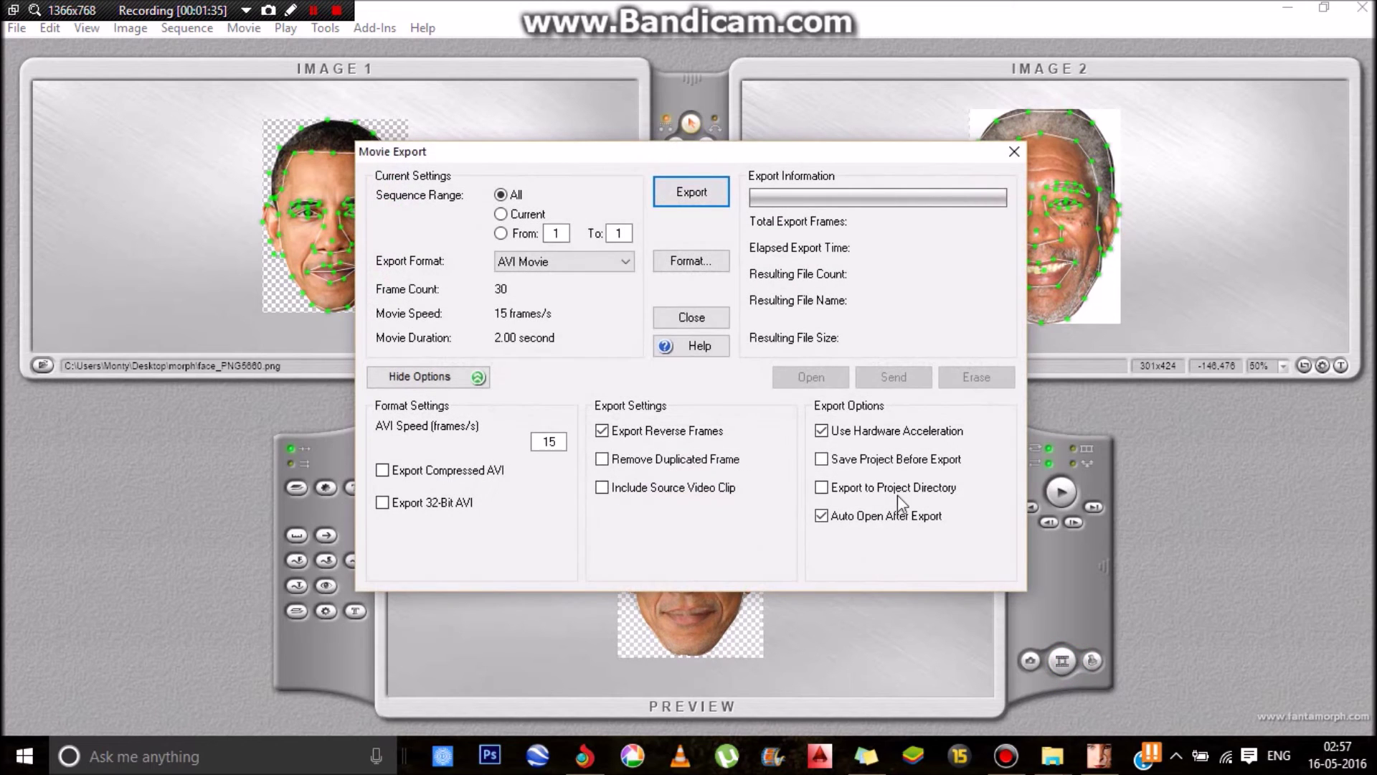
pyautogui.click(536, 263)
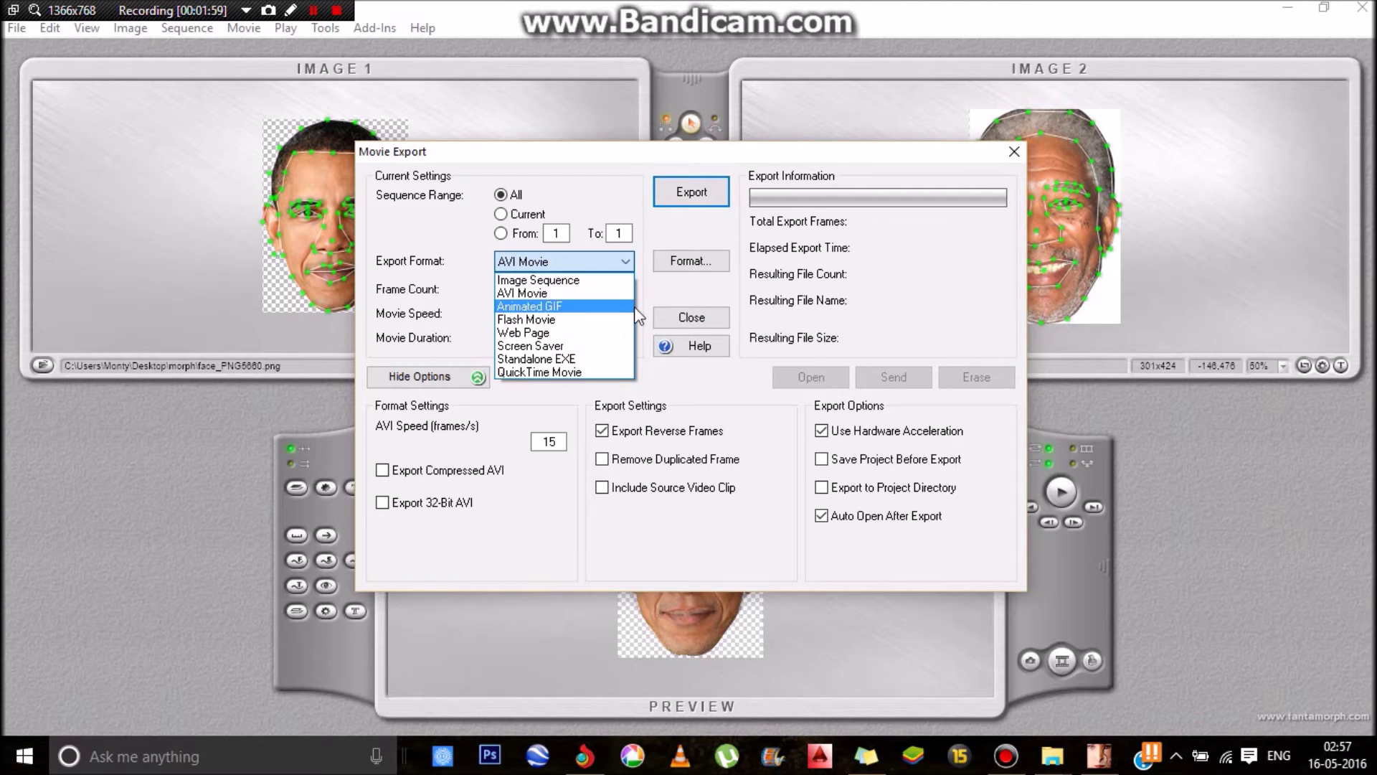
pyautogui.click(794, 159)
pyautogui.moveTo(670, 153); pyautogui.dragTo(379, 108)
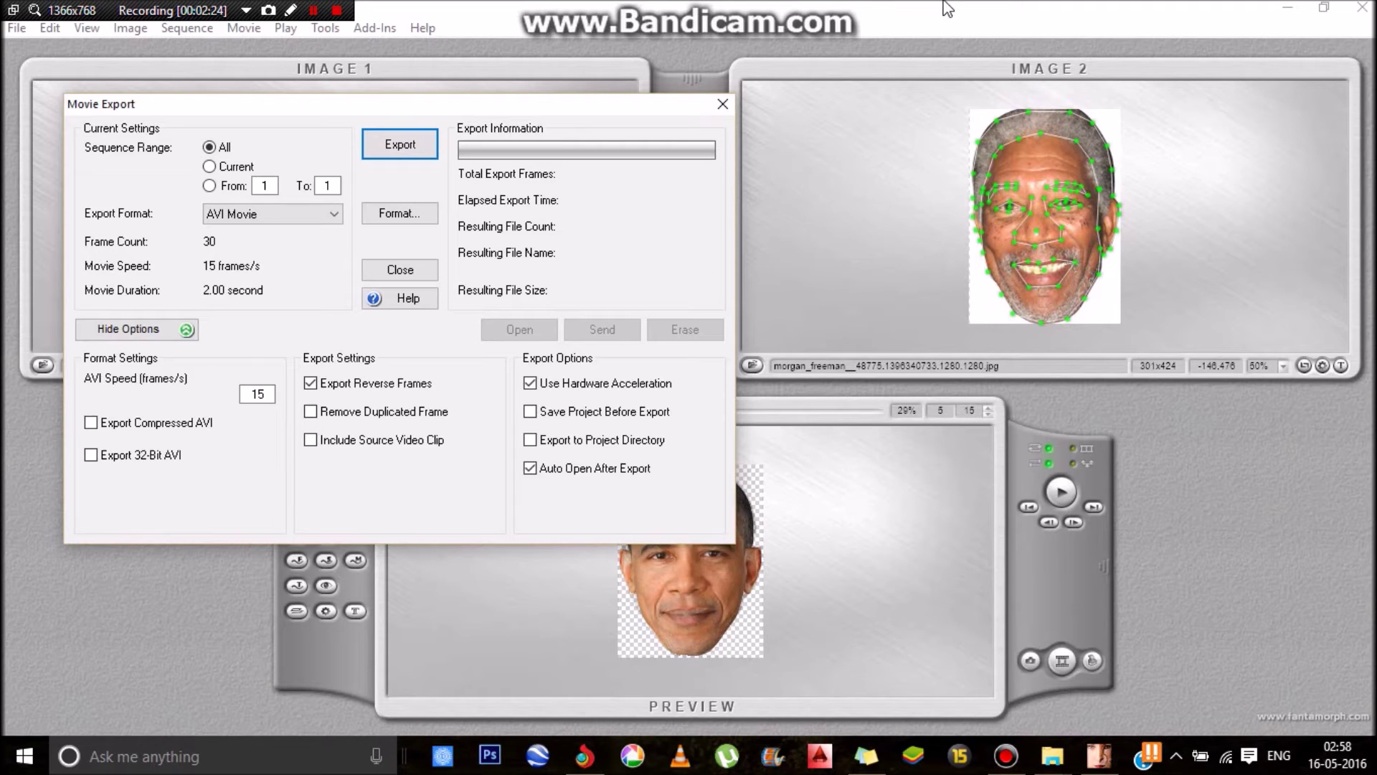
pyautogui.click(295, 211)
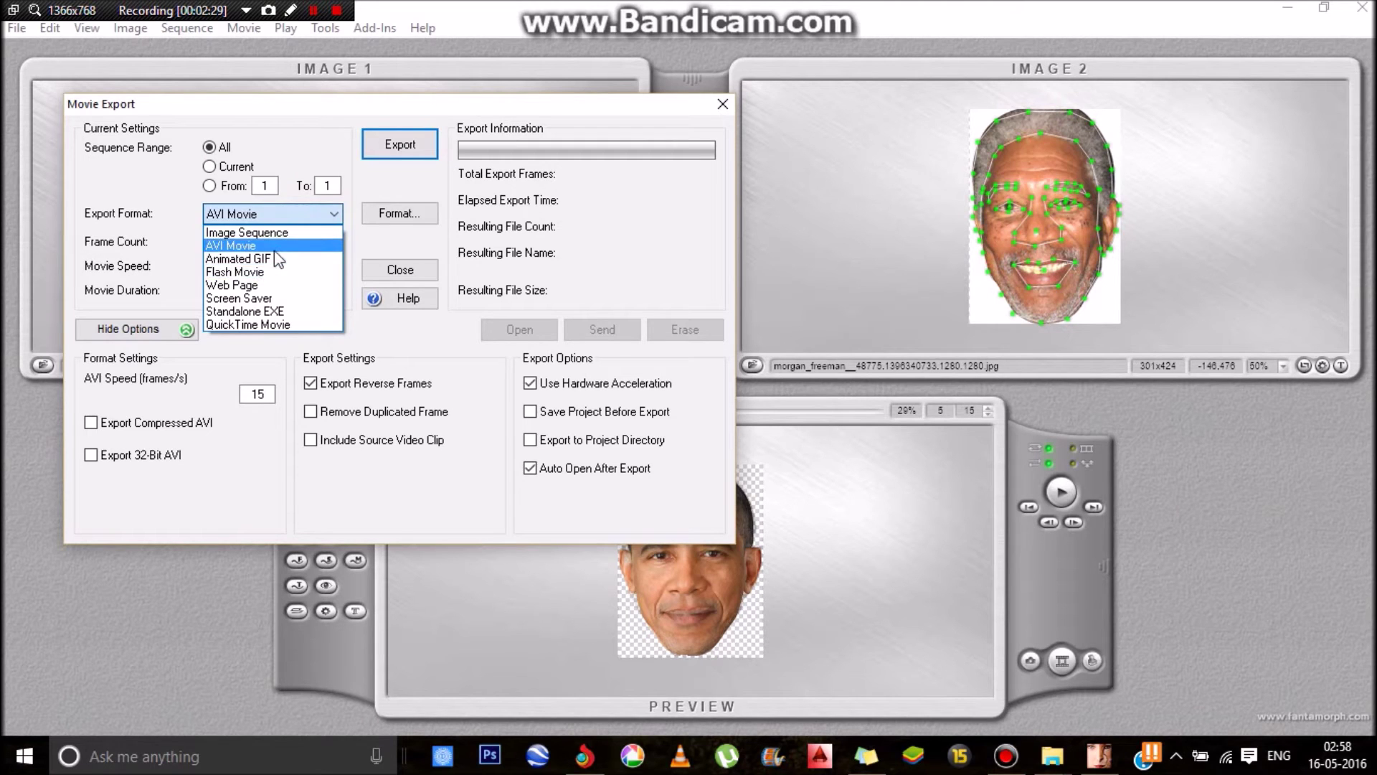
pyautogui.click(275, 248)
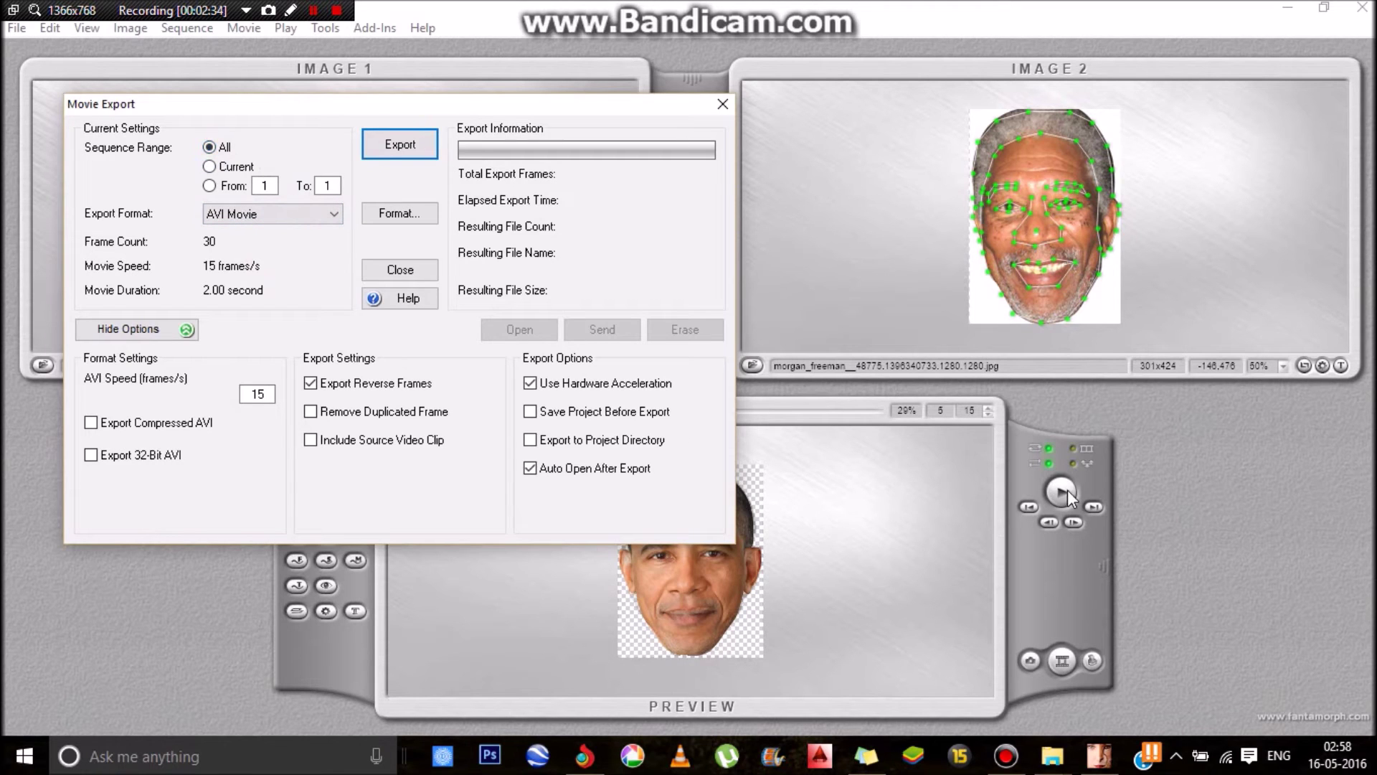
pyautogui.moveTo(539, 118); pyautogui.dragTo(441, 128)
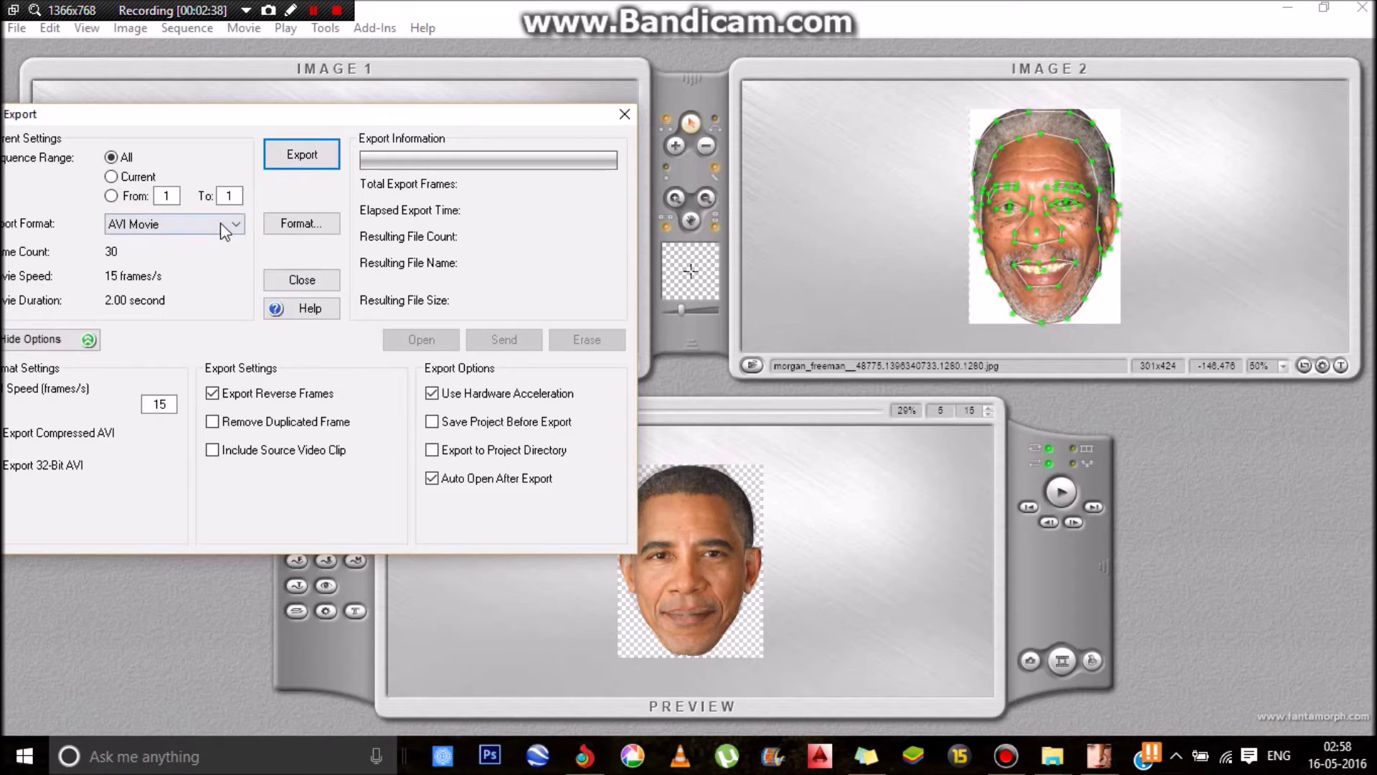
# Limit the sequence range to the current one and set the AVI speed to 8 frames/s
pyautogui.click(113, 198)
pyautogui.click(123, 179)
pyautogui.moveTo(330, 118); pyautogui.dragTo(584, 126)
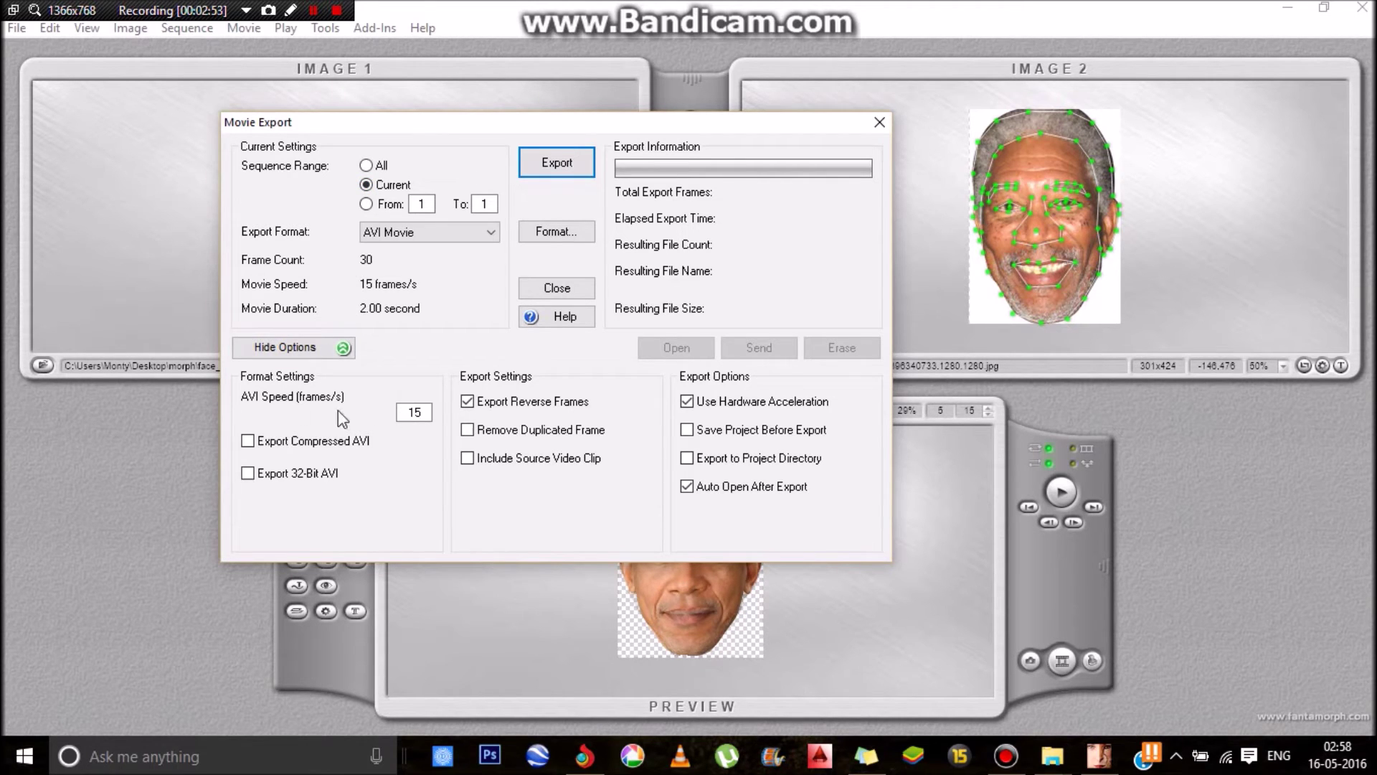
pyautogui.doubleClick(423, 412)
pyautogui.write('8')
pyautogui.click(390, 497)
# Export the movie as export.avi into the morph folder, and close the playing result and the export dialog
pyautogui.click(555, 158)
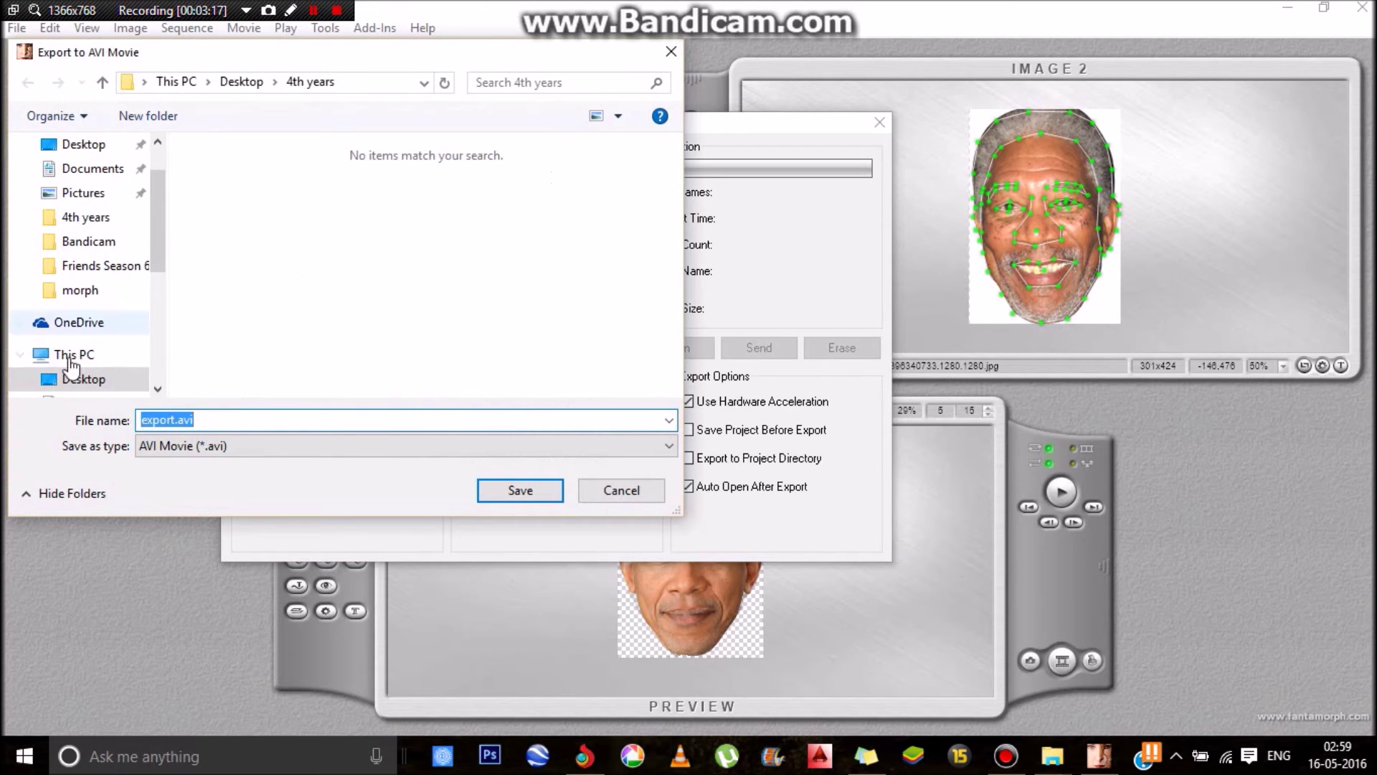
pyautogui.click(86, 289)
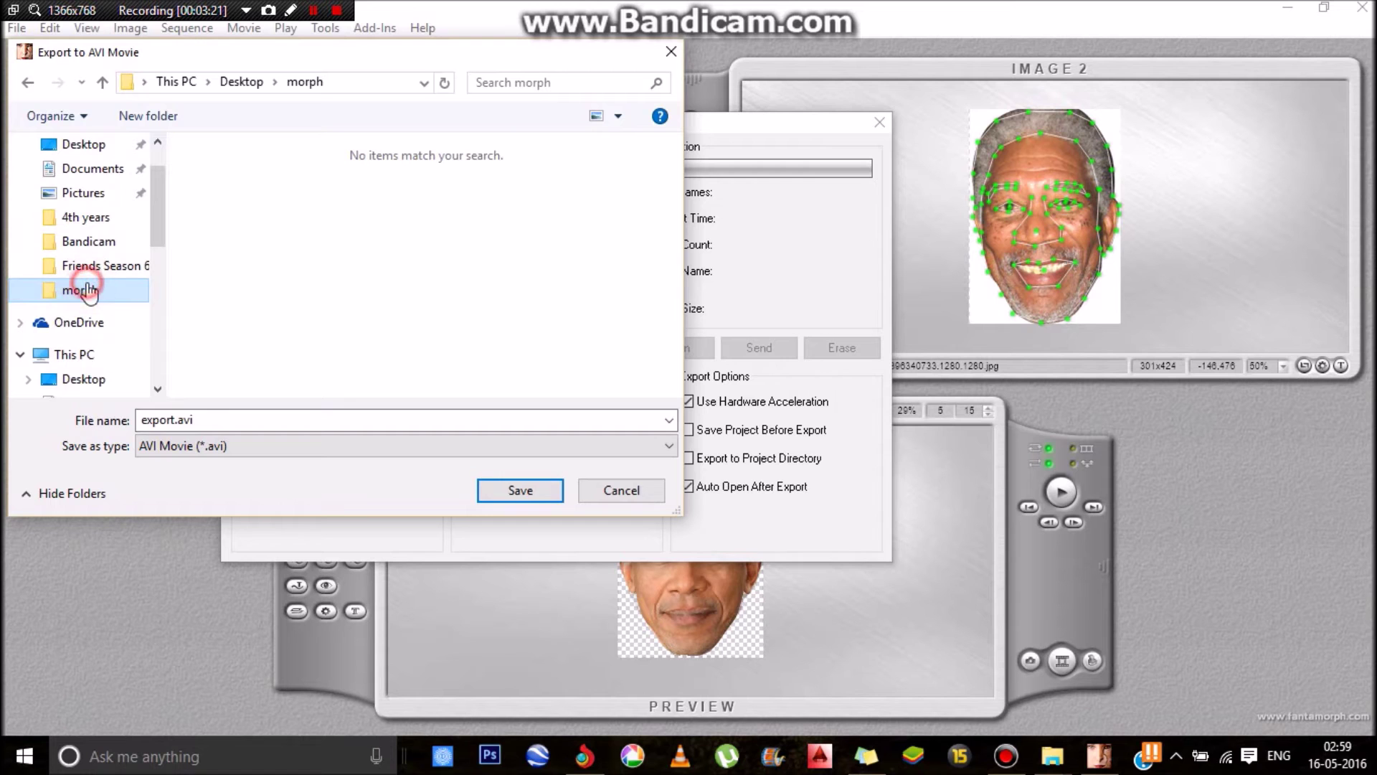
pyautogui.click(522, 491)
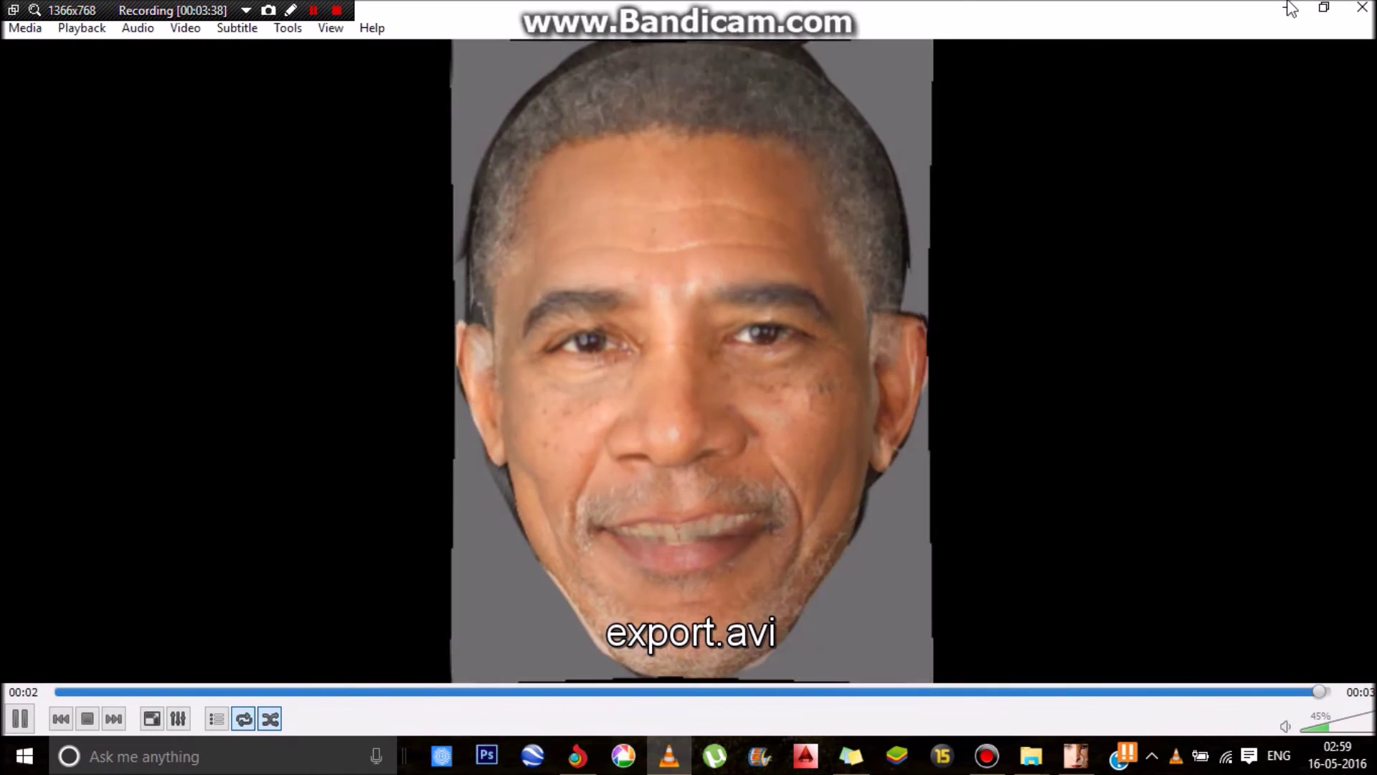
pyautogui.click(1361, 7)
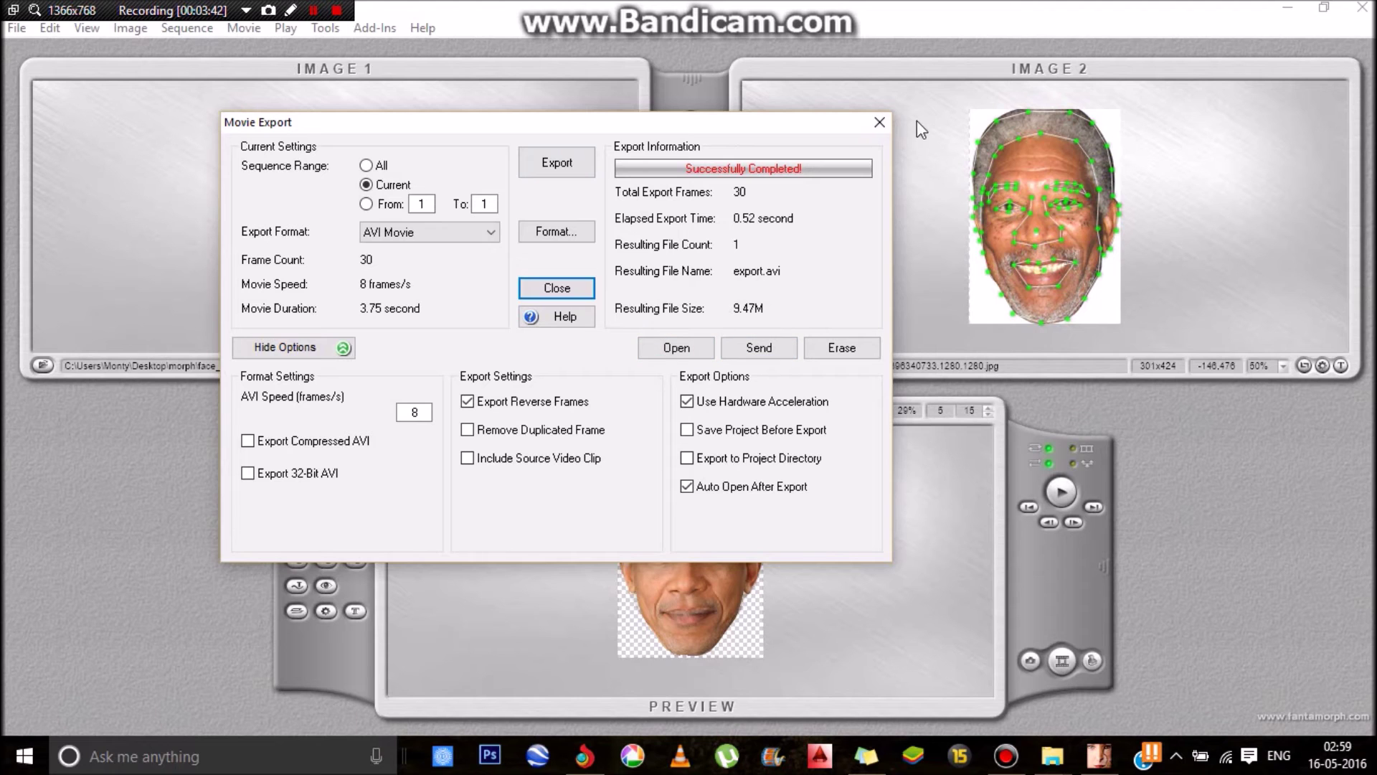
pyautogui.click(880, 122)
# Start a new project of the Morph type with the Project Wizard
pyautogui.click(16, 28)
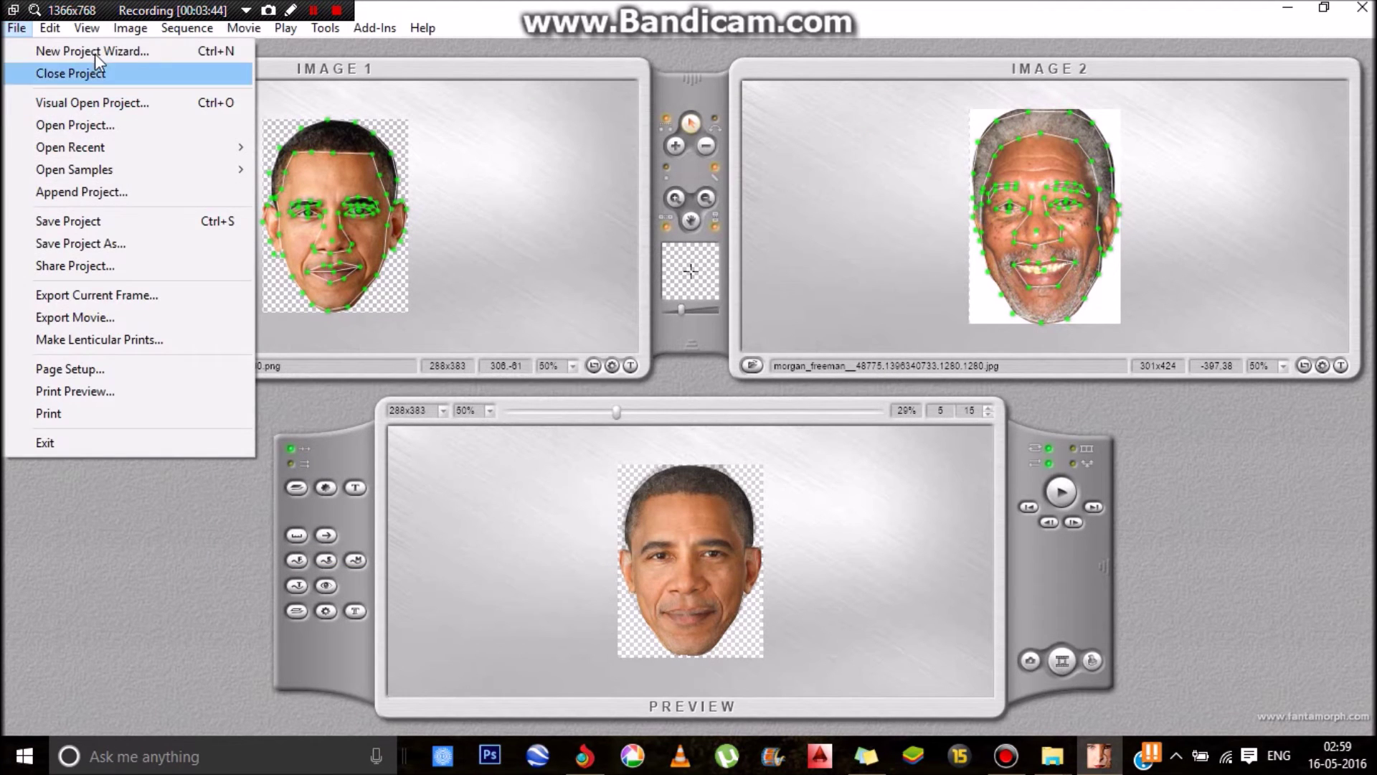
pyautogui.click(95, 53)
pyautogui.click(687, 436)
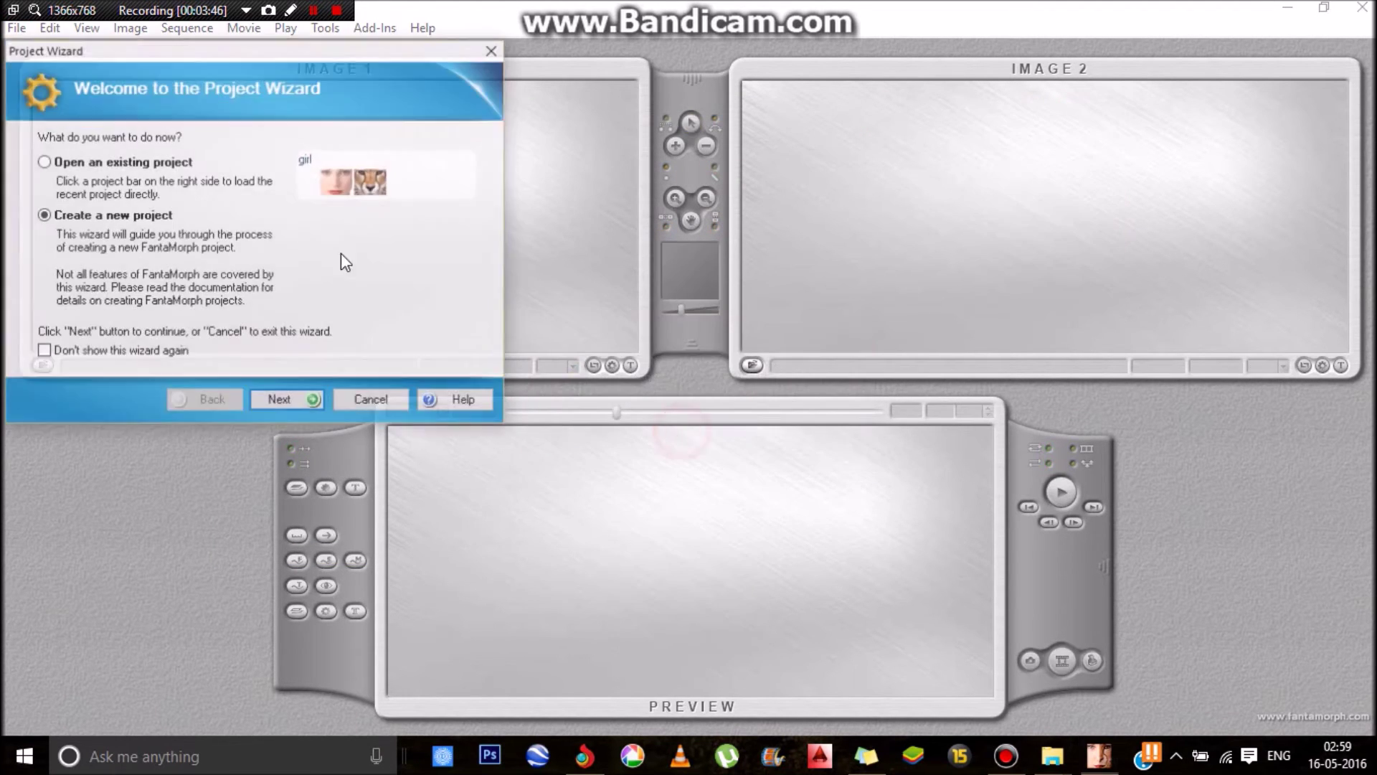
pyautogui.click(311, 399)
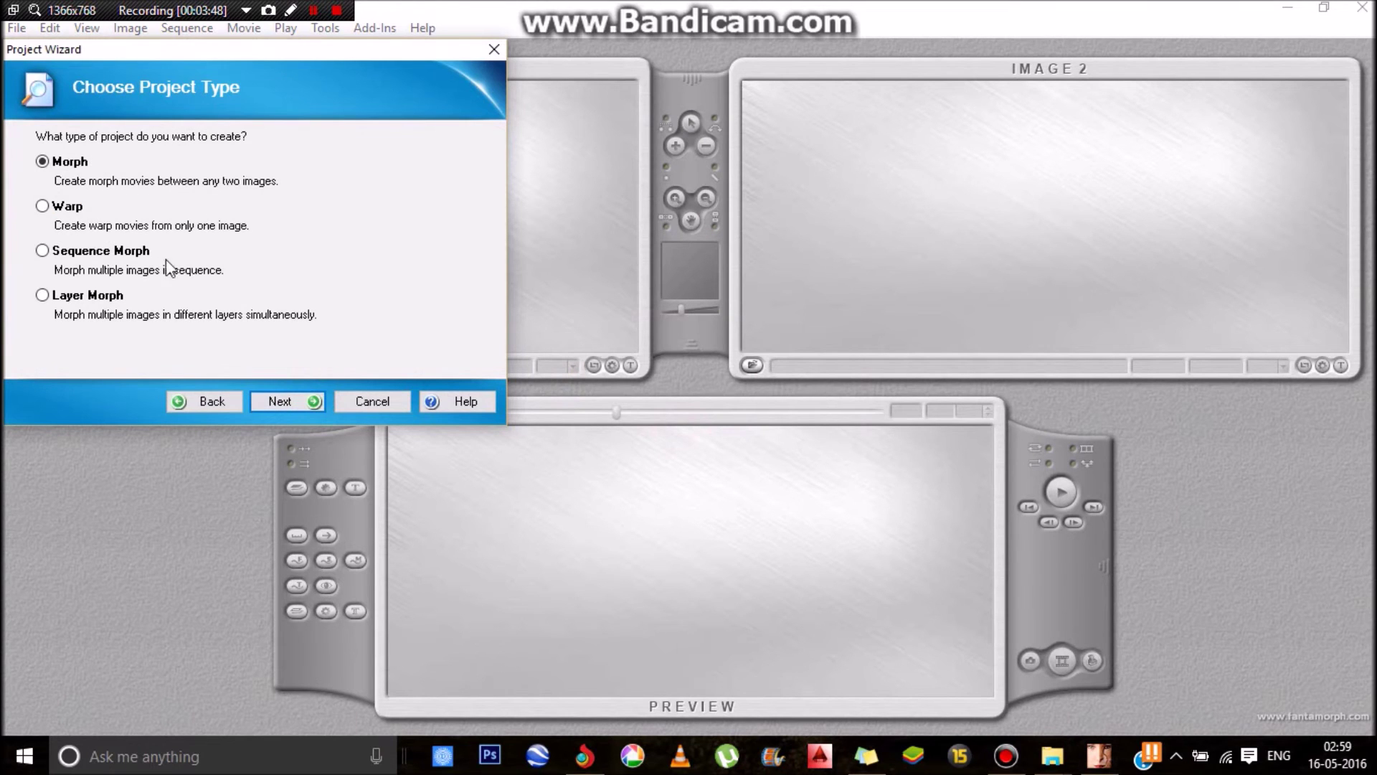
pyautogui.click(276, 401)
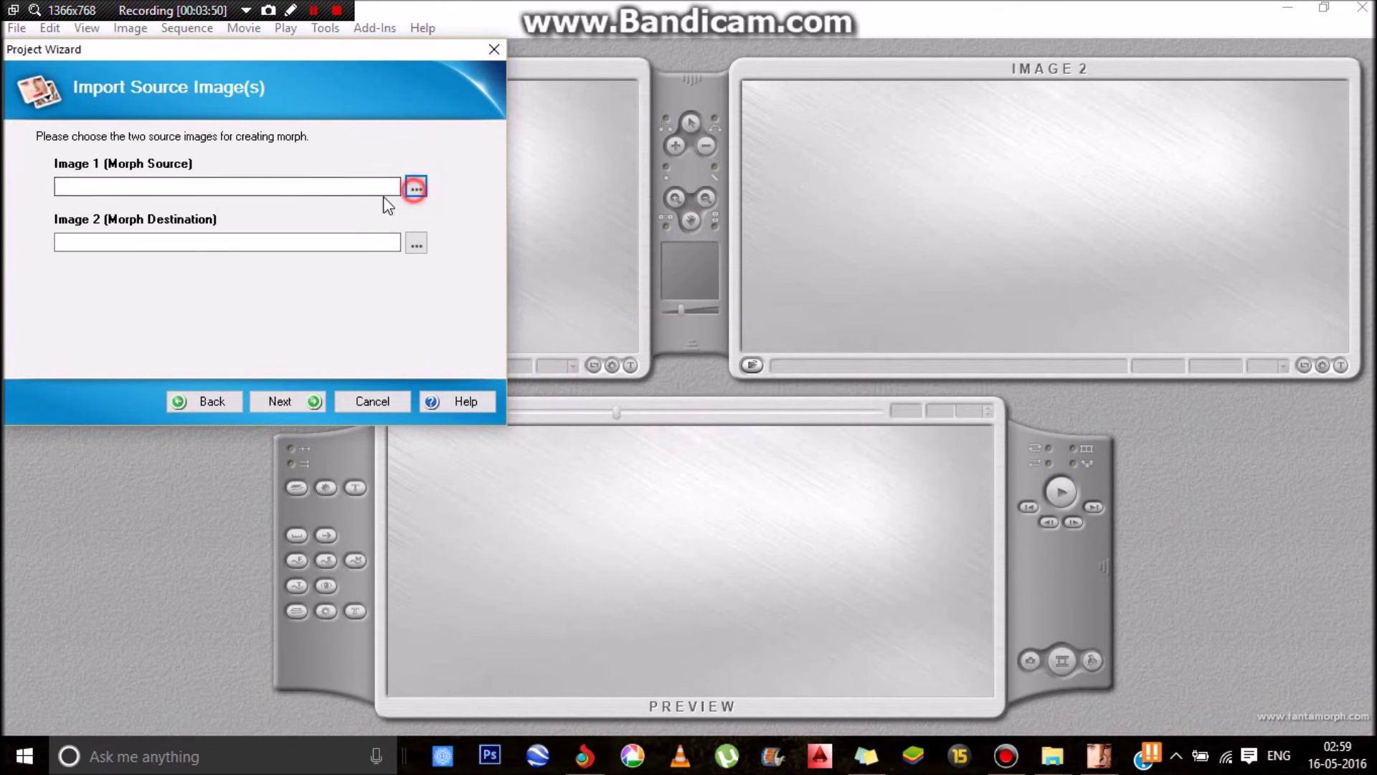
# Import face_PNG5660.png as Image 1 and morgan_freeman__48775.1396340733.1280.1280.jpg as Image 2
pyautogui.click(412, 185)
pyautogui.doubleClick(270, 185)
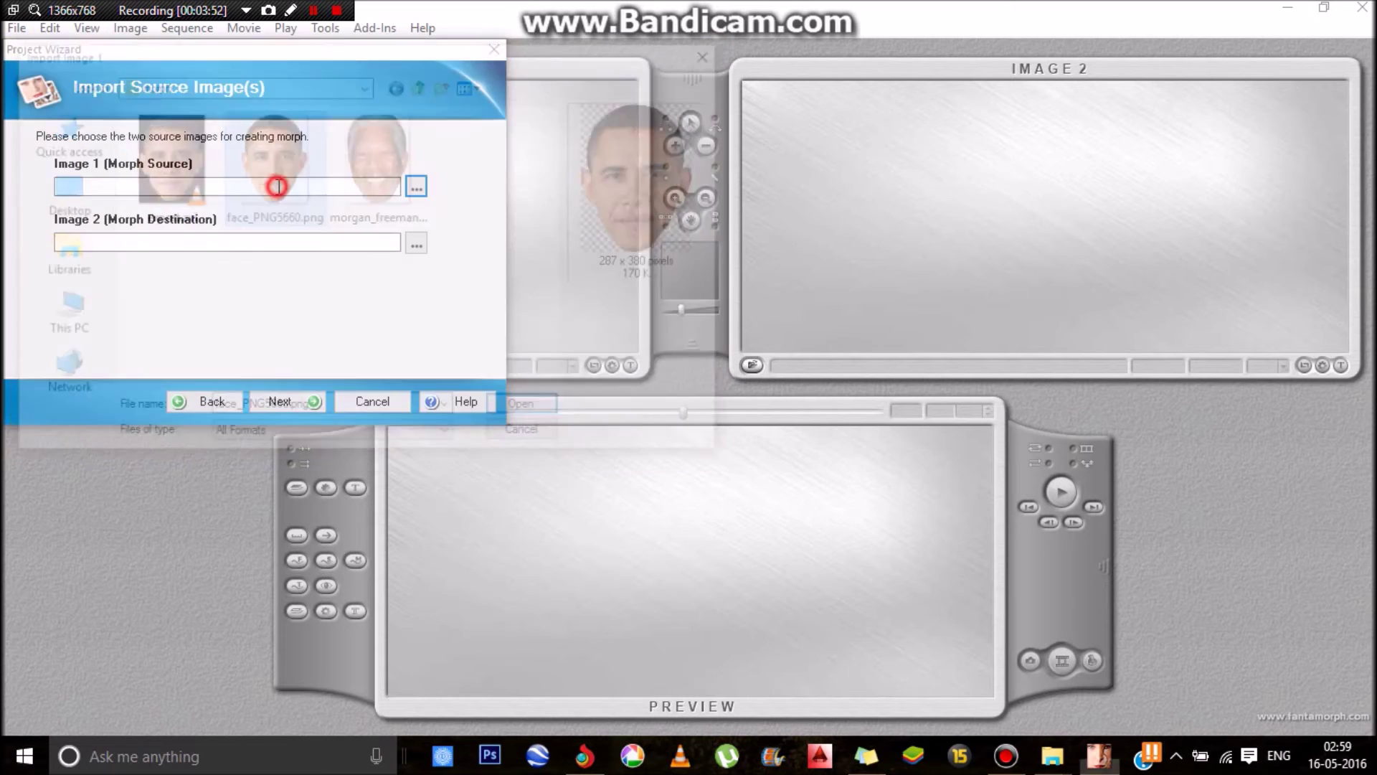
pyautogui.click(416, 244)
pyautogui.click(376, 165)
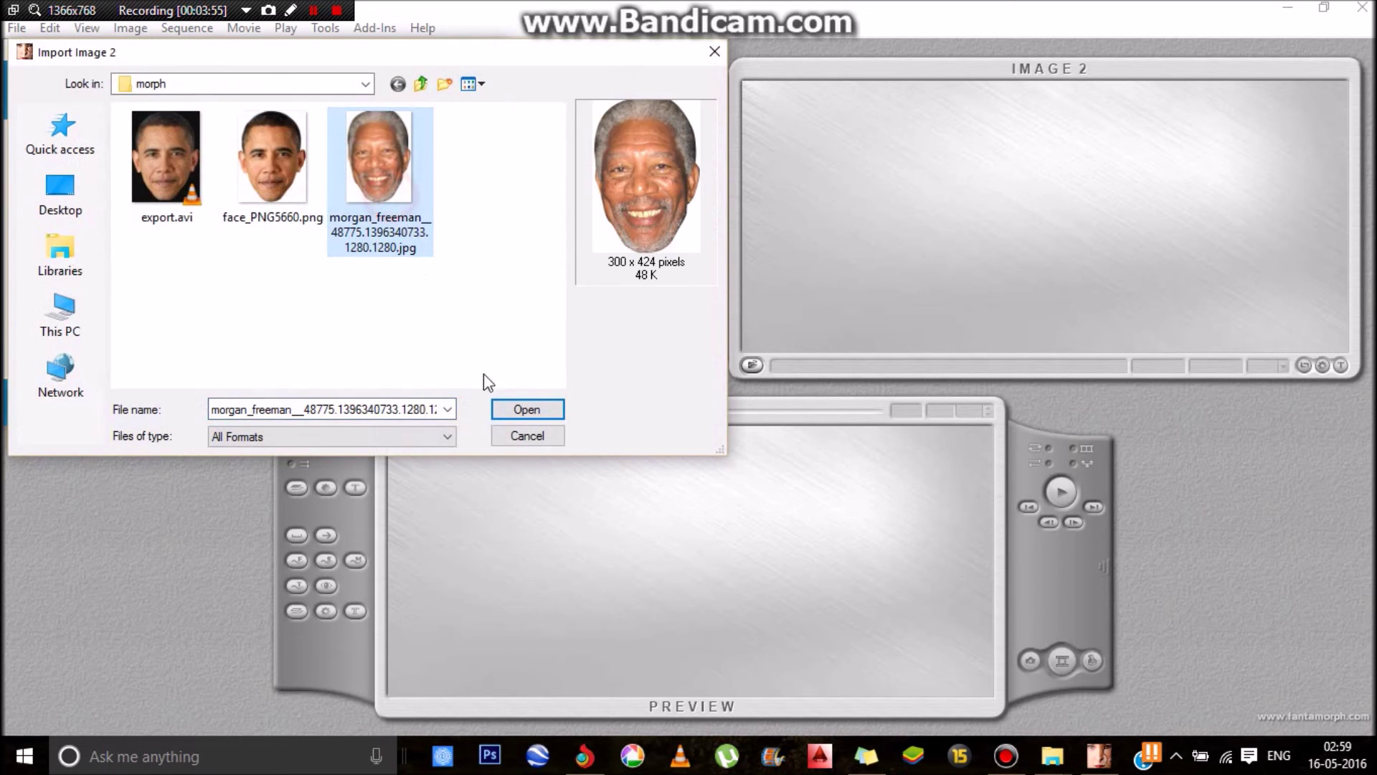
pyautogui.click(515, 404)
# Keep the movie size of 287 x 380 and length of 15 frames, and continue without effects, filter or caption
pyautogui.click(311, 407)
pyautogui.click(285, 402)
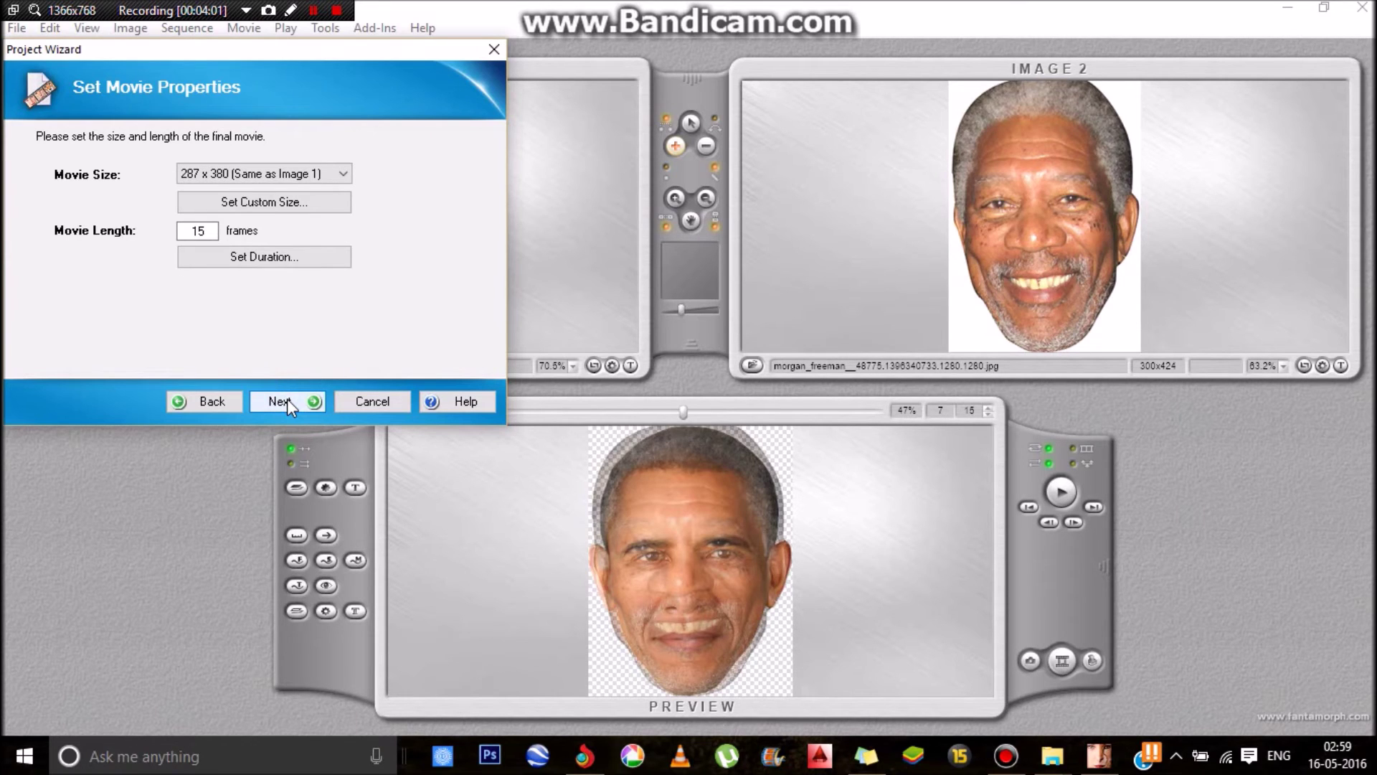
pyautogui.click(287, 399)
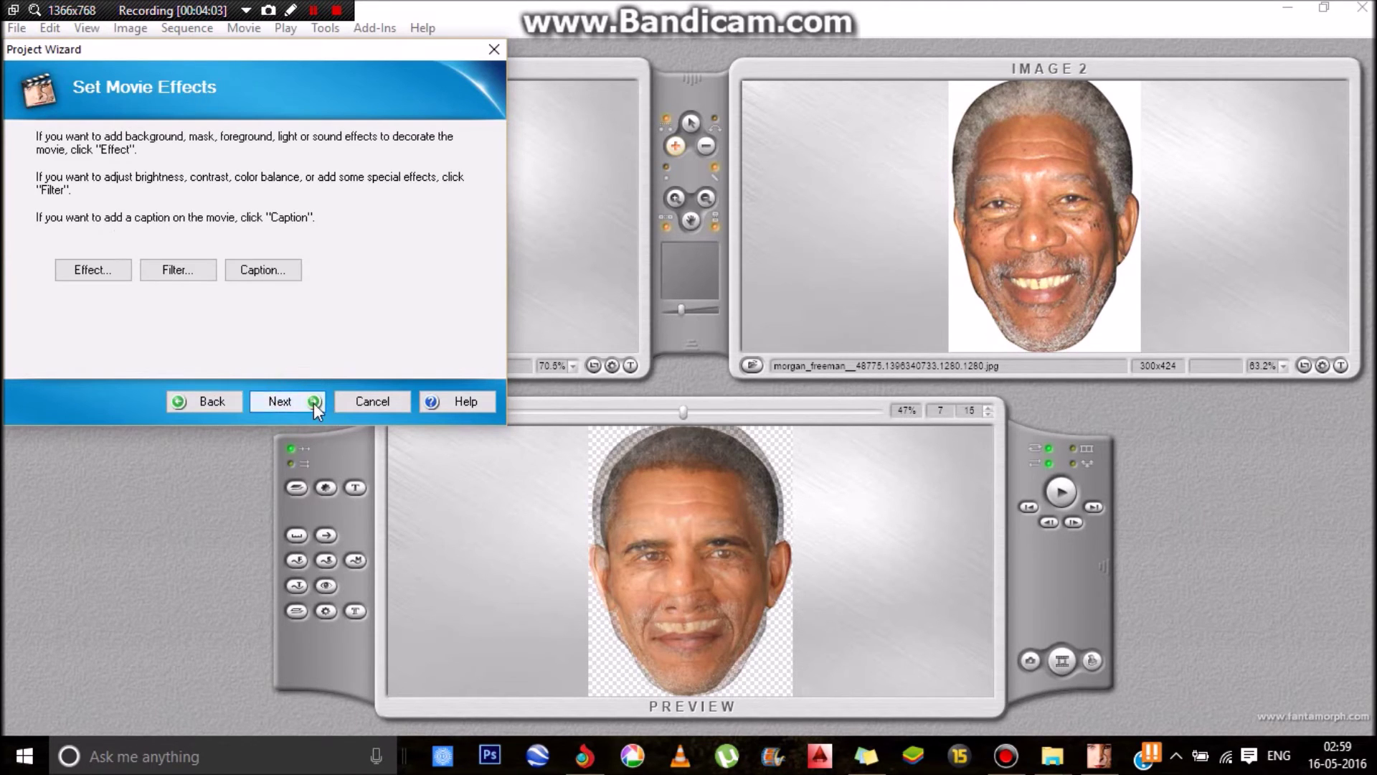
pyautogui.click(313, 402)
# Open the Face Locator and nudge the key dot at the outer corner of the eye beside the nose's open outline in Image 1
pyautogui.click(403, 265)
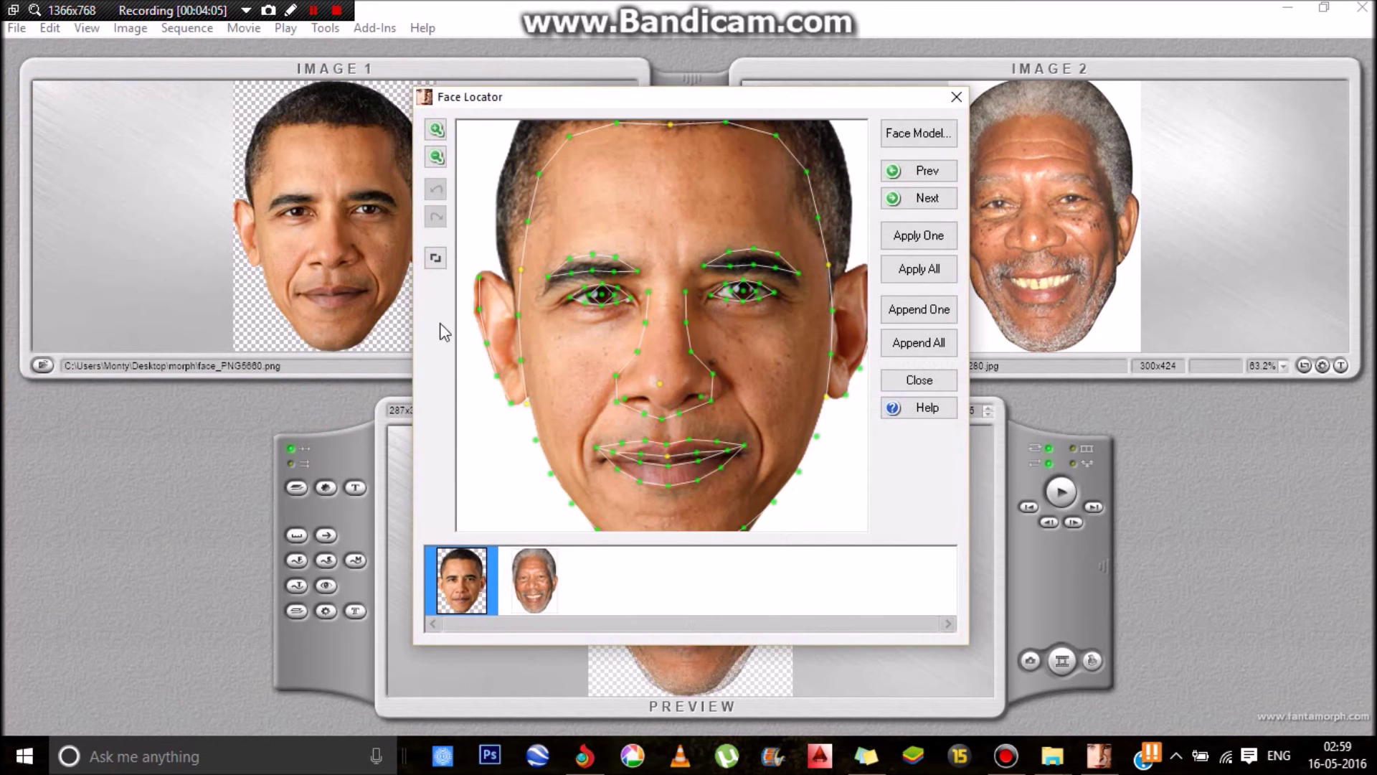
pyautogui.click(647, 270)
pyautogui.moveTo(774, 293); pyautogui.dragTo(779, 295)
pyautogui.click(435, 257)
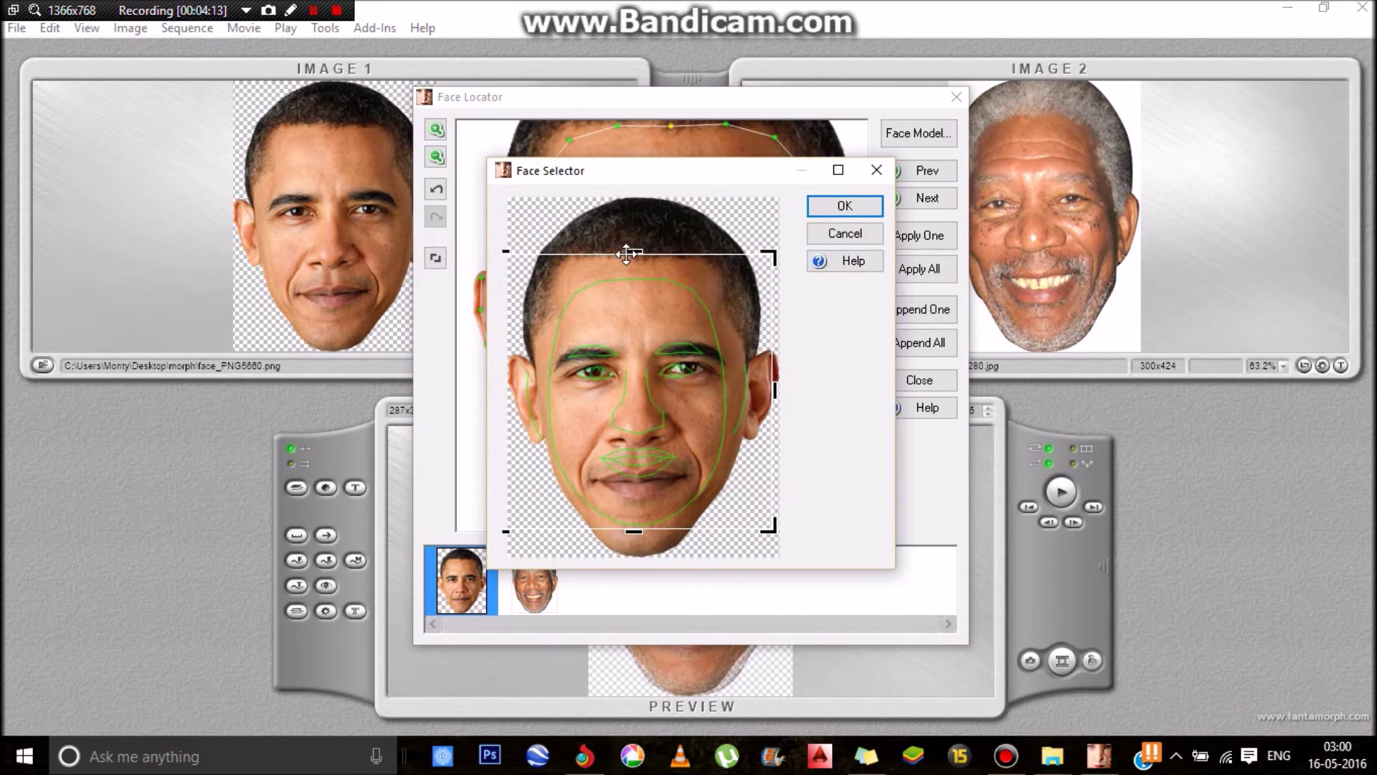
pyautogui.click(876, 243)
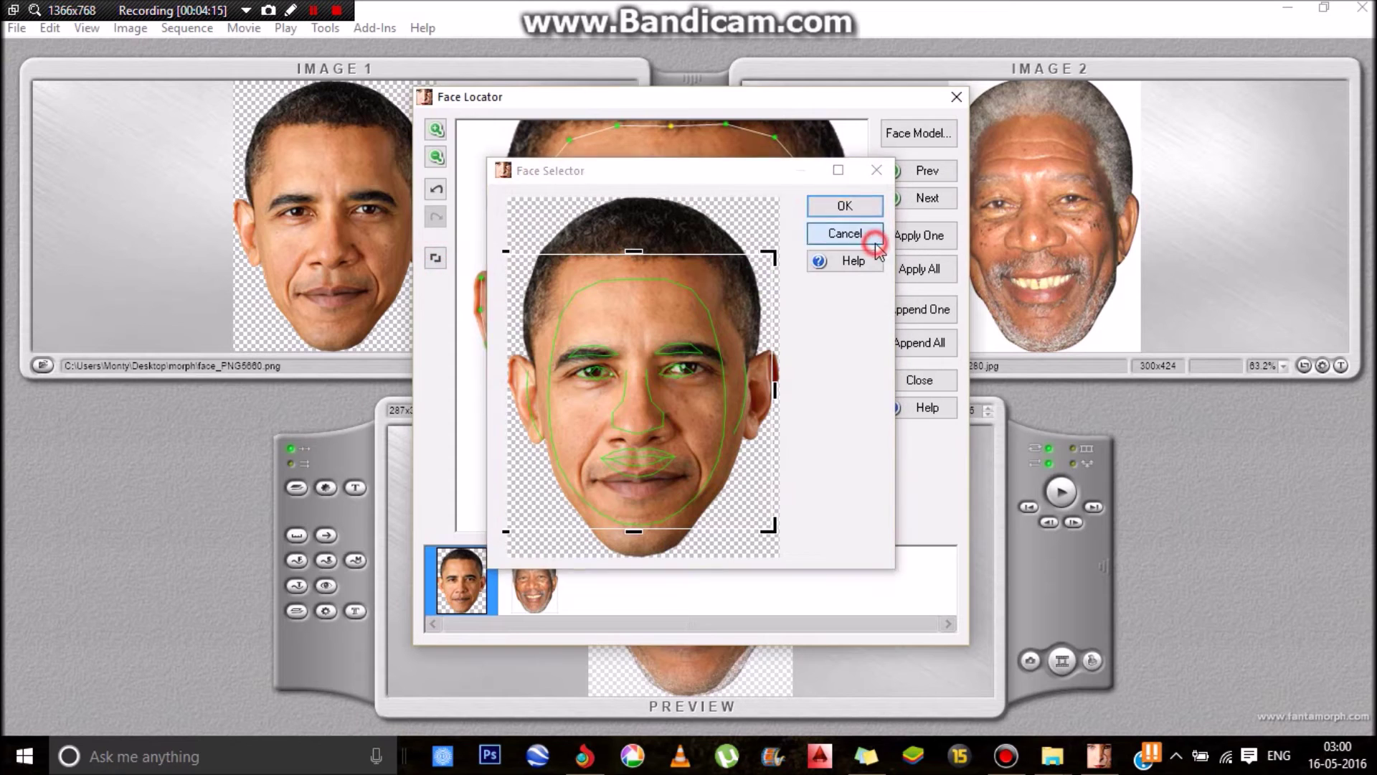
pyautogui.click(442, 259)
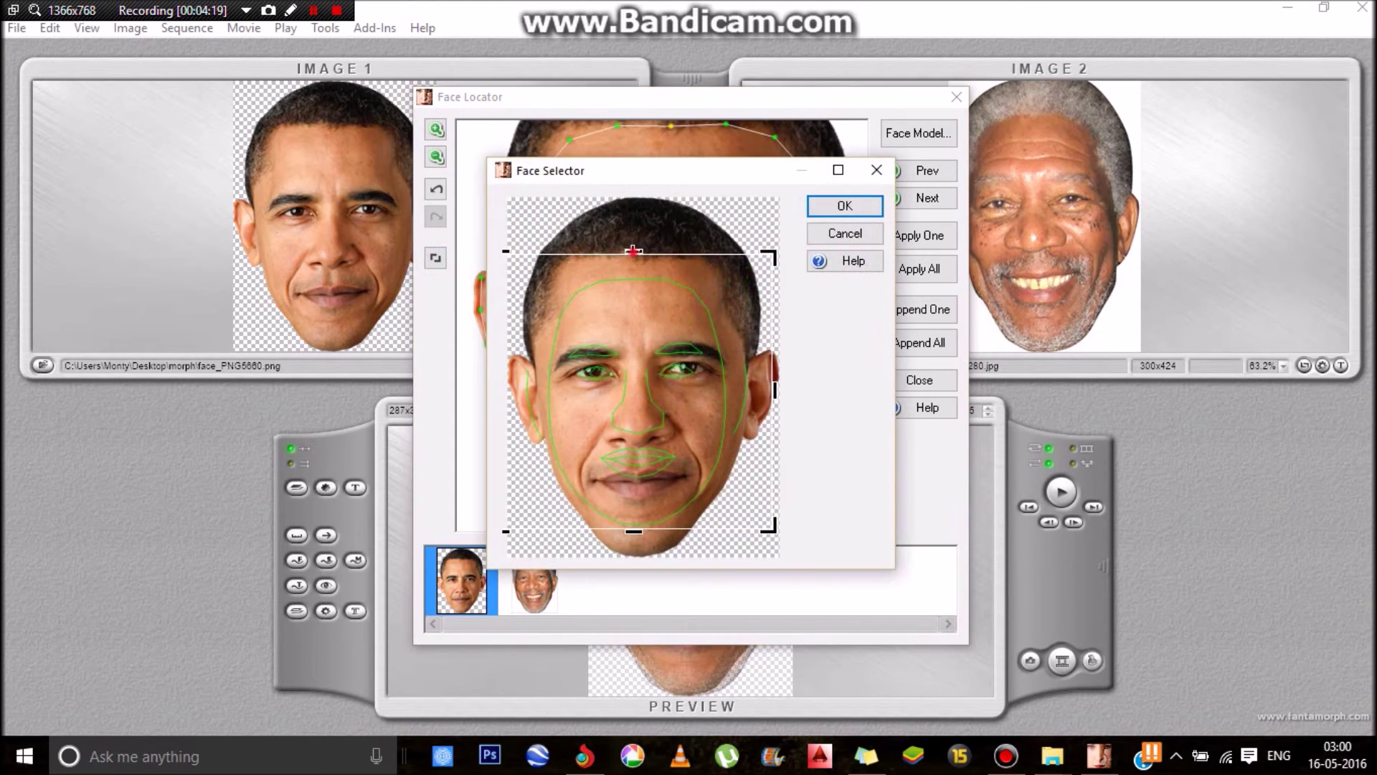
pyautogui.moveTo(651, 307); pyautogui.dragTo(658, 265)
pyautogui.moveTo(648, 451); pyautogui.dragTo(645, 538)
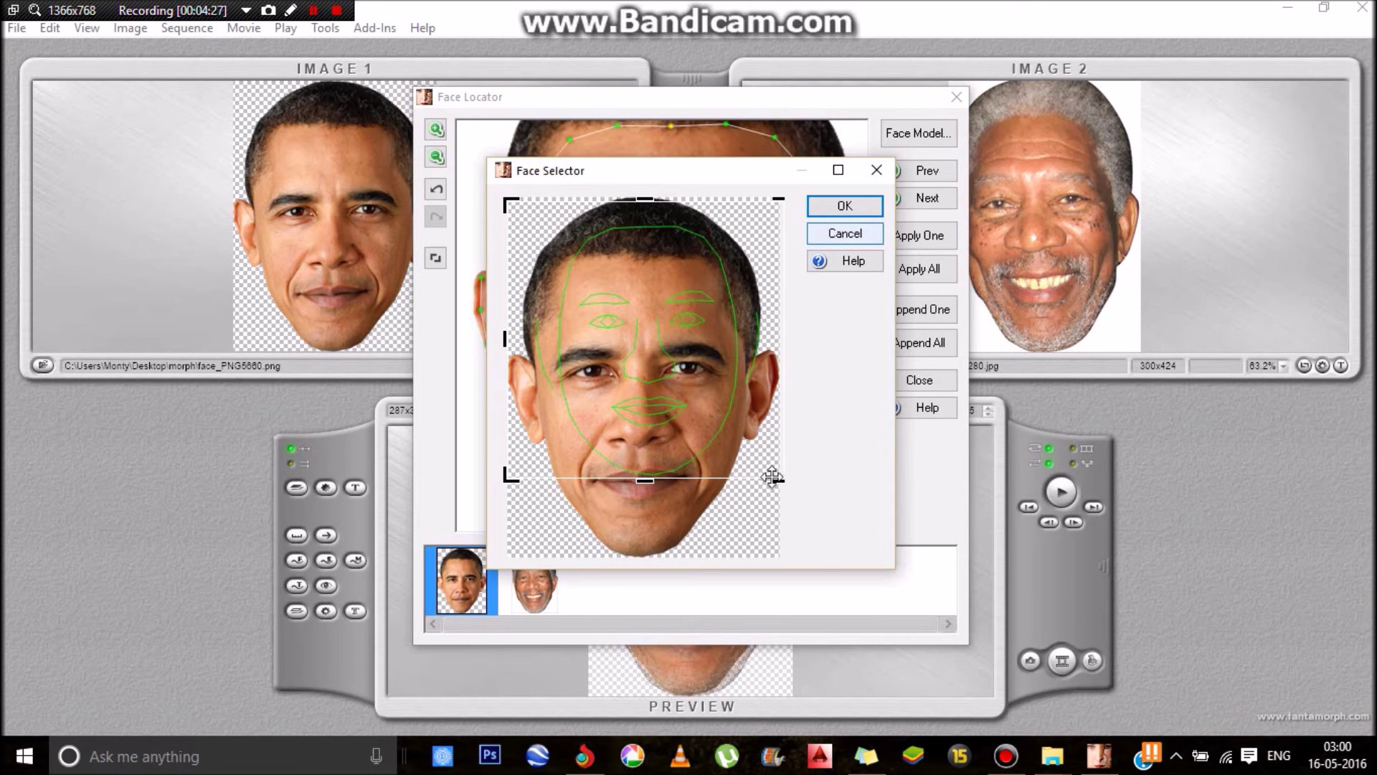
pyautogui.moveTo(779, 479)
pyautogui.mouseDown()
pyautogui.moveTo(732, 431)
pyautogui.moveTo(782, 473)
pyautogui.mouseUp()
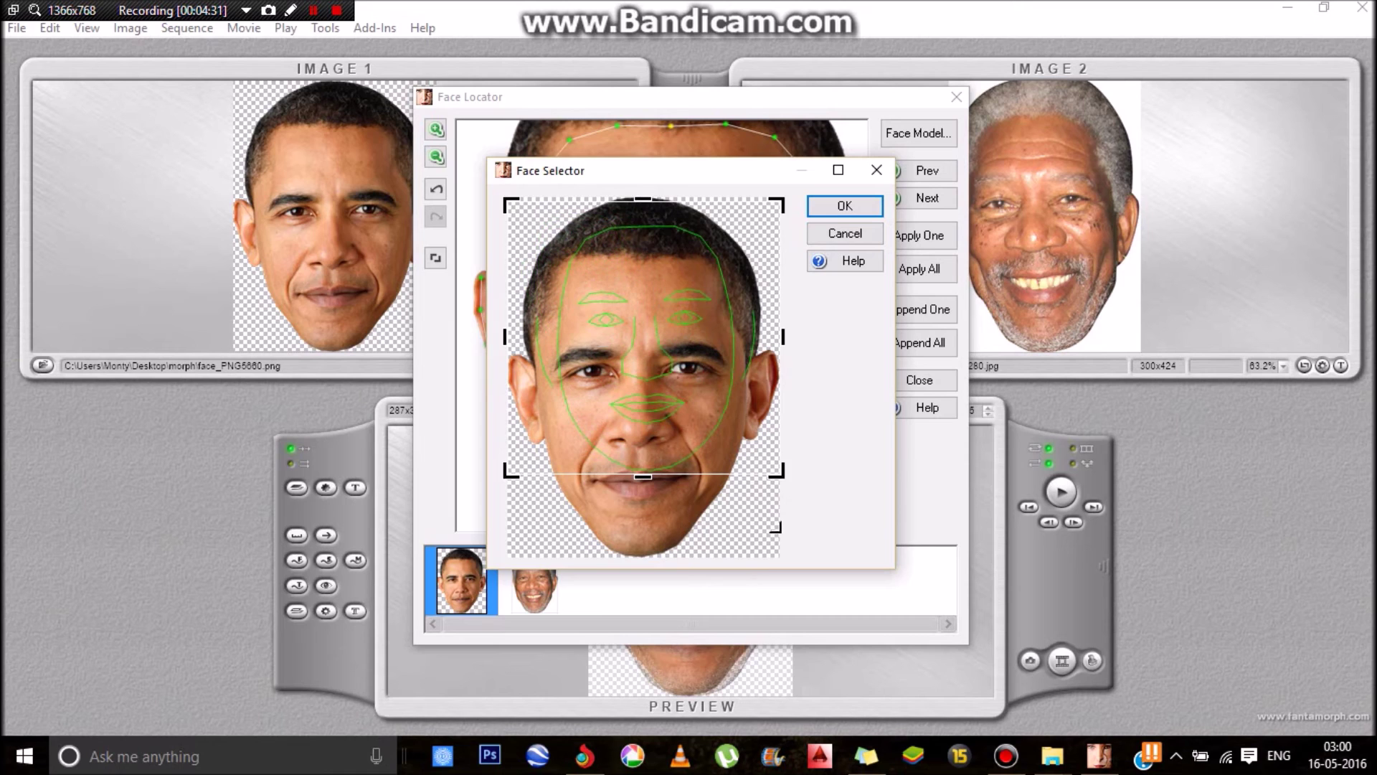
pyautogui.click(845, 233)
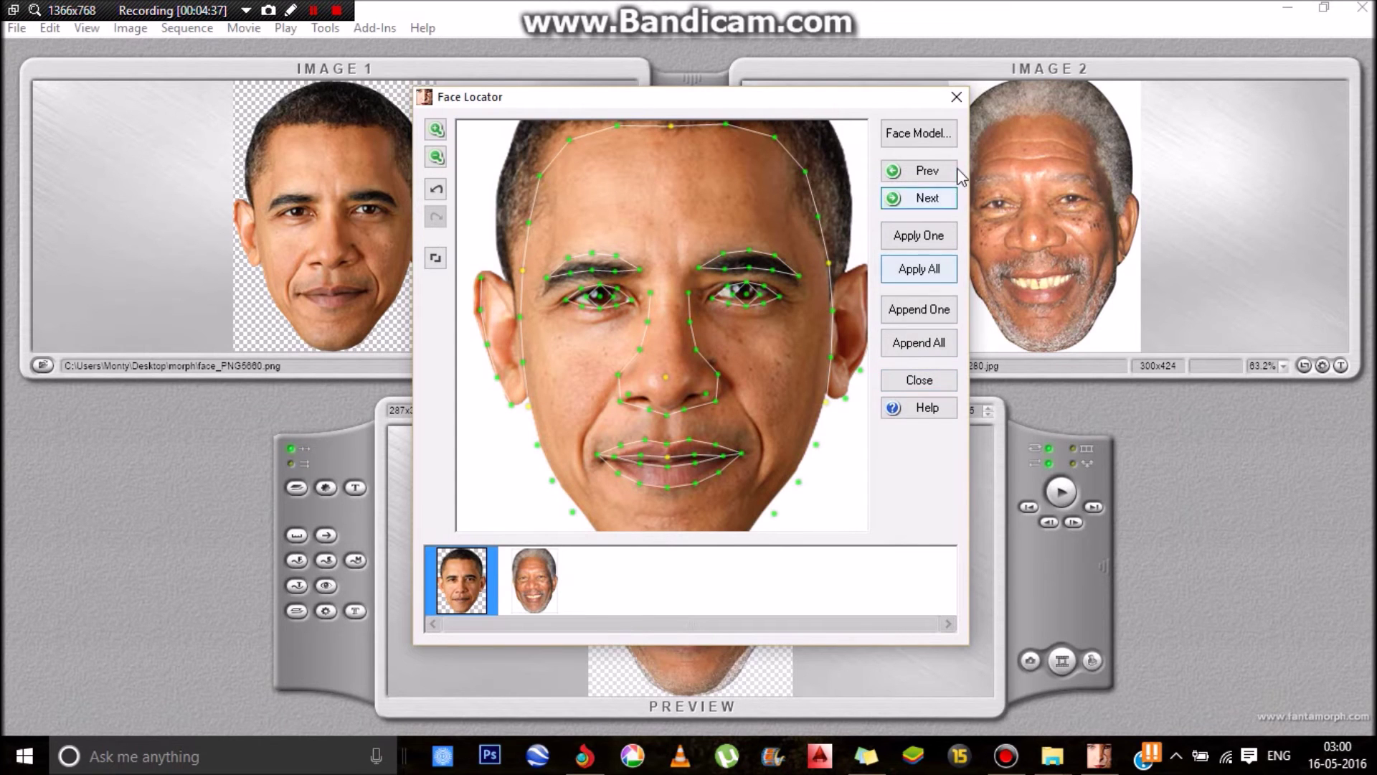
# Open the Face Model settings, cancel them, and close the Face Locator without applying its key dots
pyautogui.click(918, 134)
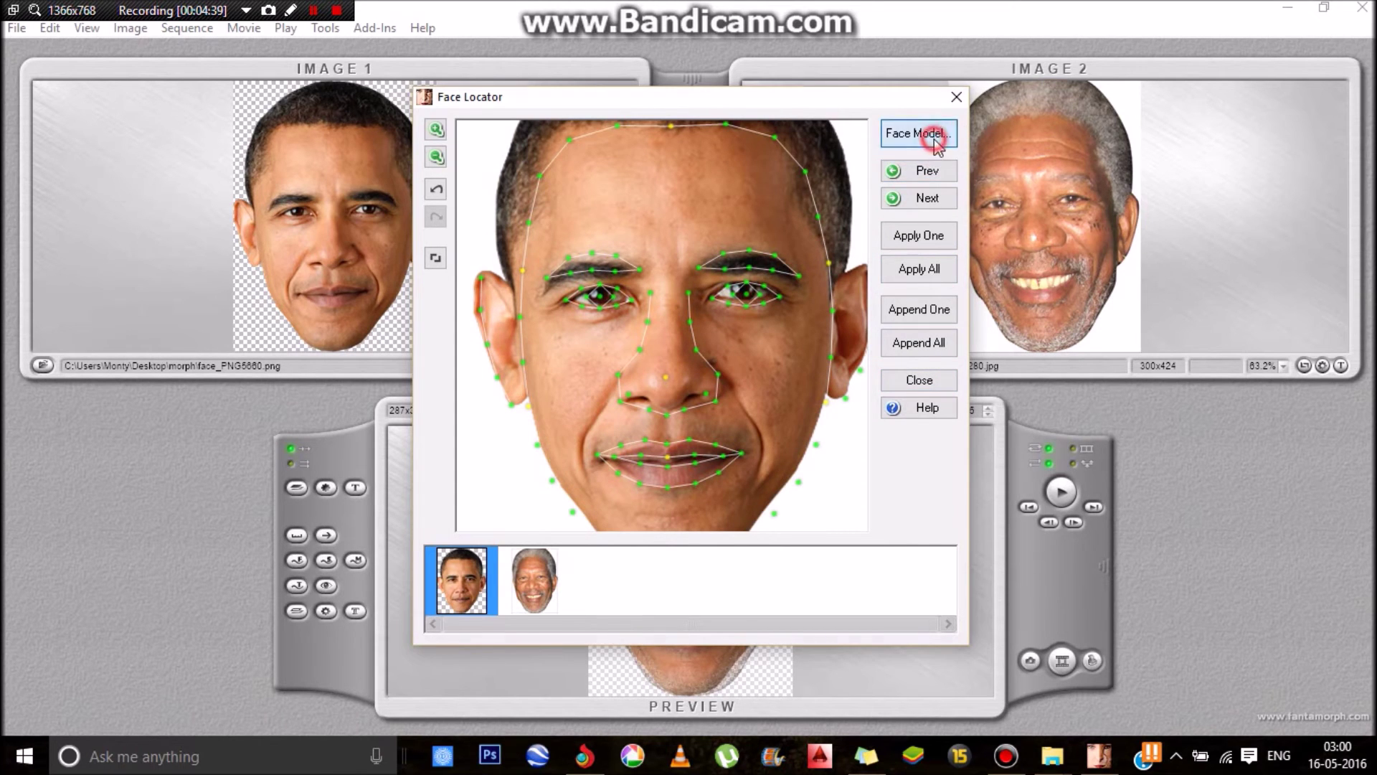
pyautogui.click(956, 598)
pyautogui.click(923, 379)
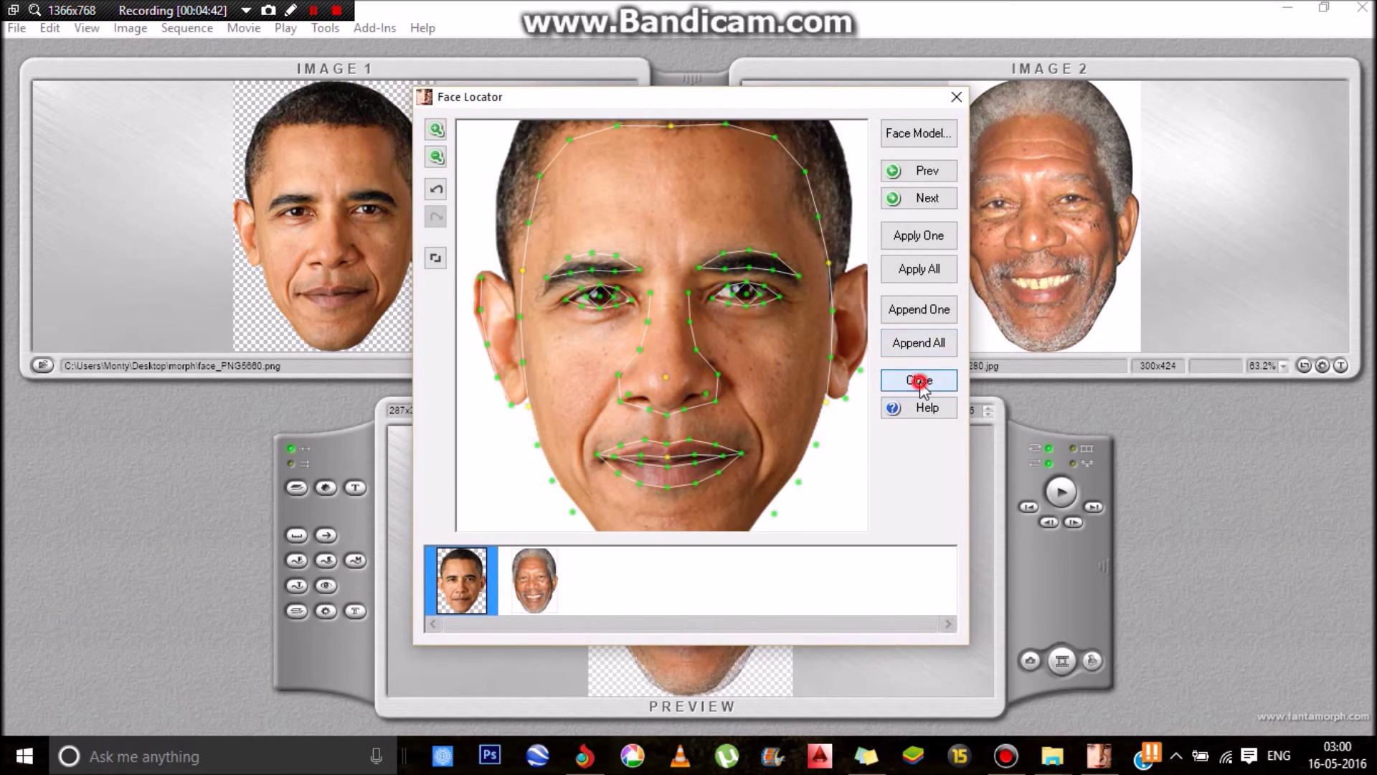
# Extend the crop area of Image 1 beyond the picture on all sides to 338 x 401
pyautogui.click(602, 372)
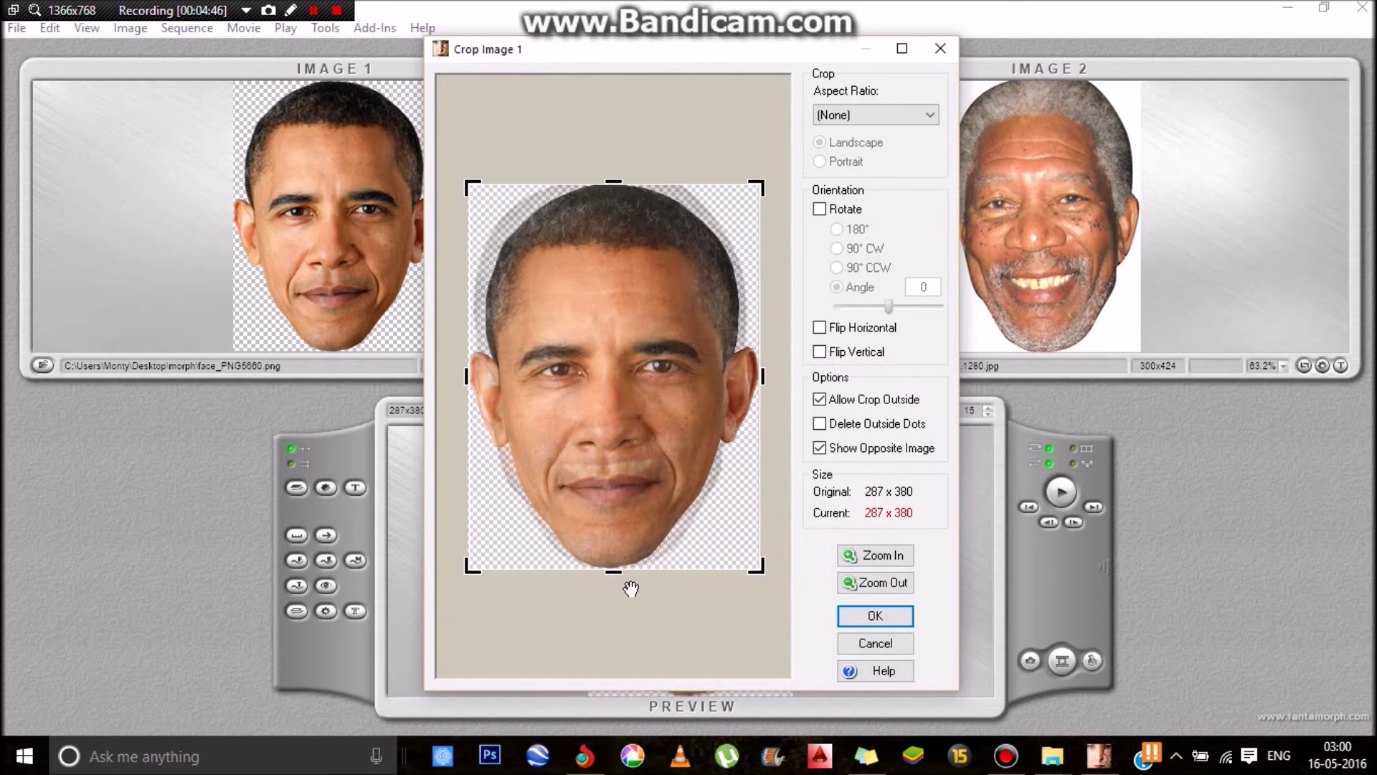
pyautogui.moveTo(614, 574); pyautogui.dragTo(614, 591)
pyautogui.moveTo(470, 386)
pyautogui.mouseDown()
pyautogui.moveTo(445, 378)
pyautogui.moveTo(458, 380)
pyautogui.mouseUp()
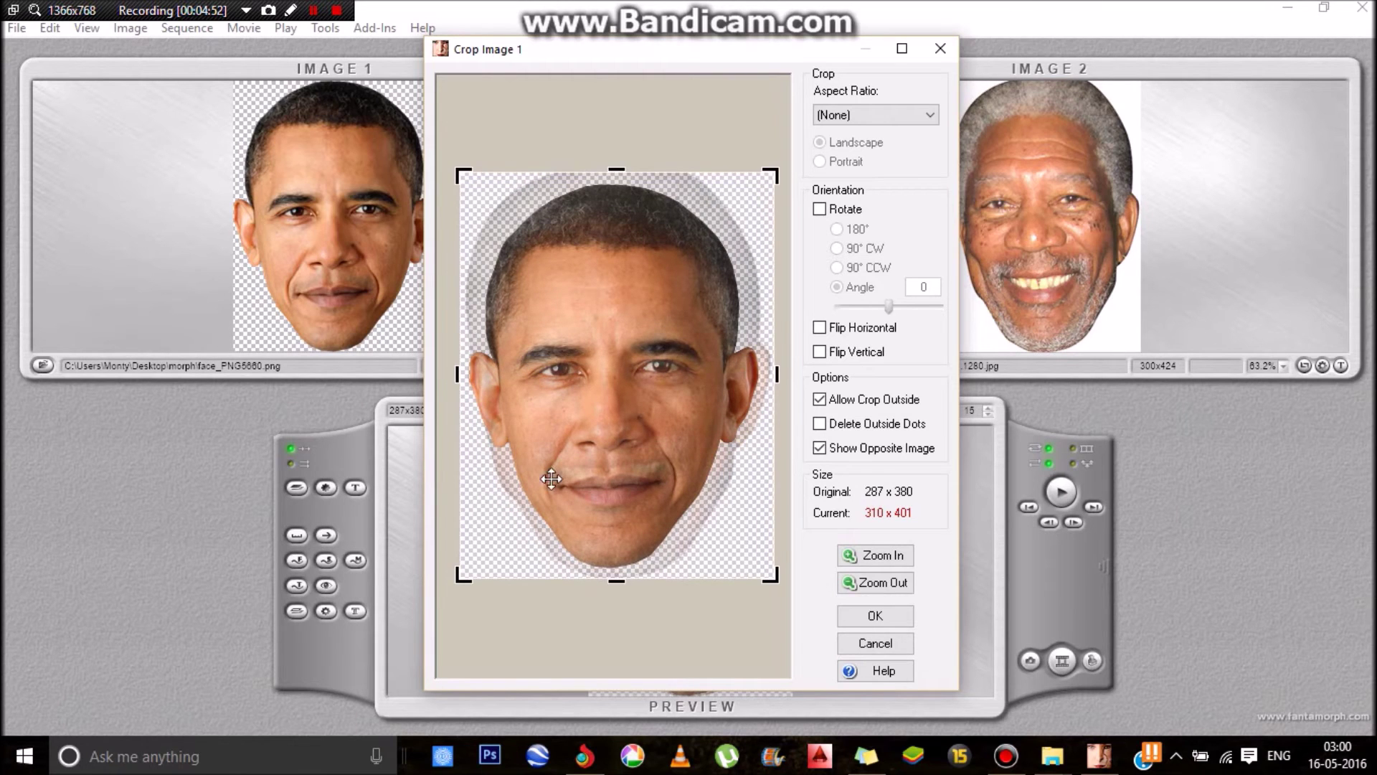
pyautogui.moveTo(468, 370); pyautogui.dragTo(440, 373)
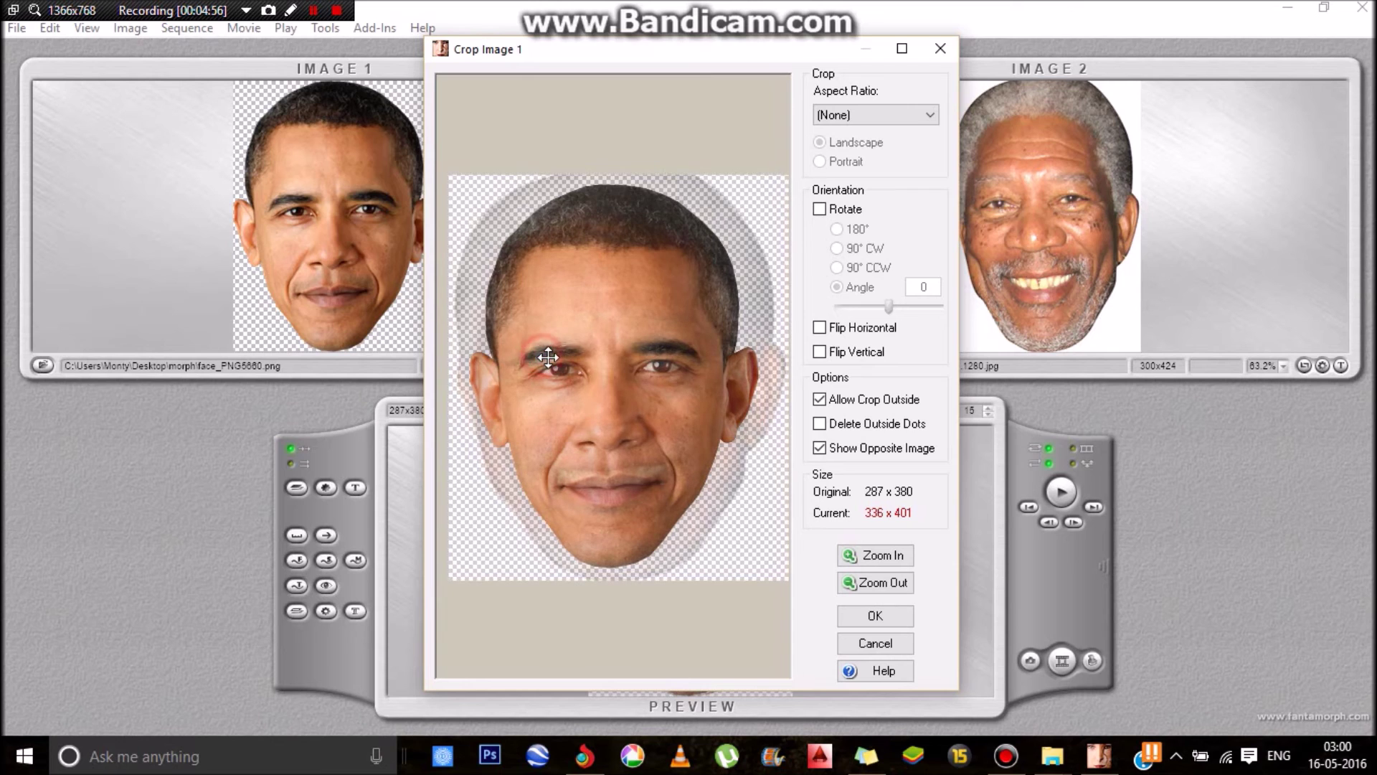
pyautogui.moveTo(446, 375); pyautogui.dragTo(443, 376)
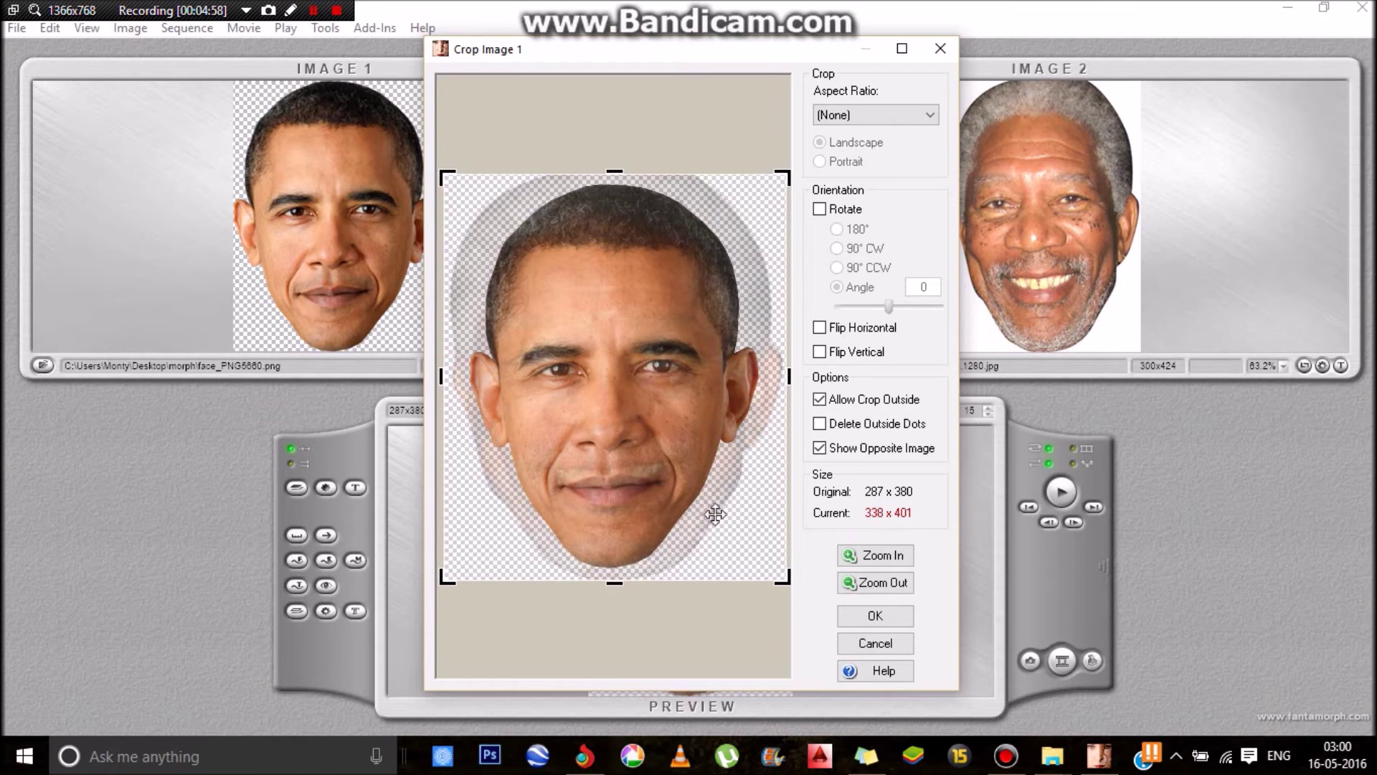
pyautogui.click(875, 617)
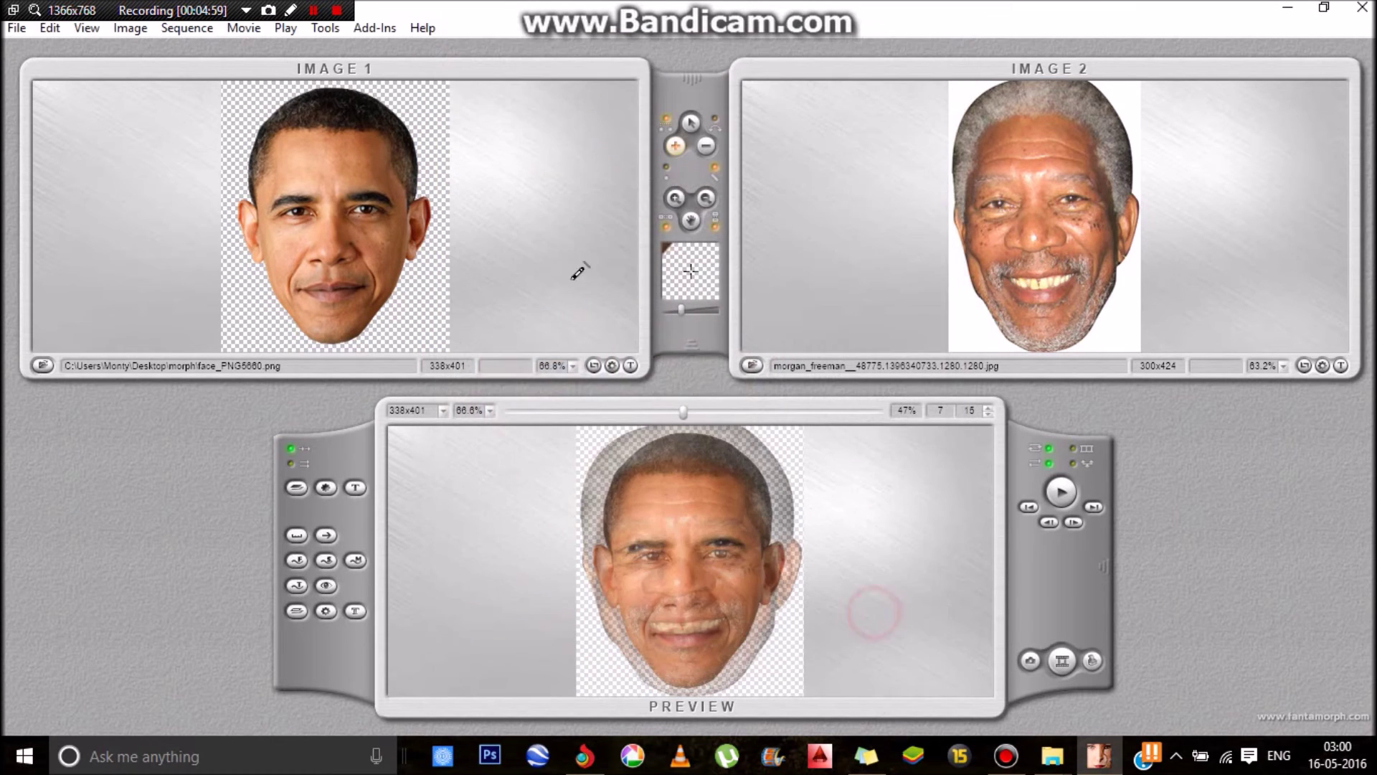
pyautogui.click(17, 28)
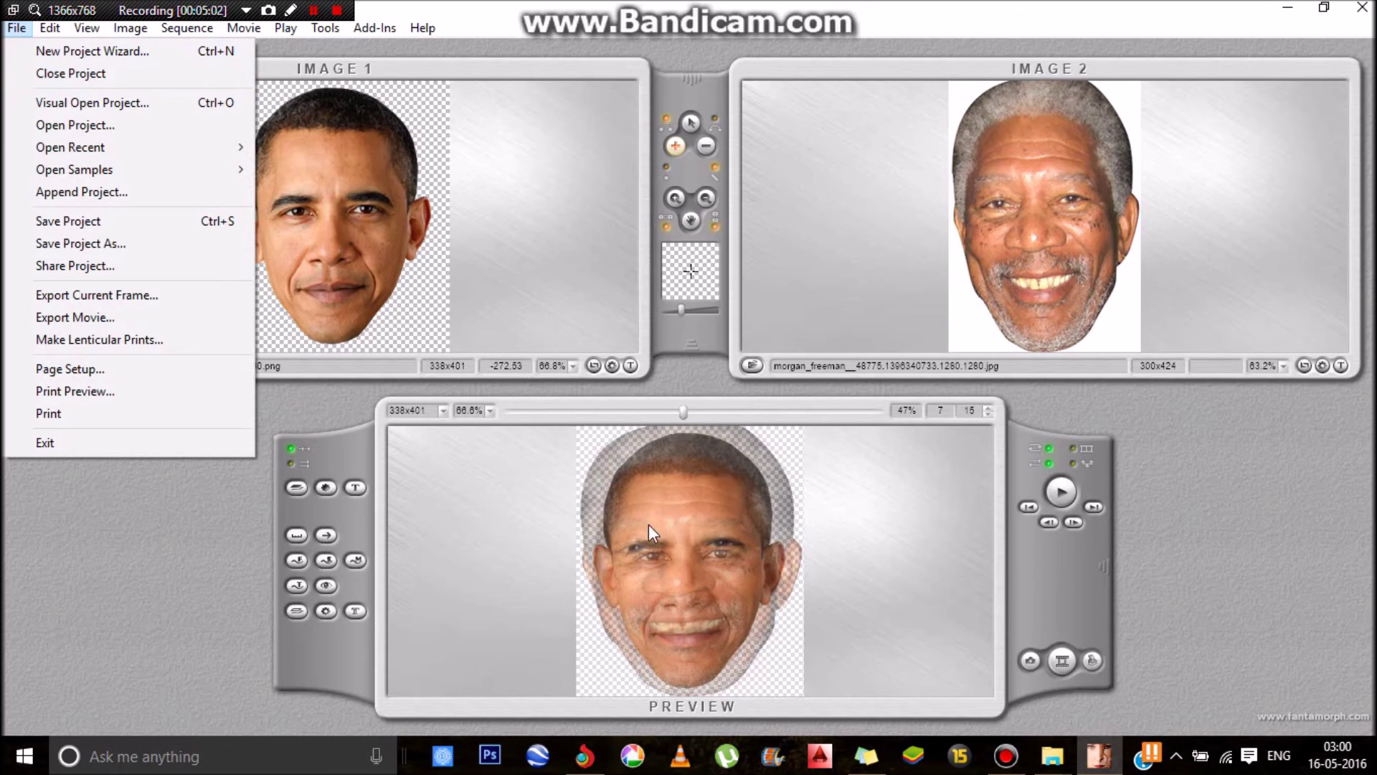
pyautogui.click(584, 370)
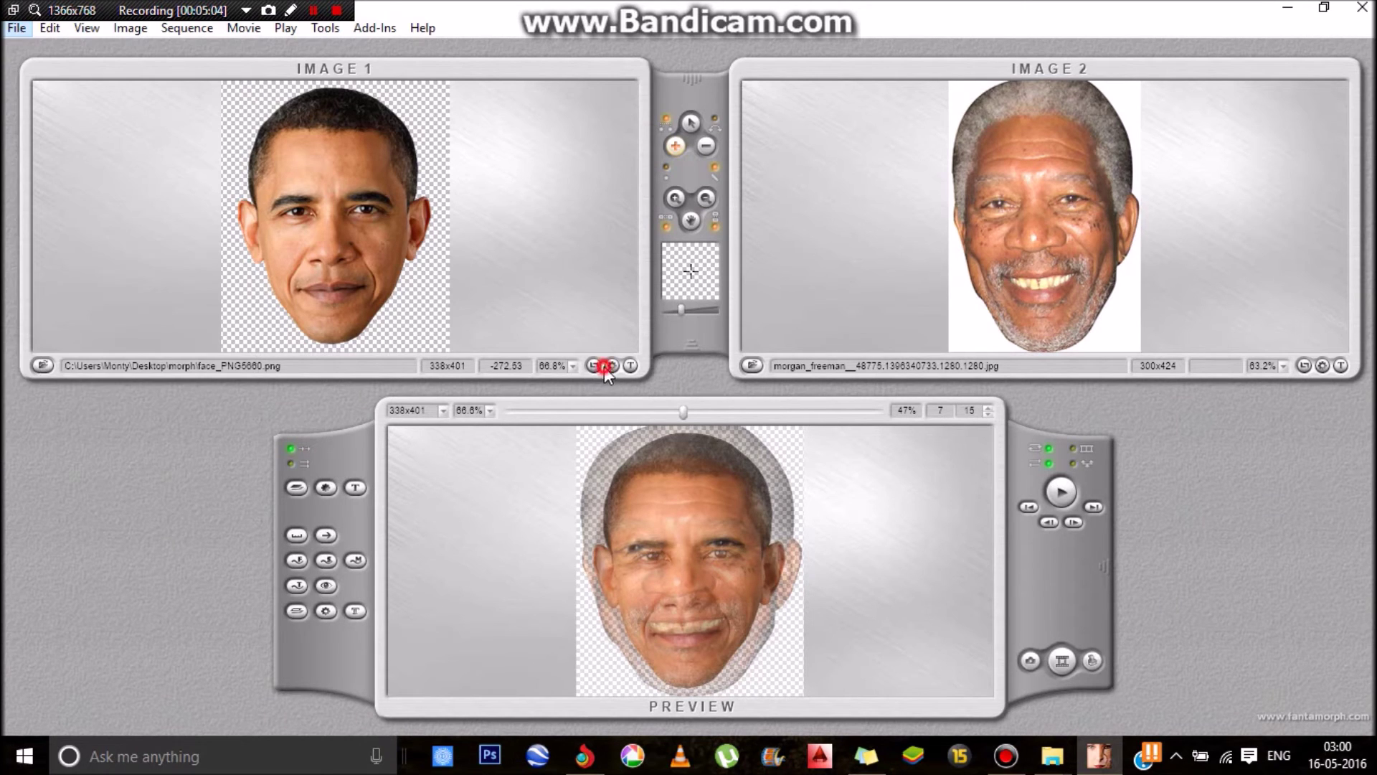
pyautogui.click(608, 366)
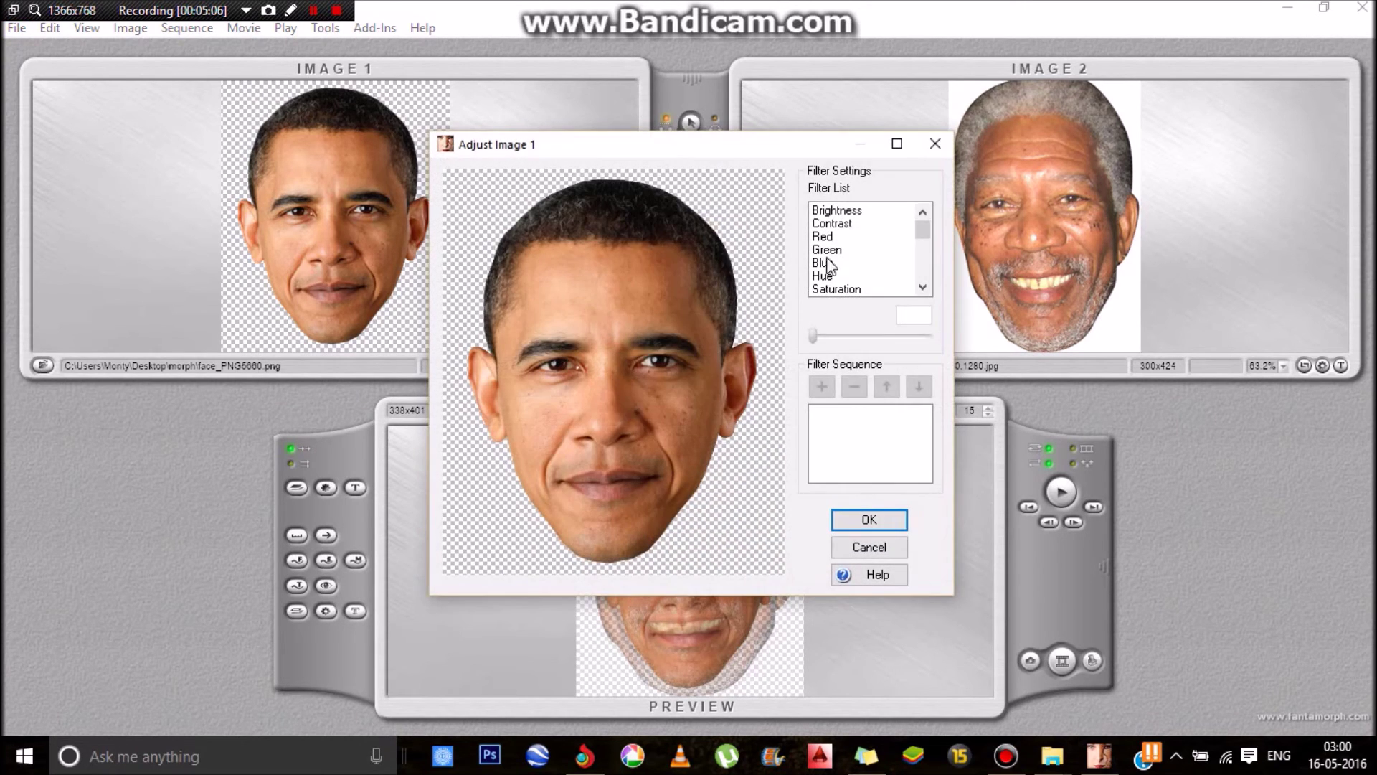
pyautogui.click(870, 547)
# Start a new Morph project with the Project Wizard, discarding the changes to new.fmp
pyautogui.click(17, 28)
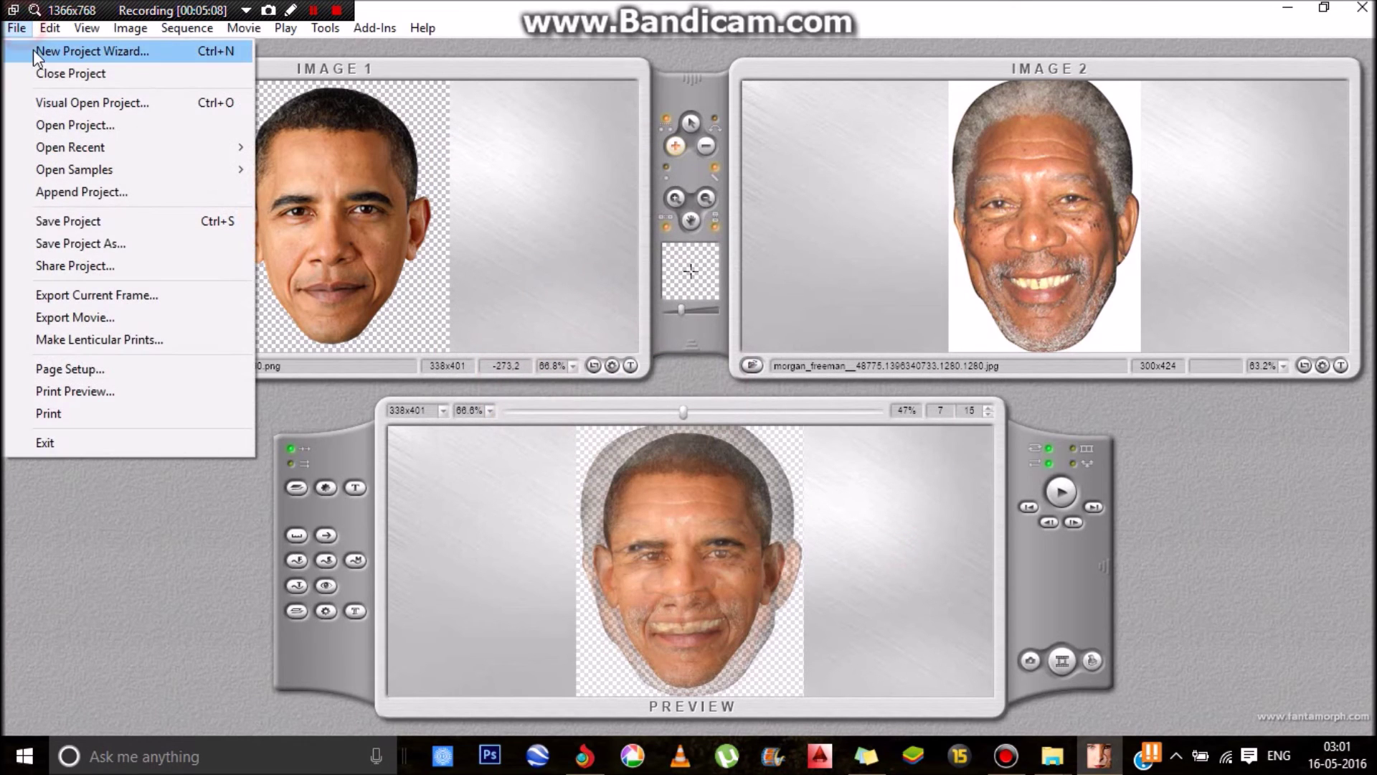
pyautogui.click(47, 51)
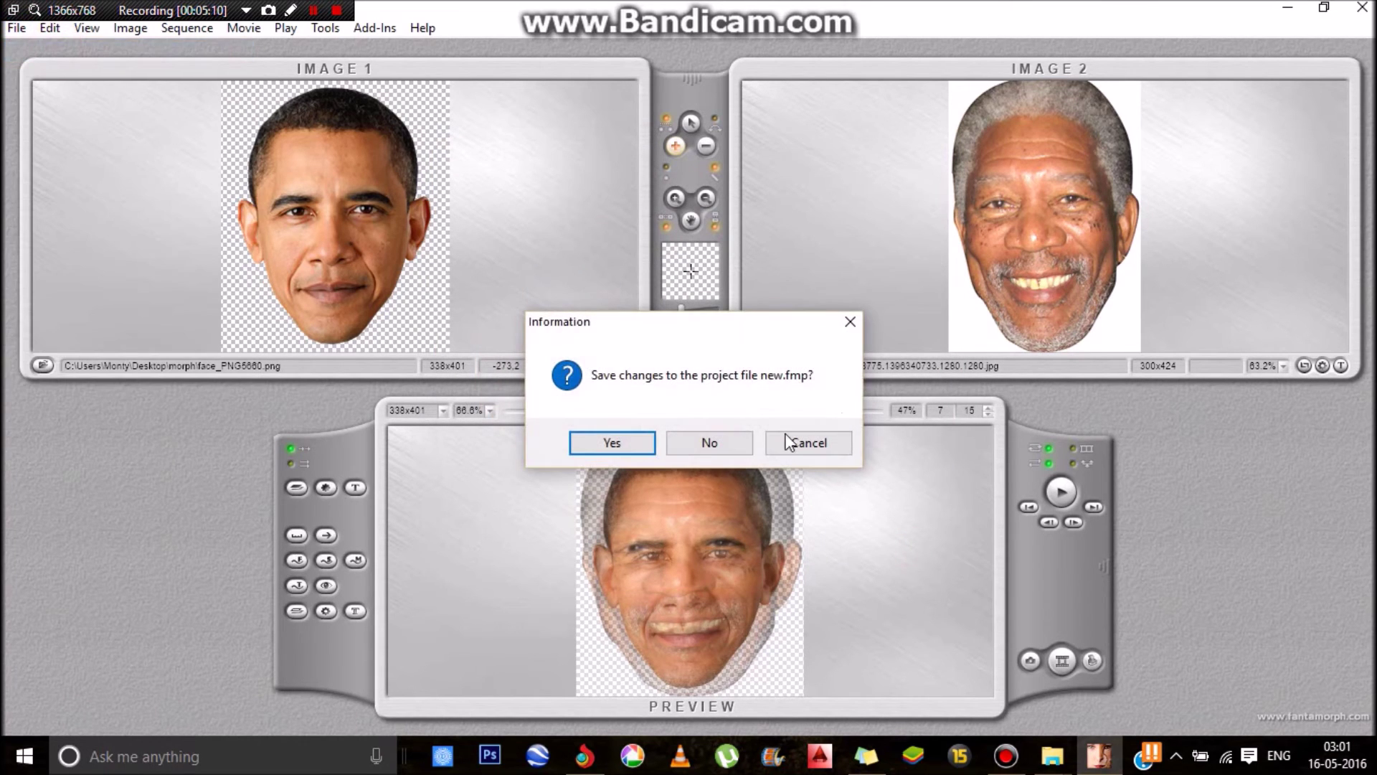
pyautogui.click(719, 451)
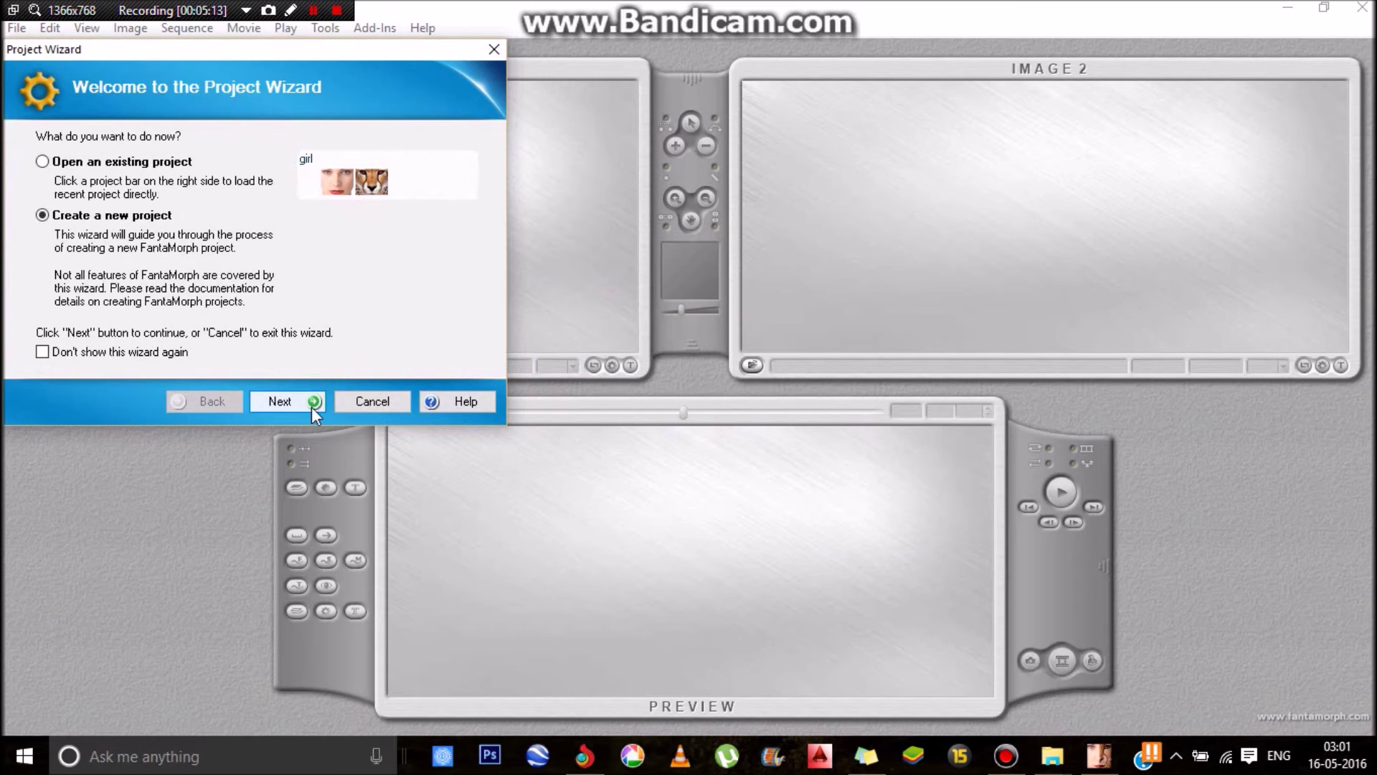
pyautogui.click(307, 404)
pyautogui.click(298, 396)
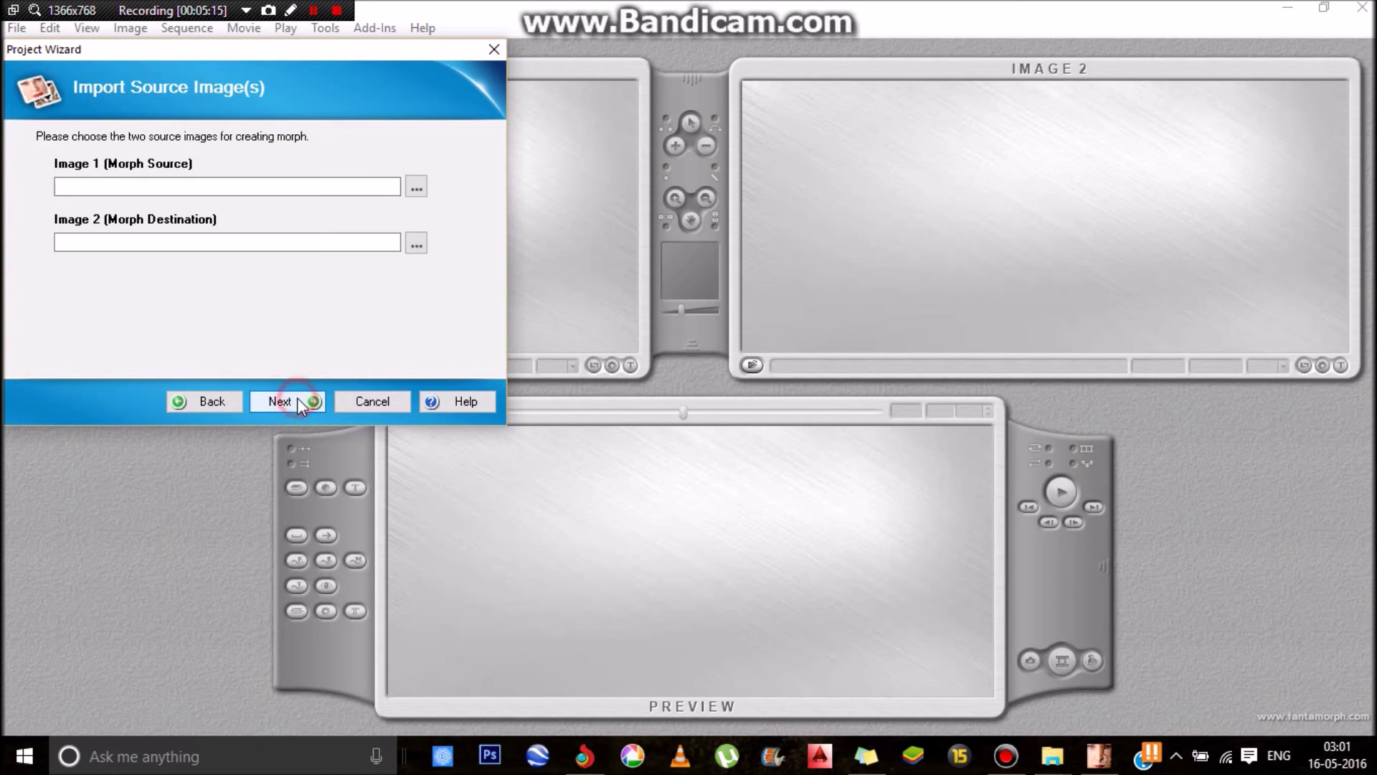
# Import face_PNG5660.png as Image 1 and morgan_freeman__48775.1396340733.1280.1280.jpg as Image 2
pyautogui.click(417, 186)
pyautogui.click(310, 149)
pyautogui.doubleClick(310, 149)
pyautogui.click(416, 242)
pyautogui.doubleClick(409, 165)
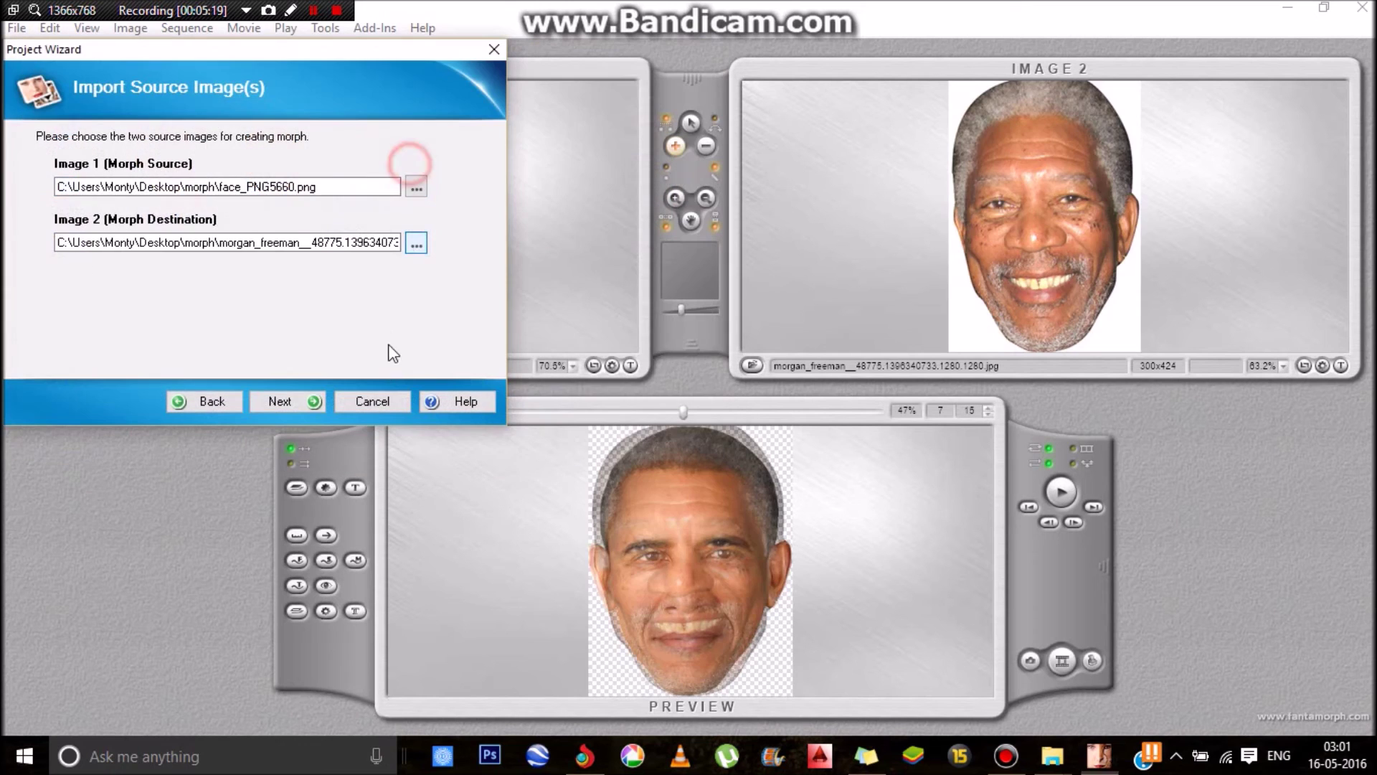
pyautogui.click(313, 402)
pyautogui.click(314, 400)
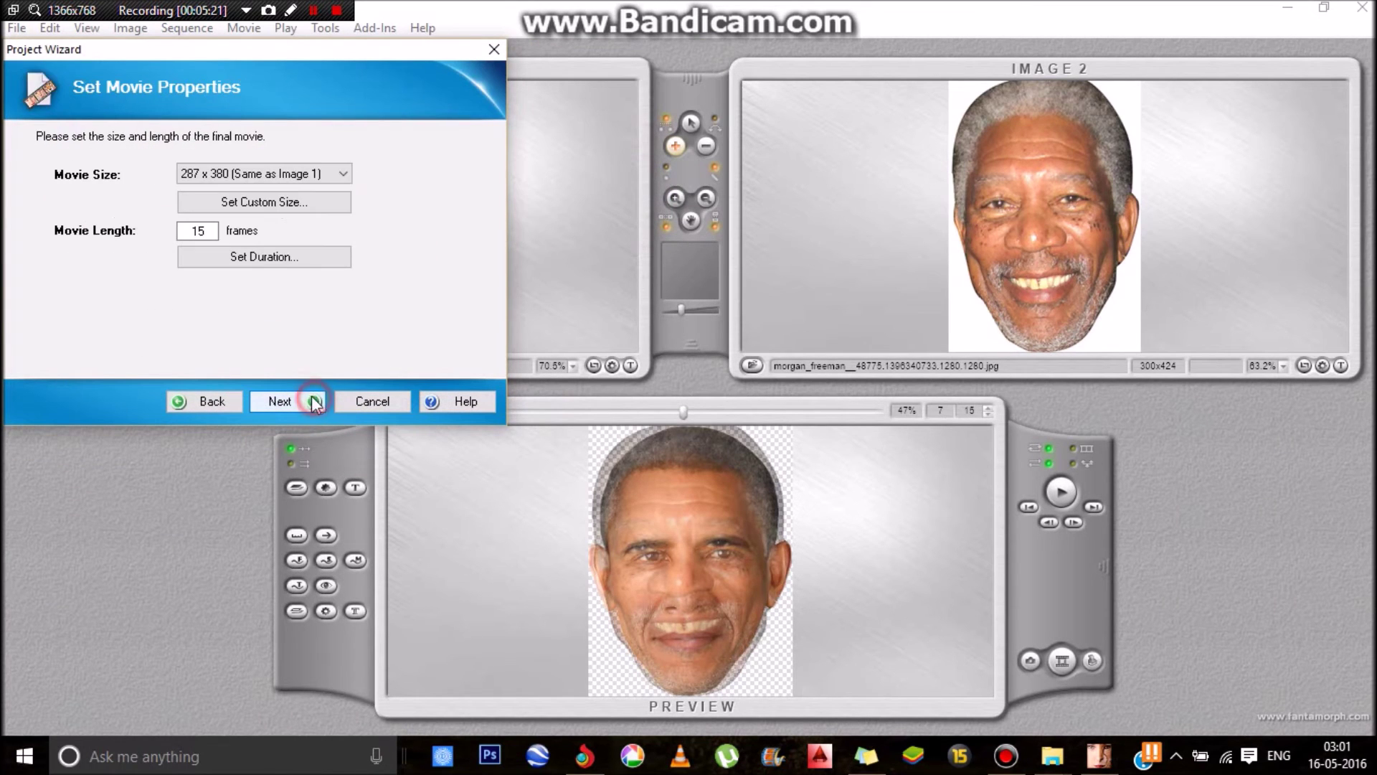
# Return to editing the source images and extend the crop area of Image 1 beyond the picture to leave a margin around the head
pyautogui.click(195, 400)
pyautogui.click(109, 282)
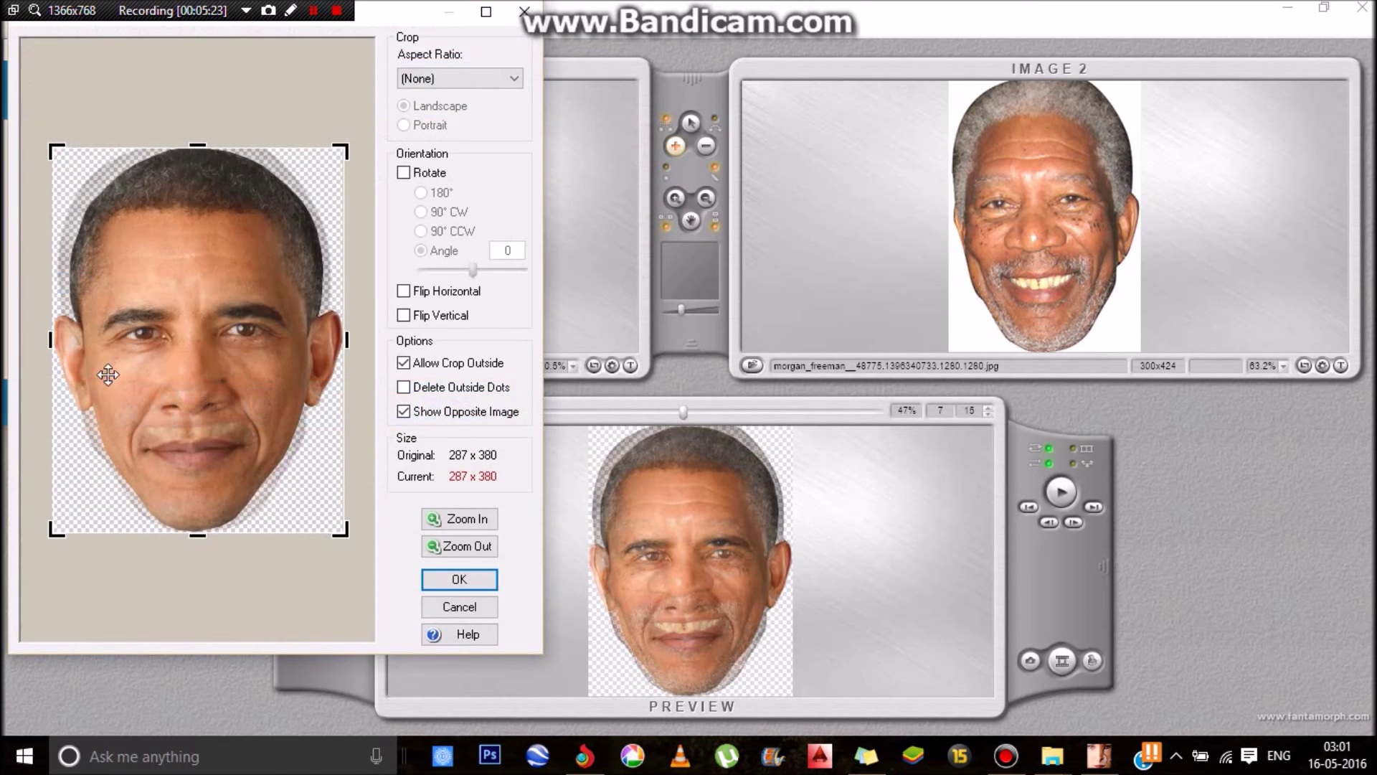
pyautogui.moveTo(52, 341); pyautogui.dragTo(29, 340)
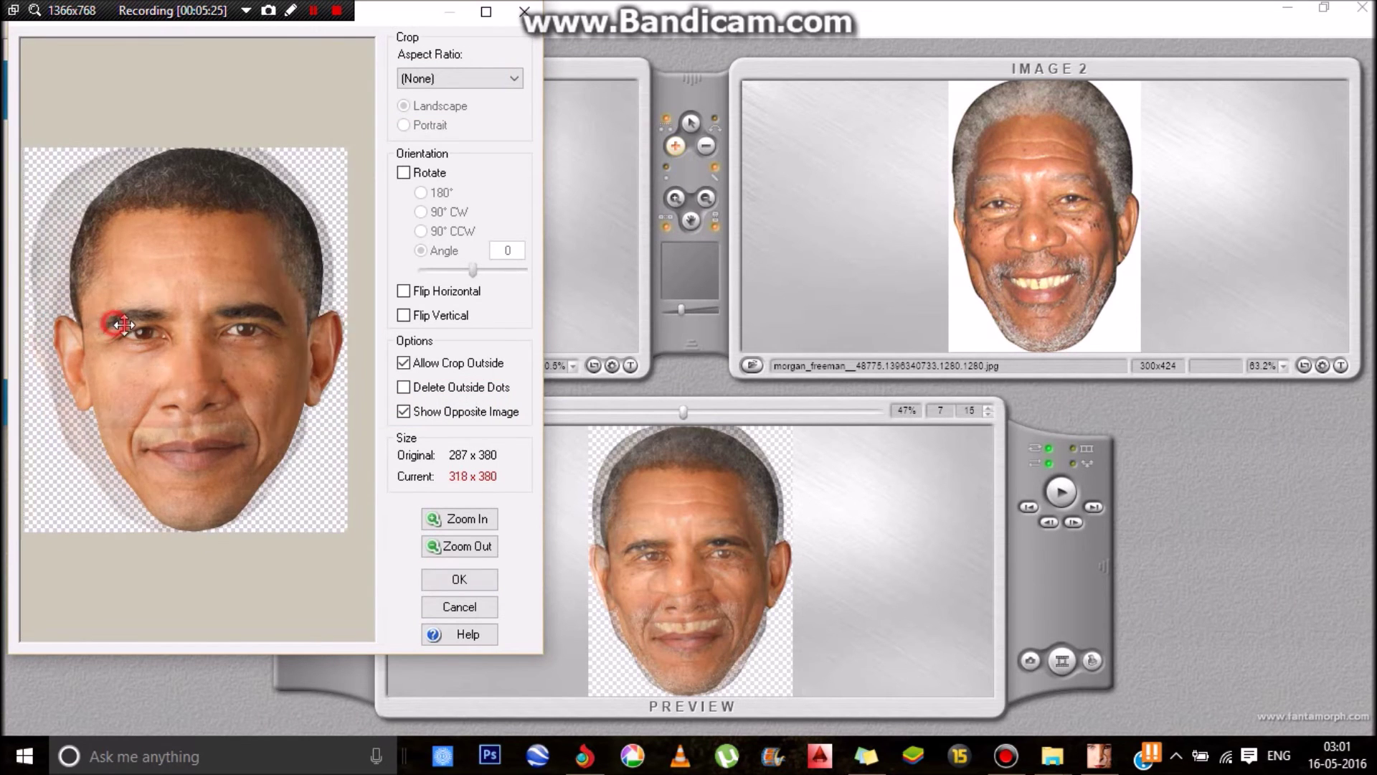
pyautogui.moveTo(194, 139); pyautogui.dragTo(192, 111)
pyautogui.click(174, 317)
pyautogui.moveTo(175, 332); pyautogui.dragTo(171, 334)
pyautogui.click(50, 330)
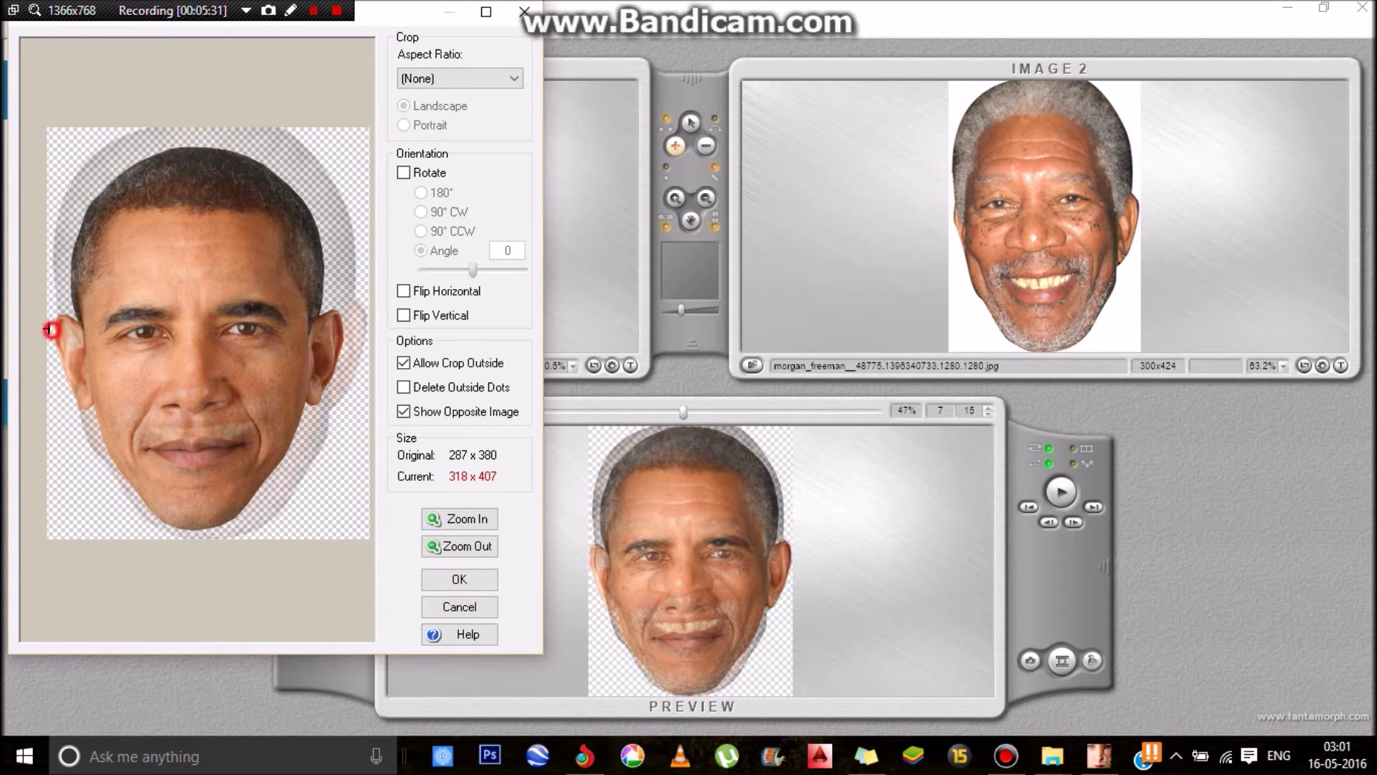
pyautogui.moveTo(50, 330); pyautogui.dragTo(26, 332)
pyautogui.moveTo(190, 545); pyautogui.dragTo(198, 564)
pyautogui.click(473, 578)
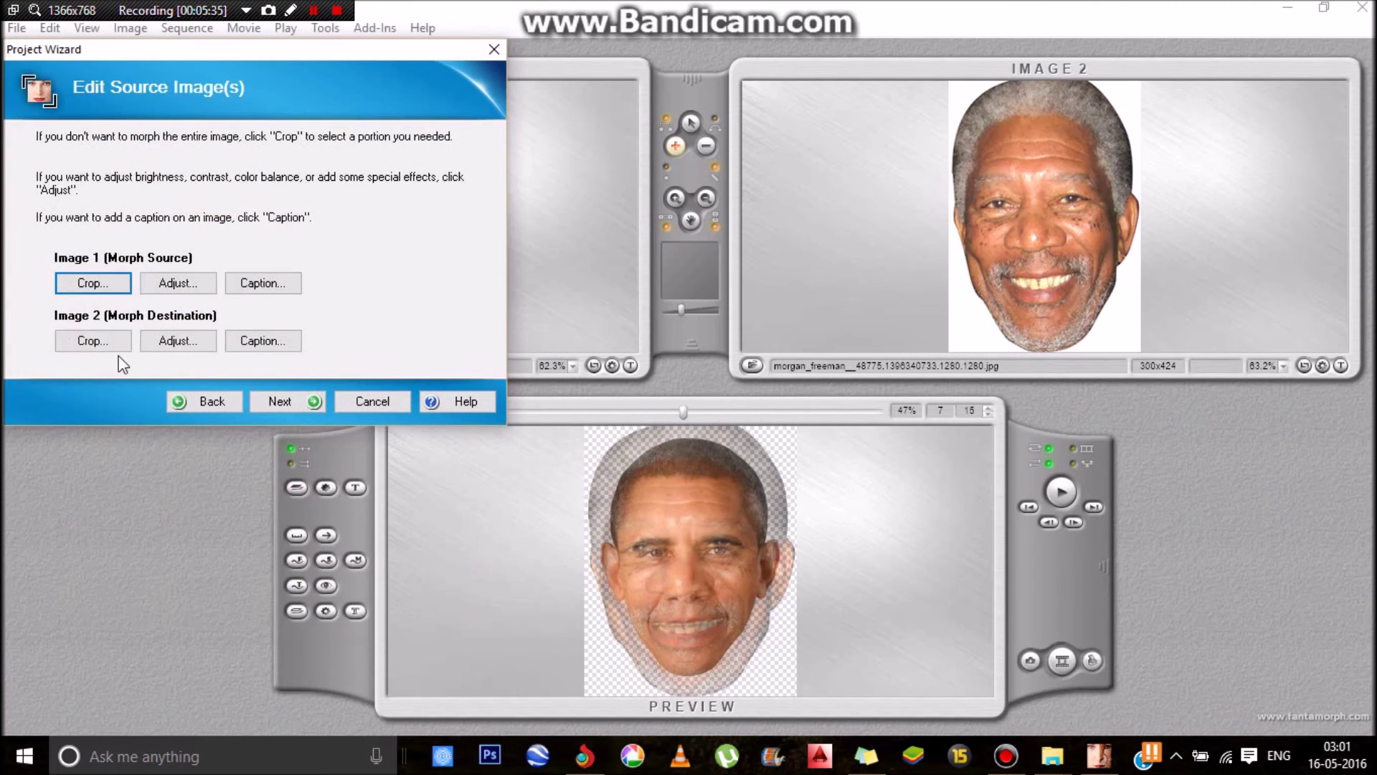
# Extend the crop area of Image 2 beyond the picture to 337 x 440, leaving a margin around the head
pyautogui.click(64, 340)
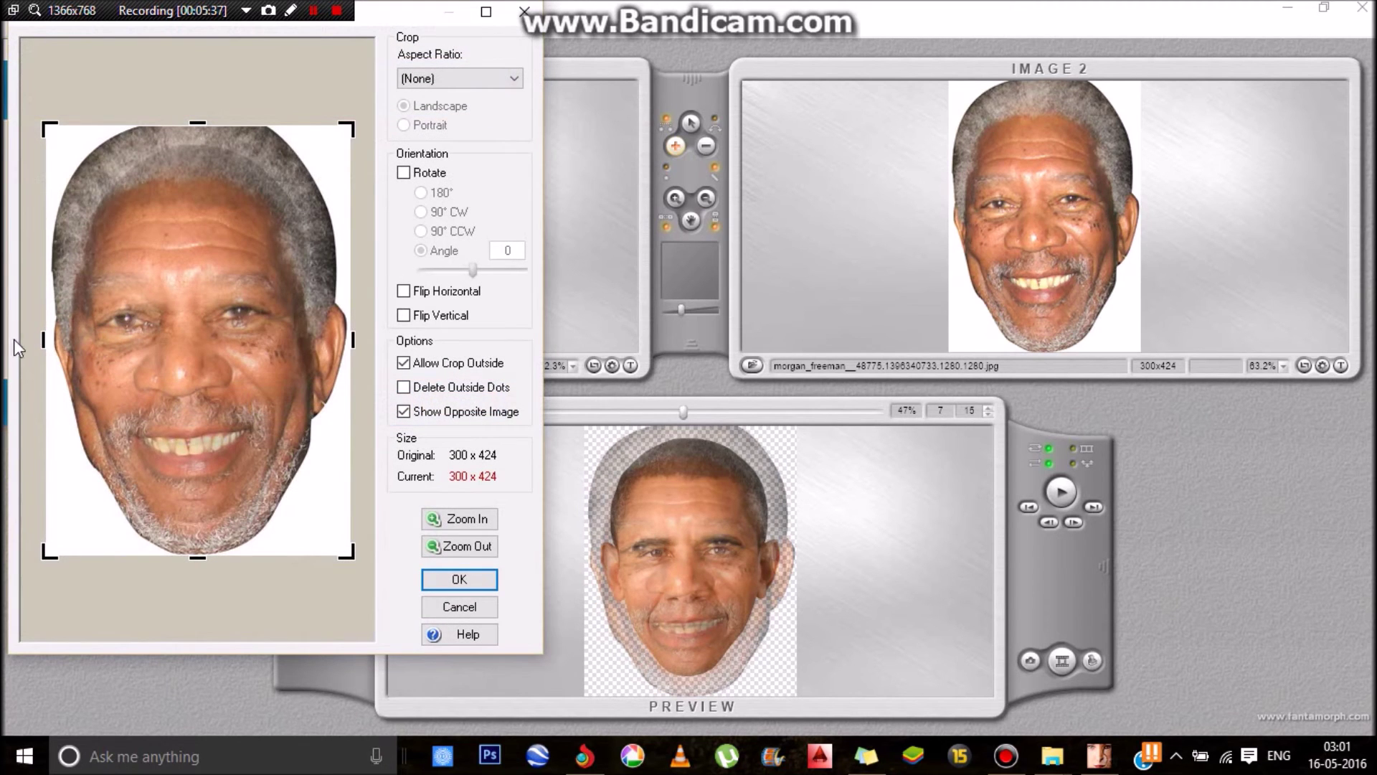
pyautogui.moveTo(40, 344); pyautogui.dragTo(21, 323)
pyautogui.moveTo(146, 334)
pyautogui.mouseDown()
pyautogui.moveTo(150, 315)
pyautogui.moveTo(159, 345)
pyautogui.mouseUp()
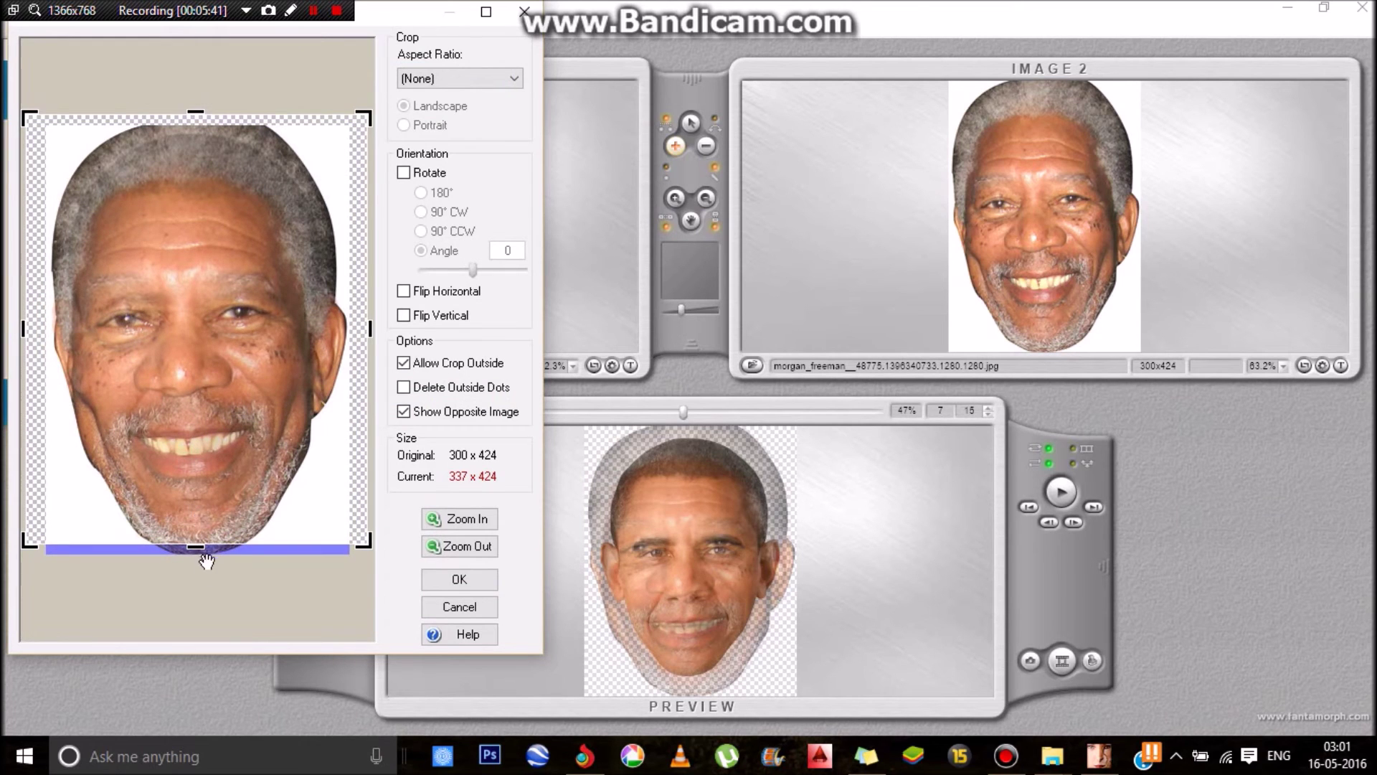
pyautogui.moveTo(205, 547)
pyautogui.mouseDown()
pyautogui.moveTo(205, 559)
pyautogui.moveTo(192, 547)
pyautogui.moveTo(190, 574)
pyautogui.moveTo(197, 557)
pyautogui.mouseUp()
pyautogui.click(459, 579)
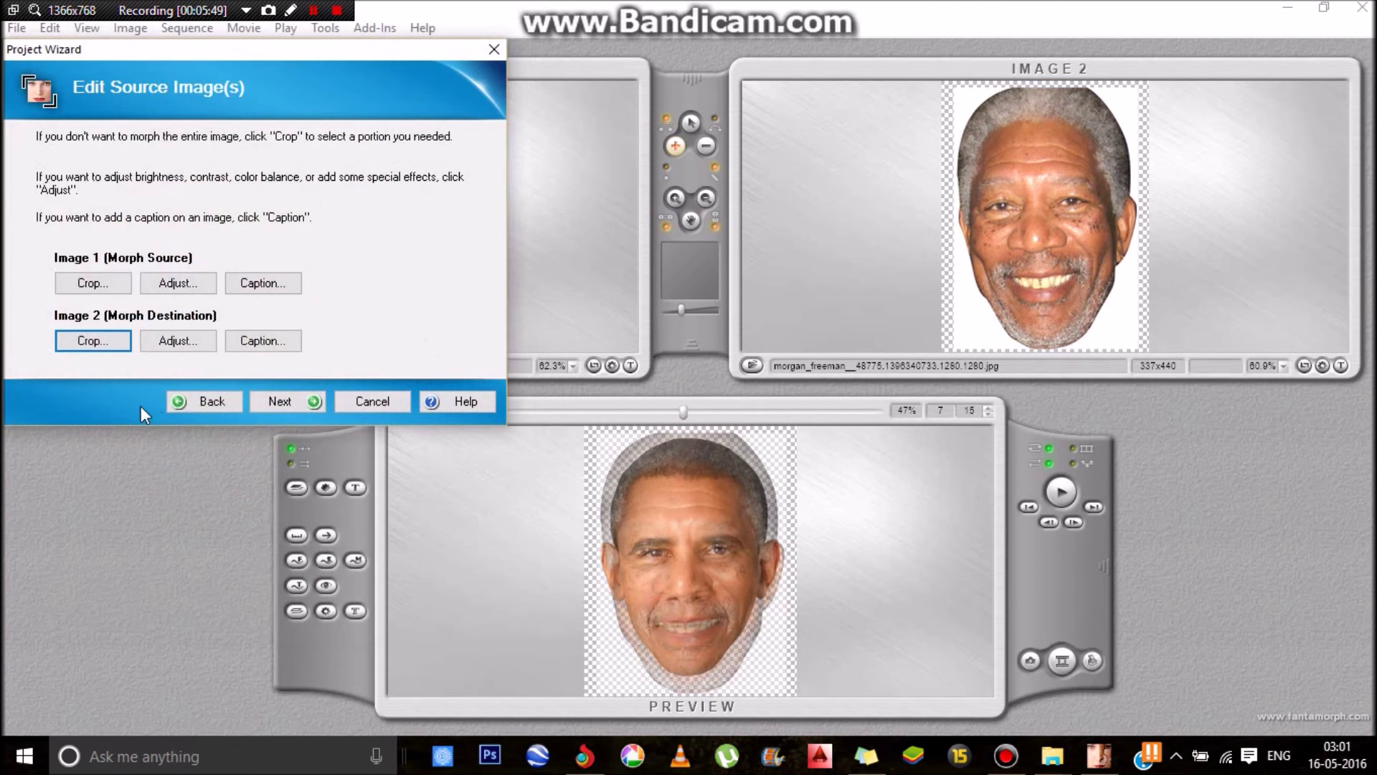
# Keep the default movie properties, add no movie effects, and open the Face Locator
pyautogui.click(279, 403)
pyautogui.click(286, 409)
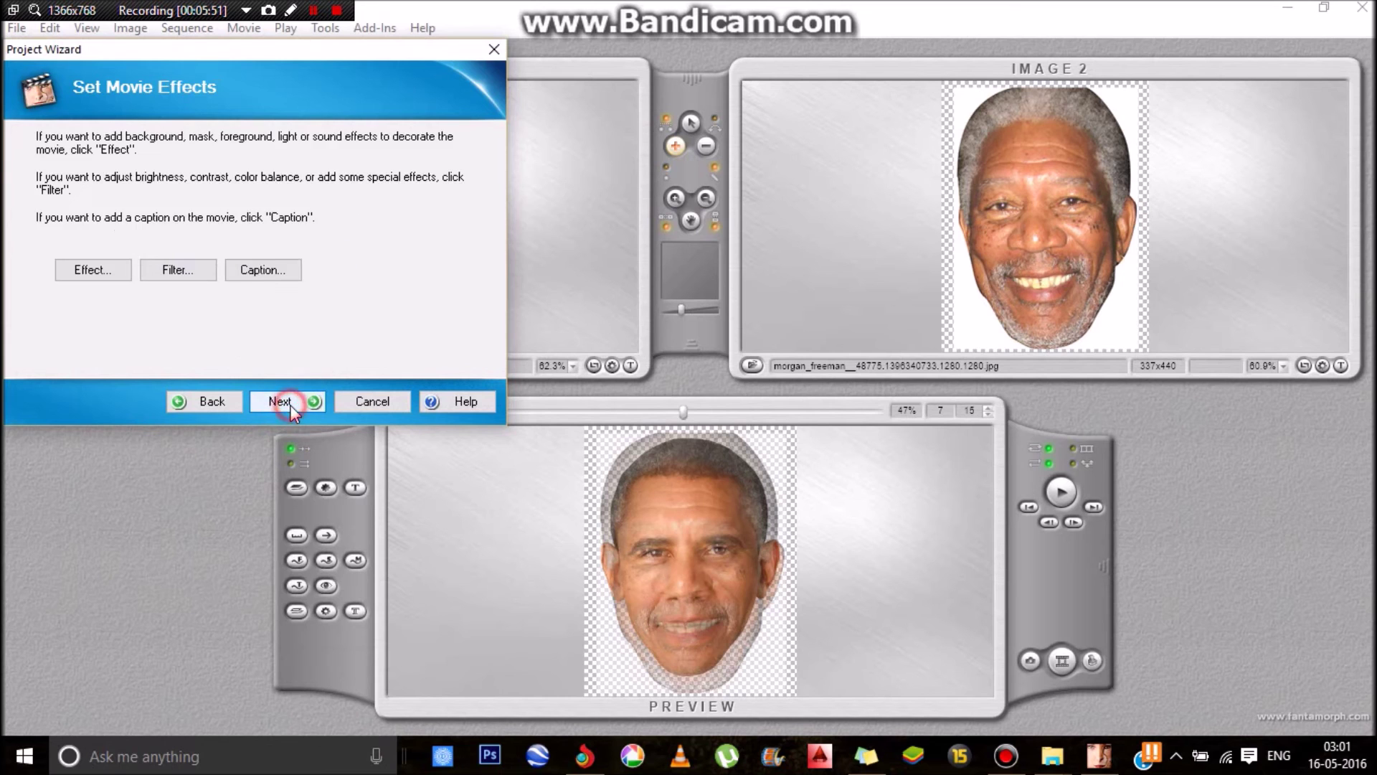
pyautogui.click(290, 404)
pyautogui.click(407, 271)
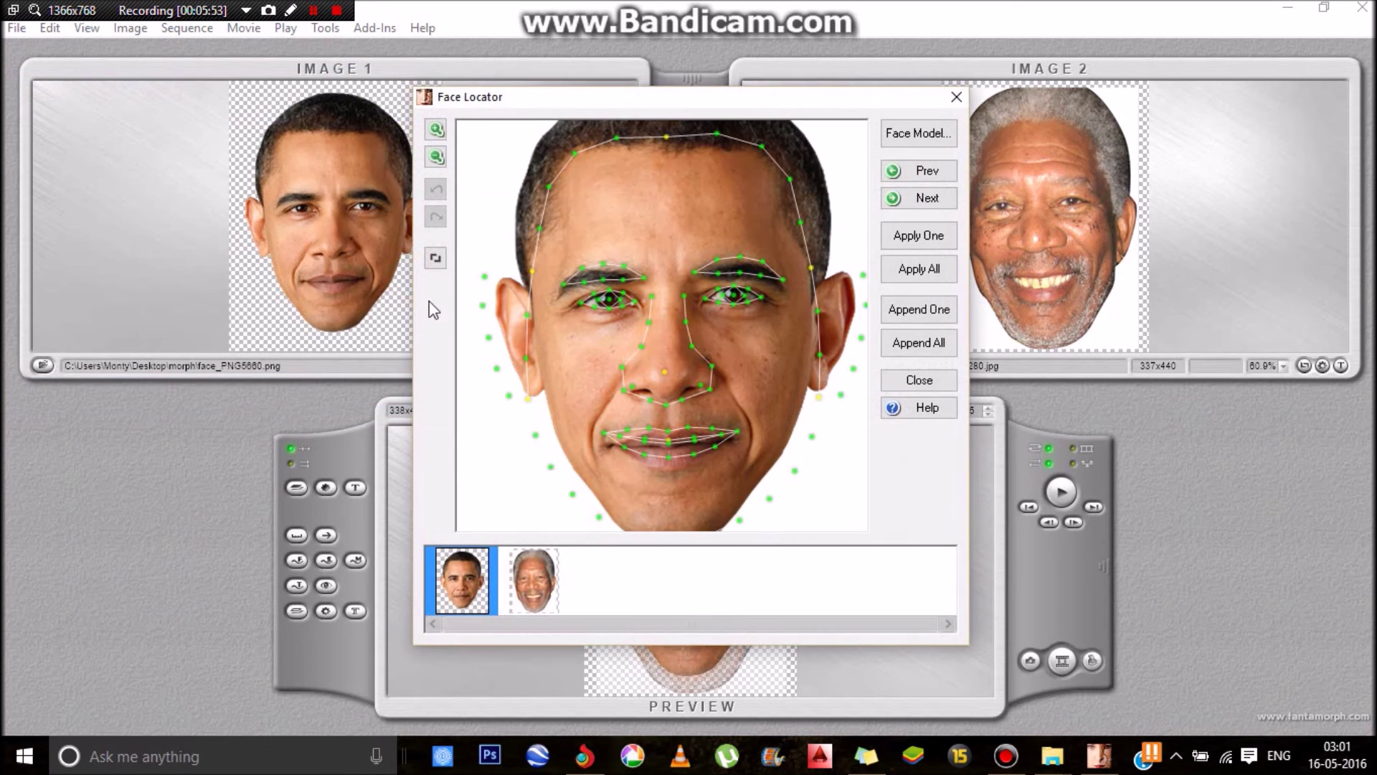
# Reposition and resize the Face Selector frame over the face in Image 1 and accept the selection
pyautogui.click(433, 259)
pyautogui.moveTo(652, 384)
pyautogui.mouseDown()
pyautogui.moveTo(655, 347)
pyautogui.moveTo(659, 387)
pyautogui.moveTo(659, 370)
pyautogui.mouseUp()
pyautogui.moveTo(643, 536)
pyautogui.mouseDown()
pyautogui.moveTo(649, 488)
pyautogui.moveTo(651, 517)
pyautogui.mouseUp()
pyautogui.moveTo(655, 442)
pyautogui.mouseDown()
pyautogui.moveTo(655, 455)
pyautogui.moveTo(661, 442)
pyautogui.mouseUp()
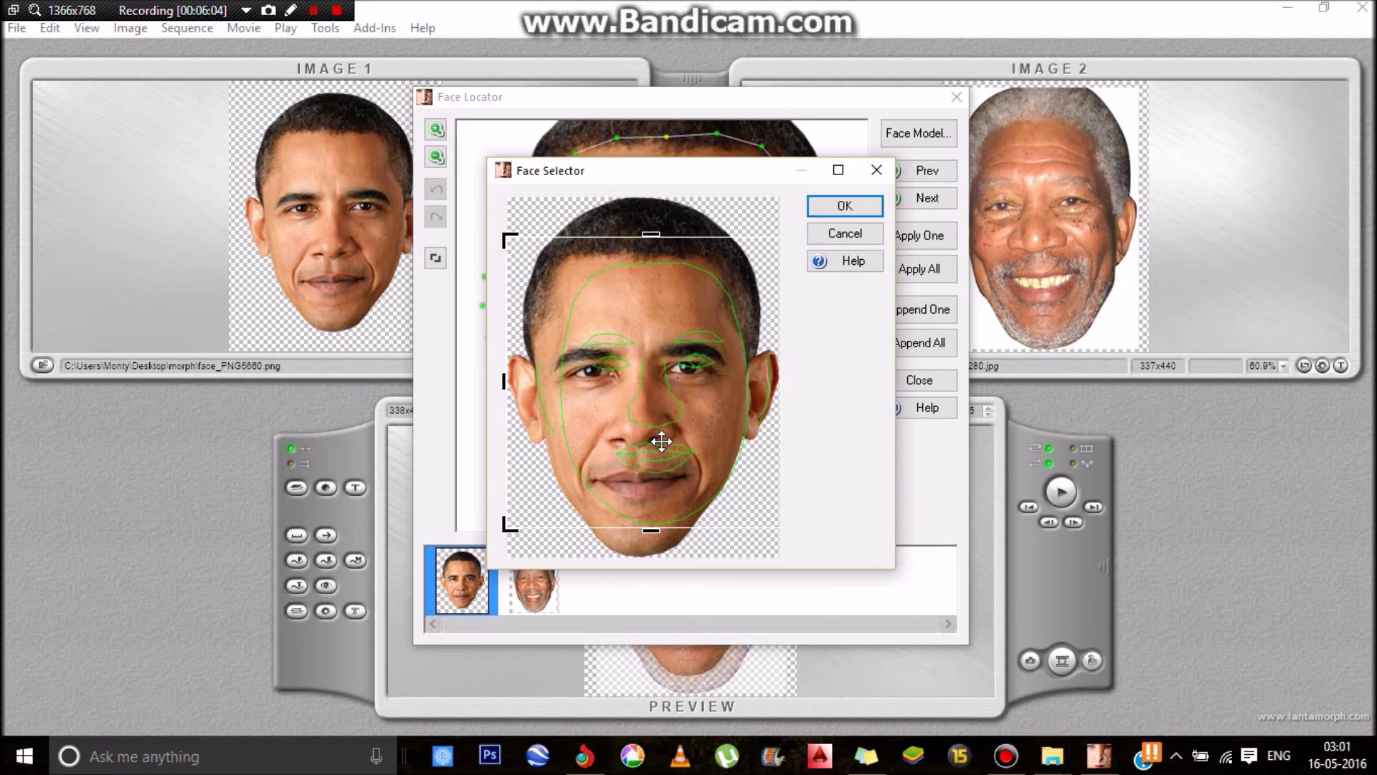
pyautogui.click(861, 205)
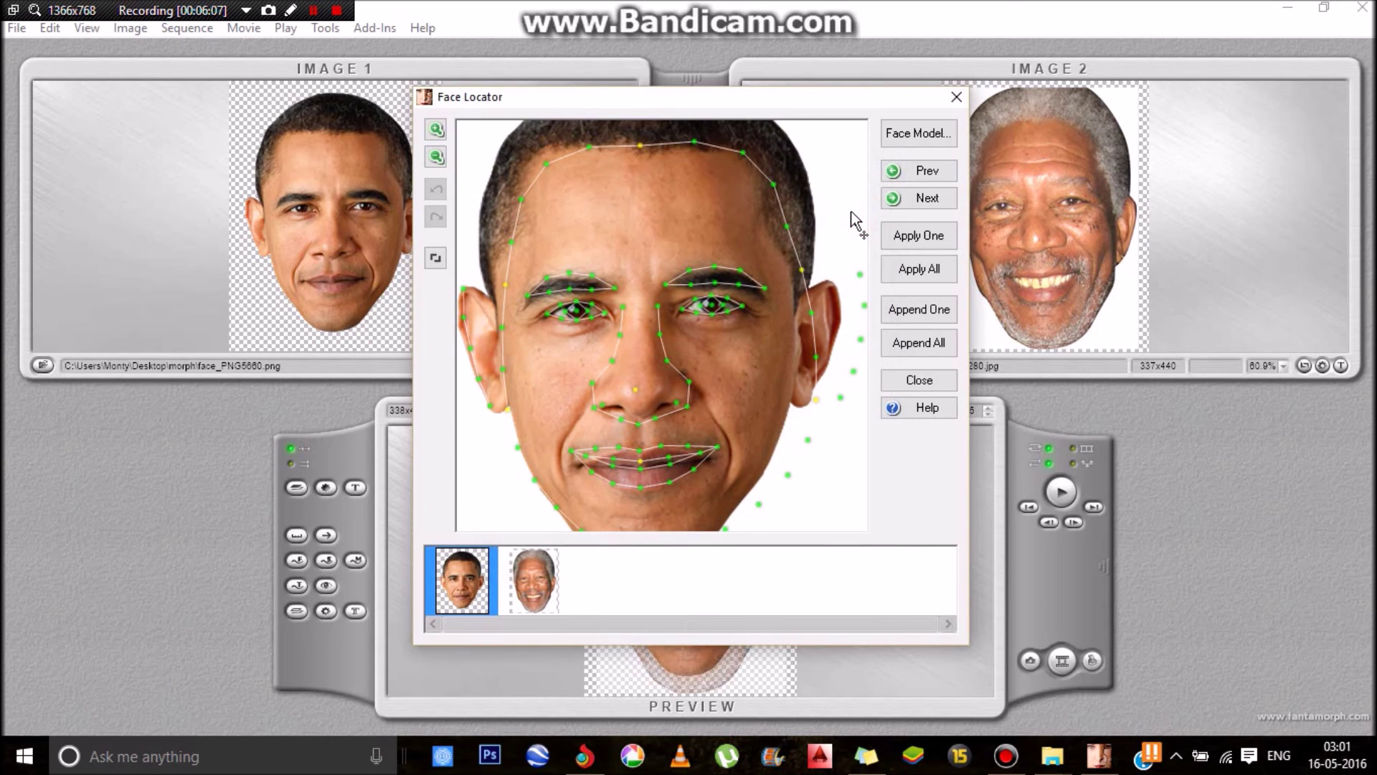
# Compare the Face Model presets and apply the one with a full face outline and no ears
pyautogui.click(932, 134)
pyautogui.click(961, 372)
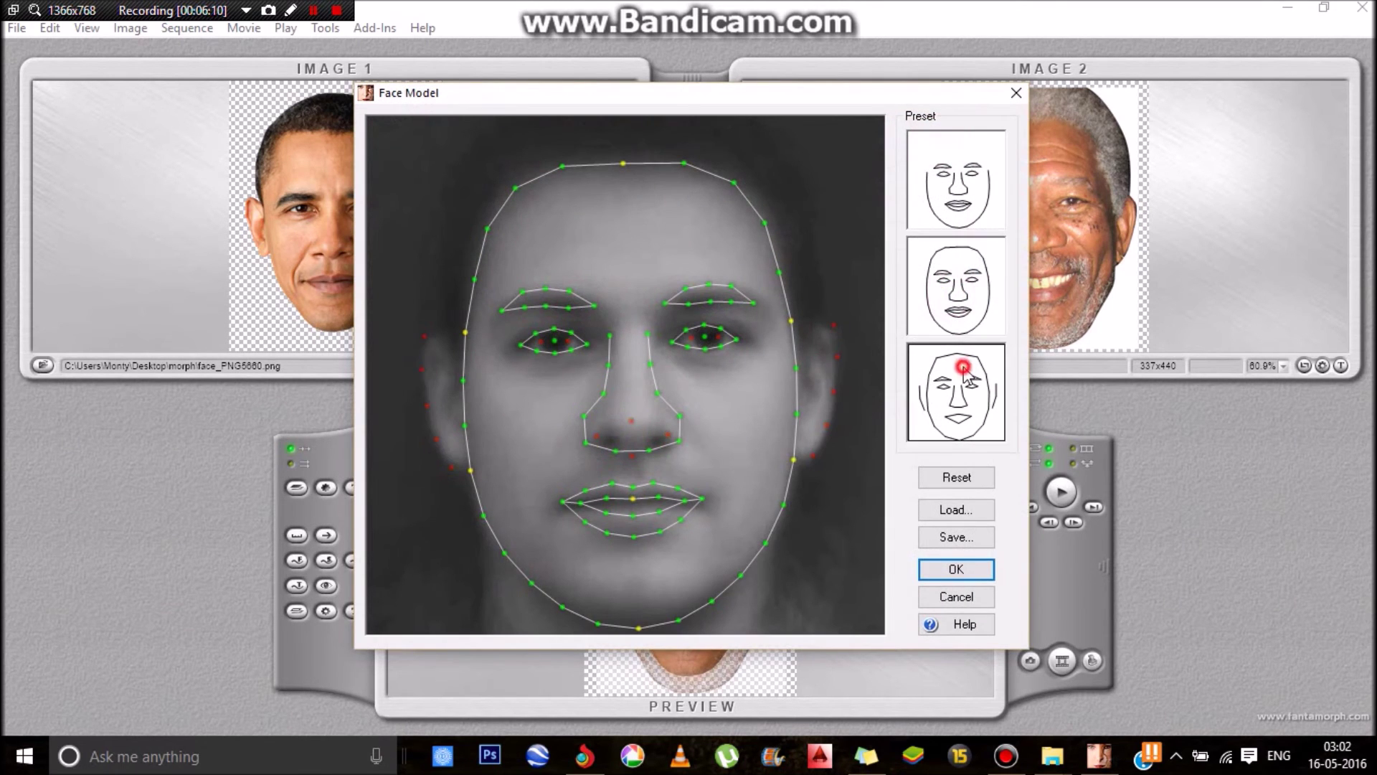
pyautogui.click(951, 222)
pyautogui.click(954, 283)
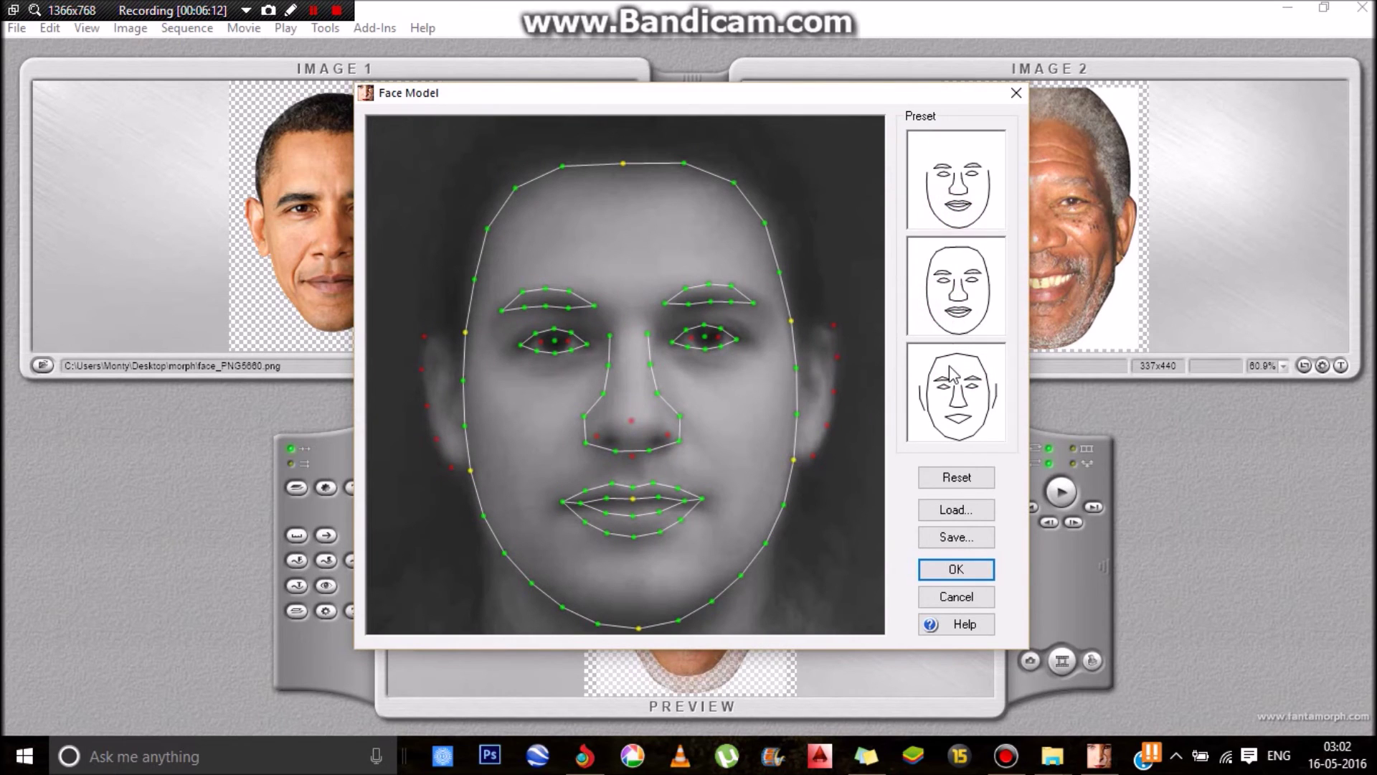
pyautogui.click(977, 212)
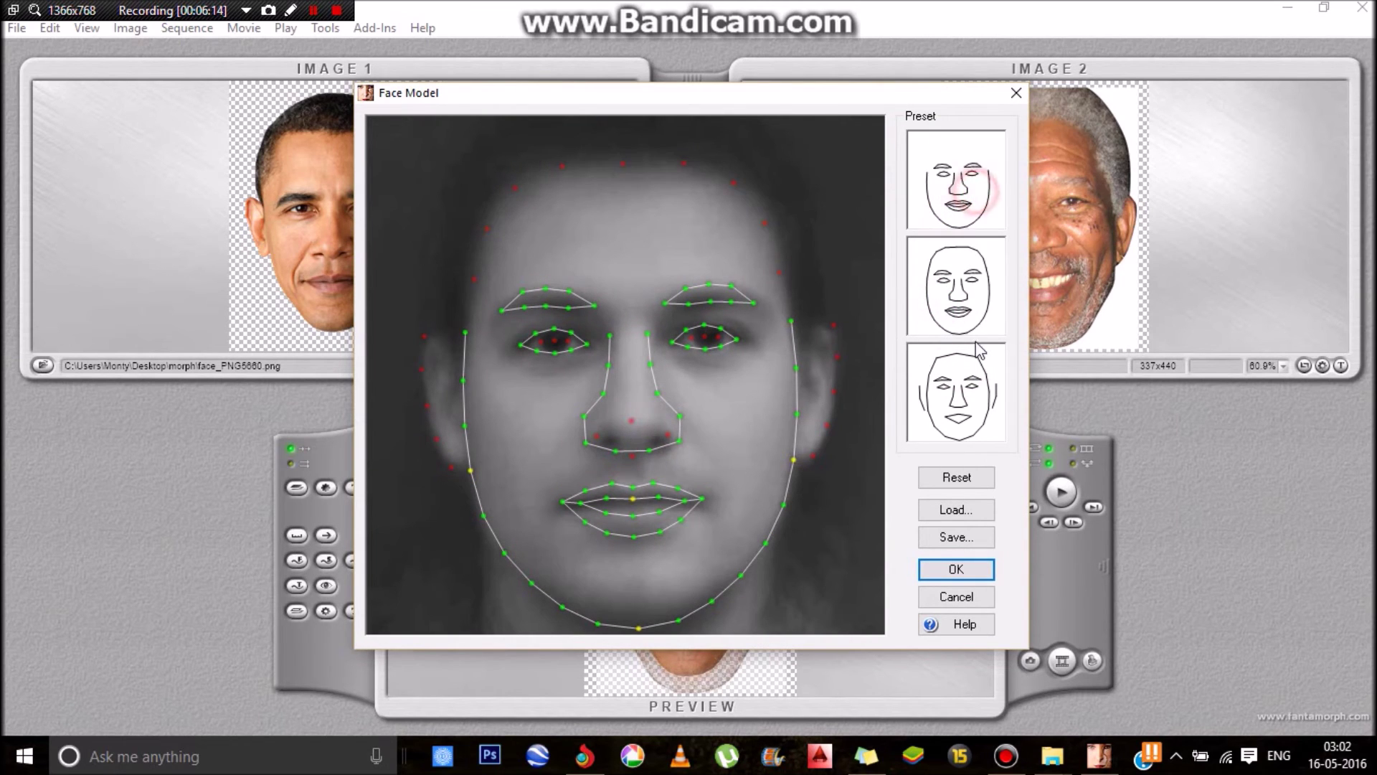
pyautogui.click(965, 301)
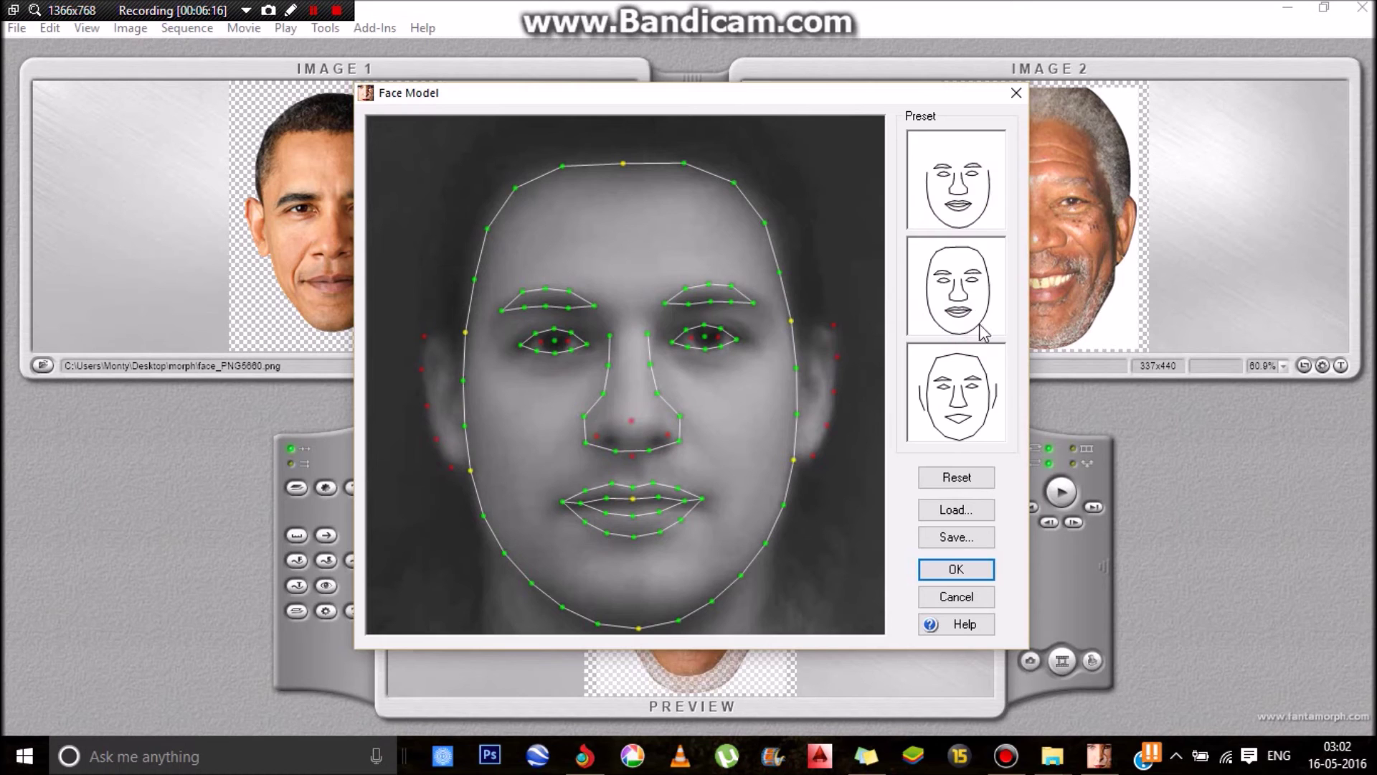
pyautogui.click(954, 568)
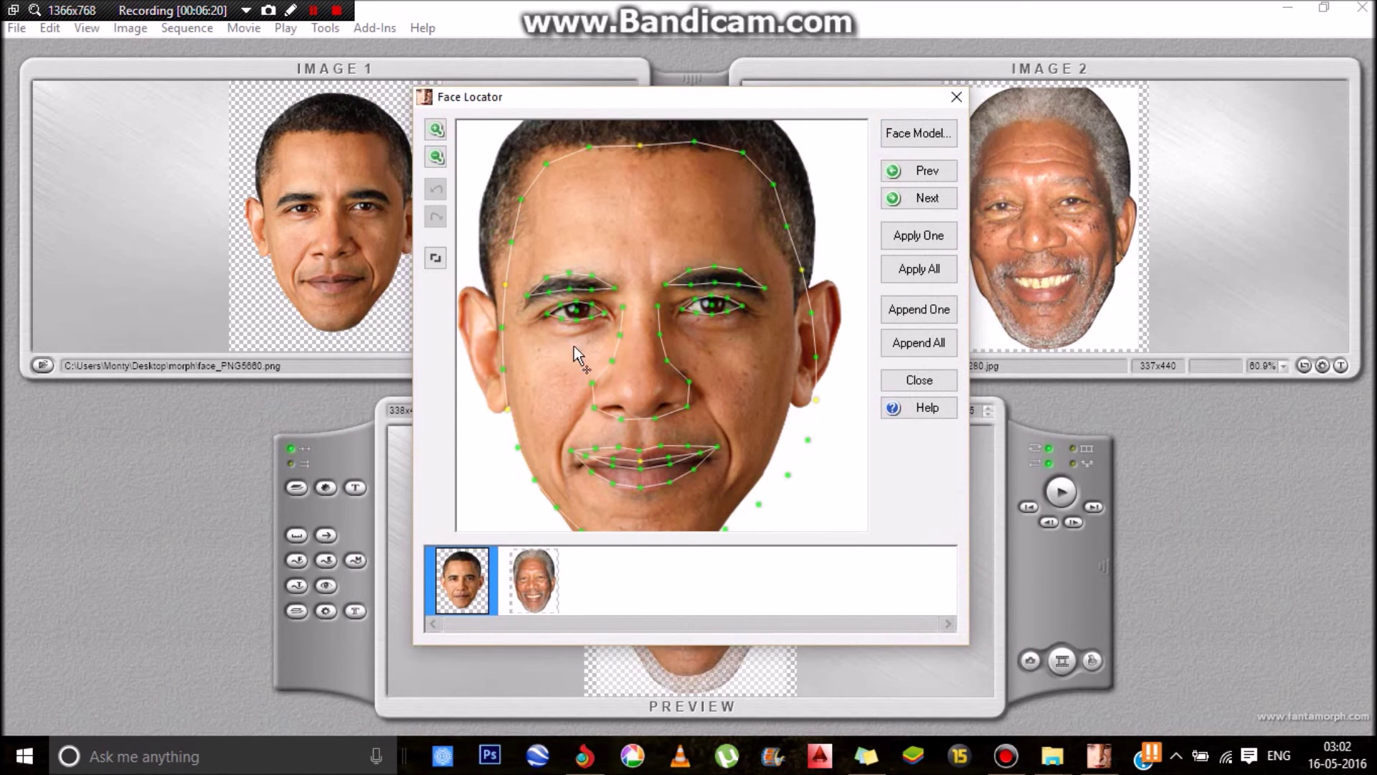
# Fit the key dots around the eyes, eyebrows and jaw outline to the face in Image 1
pyautogui.moveTo(609, 319); pyautogui.dragTo(592, 329)
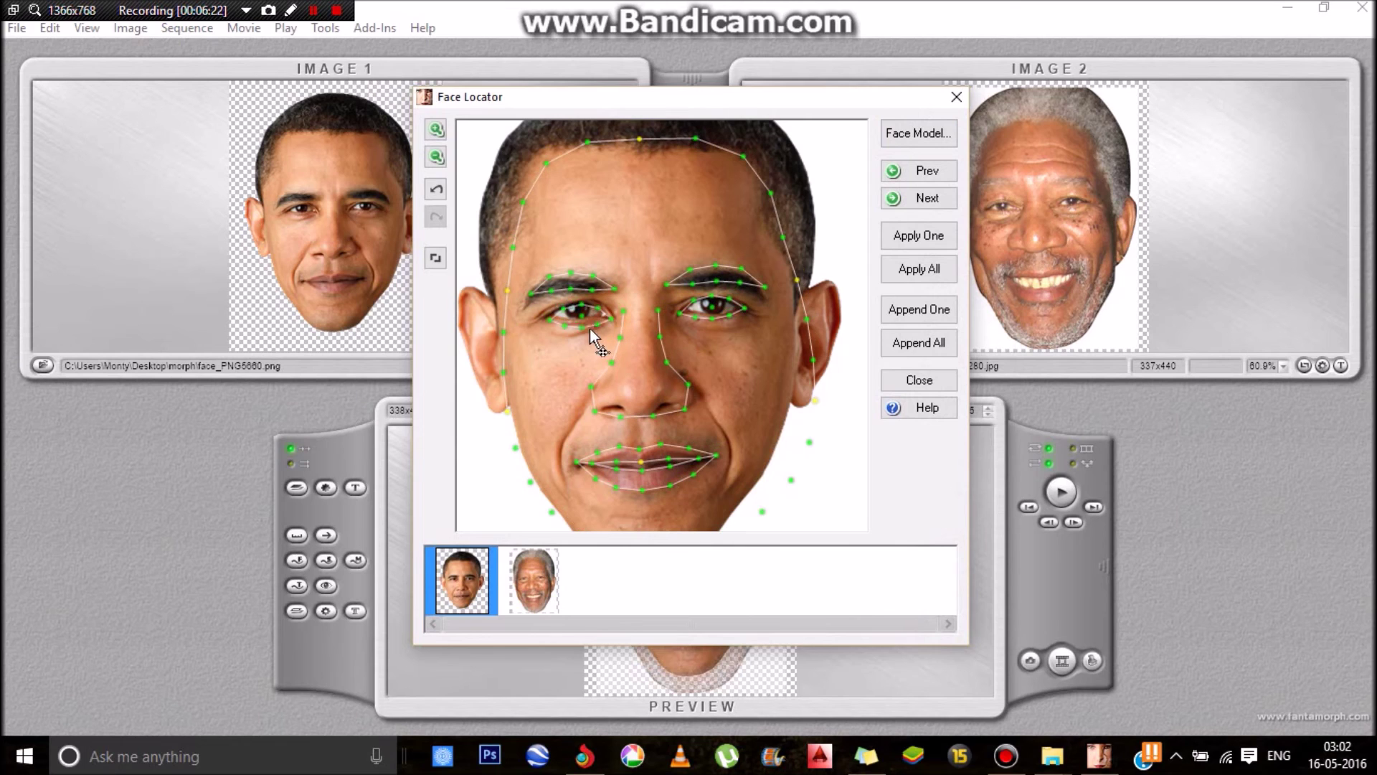
pyautogui.moveTo(584, 318); pyautogui.dragTo(623, 324)
pyautogui.click(714, 307)
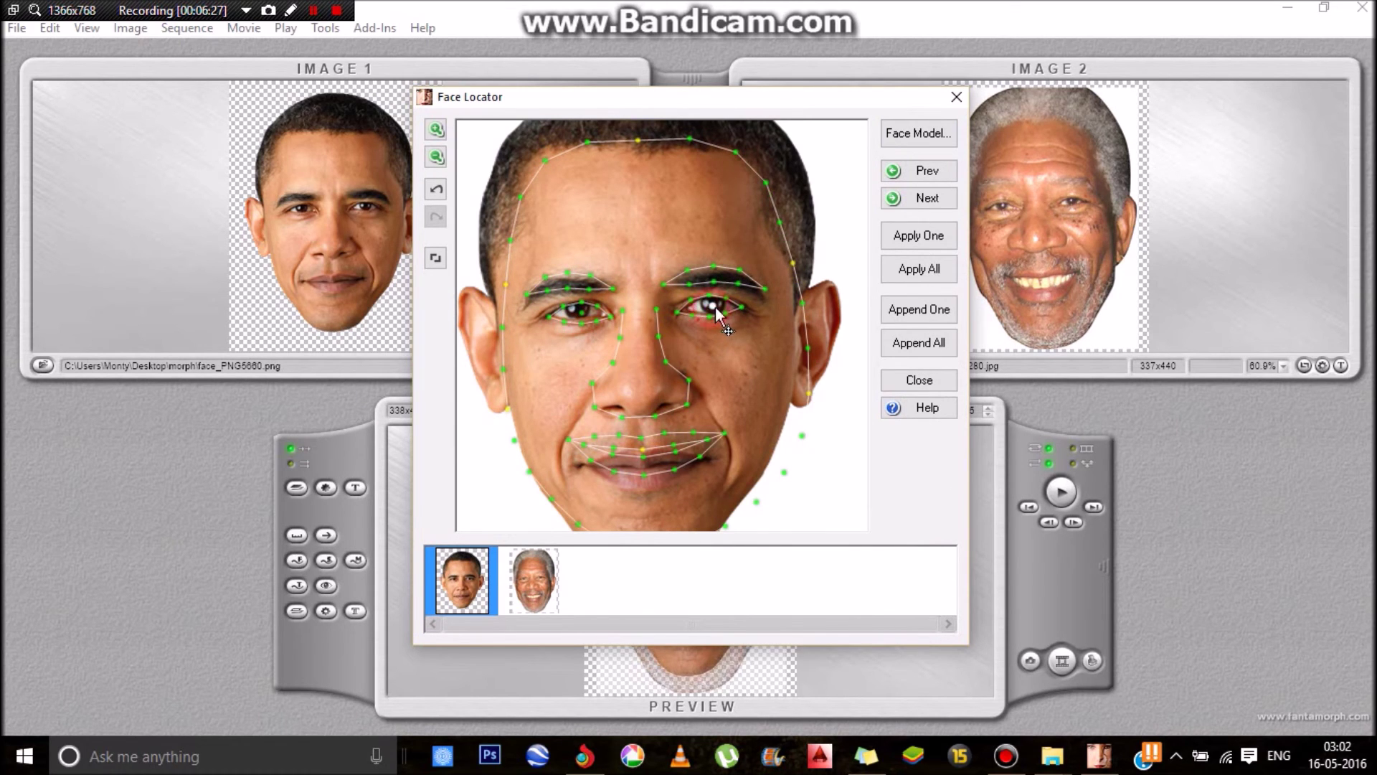
pyautogui.moveTo(769, 286); pyautogui.dragTo(768, 300)
pyautogui.click(798, 449)
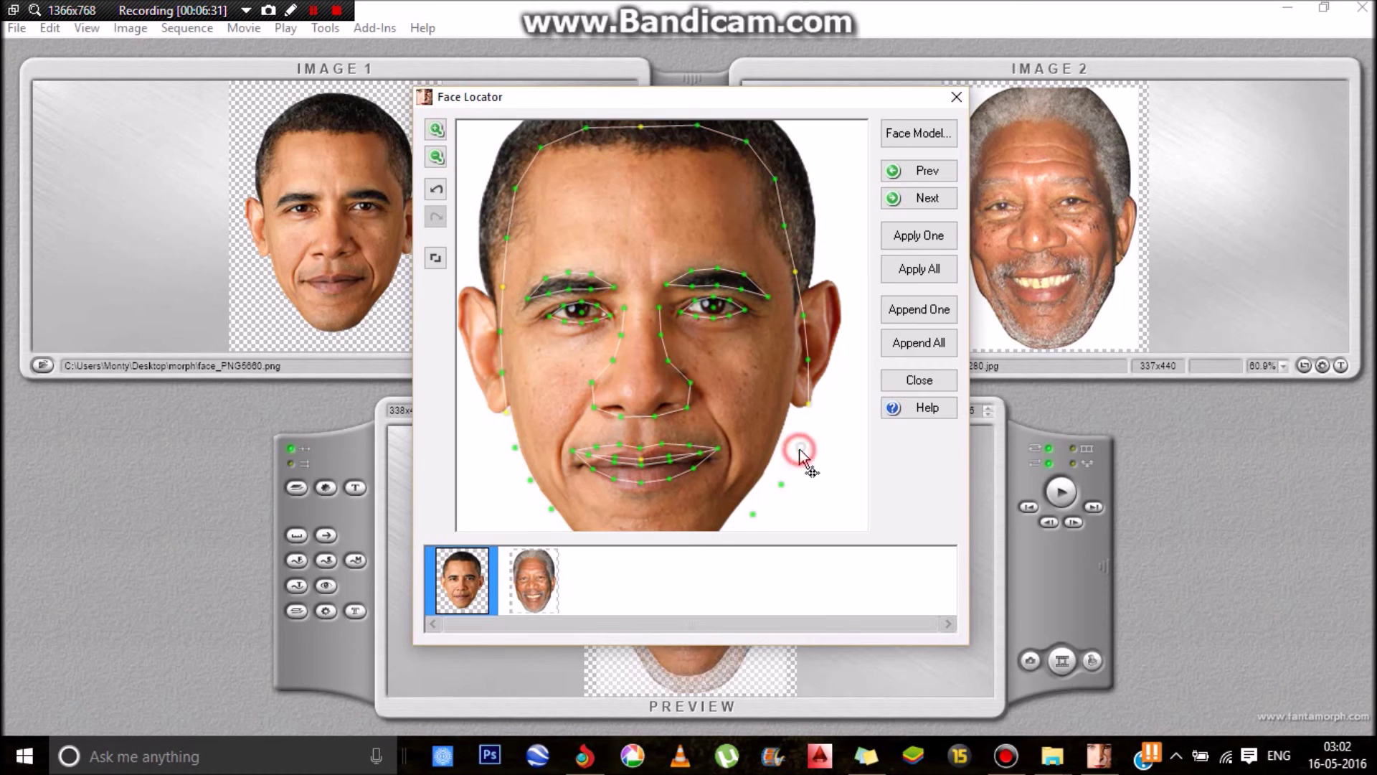
pyautogui.click(717, 525)
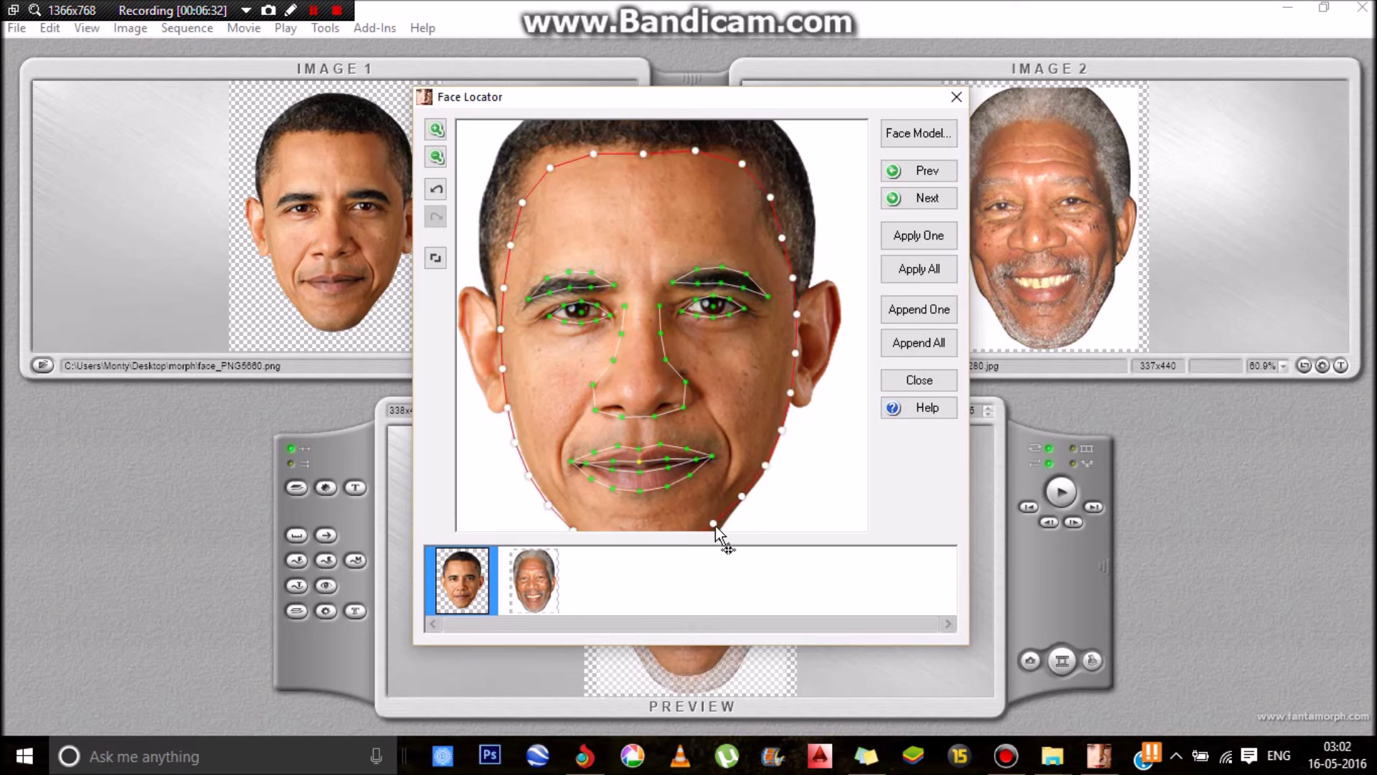
pyautogui.click(720, 526)
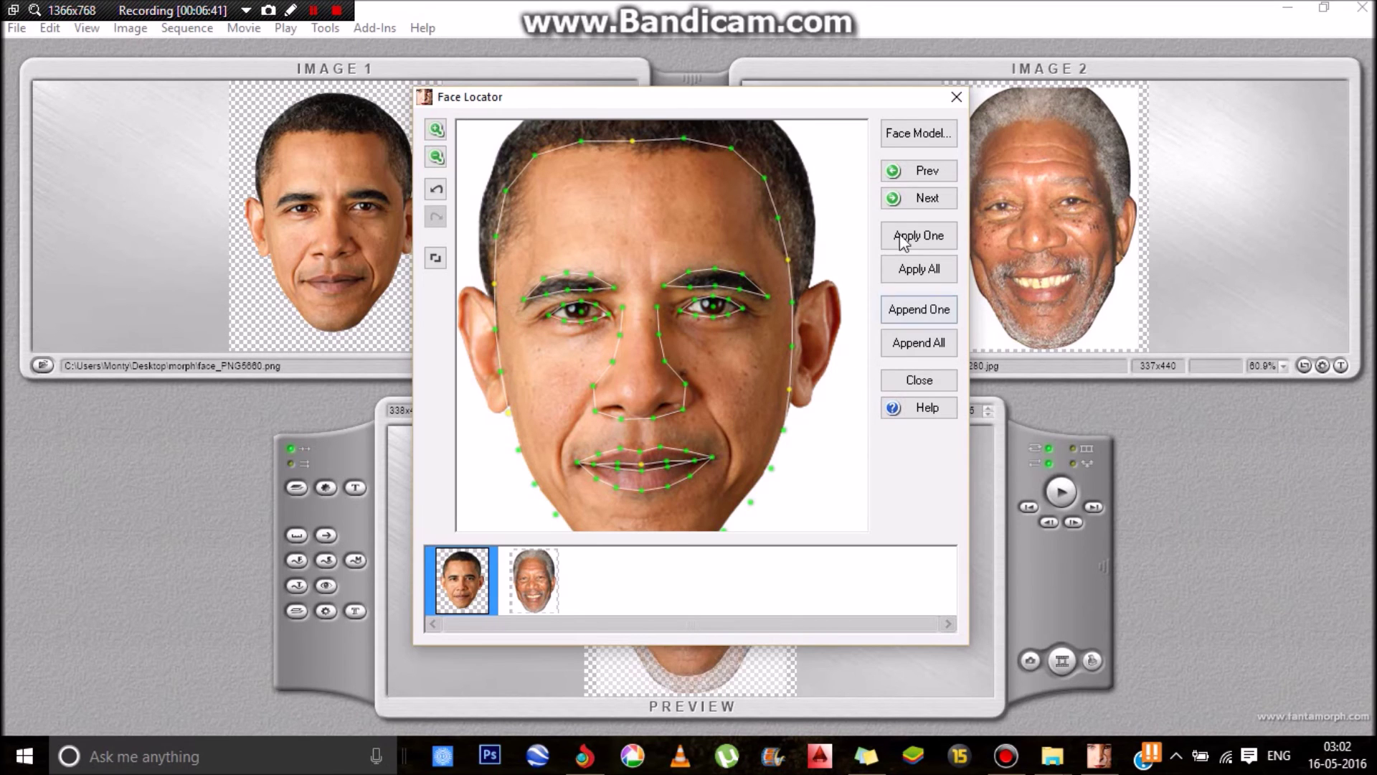
# Switch the Face Locator to Image 2, fit the Face Selector frame over its face and accept the selection
pyautogui.click(928, 198)
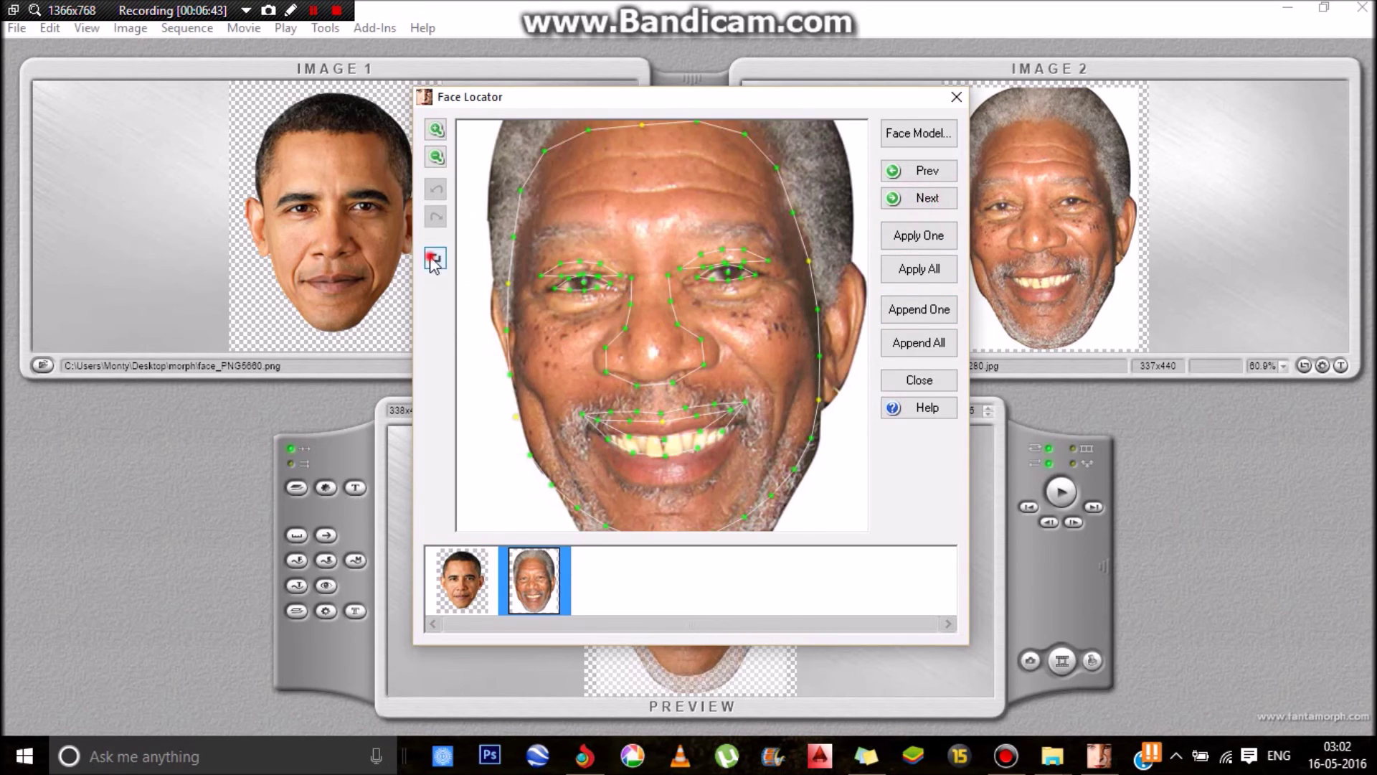
pyautogui.click(434, 259)
pyautogui.moveTo(653, 395); pyautogui.dragTo(654, 384)
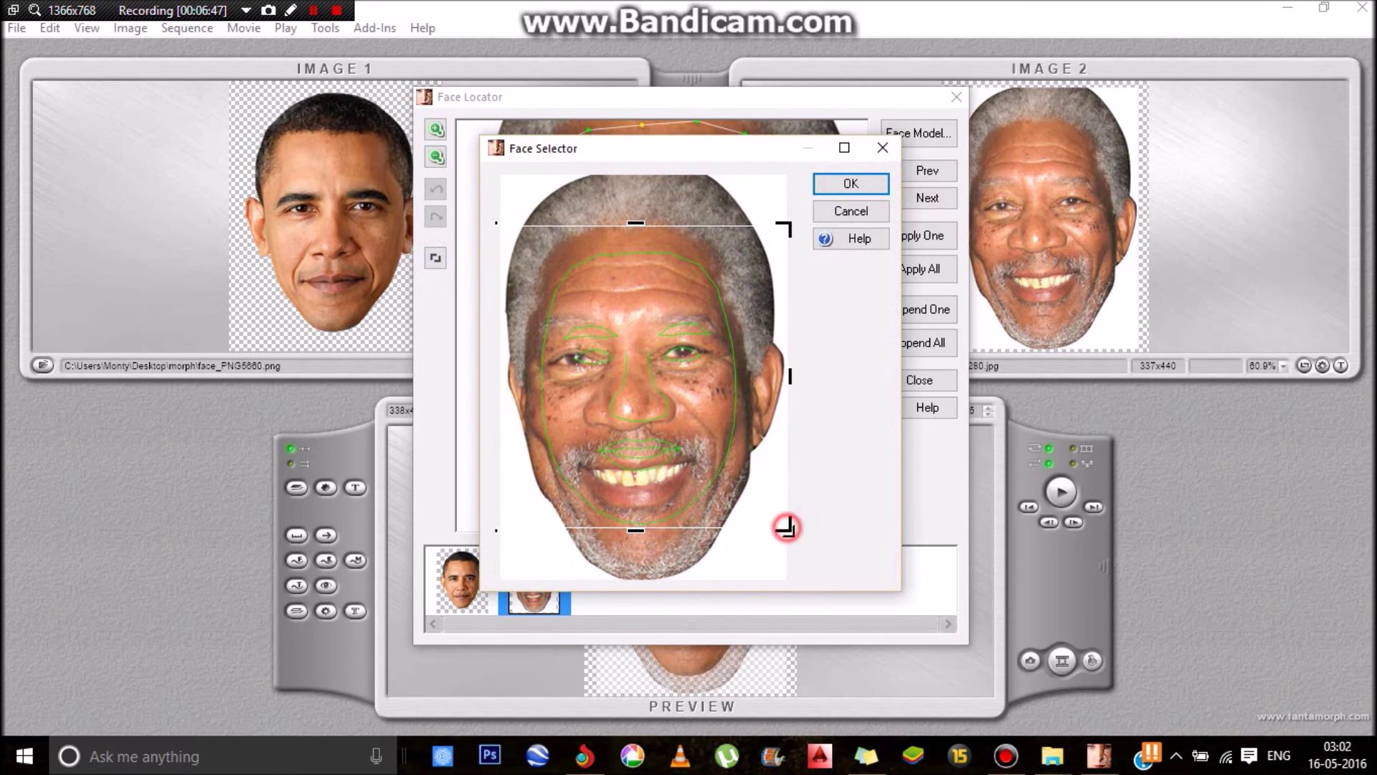
pyautogui.click(853, 183)
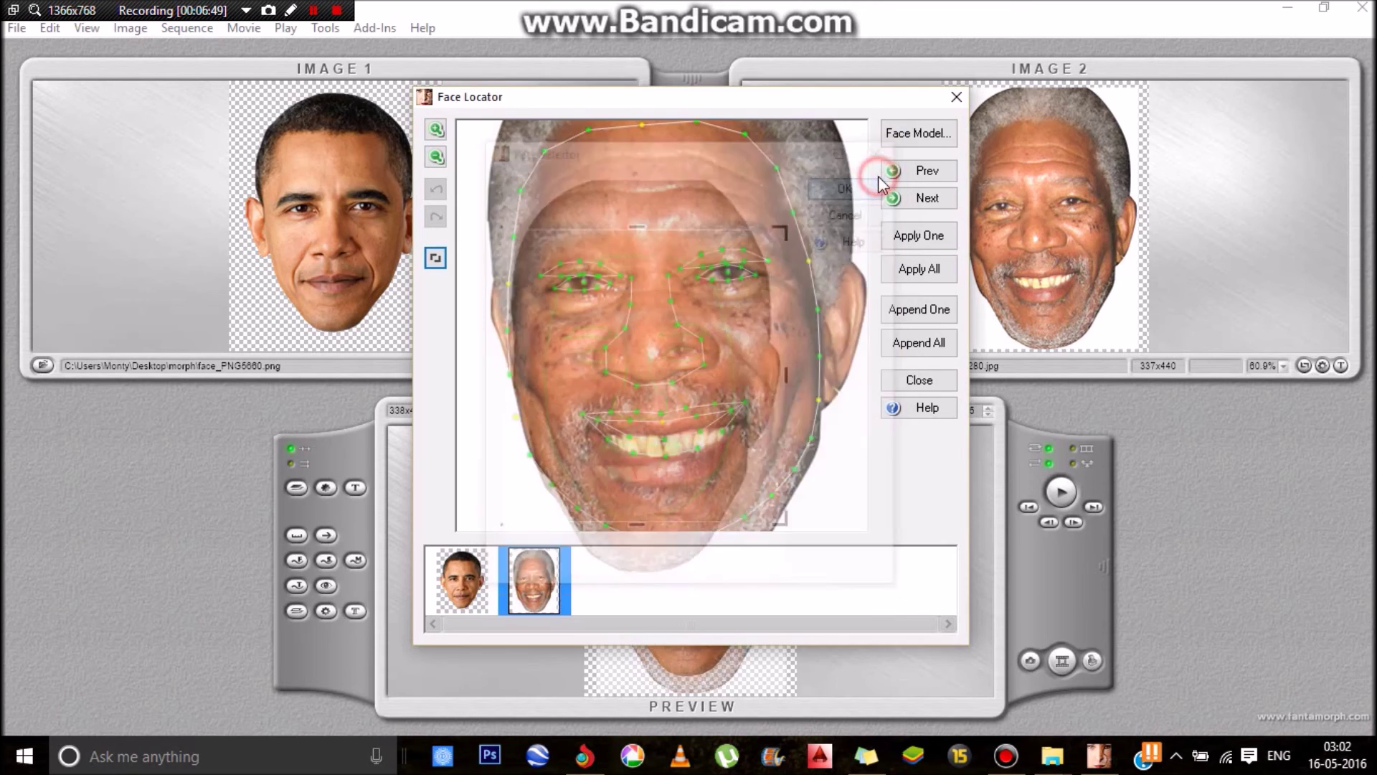
# Fit the forehead, jaw, mouth and nose key dots to the face in Image 2
pyautogui.moveTo(648, 149); pyautogui.dragTo(651, 122)
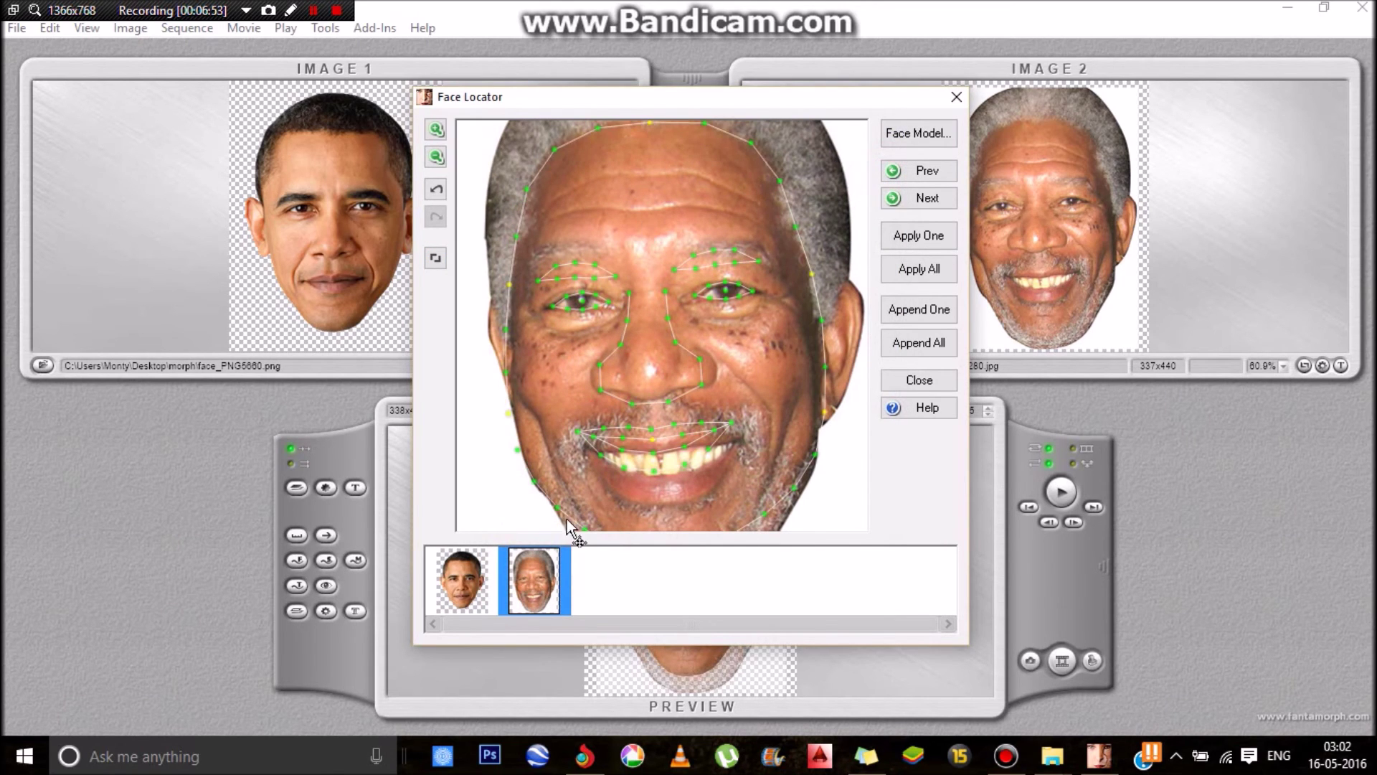
pyautogui.moveTo(559, 508); pyautogui.dragTo(556, 519)
pyautogui.moveTo(732, 420); pyautogui.dragTo(736, 459)
pyautogui.moveTo(649, 475); pyautogui.dragTo(658, 501)
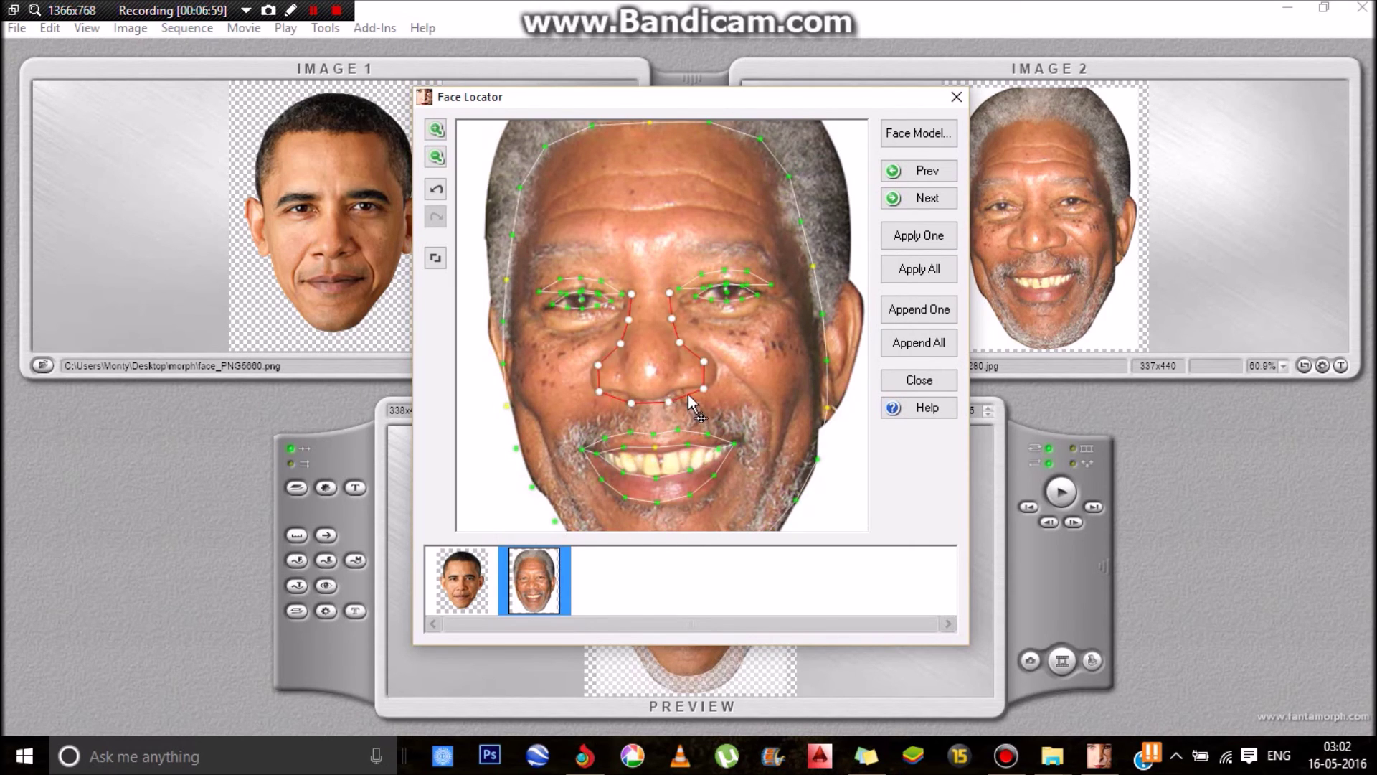
pyautogui.moveTo(666, 399); pyautogui.dragTo(712, 384)
pyautogui.moveTo(601, 389); pyautogui.dragTo(596, 386)
# Align the key dots around both eyes and eyebrows with the features in Image 2
pyautogui.click(558, 309)
pyautogui.moveTo(558, 307); pyautogui.dragTo(612, 306)
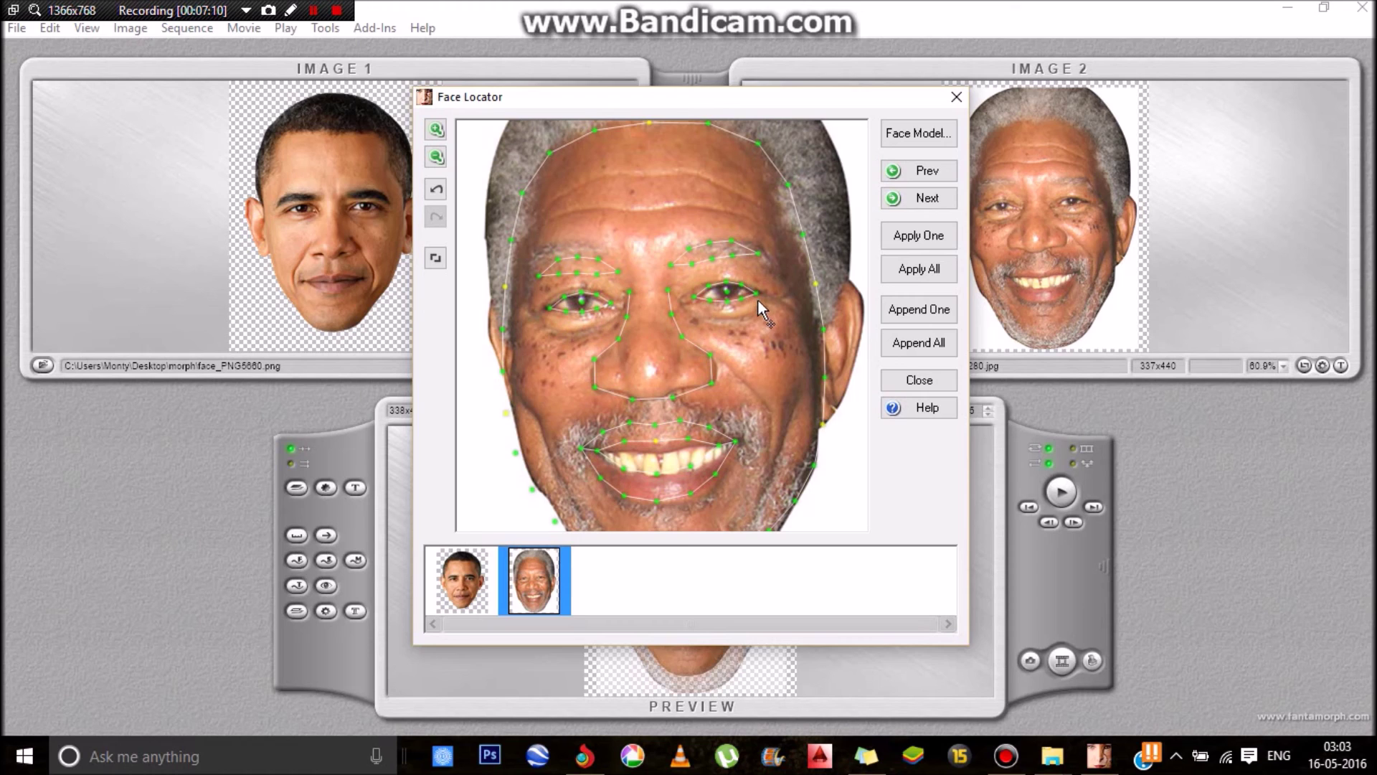
pyautogui.click(756, 256)
pyautogui.moveTo(757, 256); pyautogui.dragTo(764, 254)
pyautogui.moveTo(682, 282); pyautogui.dragTo(684, 260)
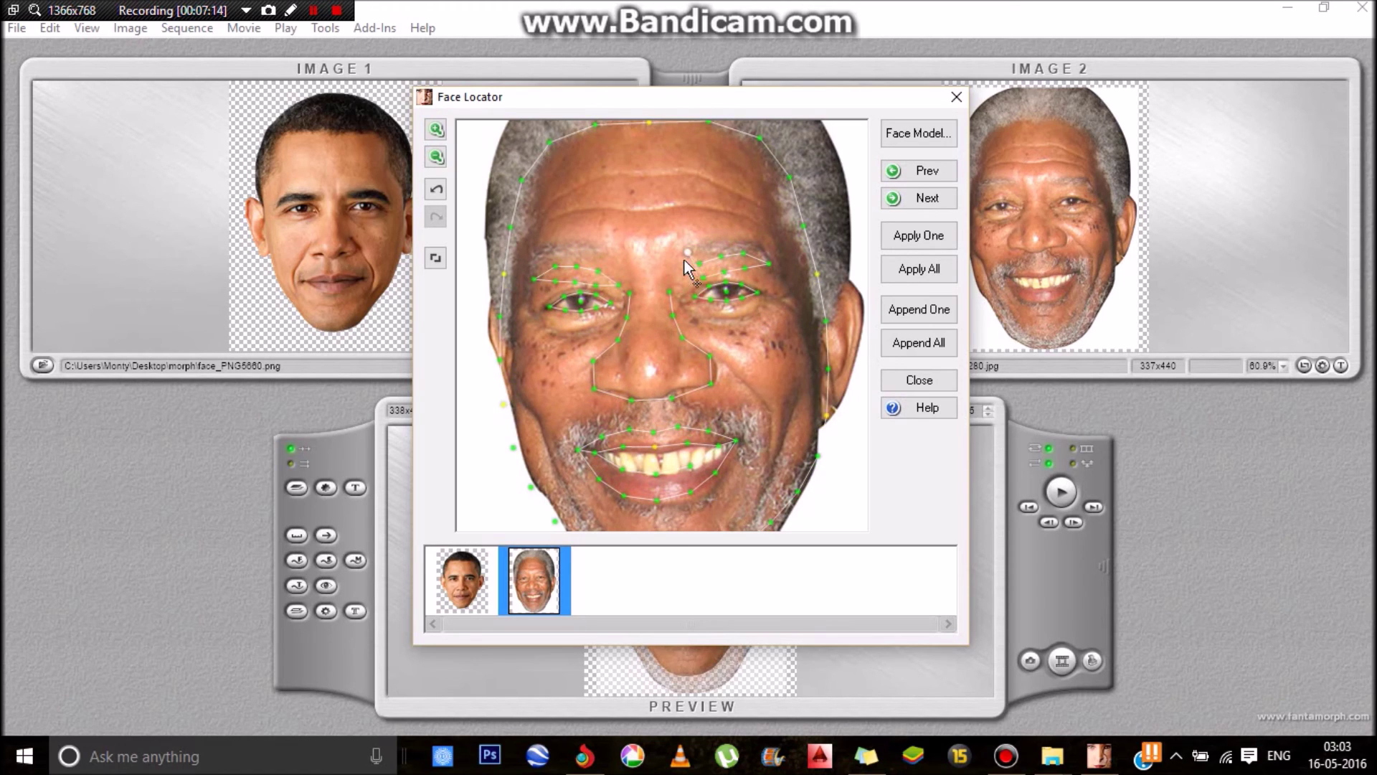
pyautogui.moveTo(540, 277); pyautogui.dragTo(570, 257)
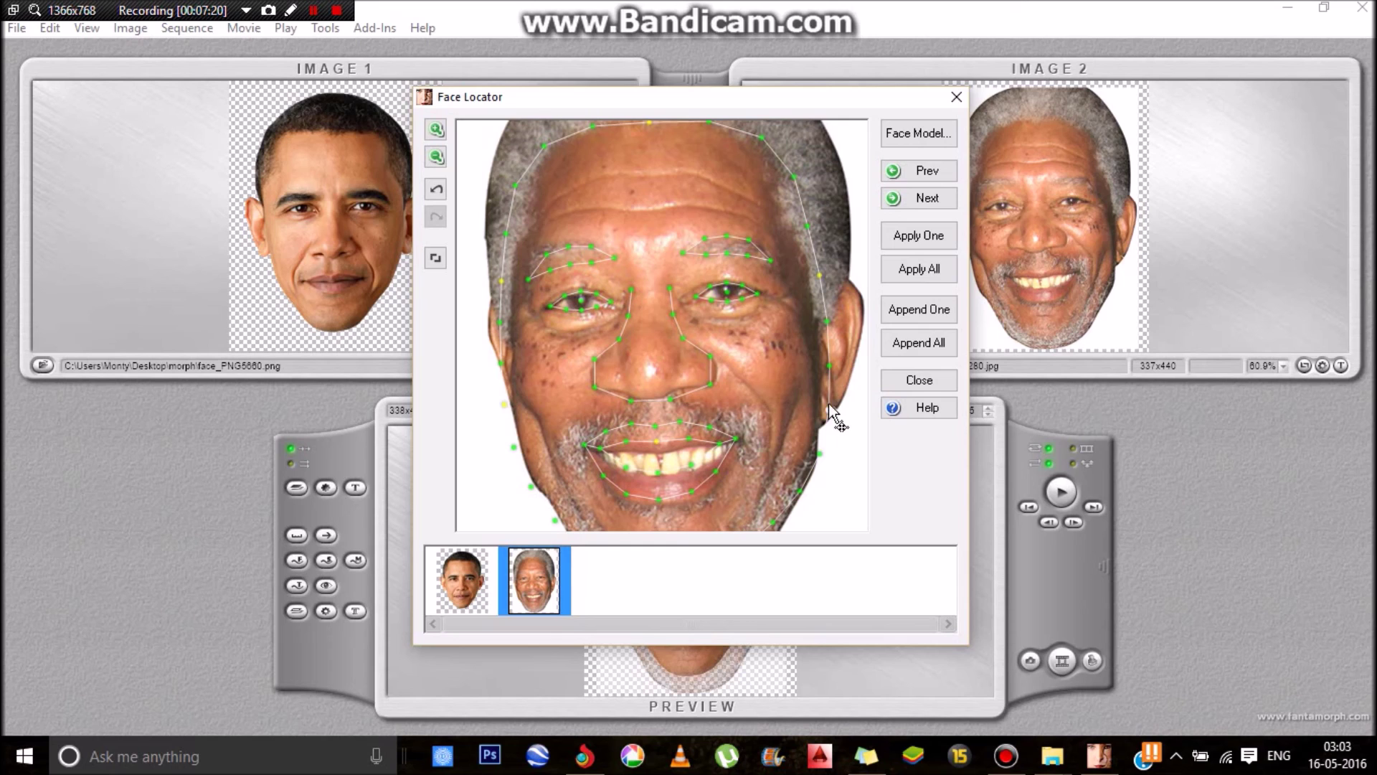
# Adjust the cheek outline beside the ear in Image 2 and apply the located key dots to all images
pyautogui.click(825, 320)
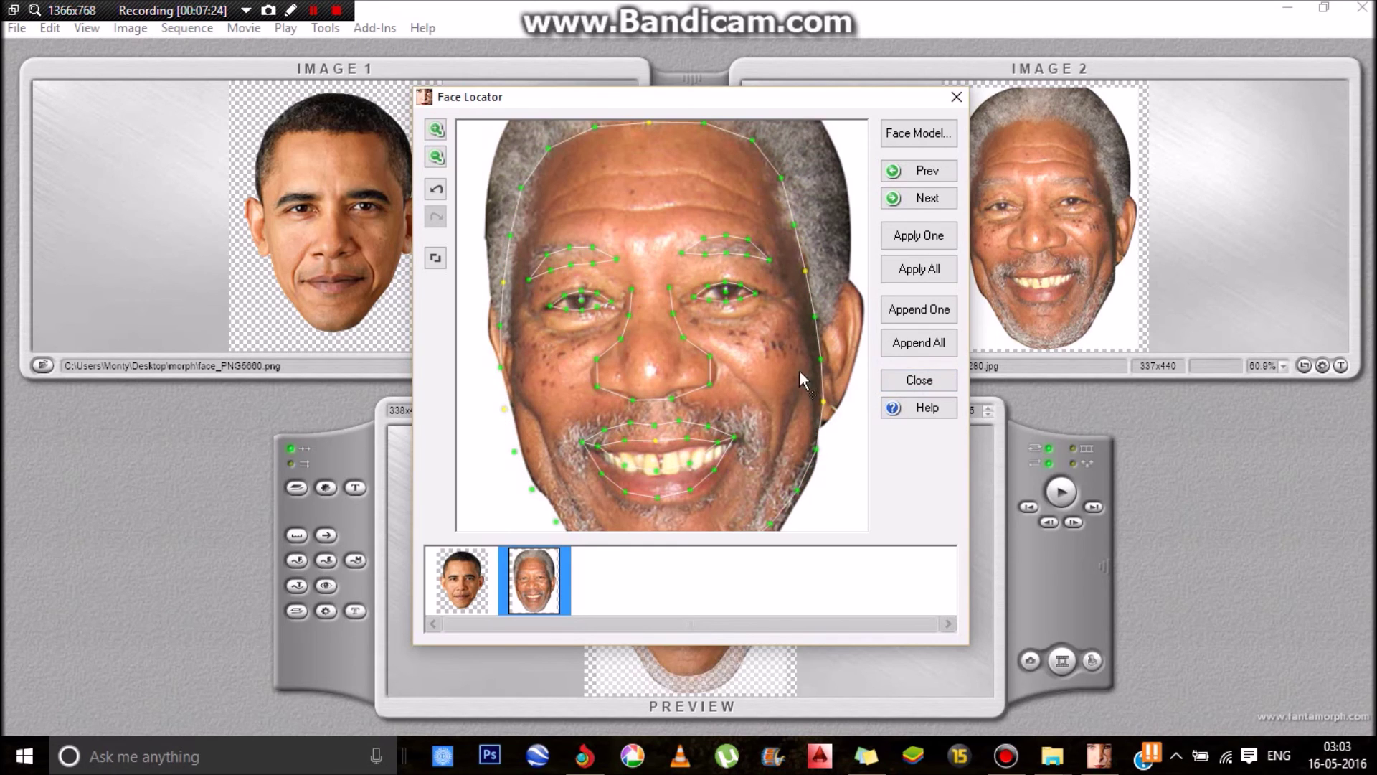
pyautogui.click(937, 271)
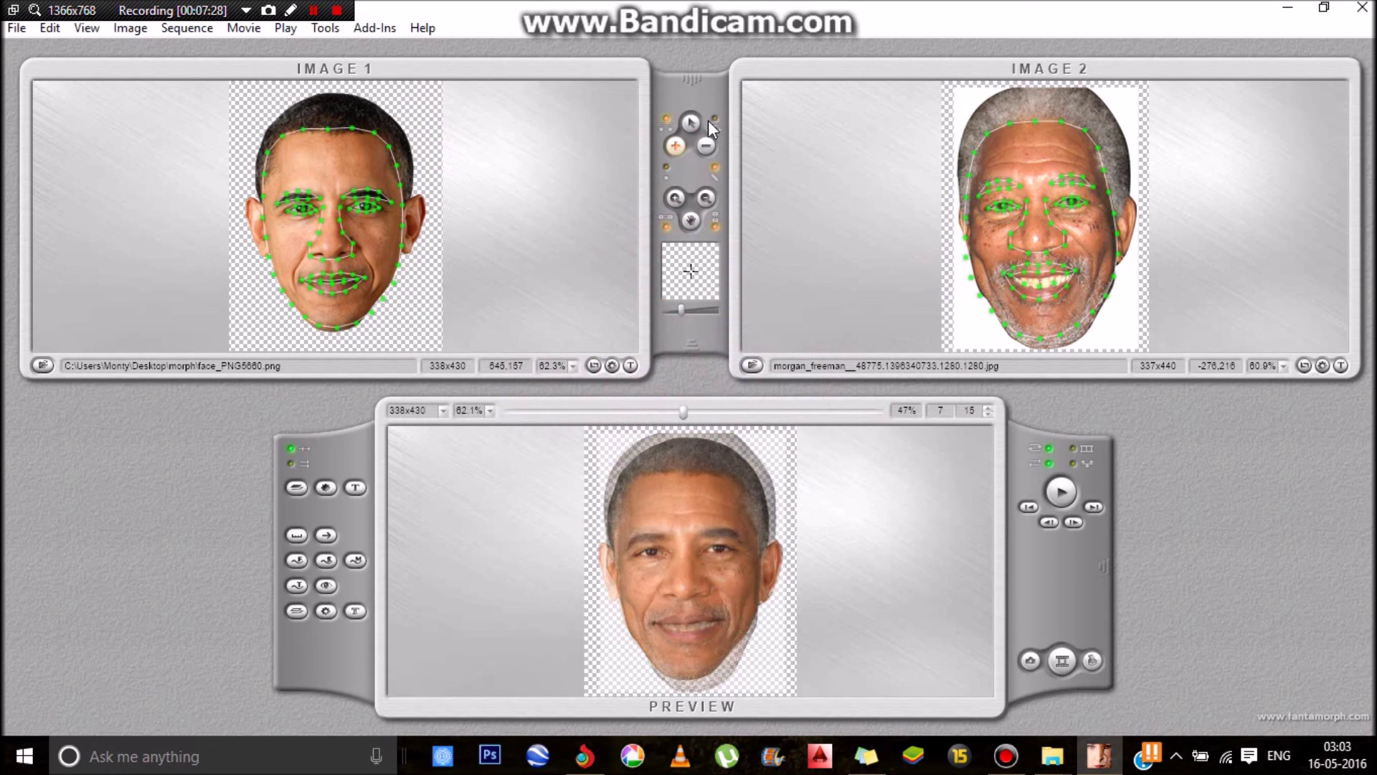
# Switch from adding to editing key dots and play the morph in the preview
pyautogui.click(688, 122)
pyautogui.moveTo(364, 267); pyautogui.dragTo(290, 196)
pyautogui.click(347, 334)
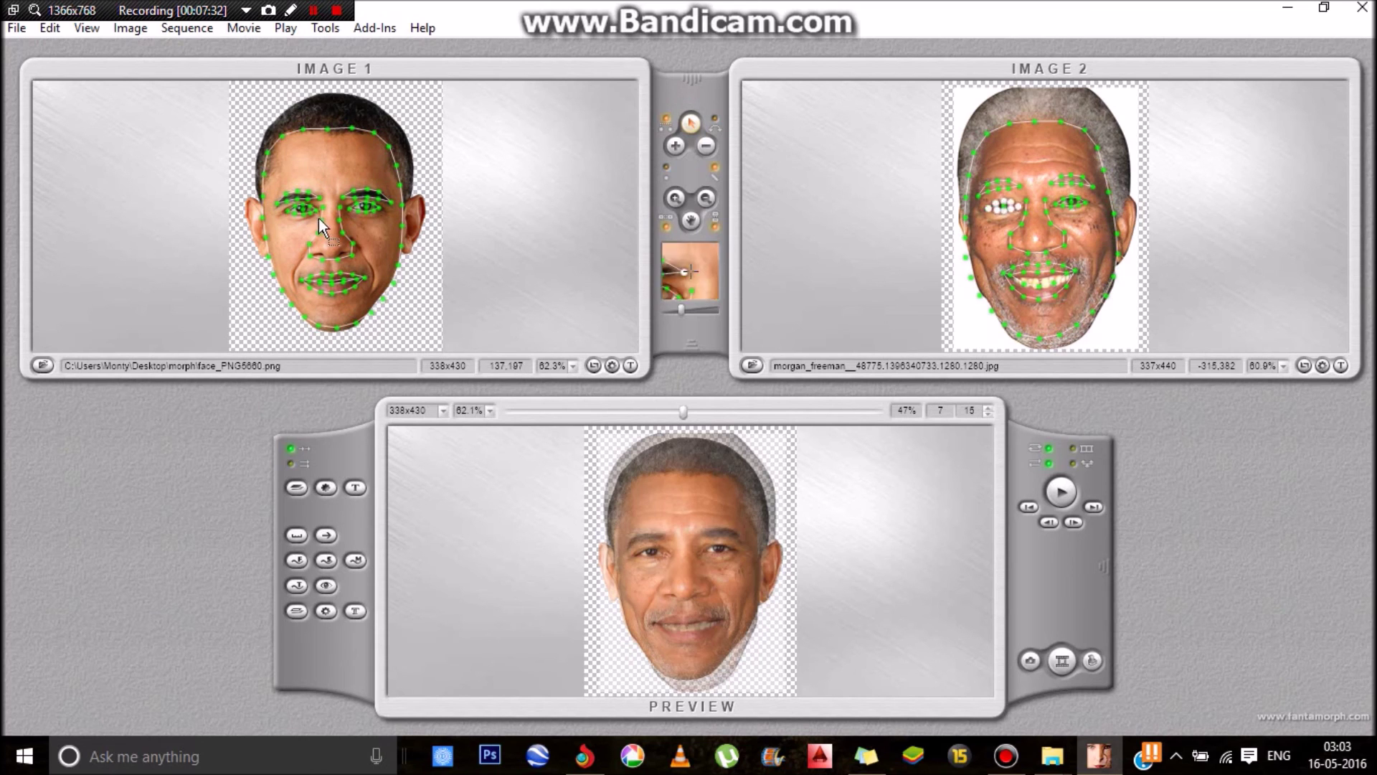
pyautogui.click(1069, 489)
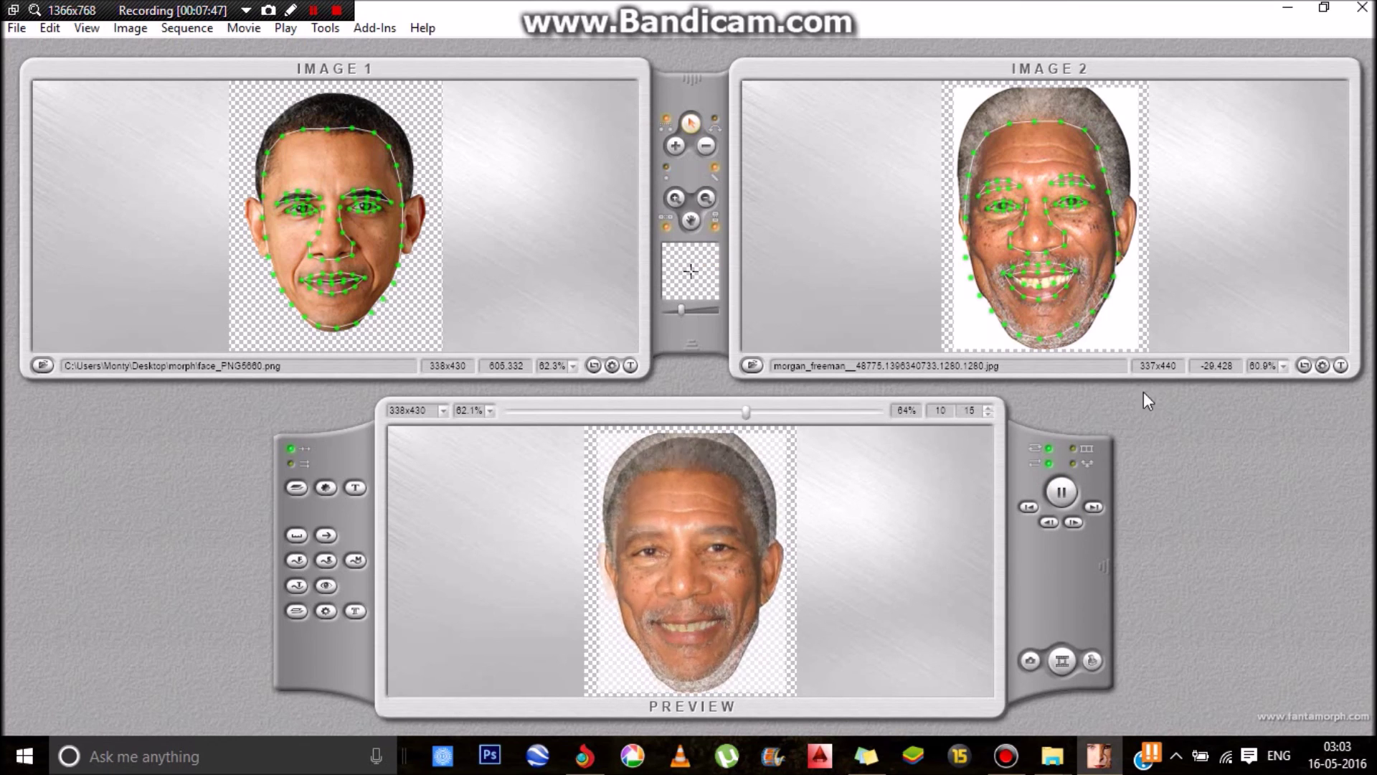
# Move the chin and lower jaw outline dots in Image 2 onto the edge of the face
pyautogui.click(1060, 334)
pyautogui.click(1091, 325)
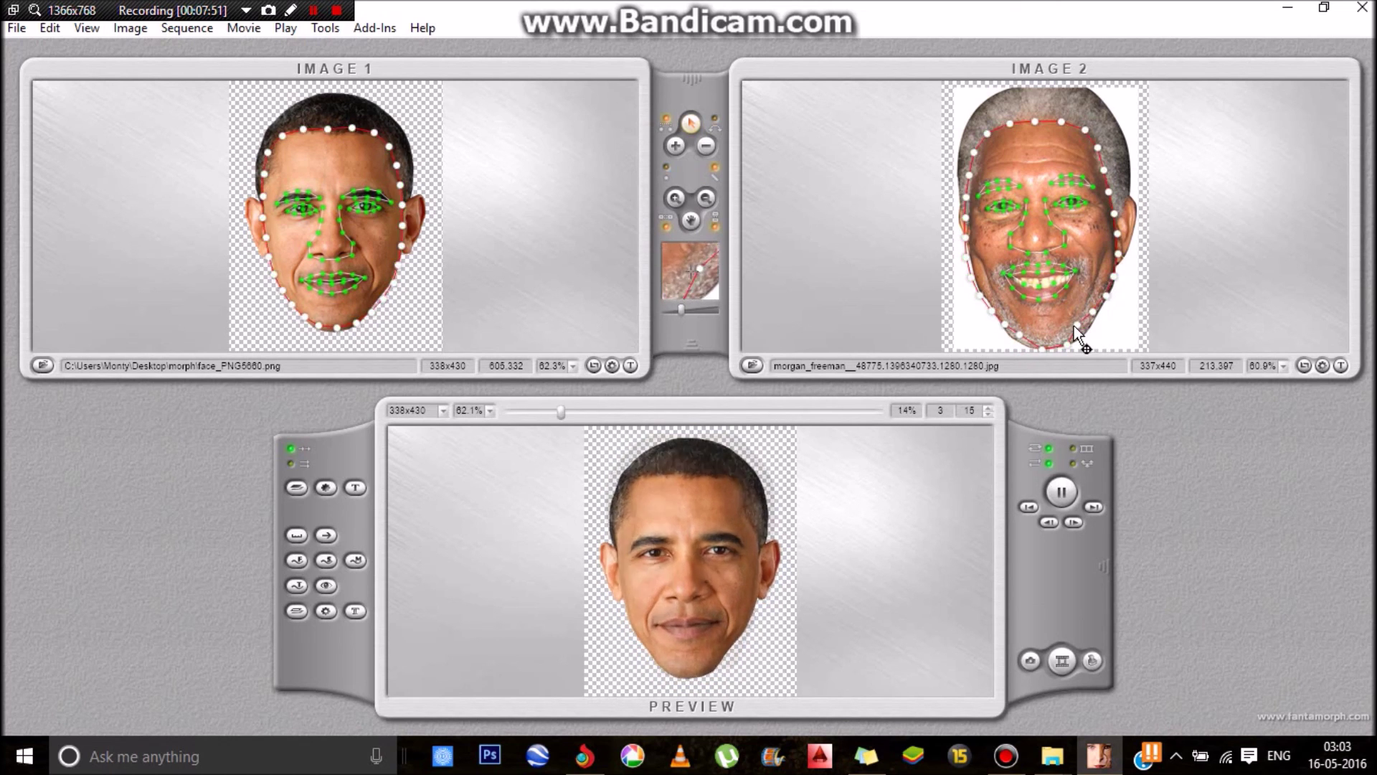
pyautogui.click(1089, 310)
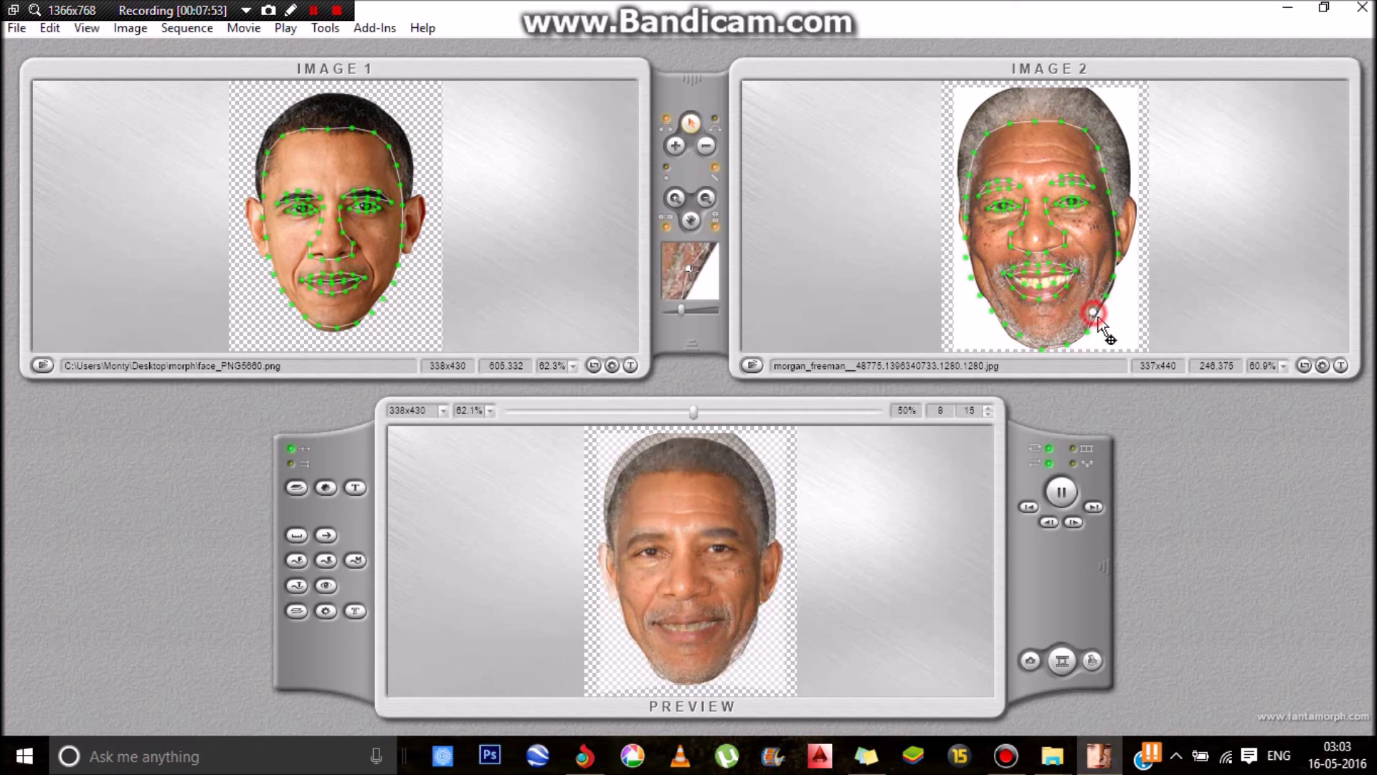
pyautogui.click(1022, 334)
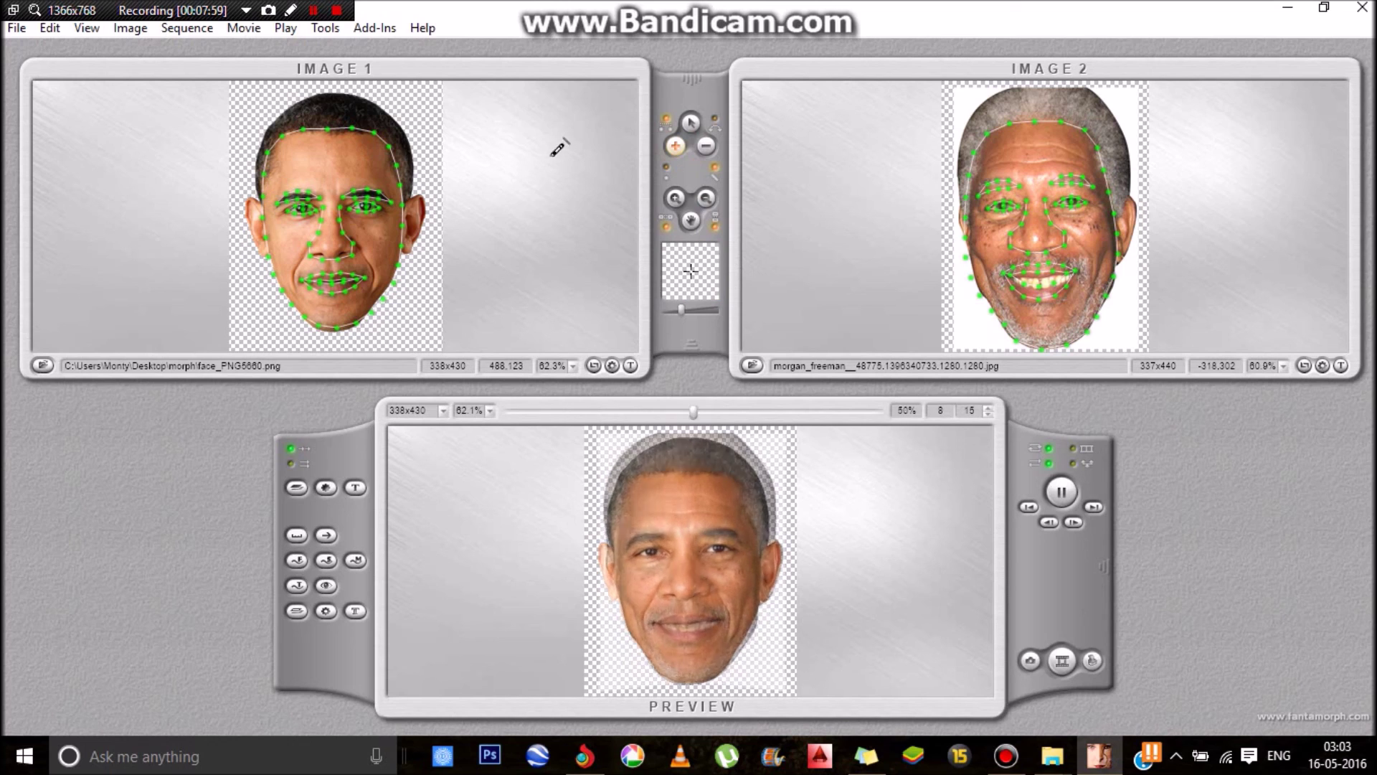
# Add a chain of key dots along the outer edge of the hair in Image 1, from one side to the other
pyautogui.click(676, 146)
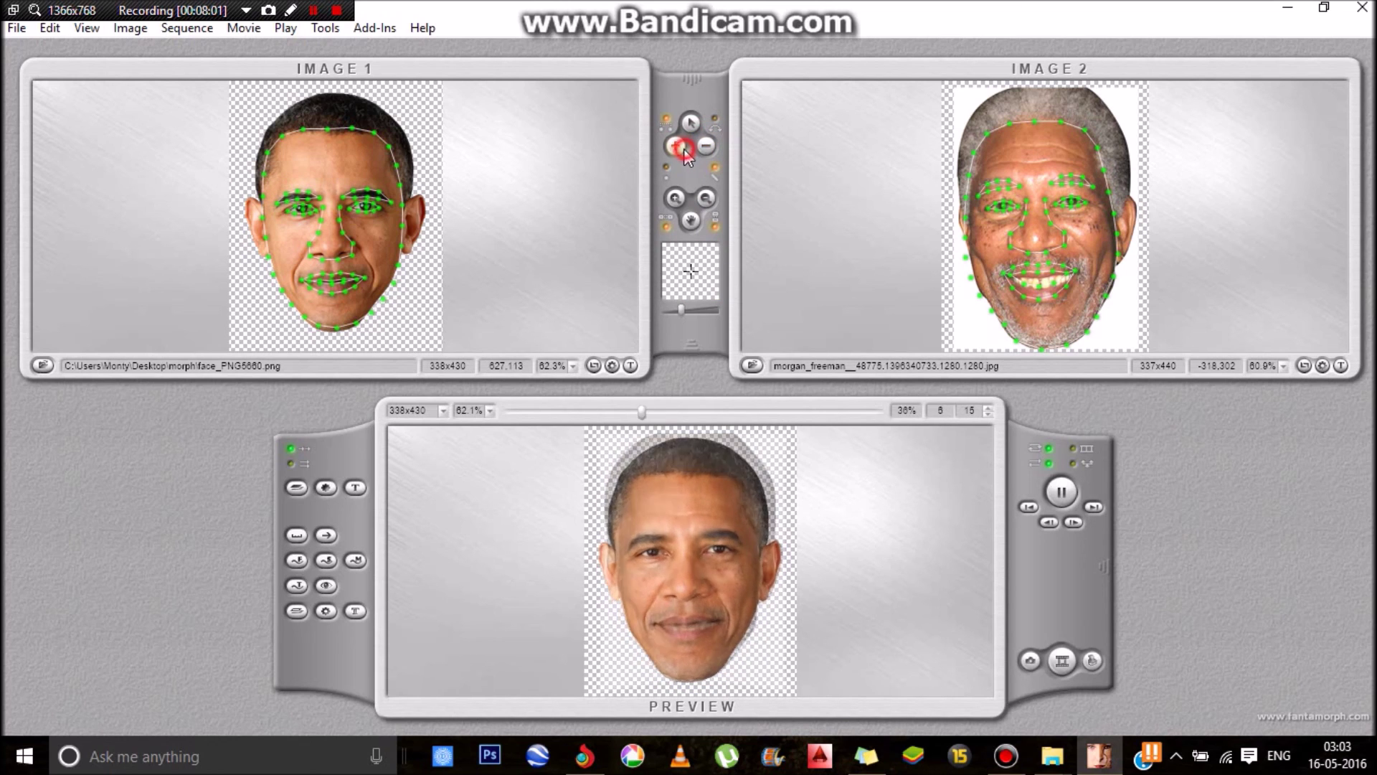
pyautogui.click(254, 166)
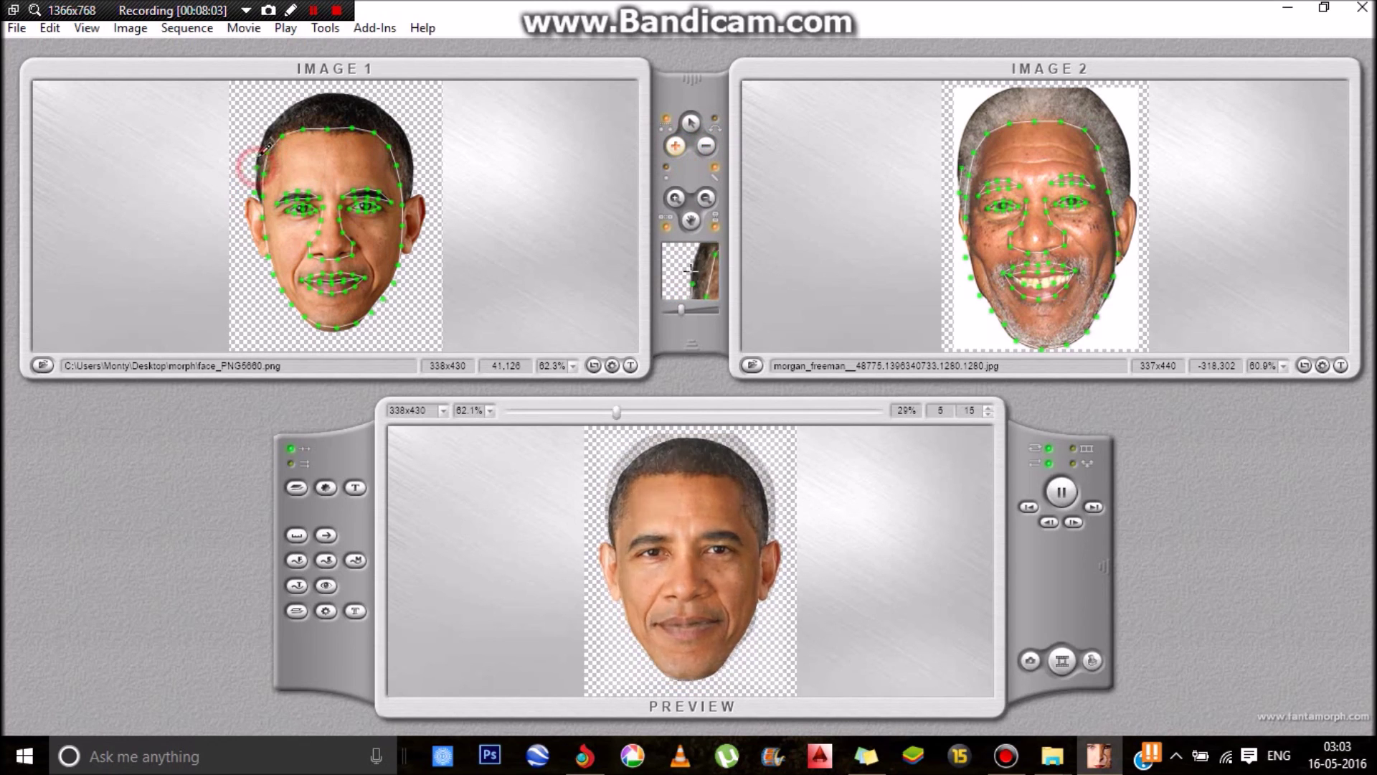
pyautogui.click(308, 97)
pyautogui.click(337, 92)
pyautogui.click(372, 99)
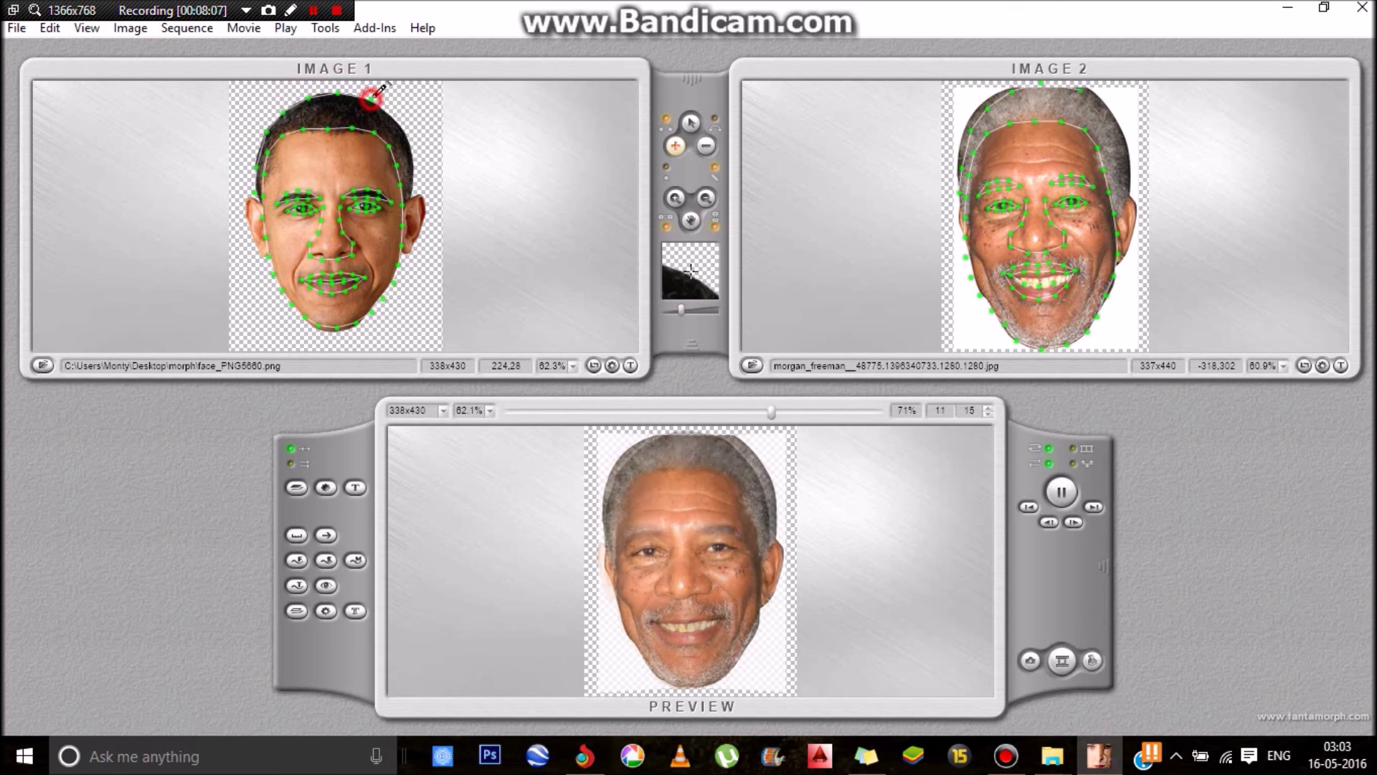
pyautogui.click(410, 176)
# Reposition the matching hair outline dots in Image 2 along the outer edge of the hair
pyautogui.click(691, 125)
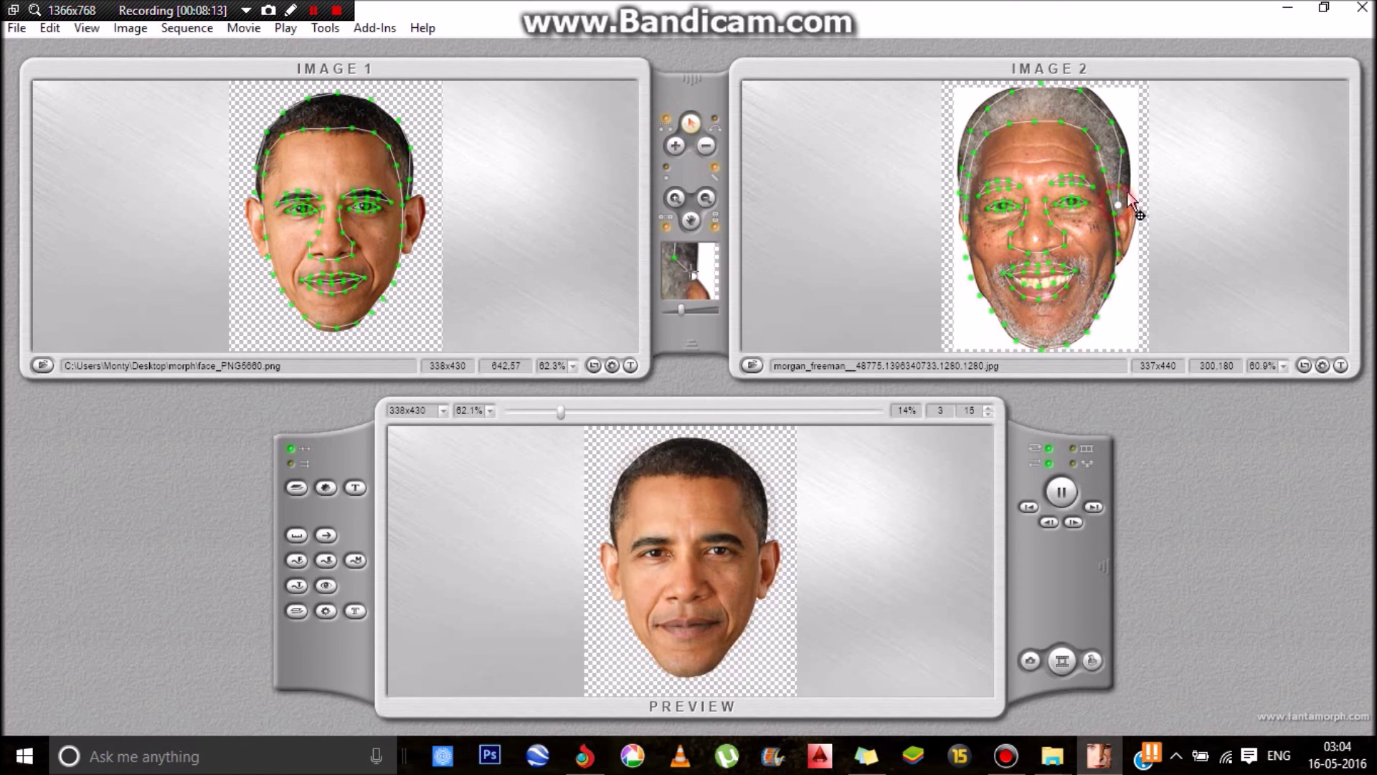
pyautogui.moveTo(1123, 192); pyautogui.dragTo(1126, 145)
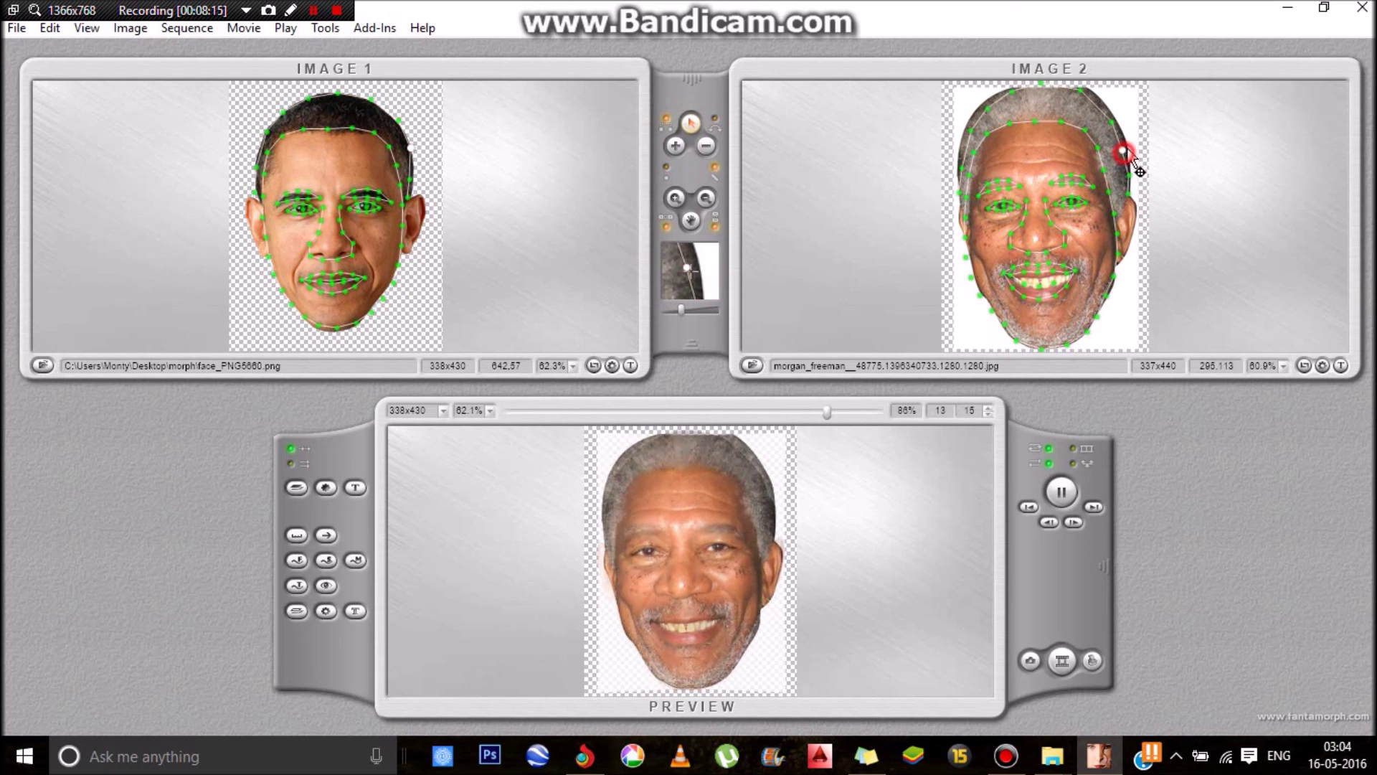
pyautogui.click(962, 158)
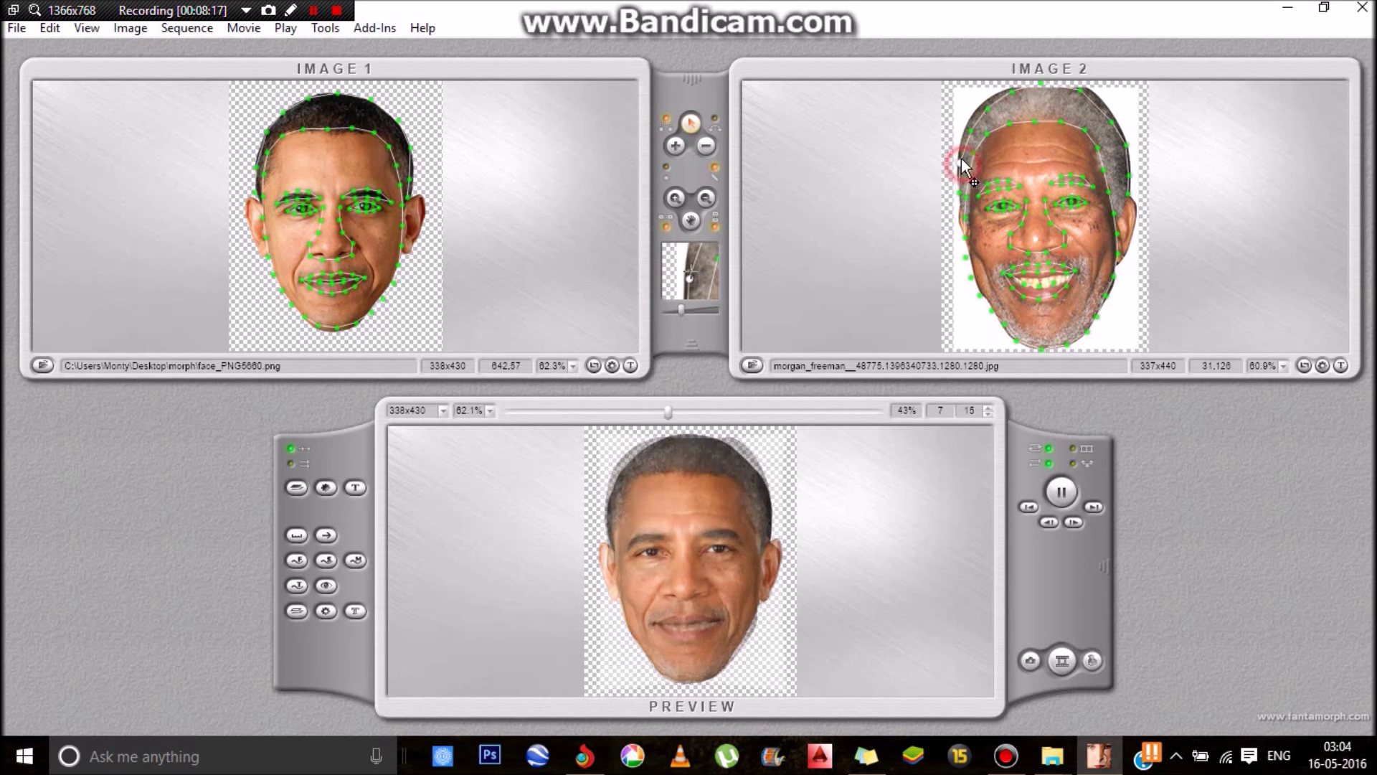
pyautogui.moveTo(968, 149); pyautogui.dragTo(965, 125)
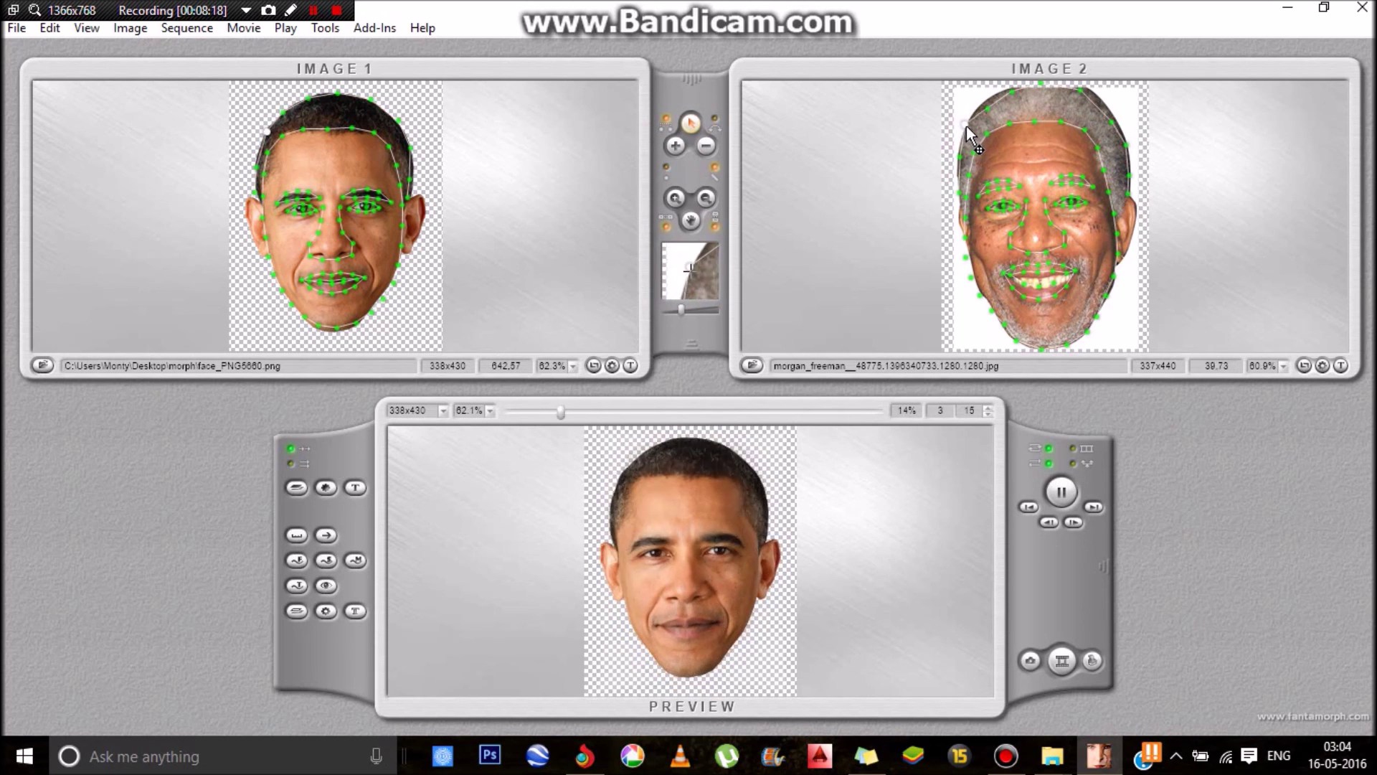
pyautogui.click(987, 102)
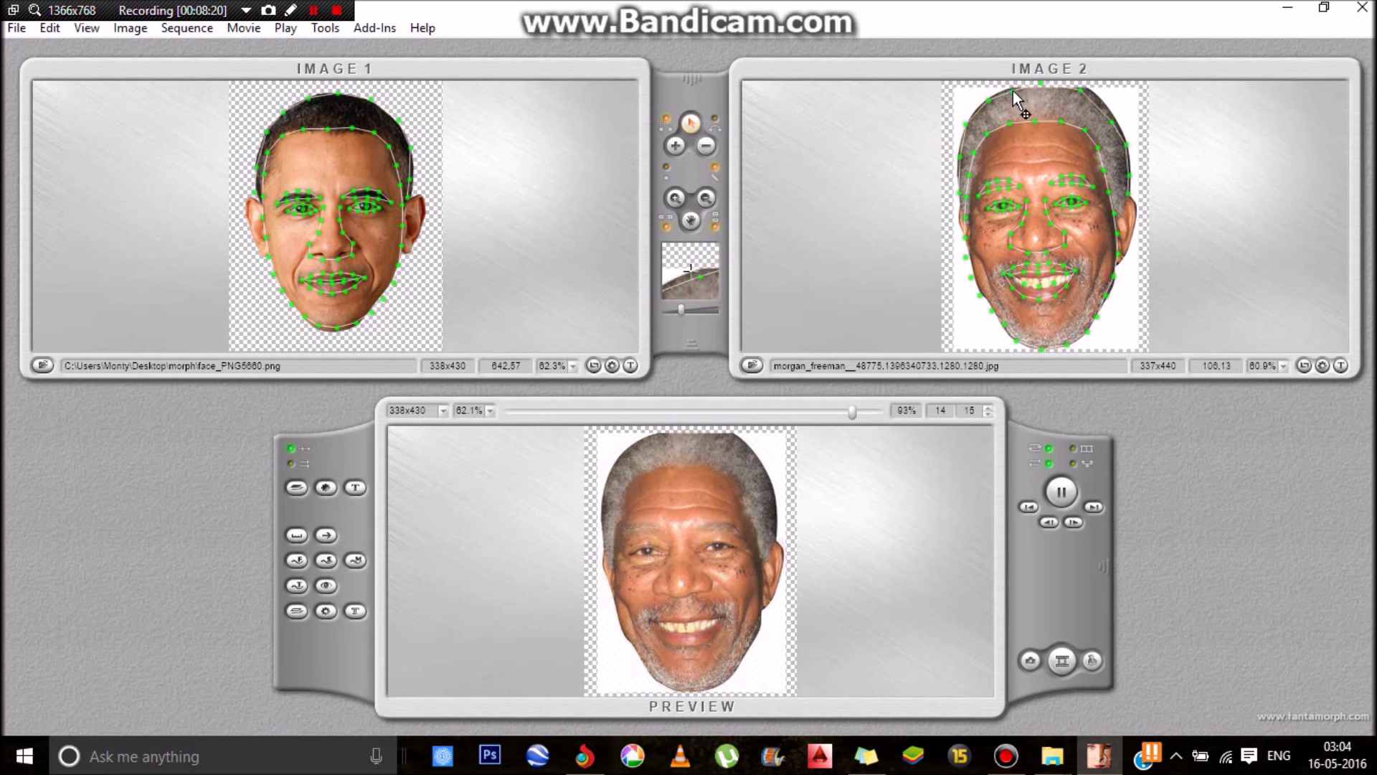
pyautogui.click(993, 164)
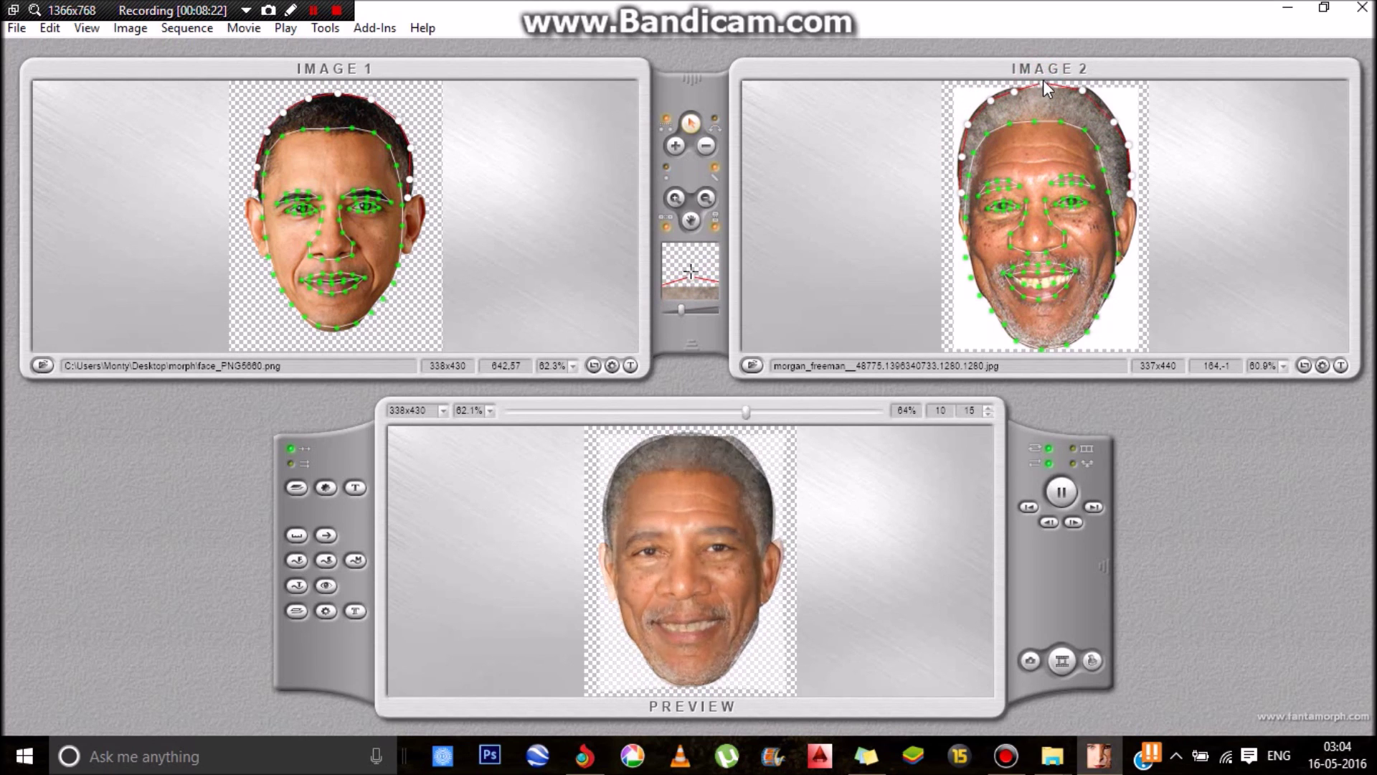
pyautogui.press('Escape')
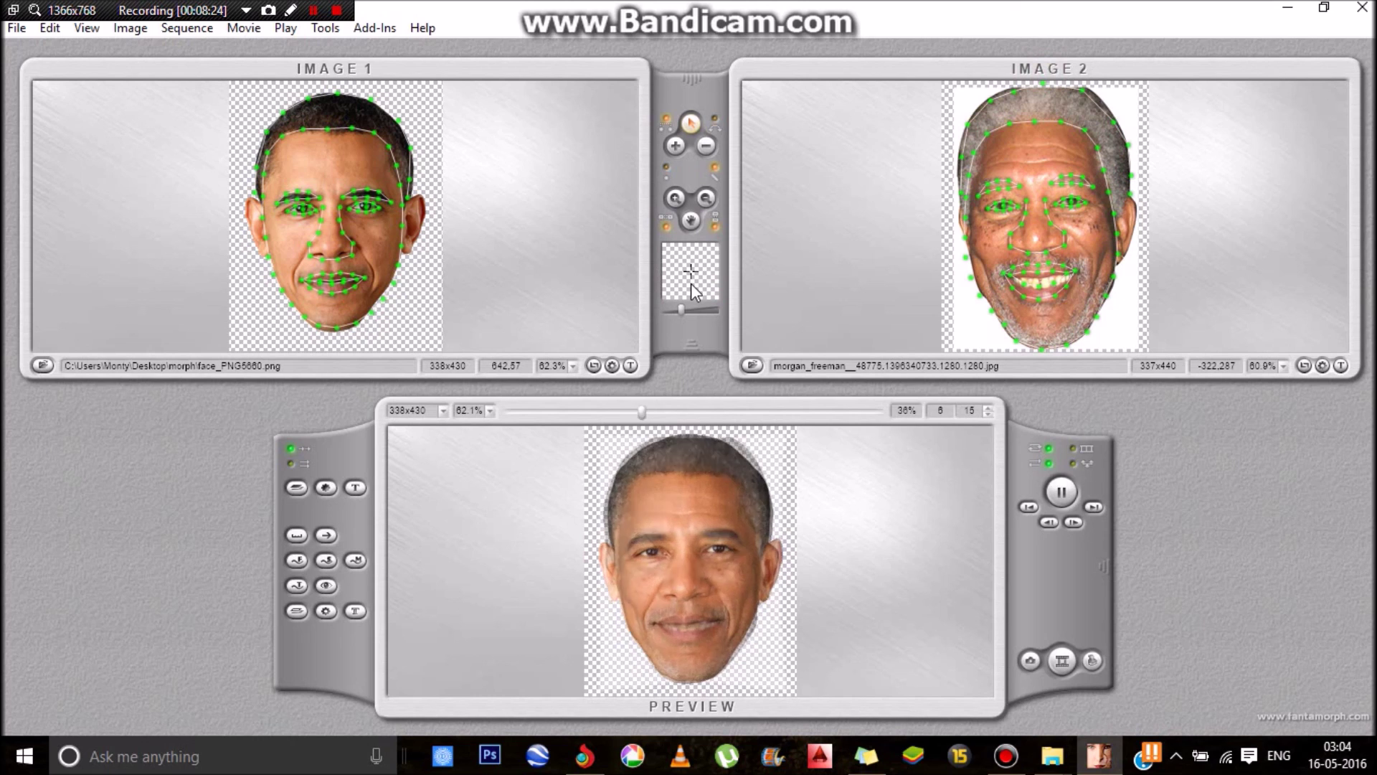